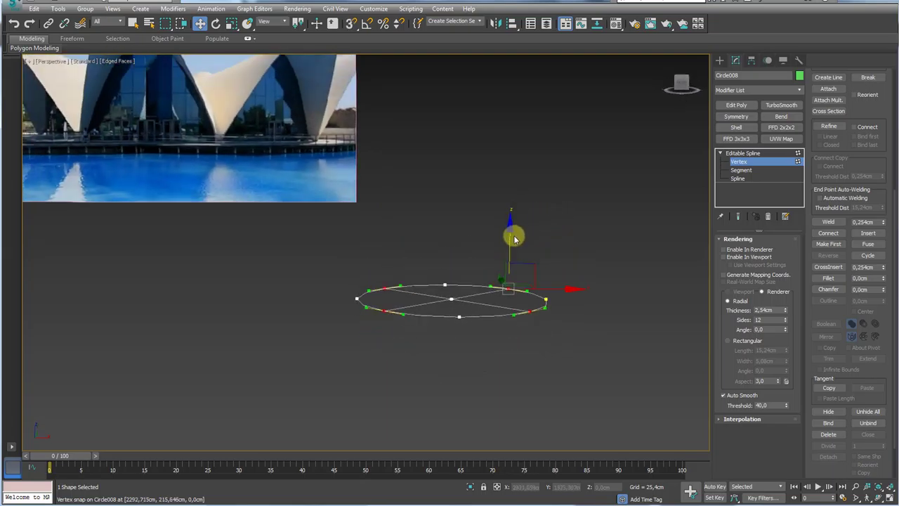
Raise the circle spline's four selected alternate vertices vertically, and apply the Surface modifier to the whole spline.
{"action": "left_click_drag", "start_coordinate": [514, 235], "coordinate": [511, 182]}
{"action": "middle_click_drag", "start_coordinate": [546, 220], "coordinate": [548, 255], "text": "alt"}
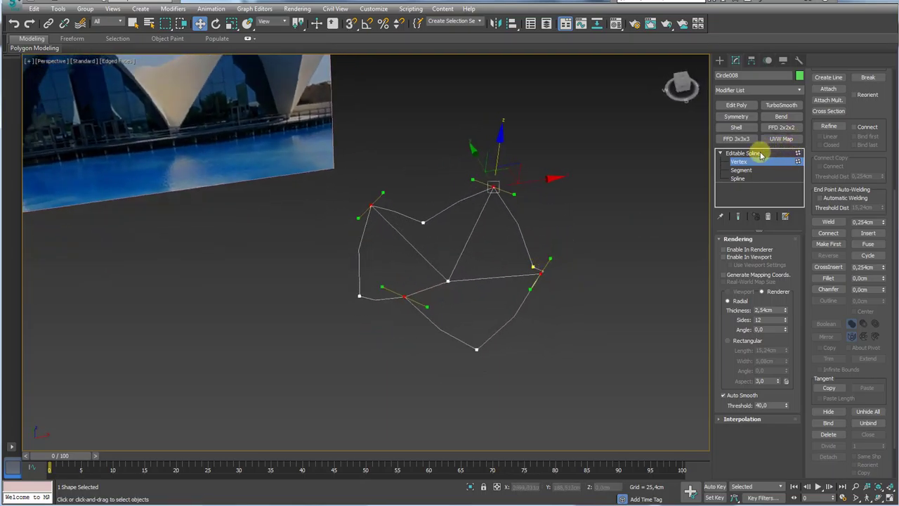
{"action": "left_click", "coordinate": [794, 152]}
{"action": "left_click", "coordinate": [798, 90]}
{"action": "left_click_drag", "start_coordinate": [801, 161], "coordinate": [802, 437]}
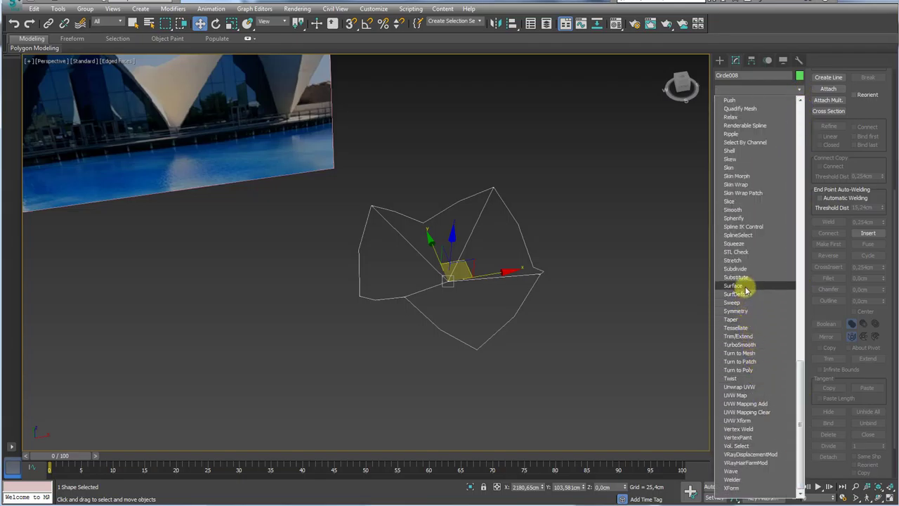
{"action": "left_click", "coordinate": [734, 286]}
{"action": "middle_click_drag", "start_coordinate": [597, 271], "coordinate": [244, 160], "text": "alt"}
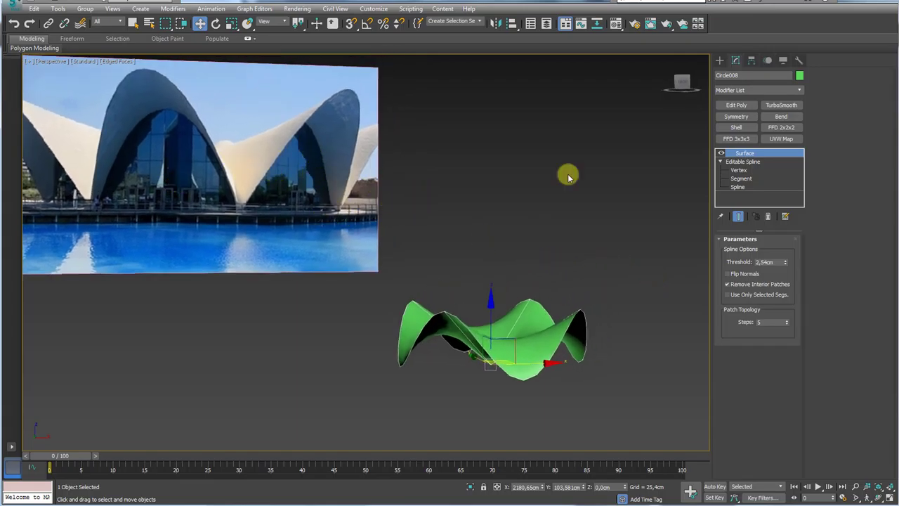
Select the four low edge vertices of the spline and scale their tangent handles down to about 13 percent, forming pointed feet.
{"action": "left_click", "coordinate": [739, 170]}
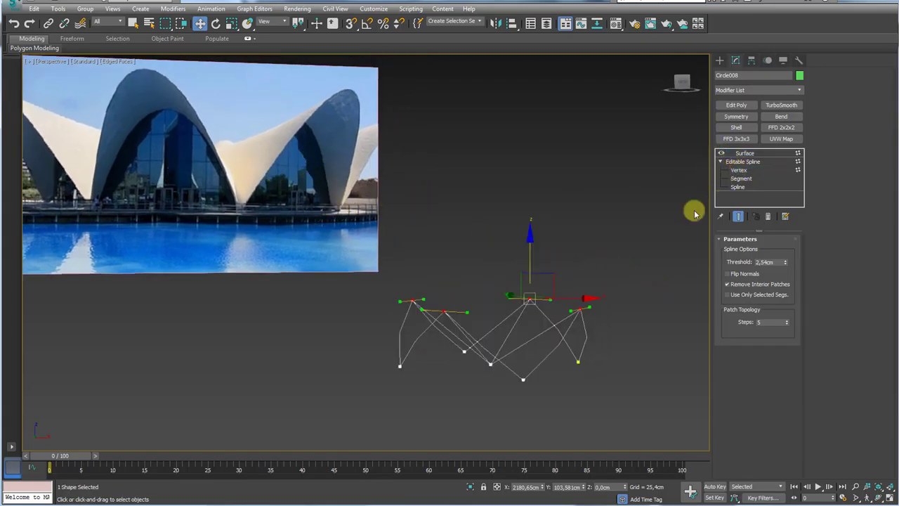
{"action": "middle_click_drag", "start_coordinate": [692, 210], "coordinate": [607, 397], "text": "alt"}
{"action": "left_click", "coordinate": [582, 364]}
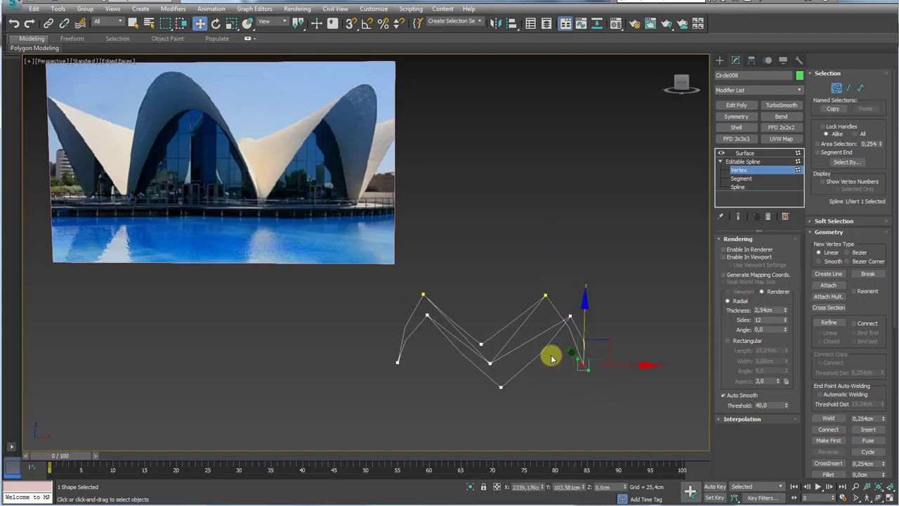
{"action": "middle_click_drag", "start_coordinate": [517, 326], "coordinate": [646, 340], "text": "alt"}
{"action": "left_click", "coordinate": [556, 285], "text": "ctrl"}
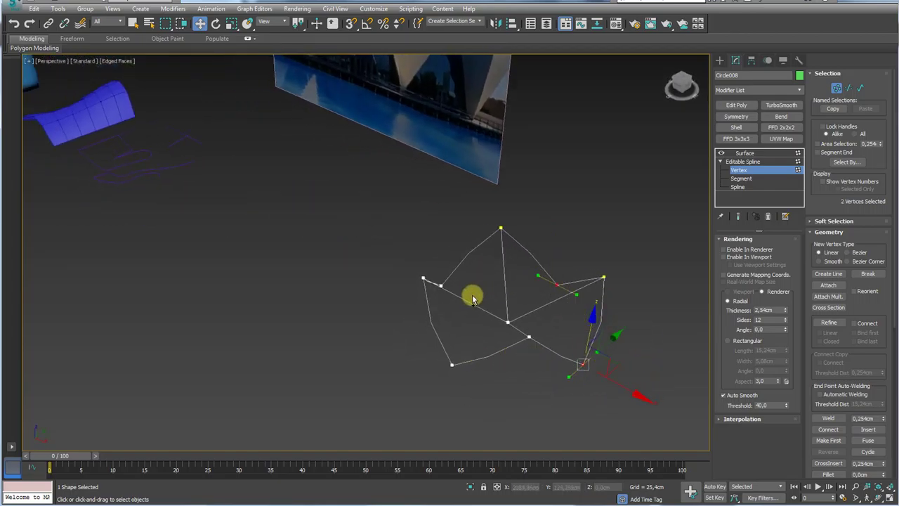
{"action": "left_click", "coordinate": [447, 359], "text": "ctrl"}
{"action": "middle_click_drag", "start_coordinate": [447, 359], "coordinate": [510, 381], "text": "alt"}
{"action": "key", "text": "e"}
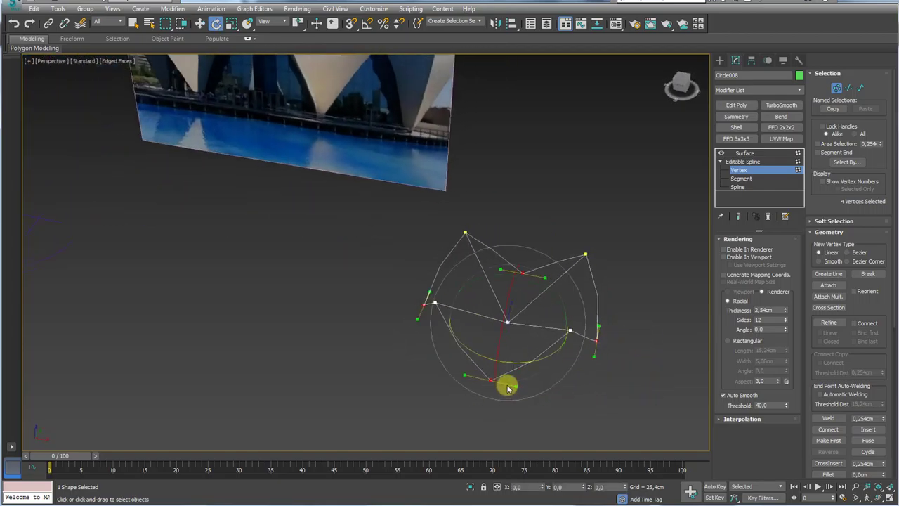
{"action": "key", "text": "r"}
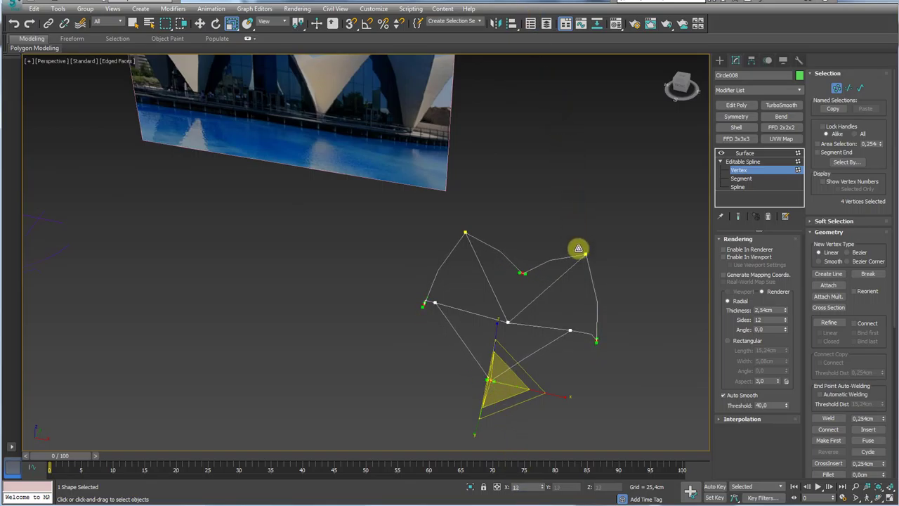
{"action": "middle_click_drag", "start_coordinate": [526, 305], "coordinate": [541, 285], "text": "alt"}
{"action": "scroll", "coordinate": [541, 296], "scroll_direction": "up", "scroll_amount": 4}
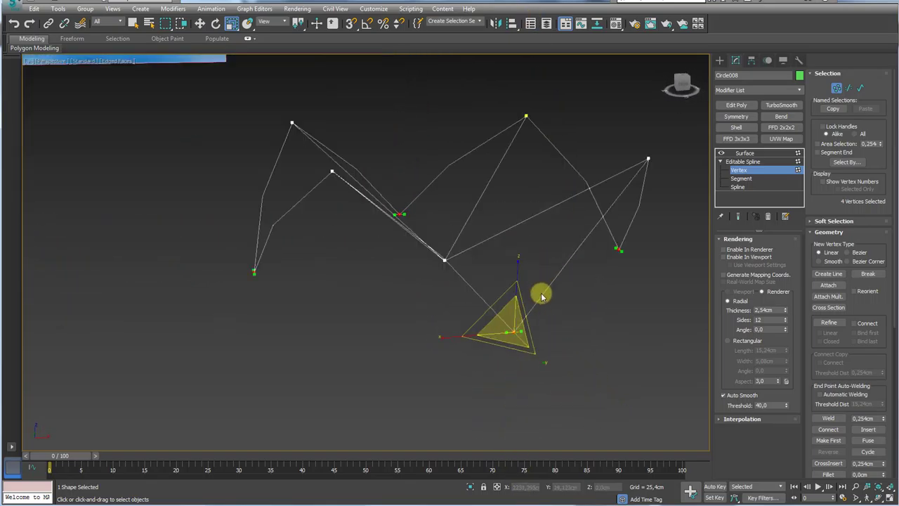
Turn on the end-result display so the surface shows during vertex editing, and compare it with the reference photo.
{"action": "left_click", "coordinate": [739, 218]}
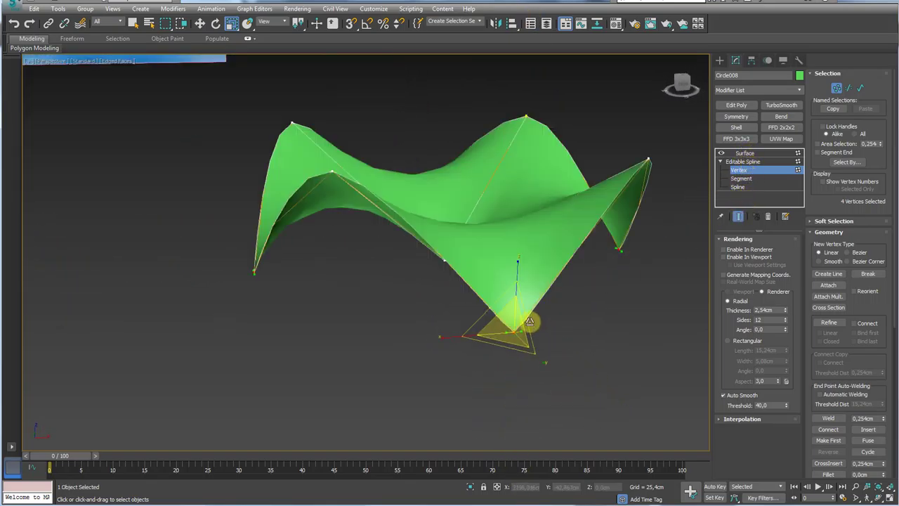
{"action": "middle_click_drag", "start_coordinate": [531, 322], "coordinate": [446, 312], "text": "alt"}
{"action": "scroll", "coordinate": [569, 269], "scroll_direction": "down", "scroll_amount": 5}
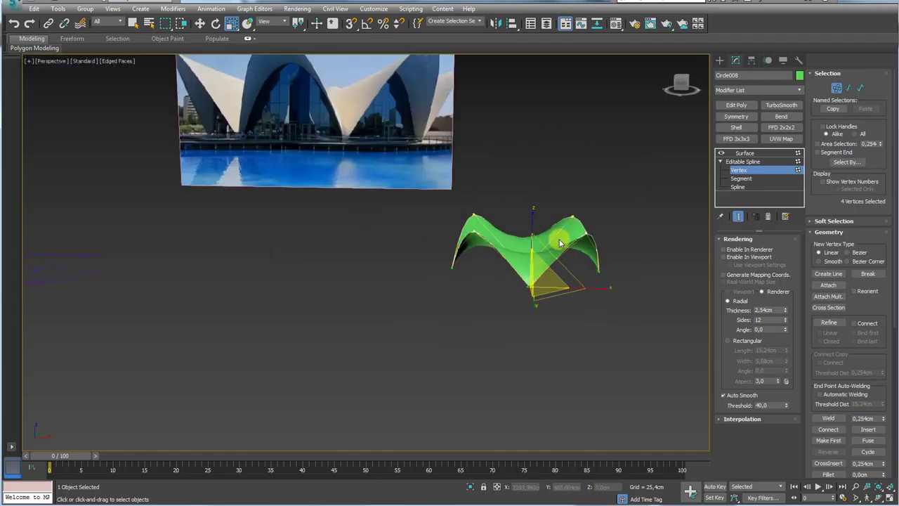
{"action": "middle_click_drag", "start_coordinate": [560, 238], "coordinate": [319, 129], "text": "alt"}
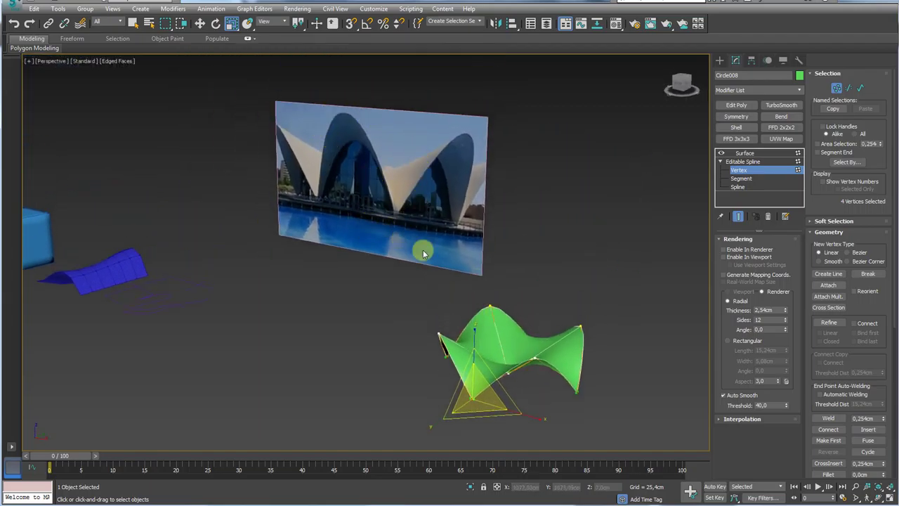
Select the four raised peaks' vertices and scale them outward uniformly about their common selection center.
{"action": "middle_click_drag", "start_coordinate": [423, 253], "coordinate": [404, 302], "text": "alt"}
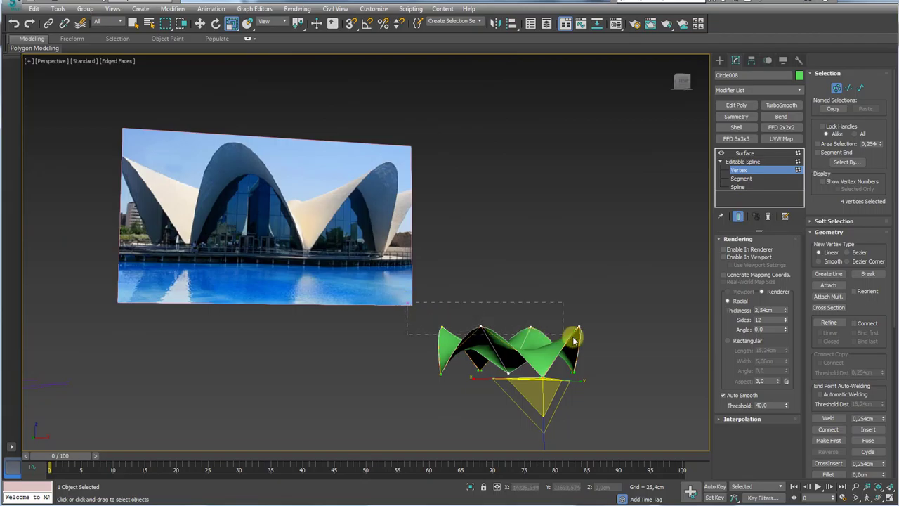
{"action": "left_click_drag", "start_coordinate": [635, 340], "coordinate": [632, 337]}
{"action": "middle_click_drag", "start_coordinate": [606, 304], "coordinate": [604, 330], "text": "alt"}
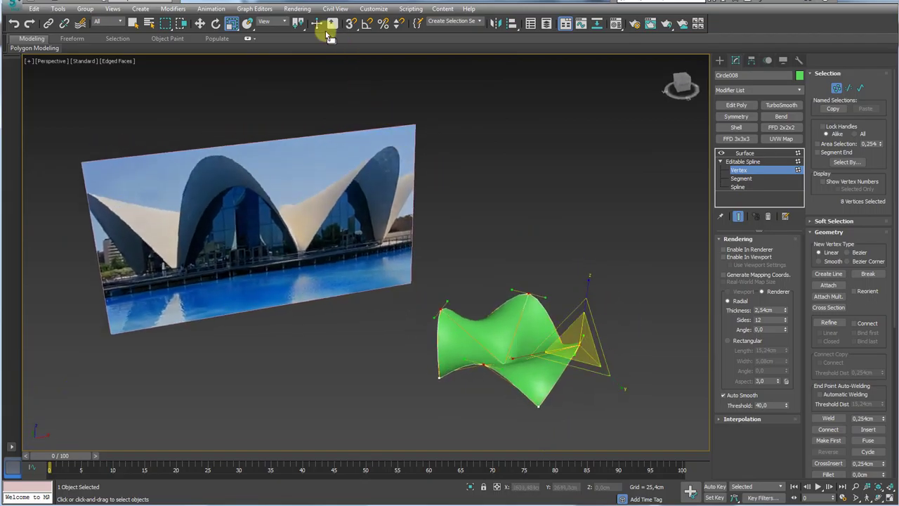
{"action": "left_click_drag", "start_coordinate": [300, 54], "coordinate": [299, 54]}
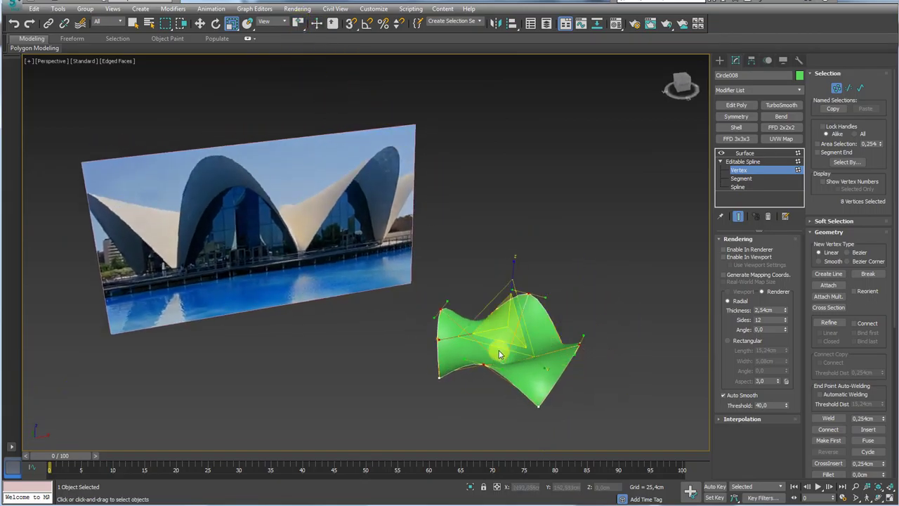
{"action": "left_click_drag", "start_coordinate": [498, 347], "coordinate": [487, 356]}
Move the peak vertices upward, add the central vertices to the selection, and raise them all together.
{"action": "middle_click_drag", "start_coordinate": [533, 368], "coordinate": [526, 275], "text": "alt"}
{"action": "key", "text": "w"}
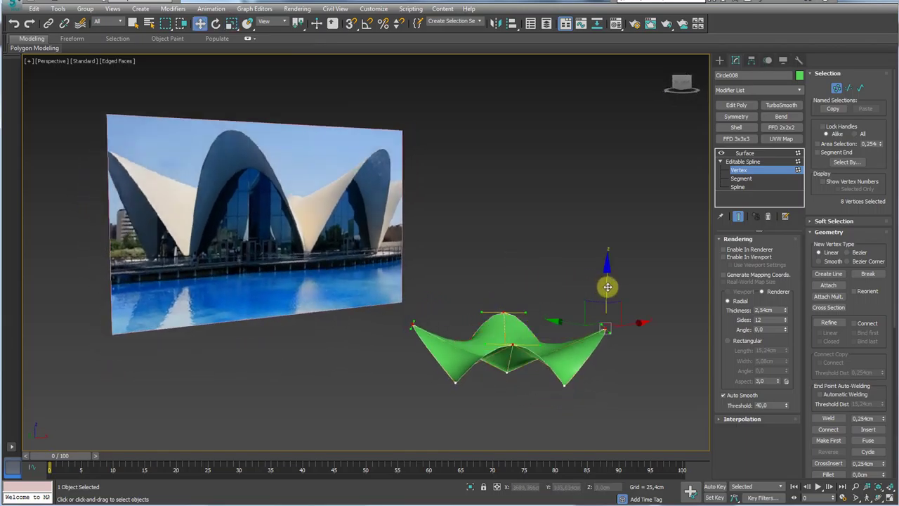
{"action": "left_click_drag", "start_coordinate": [607, 286], "coordinate": [608, 276]}
{"action": "left_click_drag", "start_coordinate": [495, 365], "coordinate": [492, 359], "text": "ctrl"}
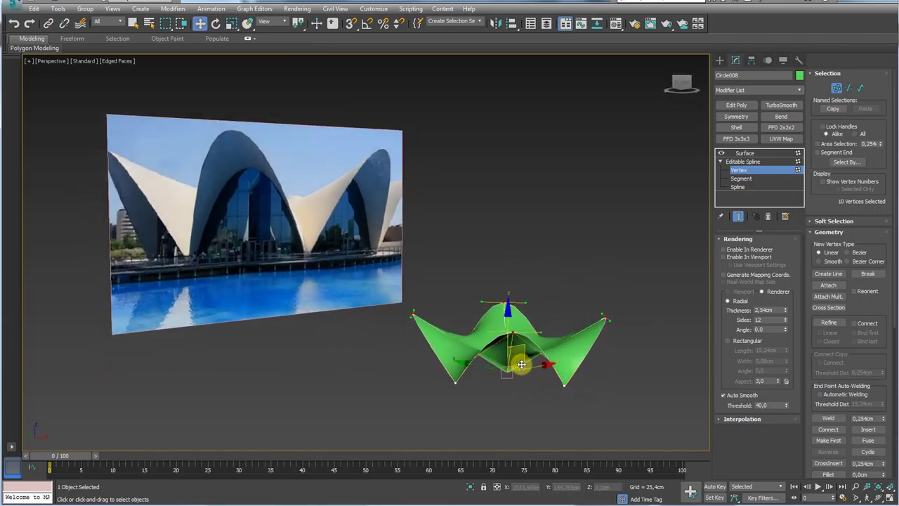
{"action": "middle_click_drag", "start_coordinate": [521, 363], "coordinate": [509, 402], "text": "alt"}
{"action": "middle_click_drag", "start_coordinate": [506, 350], "coordinate": [522, 315], "text": "alt"}
{"action": "left_click", "coordinate": [513, 324]}
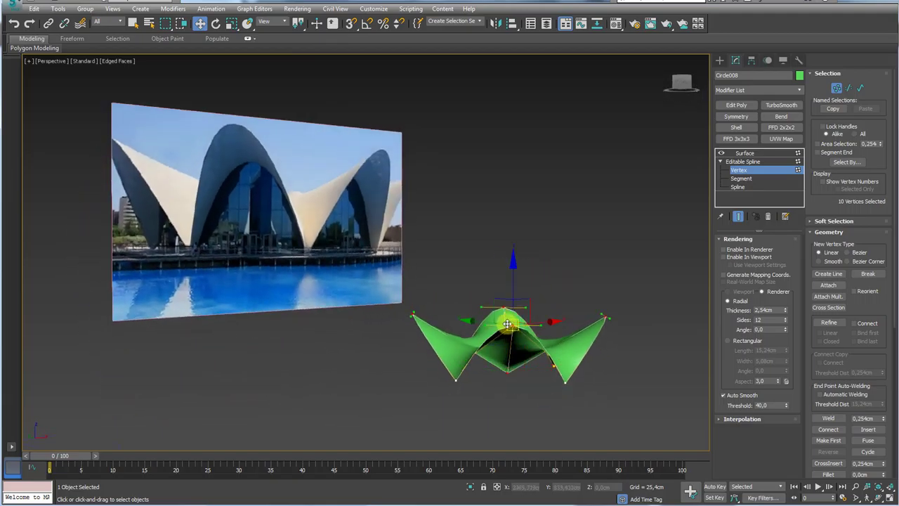
{"action": "left_click_drag", "start_coordinate": [515, 281], "coordinate": [515, 255]}
Select the two overlapping center vertices, make them Smooth, and convert them to Bezier so the crossing splines curve through the middle.
{"action": "middle_click_drag", "start_coordinate": [516, 255], "coordinate": [542, 340], "text": "alt"}
{"action": "key", "text": "r"}
{"action": "scroll", "coordinate": [523, 330], "scroll_direction": "up", "scroll_amount": 5}
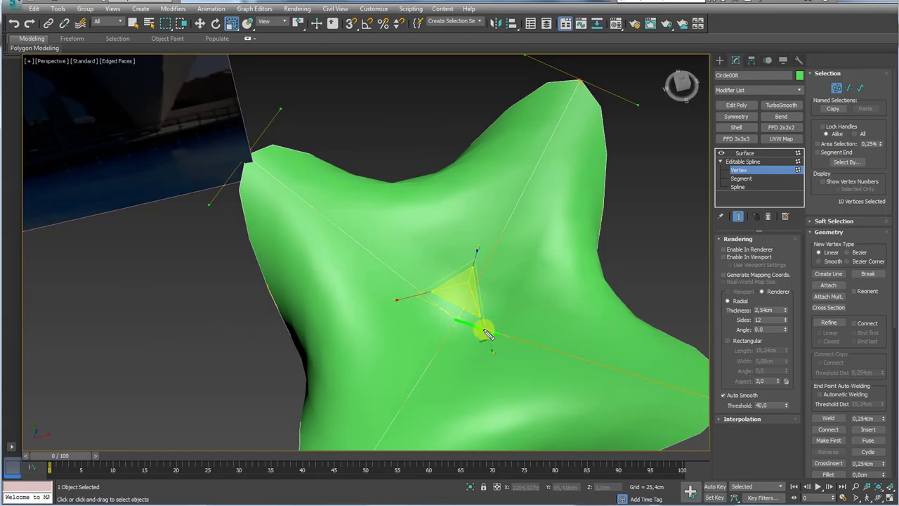
{"action": "key", "text": "Escape"}
{"action": "middle_click_drag", "start_coordinate": [491, 344], "coordinate": [517, 333], "text": "alt"}
{"action": "left_click_drag", "start_coordinate": [438, 325], "coordinate": [486, 373]}
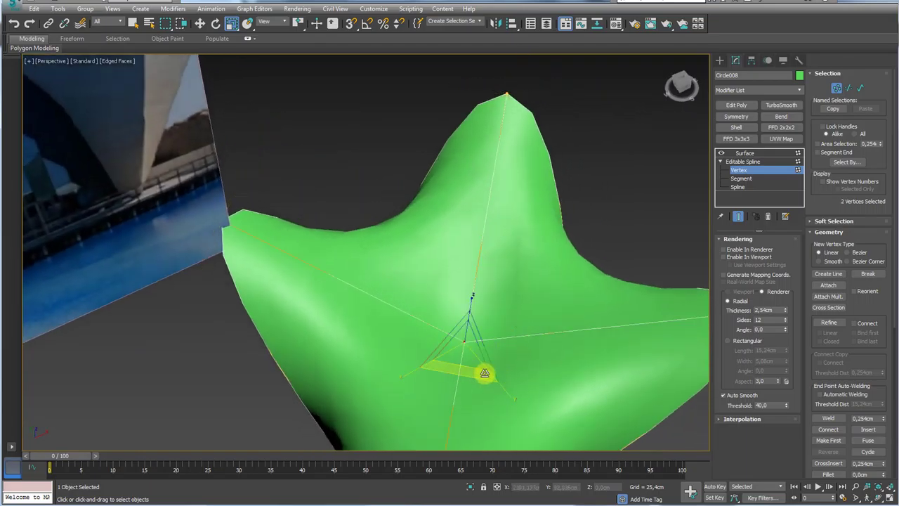
{"action": "mouse_move", "coordinate": [485, 373]}
{"action": "middle_mouse_down", "text": "alt"}
{"action": "mouse_move", "coordinate": [518, 354]}
{"action": "mouse_move", "coordinate": [482, 361]}
{"action": "middle_mouse_up", "text": "alt"}
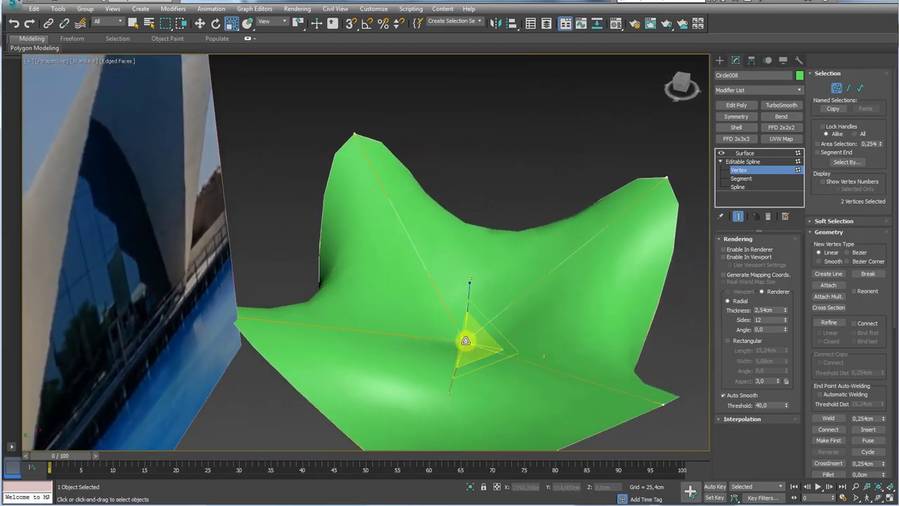
{"action": "right_click", "coordinate": [465, 341]}
{"action": "left_click", "coordinate": [451, 287]}
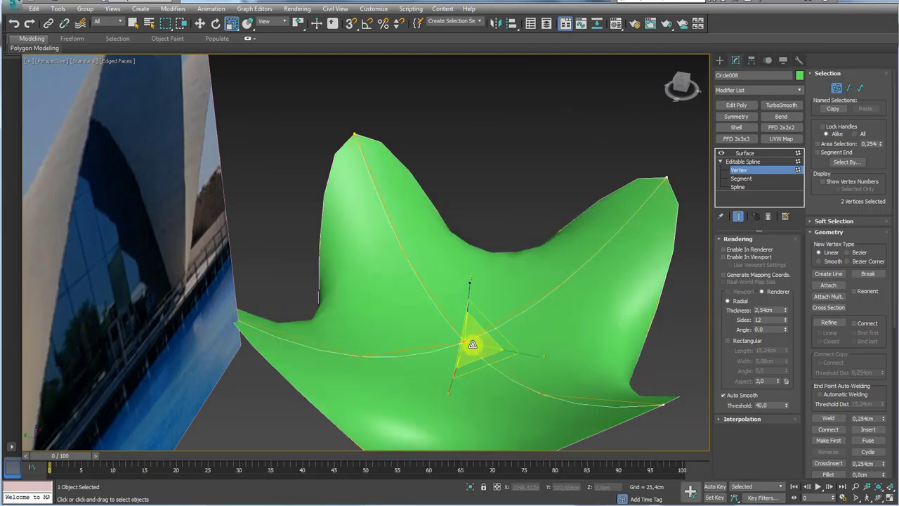
{"action": "right_click", "coordinate": [465, 339]}
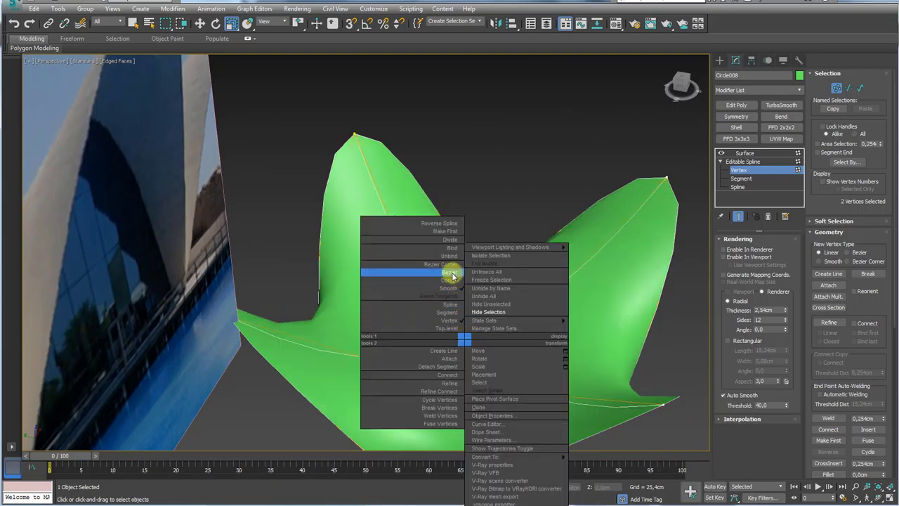
{"action": "left_click", "coordinate": [453, 276]}
Leave vertex editing, return to the Surface modifier and set its patch topology steps to 10.
{"action": "middle_click_drag", "start_coordinate": [482, 342], "coordinate": [468, 298], "text": "alt"}
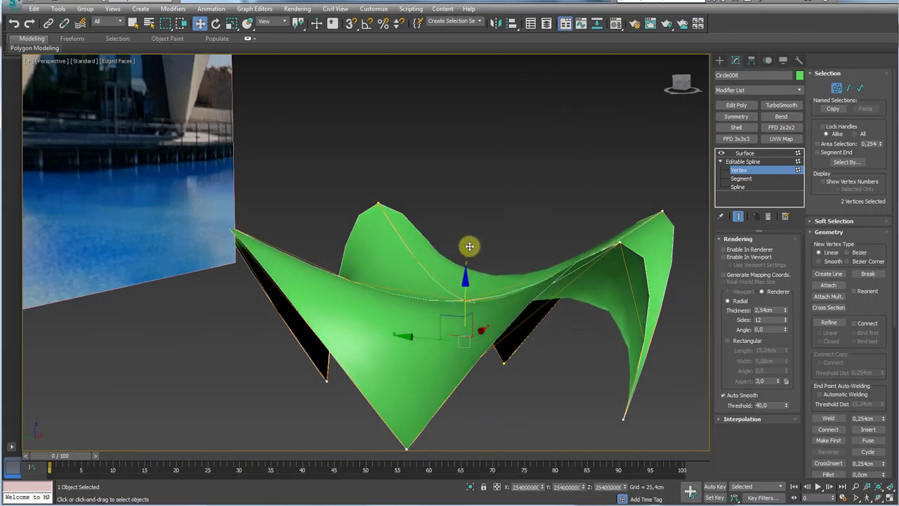
{"action": "middle_click_drag", "start_coordinate": [470, 246], "coordinate": [528, 308], "text": "alt"}
{"action": "left_click", "coordinate": [759, 163]}
{"action": "left_click", "coordinate": [752, 154]}
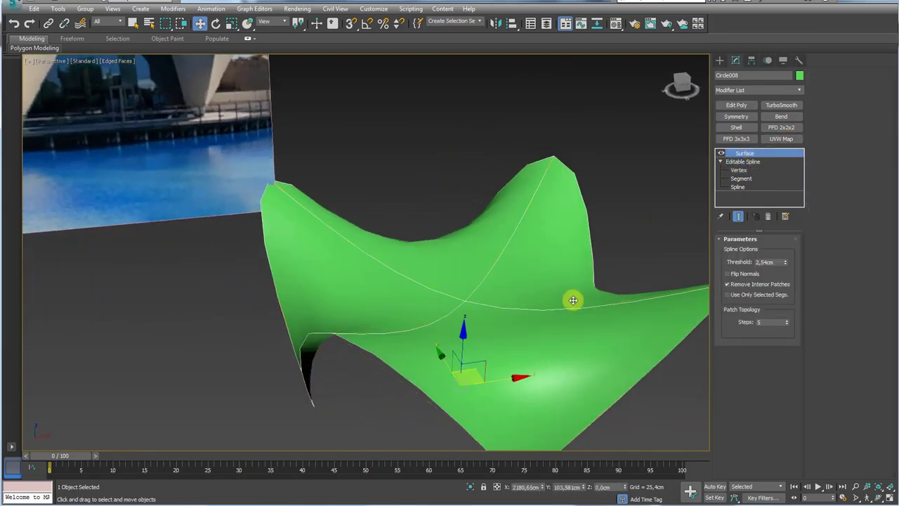
{"action": "scroll", "coordinate": [573, 300], "scroll_direction": "down", "scroll_amount": 5}
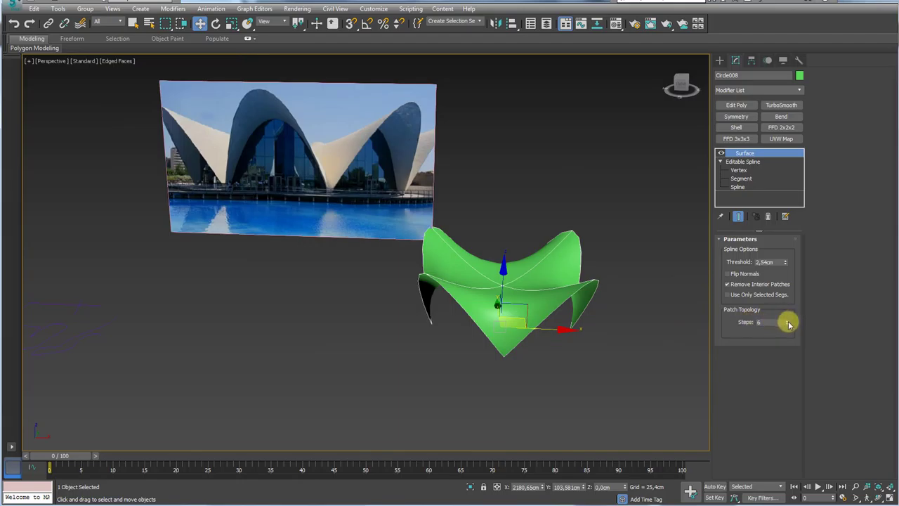
{"action": "middle_click_drag", "start_coordinate": [658, 314], "coordinate": [699, 285], "text": "alt"}
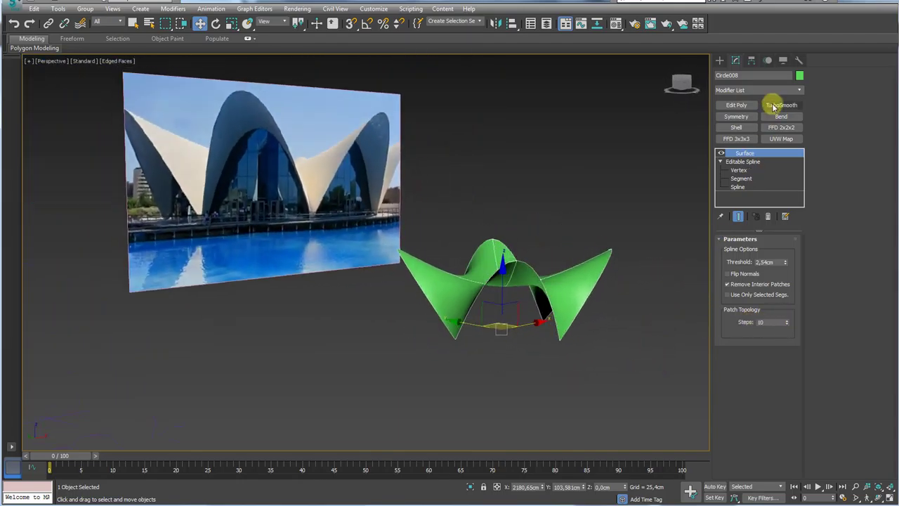
Add a Shell modifier to the roof surface with an outer amount of 4,547 cm.
{"action": "left_click", "coordinate": [736, 128]}
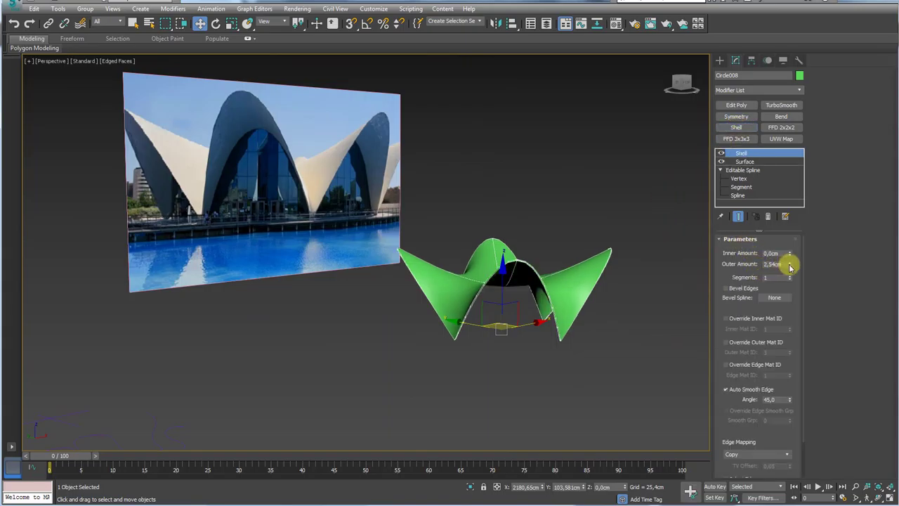
{"action": "left_click_drag", "start_coordinate": [790, 265], "coordinate": [789, 206]}
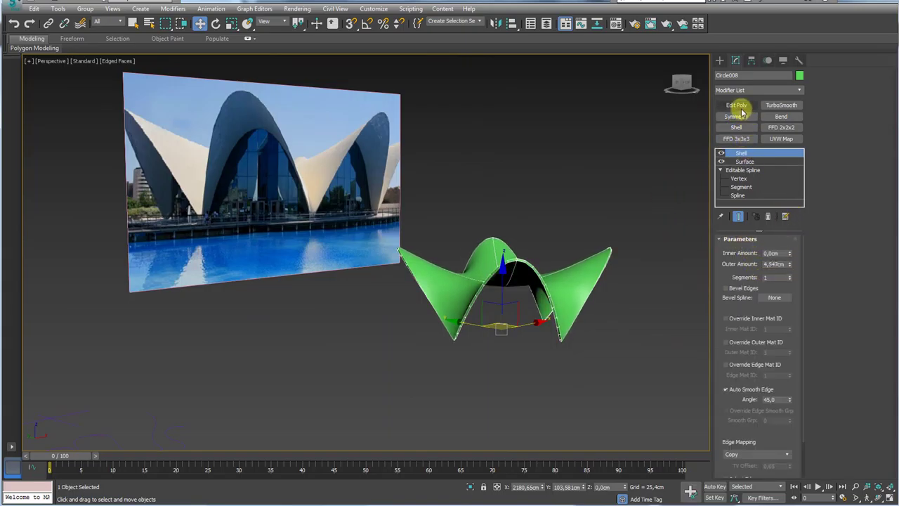
{"action": "left_click", "coordinate": [736, 104]}
{"action": "middle_click_drag", "start_coordinate": [611, 217], "coordinate": [699, 176], "text": "alt"}
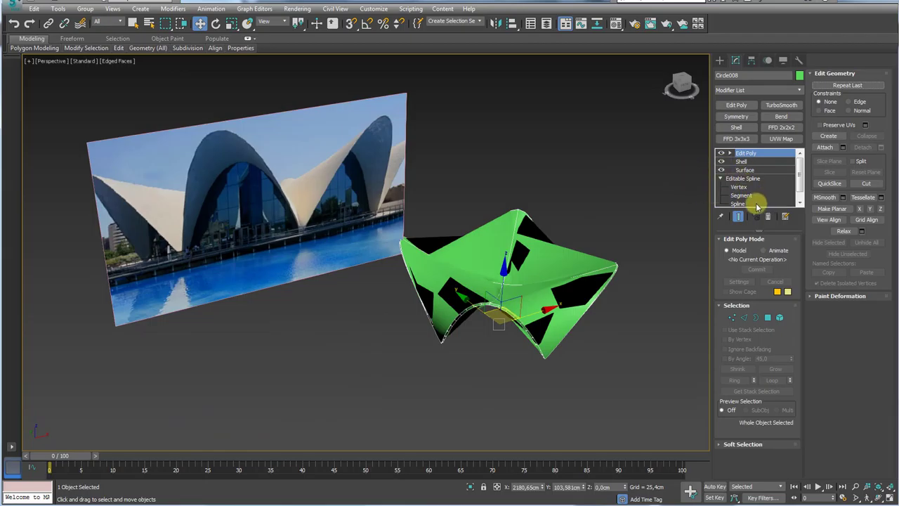
{"action": "middle_click_drag", "start_coordinate": [538, 277], "coordinate": [430, 265], "text": "alt"}
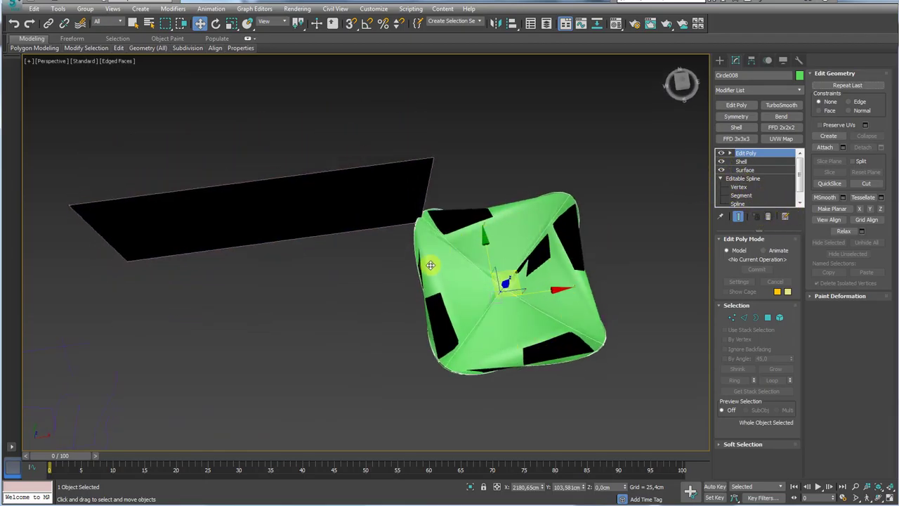
{"action": "left_click", "coordinate": [768, 218]}
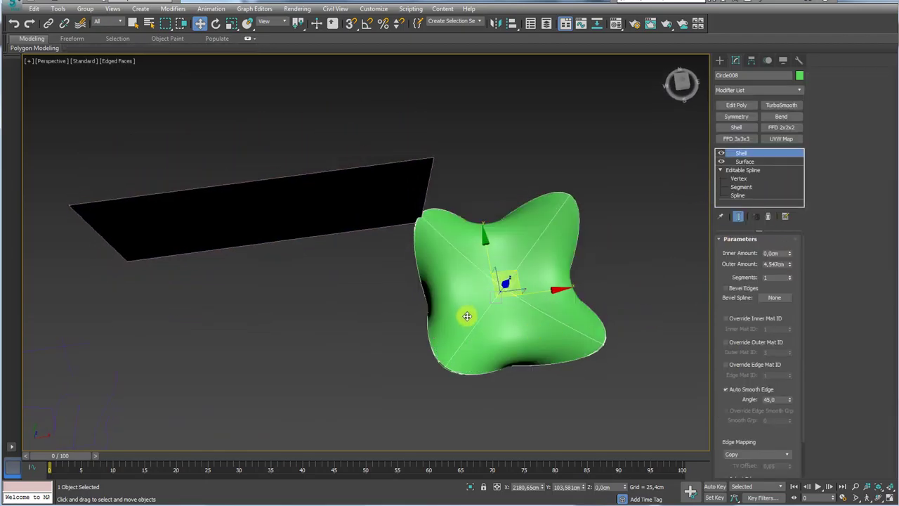
Disable the Shell modifier and add an Edit Poly modifier above it, exposing the roof's quad mesh.
{"action": "middle_click_drag", "start_coordinate": [467, 315], "coordinate": [580, 241], "text": "alt"}
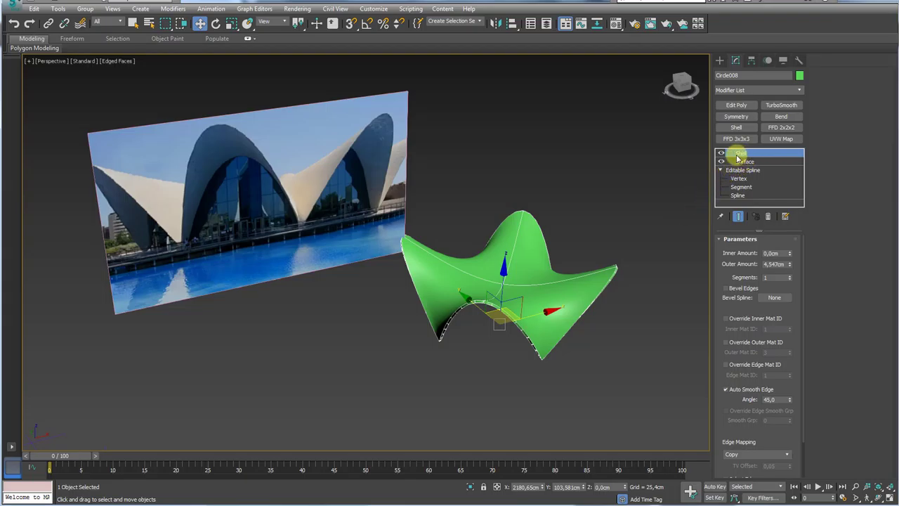
{"action": "left_click", "coordinate": [736, 105]}
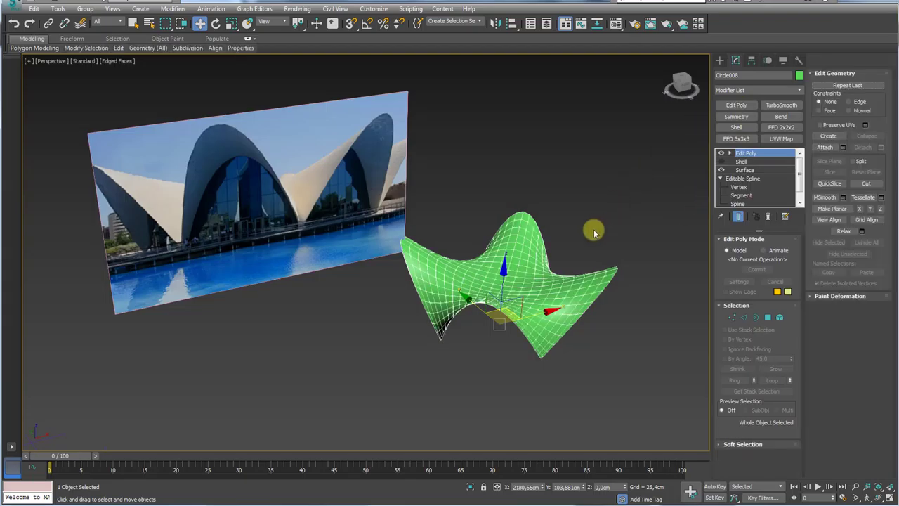
{"action": "mouse_move", "coordinate": [594, 227]}
{"action": "middle_mouse_down", "text": "alt"}
{"action": "mouse_move", "coordinate": [580, 302]}
{"action": "mouse_move", "coordinate": [590, 233]}
{"action": "middle_mouse_up", "text": "alt"}
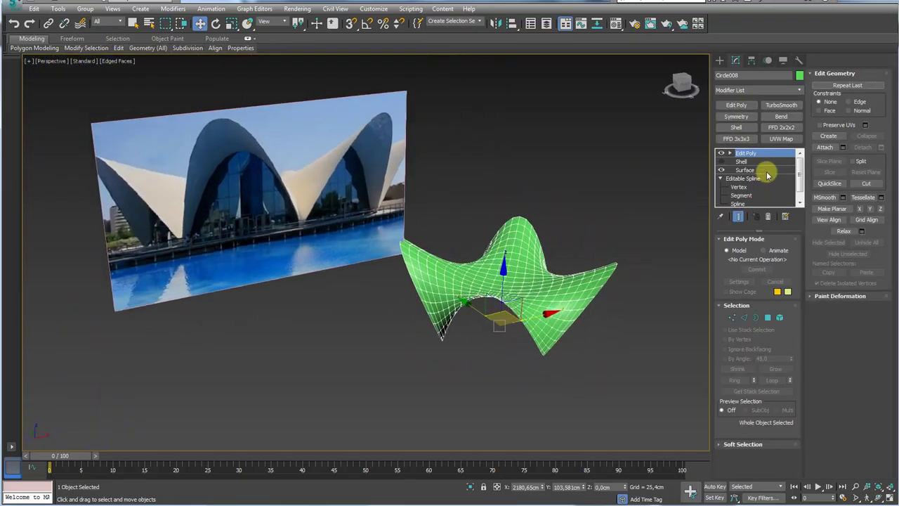
Add a second Shell modifier above the roof's Edit Poly modifier to thicken the quad mesh.
{"action": "left_click", "coordinate": [737, 127]}
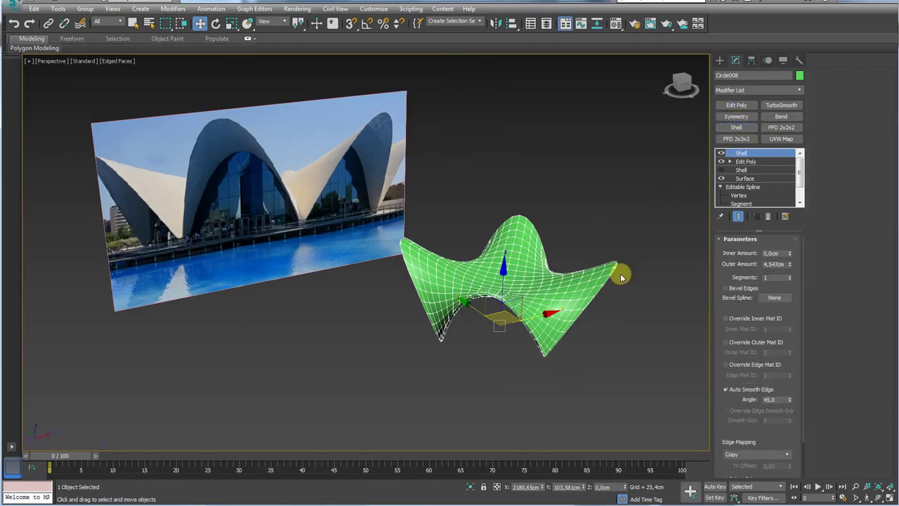
{"action": "middle_click_drag", "start_coordinate": [620, 273], "coordinate": [508, 304], "text": "alt"}
{"action": "scroll", "coordinate": [578, 307], "scroll_direction": "down", "scroll_amount": 5}
{"action": "scroll", "coordinate": [508, 305], "scroll_direction": "up", "scroll_amount": 4}
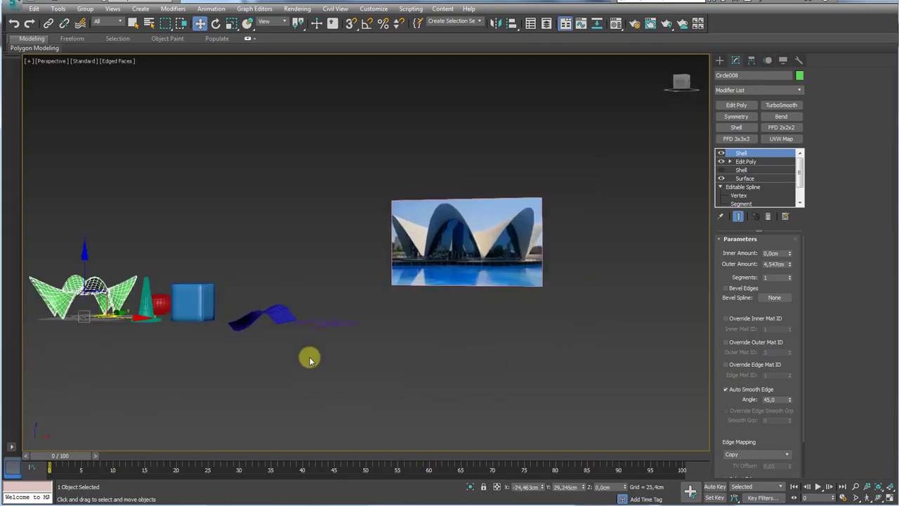
Replace the image on the reference plane with Baleia Jubarte.jpg from the reference folder.
{"action": "left_click", "coordinate": [64, 504]}
{"action": "left_click_drag", "start_coordinate": [271, 180], "coordinate": [594, 307]}
{"action": "left_click", "coordinate": [524, 386]}
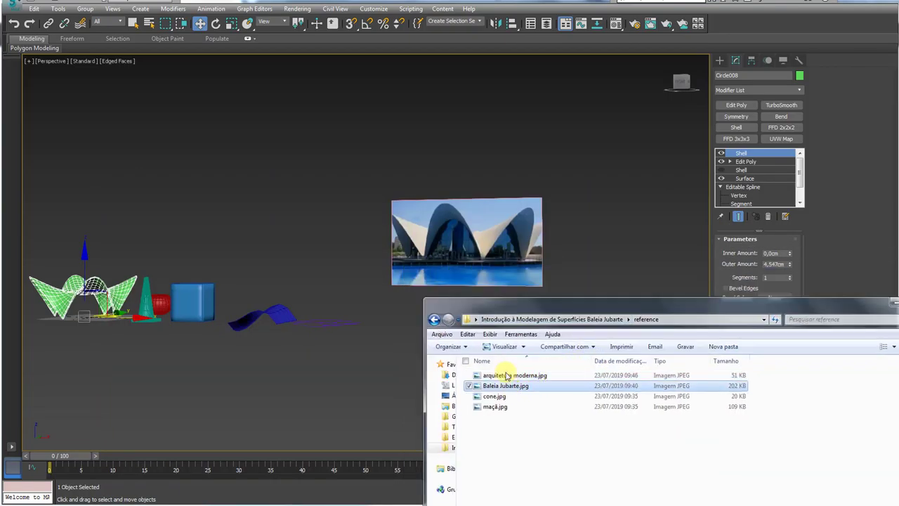
{"action": "left_click_drag", "start_coordinate": [504, 386], "coordinate": [478, 239]}
{"action": "left_click", "coordinate": [896, 306]}
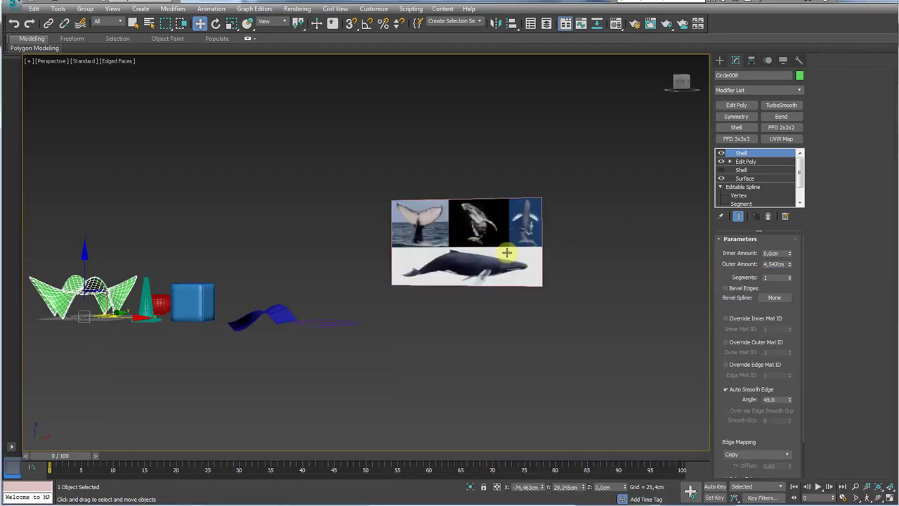
Examine the humpback whale photos on the reference plane, especially the side view of its body, fin and tail.
{"action": "scroll", "coordinate": [453, 253], "scroll_direction": "up", "scroll_amount": 2}
{"action": "scroll", "coordinate": [451, 274], "scroll_direction": "down", "scroll_amount": 2}
{"action": "middle_click_drag", "start_coordinate": [453, 275], "coordinate": [486, 282], "text": "alt"}
{"action": "scroll", "coordinate": [396, 265], "scroll_direction": "up", "scroll_amount": 3}
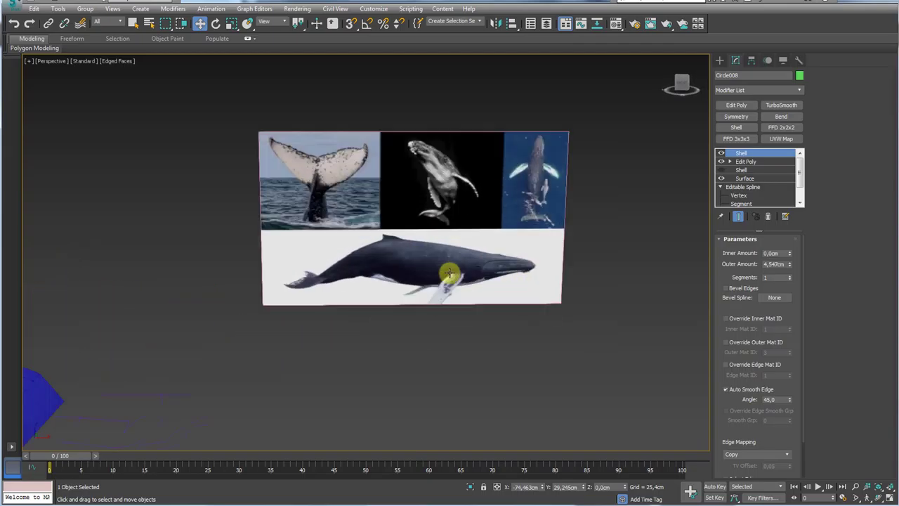
{"action": "scroll", "coordinate": [506, 225], "scroll_direction": "down", "scroll_amount": 2}
{"action": "scroll", "coordinate": [539, 202], "scroll_direction": "up", "scroll_amount": 2}
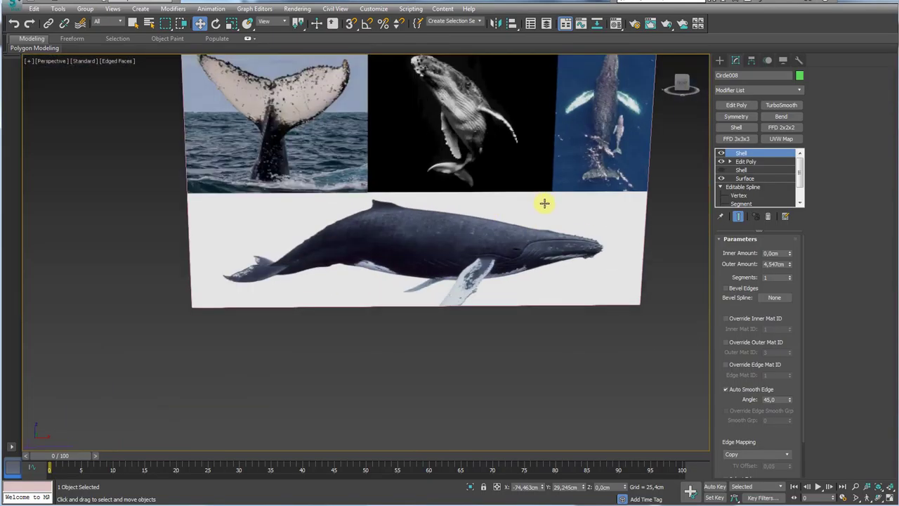
{"action": "scroll", "coordinate": [578, 229], "scroll_direction": "up", "scroll_amount": 3}
{"action": "middle_click_drag", "start_coordinate": [605, 227], "coordinate": [482, 225], "text": "alt"}
{"action": "scroll", "coordinate": [580, 274], "scroll_direction": "down", "scroll_amount": 4}
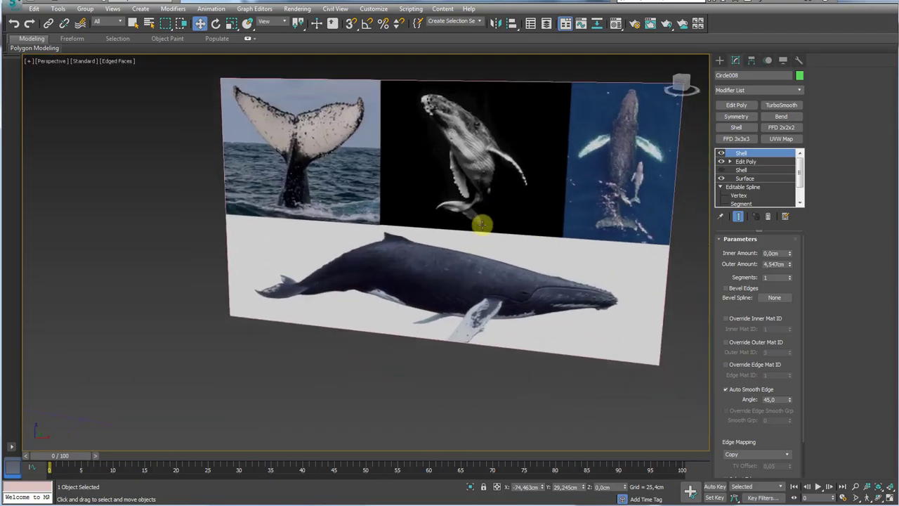
{"action": "scroll", "coordinate": [524, 245], "scroll_direction": "up", "scroll_amount": 2}
{"action": "middle_click_drag", "start_coordinate": [524, 245], "coordinate": [521, 245]}
{"action": "key", "text": "ctrl+alt+d"}
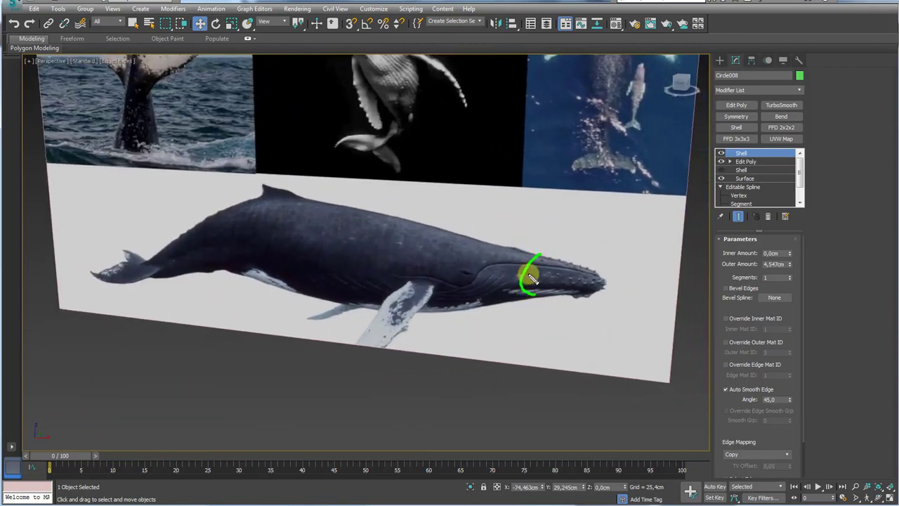
{"action": "left_click_drag", "start_coordinate": [467, 239], "coordinate": [452, 311]}
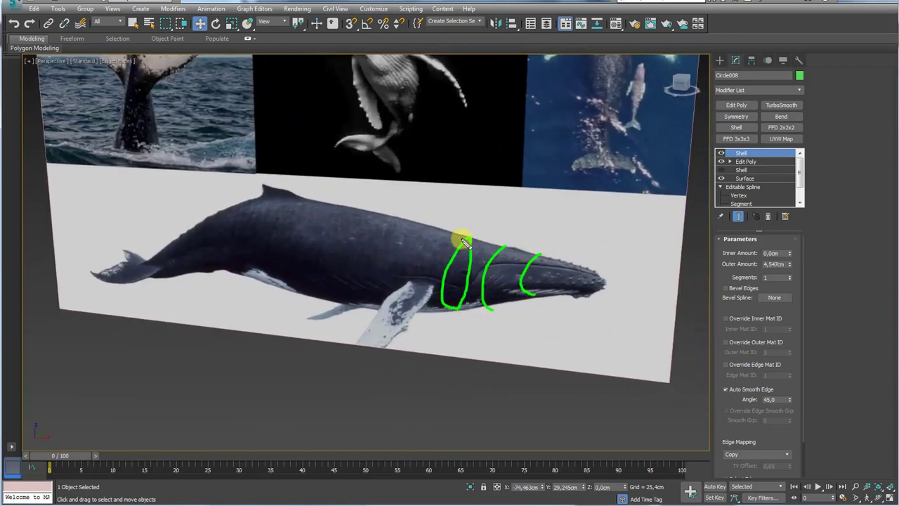
{"action": "left_click_drag", "start_coordinate": [391, 218], "coordinate": [380, 295]}
{"action": "mouse_move", "coordinate": [301, 206]}
{"action": "left_mouse_down"}
{"action": "mouse_move", "coordinate": [262, 273]}
{"action": "mouse_move", "coordinate": [306, 203]}
{"action": "left_mouse_up"}
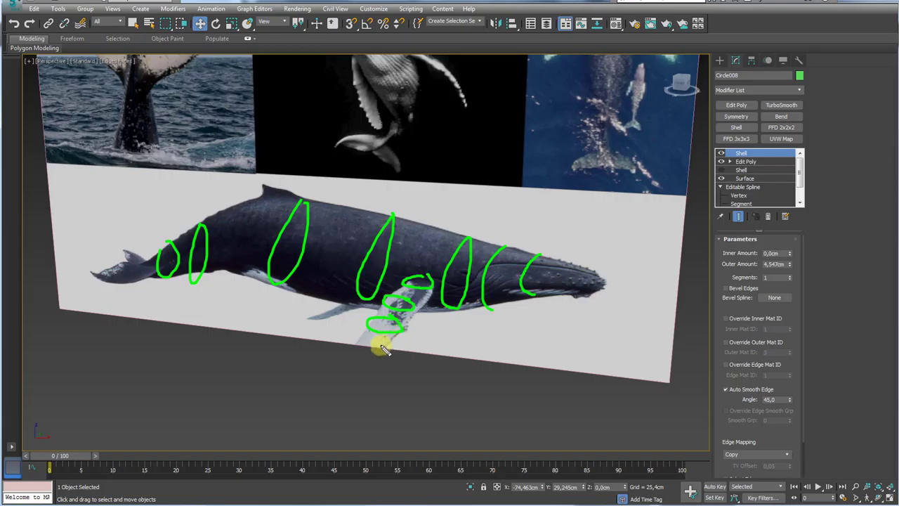
{"action": "key", "text": "Escape"}
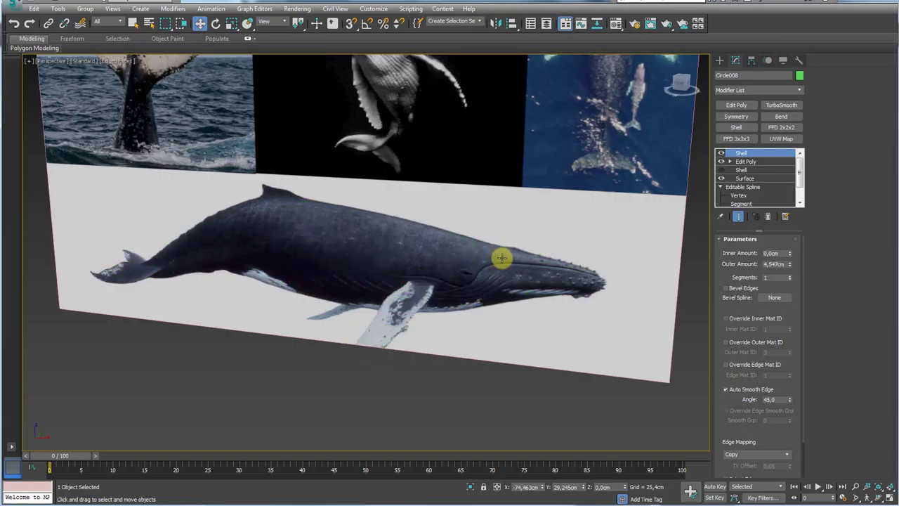
Select the whale reference plane and reset its X, Y and Z position to 0.
{"action": "middle_click_drag", "start_coordinate": [567, 227], "coordinate": [541, 217]}
{"action": "scroll", "coordinate": [538, 214], "scroll_direction": "down", "scroll_amount": 5}
{"action": "middle_click_drag", "start_coordinate": [458, 289], "coordinate": [469, 265], "text": "alt"}
{"action": "left_click", "coordinate": [445, 190]}
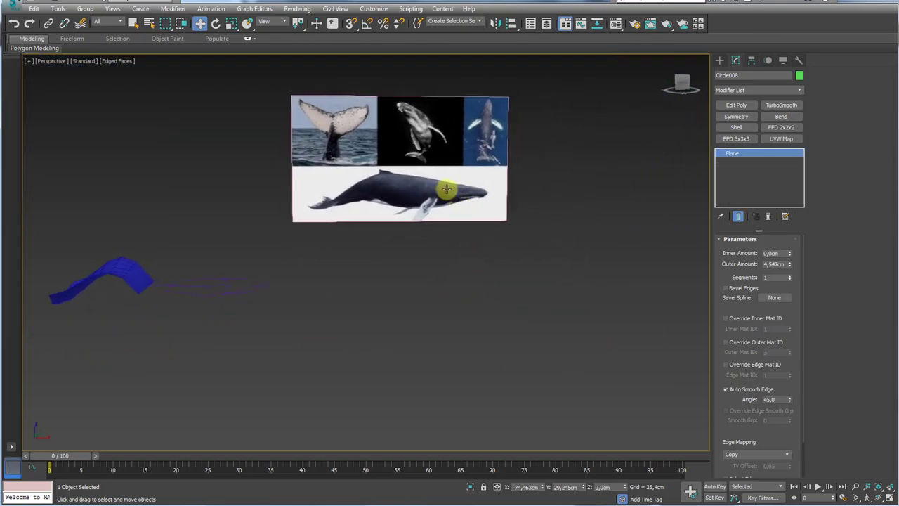
{"action": "middle_click_drag", "start_coordinate": [526, 195], "coordinate": [437, 220], "text": "alt"}
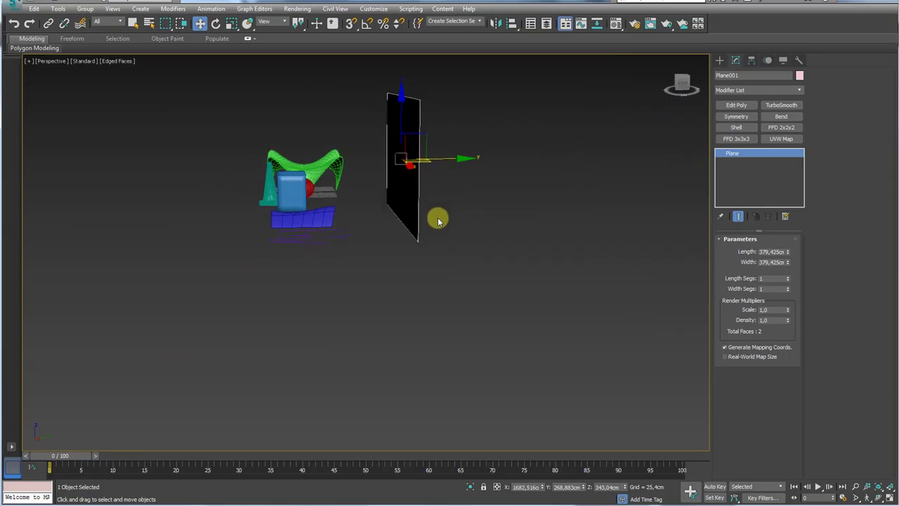
{"action": "right_click", "coordinate": [544, 488]}
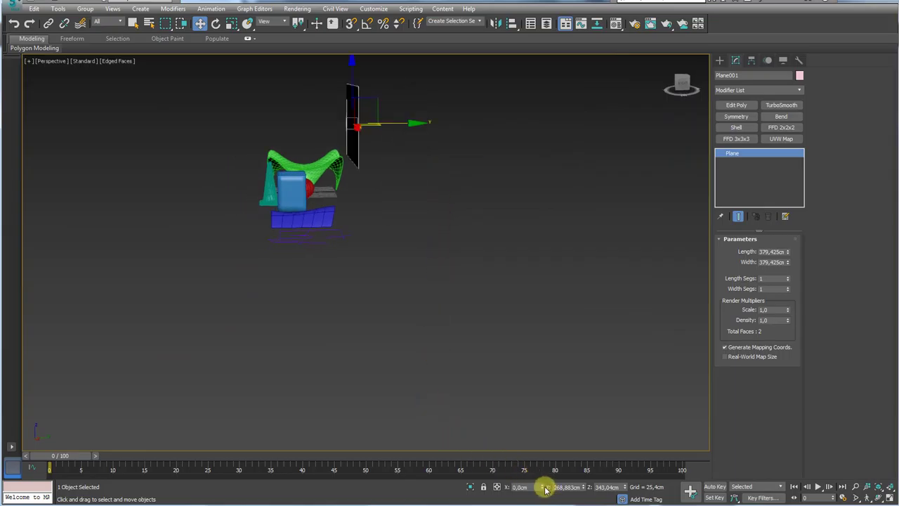
{"action": "right_click", "coordinate": [585, 490]}
{"action": "right_click", "coordinate": [625, 487]}
Invert the selection, move all the other objects along X clear of the reference plane, and reselect and frame the plane.
{"action": "middle_click_drag", "start_coordinate": [372, 268], "coordinate": [375, 301], "text": "alt"}
{"action": "key", "text": "ctrl+i"}
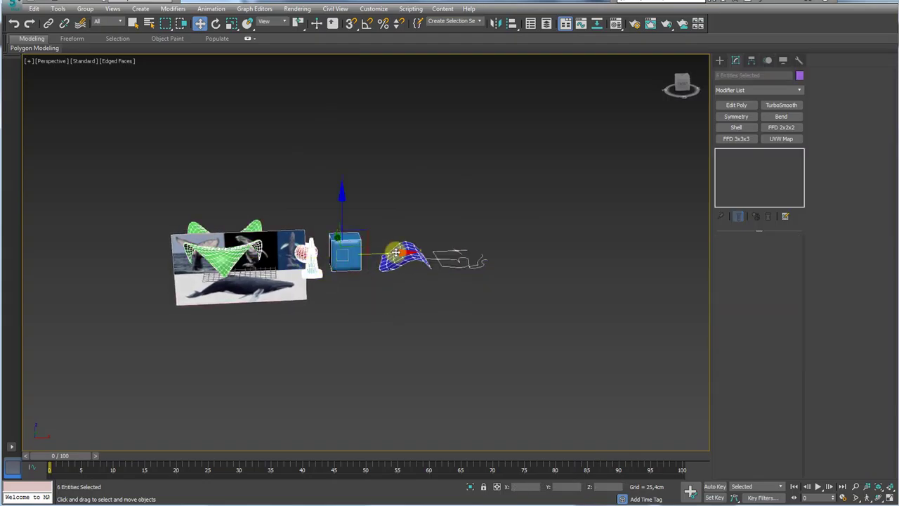
{"action": "middle_click_drag", "start_coordinate": [381, 254], "coordinate": [200, 288], "text": "alt"}
{"action": "left_click", "coordinate": [301, 271]}
{"action": "key", "text": "z"}
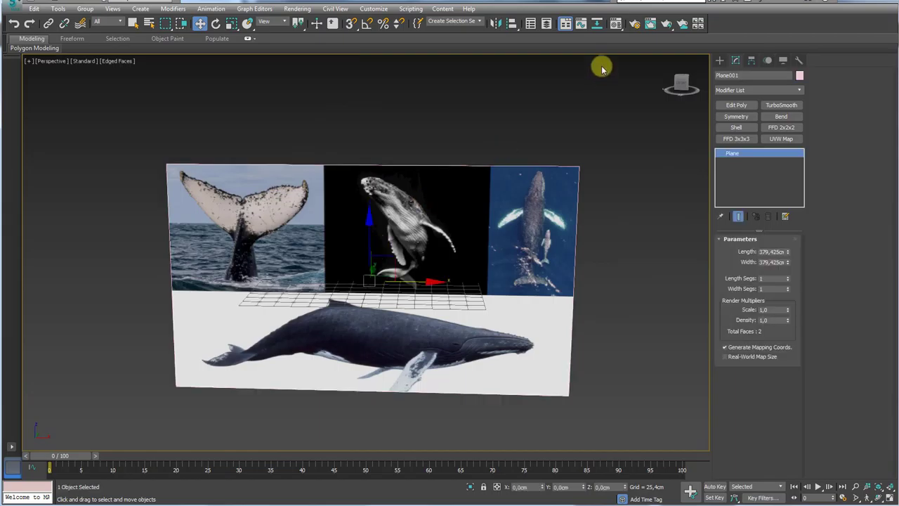
Sample the reference plane's material into the Material Editor and lower its opacity to make the whale images semi-transparent.
{"action": "left_click", "coordinate": [614, 26]}
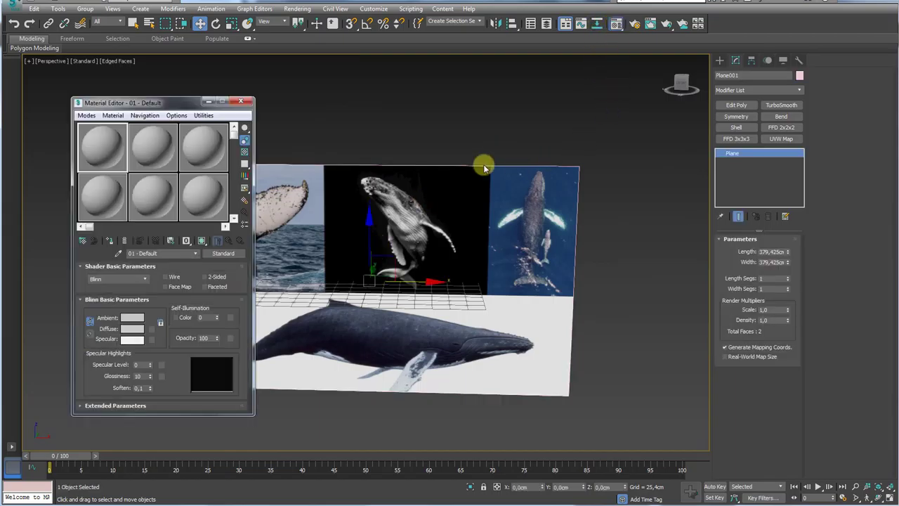
{"action": "left_click", "coordinate": [117, 252]}
{"action": "left_click", "coordinate": [311, 267]}
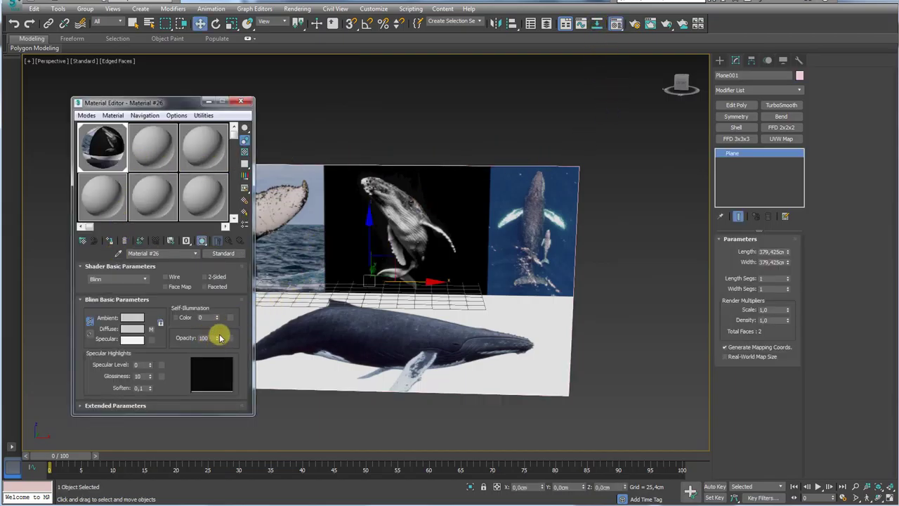
{"action": "left_click_drag", "start_coordinate": [219, 338], "coordinate": [218, 346]}
{"action": "left_click", "coordinate": [208, 102]}
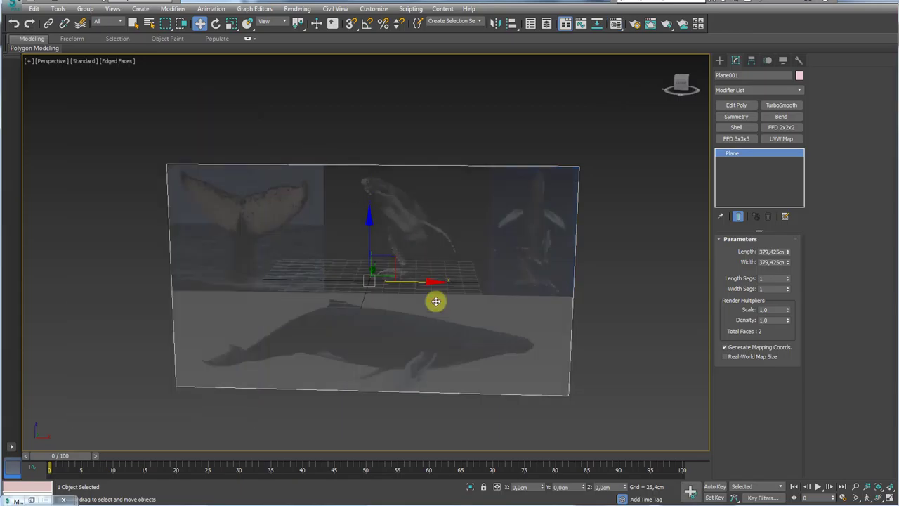
Switch the viewport to the Right view and hide every object except the reference plane.
{"action": "mouse_move", "coordinate": [436, 301]}
{"action": "middle_mouse_down", "text": "alt"}
{"action": "mouse_move", "coordinate": [387, 291]}
{"action": "mouse_move", "coordinate": [459, 295]}
{"action": "mouse_move", "coordinate": [426, 300]}
{"action": "middle_mouse_up", "text": "alt"}
{"action": "middle_click_drag", "start_coordinate": [426, 301], "coordinate": [423, 267]}
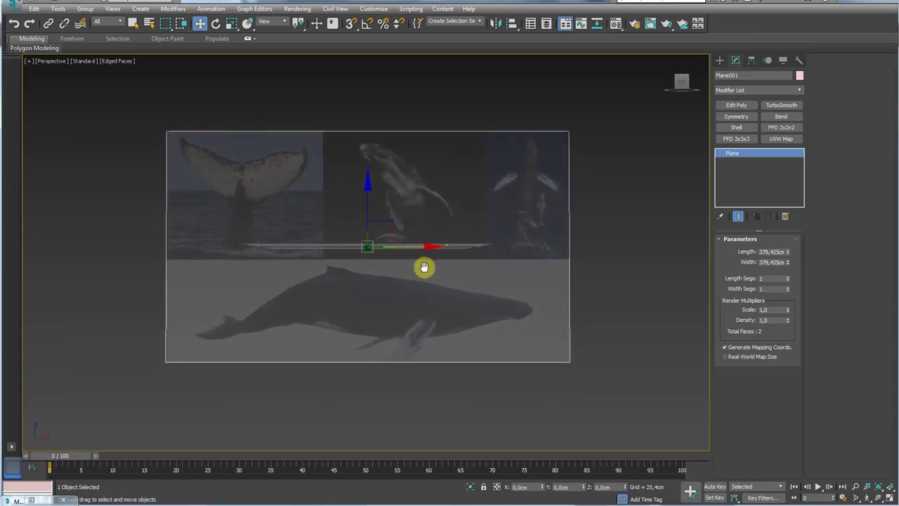
{"action": "middle_click_drag", "start_coordinate": [504, 291], "coordinate": [479, 291], "text": "alt"}
{"action": "left_click", "coordinate": [721, 61]}
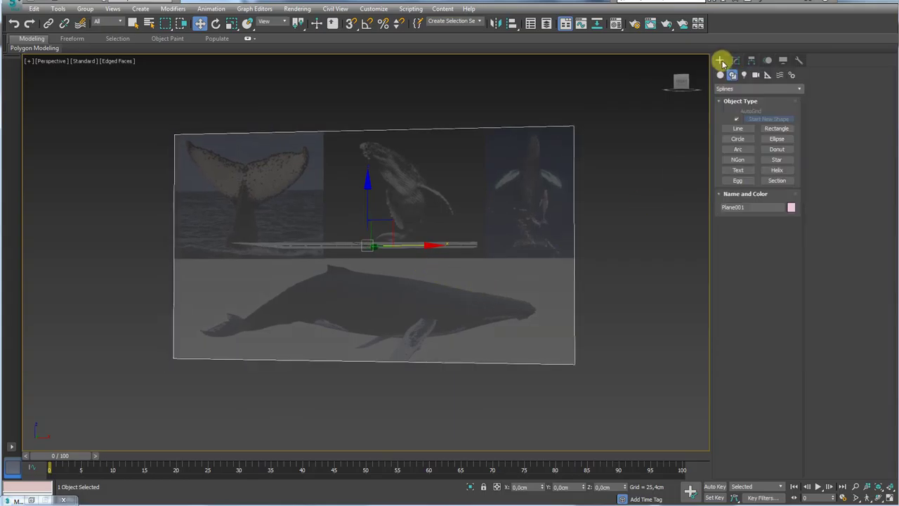
{"action": "middle_click_drag", "start_coordinate": [610, 176], "coordinate": [571, 176], "text": "alt"}
{"action": "middle_click_drag", "start_coordinate": [662, 107], "coordinate": [654, 102], "text": "alt"}
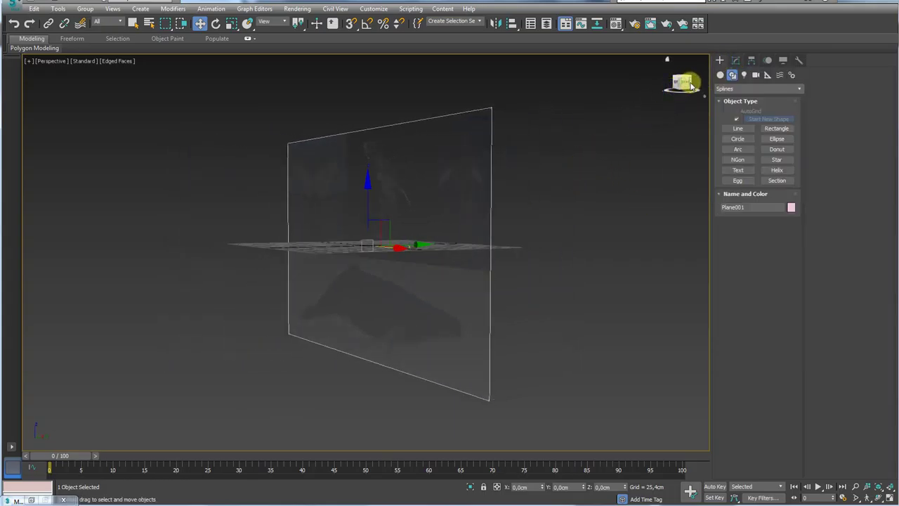
{"action": "left_click", "coordinate": [53, 62]}
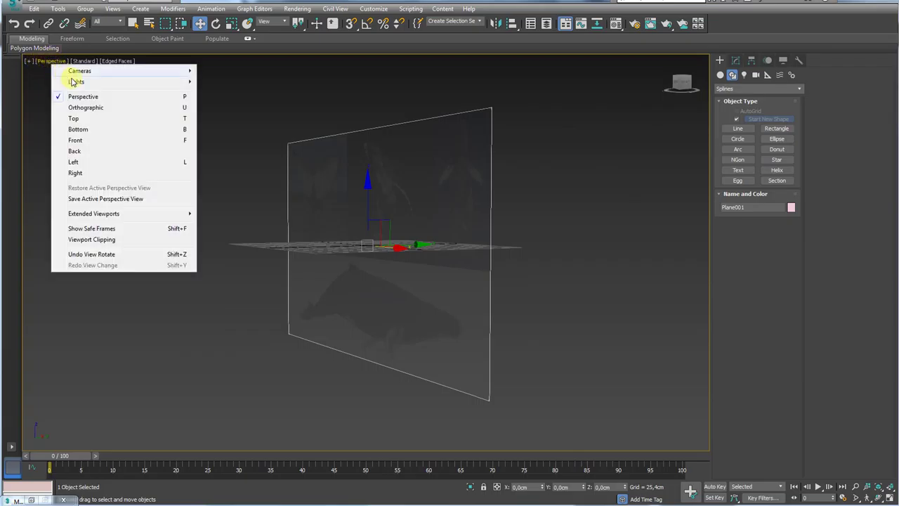
{"action": "left_click", "coordinate": [75, 173]}
{"action": "scroll", "coordinate": [518, 231], "scroll_direction": "up", "scroll_amount": 5}
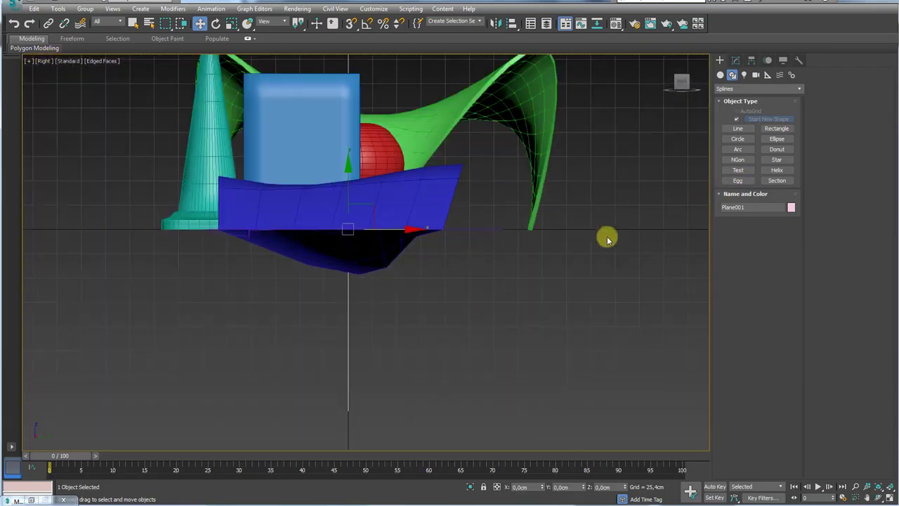
{"action": "right_click", "coordinate": [382, 249]}
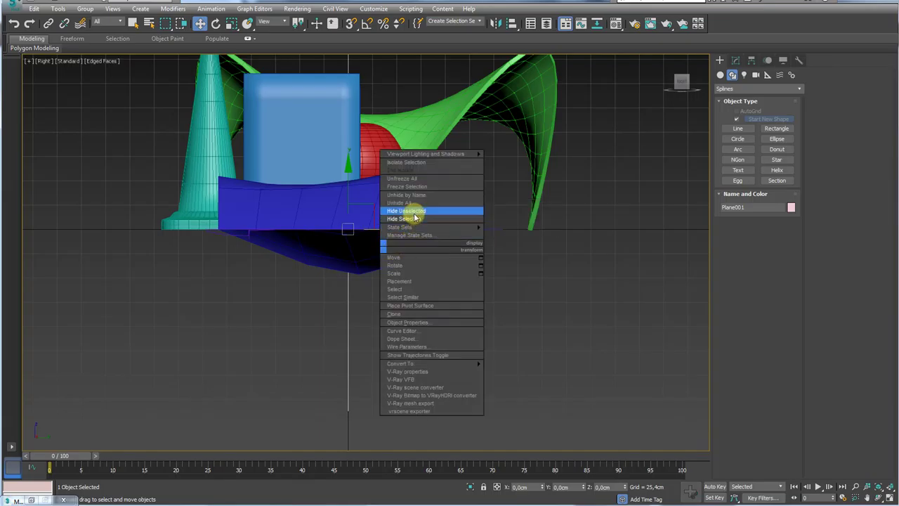
{"action": "left_click", "coordinate": [411, 211]}
Draw a circle spline centered on the reference plane's pivot with a radius of about 64 cm.
{"action": "middle_click_drag", "start_coordinate": [360, 229], "coordinate": [385, 240]}
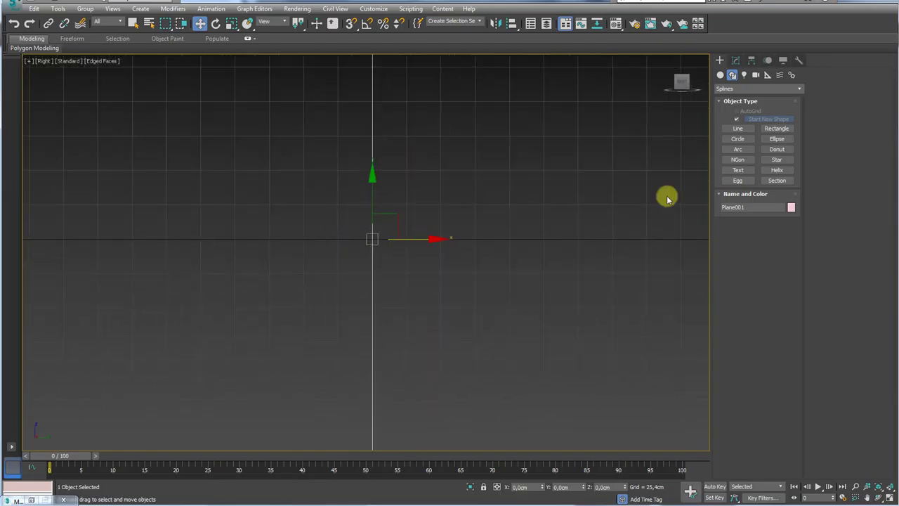
{"action": "left_click", "coordinate": [739, 138]}
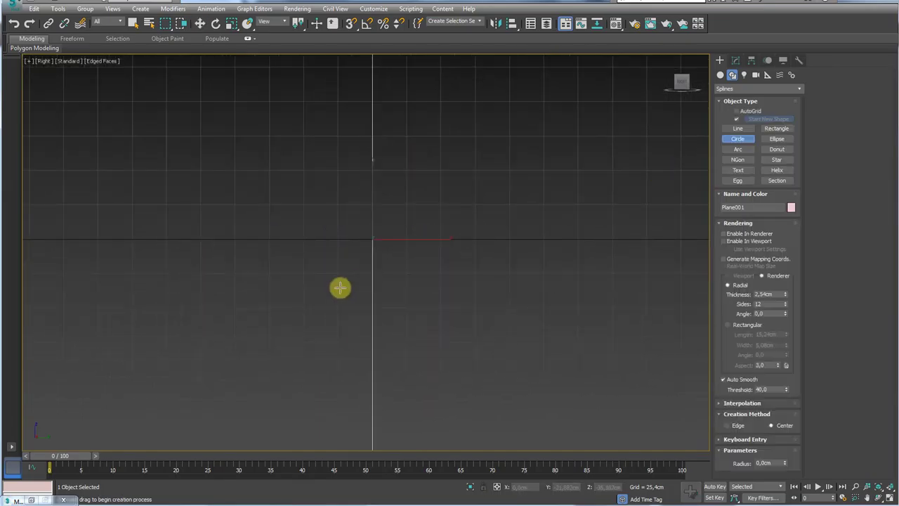
{"action": "left_click_drag", "start_coordinate": [373, 239], "coordinate": [433, 309]}
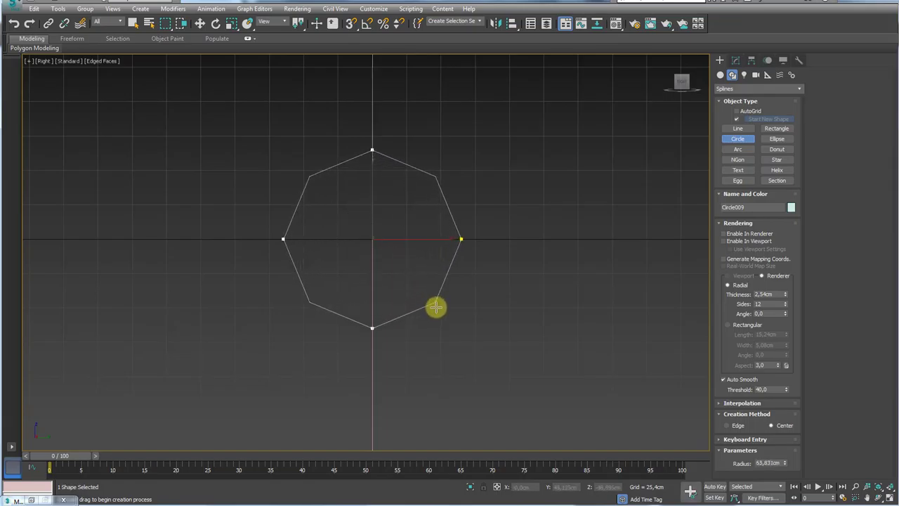
{"action": "right_click", "coordinate": [431, 293]}
Align the circle to the reference plane in X, Y and Z position, pivot point to pivot point.
{"action": "middle_click_drag", "start_coordinate": [432, 293], "coordinate": [541, 314], "text": "alt"}
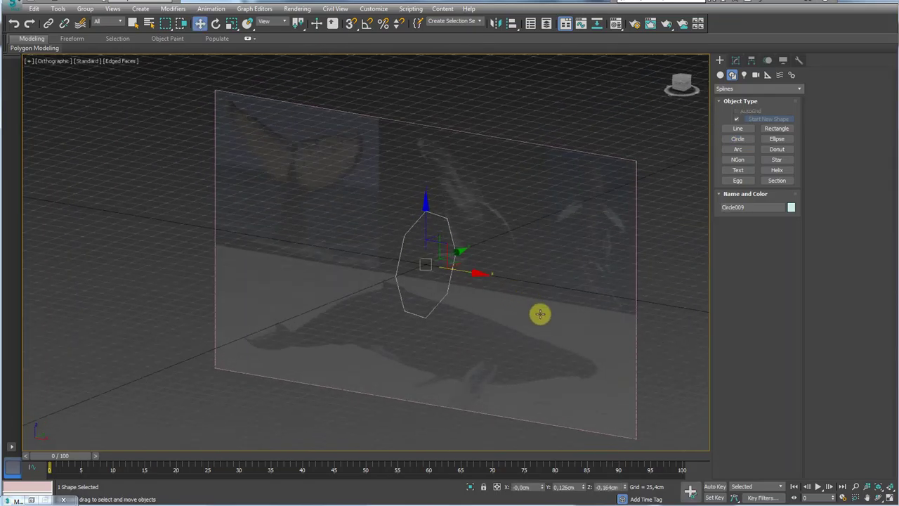
{"action": "left_click", "coordinate": [512, 25]}
{"action": "left_click", "coordinate": [506, 191]}
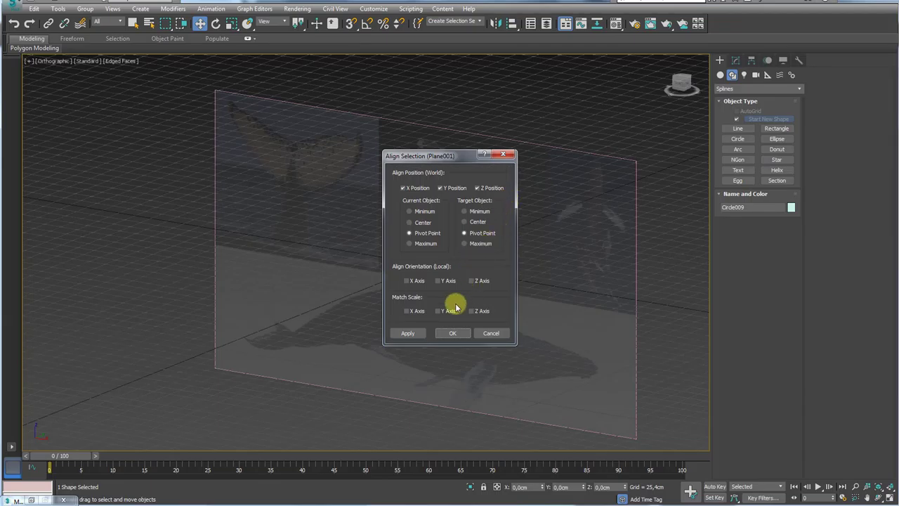
{"action": "left_click", "coordinate": [451, 333]}
Move the circle onto the middle of the side-view whale's body, about X 35 cm and Z -91 cm, and frame it in Front view.
{"action": "middle_click_drag", "start_coordinate": [450, 332], "coordinate": [487, 259], "text": "alt"}
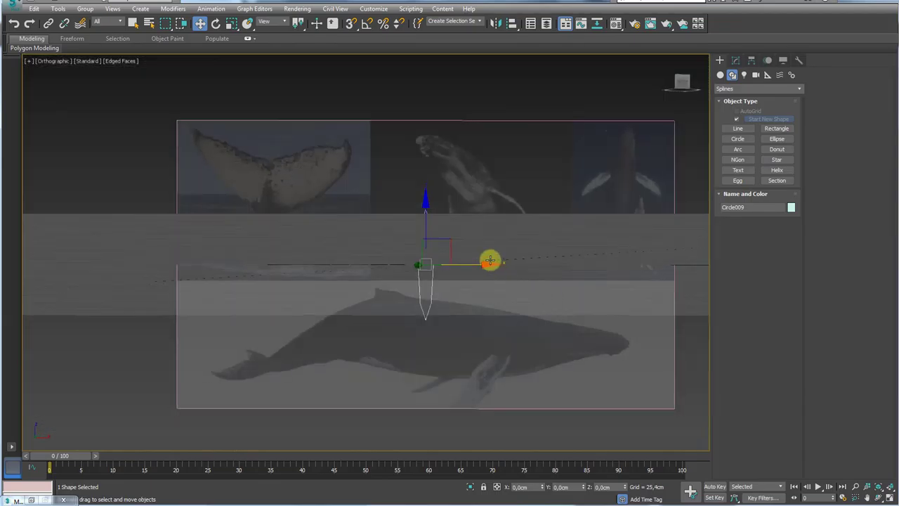
{"action": "left_click_drag", "start_coordinate": [446, 240], "coordinate": [491, 343]}
{"action": "key", "text": "f"}
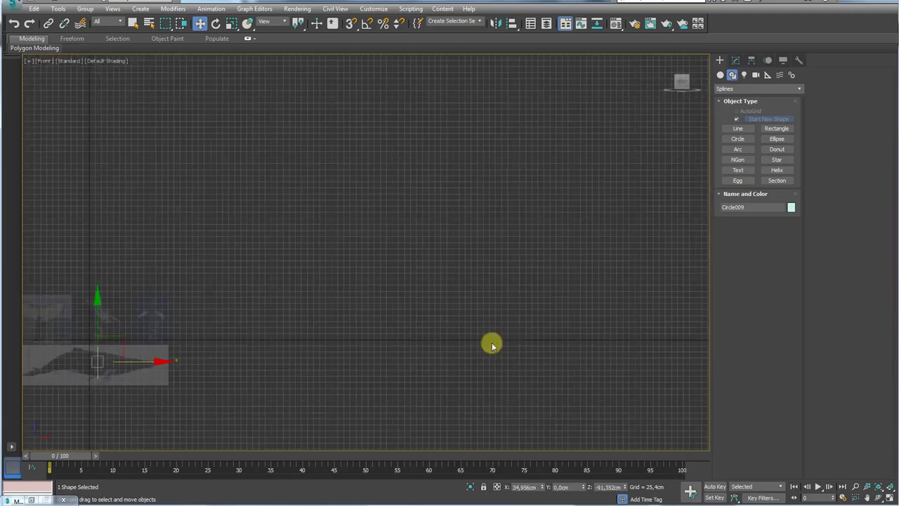
{"action": "key", "text": "z"}
{"action": "middle_click_drag", "start_coordinate": [350, 361], "coordinate": [440, 293]}
{"action": "scroll", "coordinate": [440, 293], "scroll_direction": "down", "scroll_amount": 3}
{"action": "scroll", "coordinate": [486, 277], "scroll_direction": "up", "scroll_amount": 1}
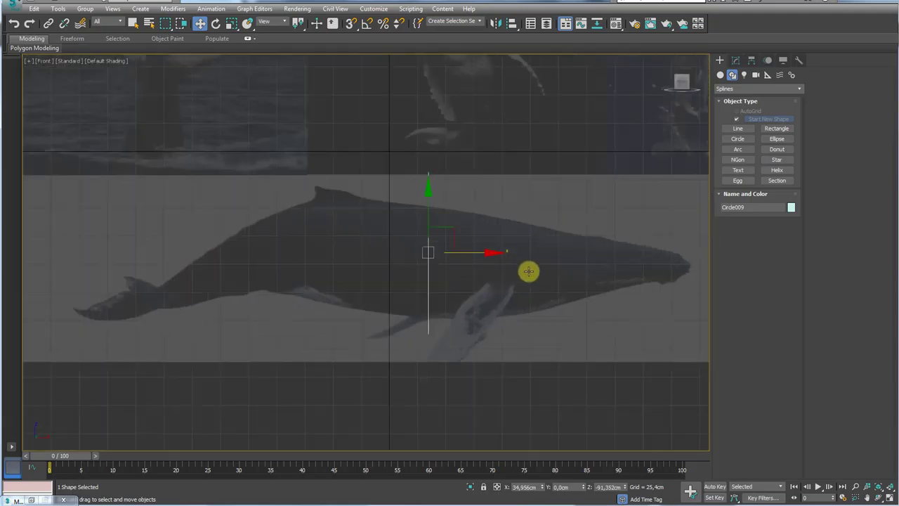
{"action": "middle_click_drag", "start_coordinate": [527, 271], "coordinate": [505, 269]}
Show the four-viewport layout, enlarge its lower pair, and change the Left view to a Perspective view angled toward the circle.
{"action": "left_click", "coordinate": [889, 498]}
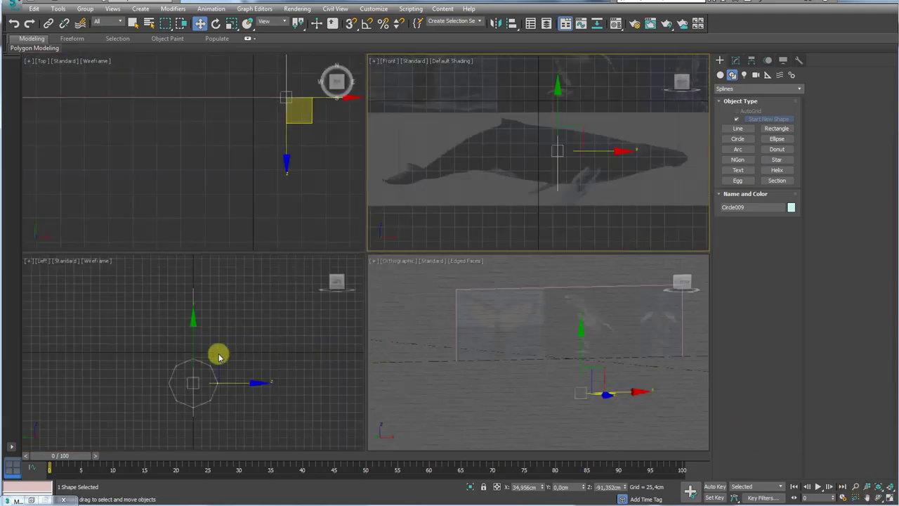
{"action": "middle_click_drag", "start_coordinate": [219, 356], "coordinate": [206, 326]}
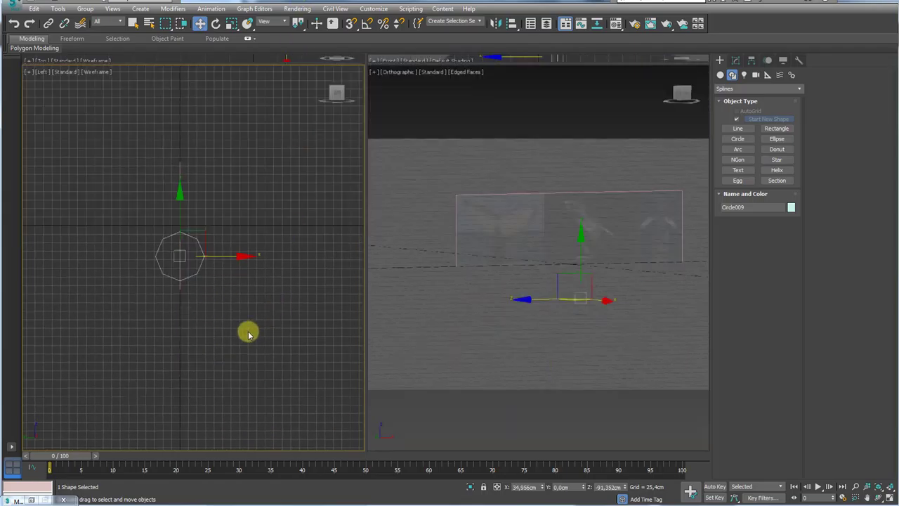
{"action": "middle_click_drag", "start_coordinate": [249, 331], "coordinate": [235, 362], "text": "alt"}
{"action": "key", "text": "p"}
{"action": "scroll", "coordinate": [259, 321], "scroll_direction": "up", "scroll_amount": 3}
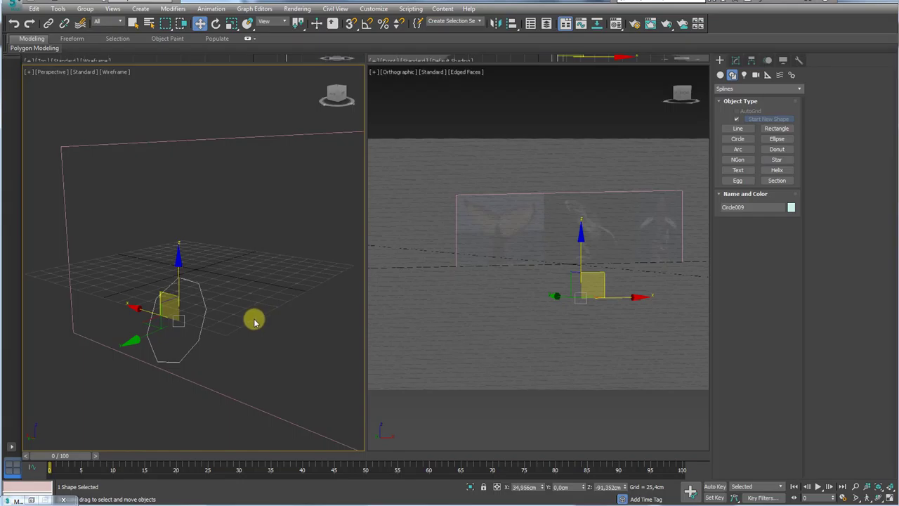
{"action": "key", "text": "F3"}
{"action": "key", "text": "F3"}
{"action": "mouse_move", "coordinate": [260, 316]}
{"action": "middle_mouse_down", "text": "alt"}
{"action": "mouse_move", "coordinate": [234, 307]}
{"action": "mouse_move", "coordinate": [275, 331]}
{"action": "mouse_move", "coordinate": [170, 317]}
{"action": "mouse_move", "coordinate": [206, 313]}
{"action": "mouse_move", "coordinate": [251, 288]}
{"action": "mouse_move", "coordinate": [289, 297]}
{"action": "mouse_move", "coordinate": [272, 294]}
{"action": "middle_mouse_up", "text": "alt"}
Display edged faces in the Perspective view and make the reference plane's material two-sided.
{"action": "left_click", "coordinate": [259, 293]}
{"action": "key", "text": "F4"}
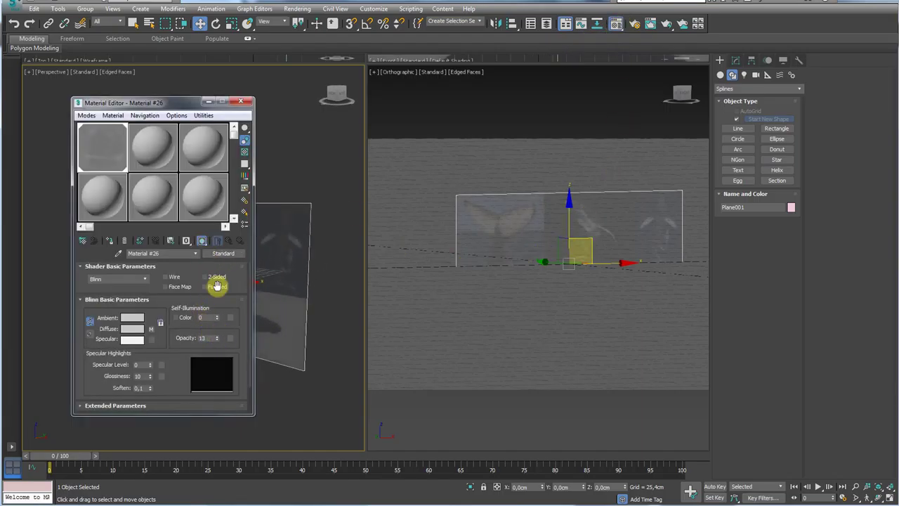
{"action": "left_click", "coordinate": [241, 104]}
{"action": "middle_click_drag", "start_coordinate": [290, 245], "coordinate": [216, 279], "text": "alt"}
{"action": "middle_click_drag", "start_coordinate": [216, 280], "coordinate": [273, 269]}
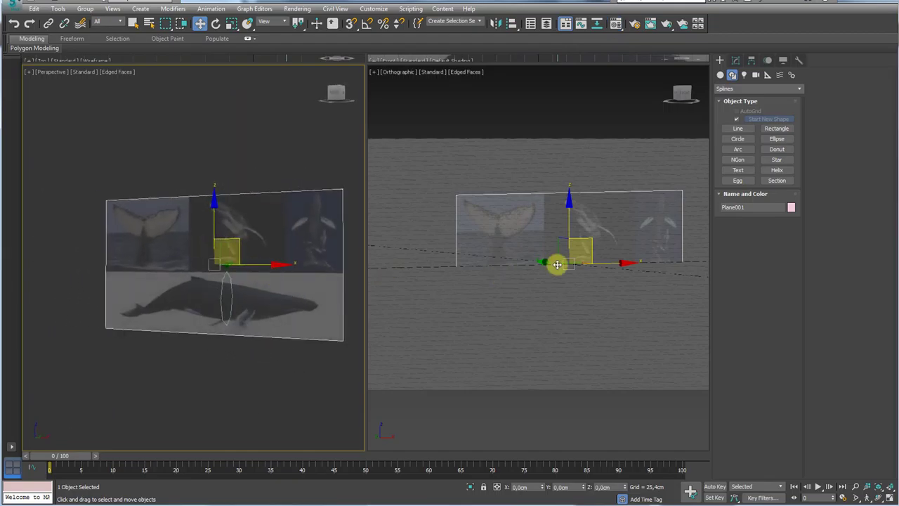
Set the circle's radius to about 52.5 cm and lower it to about Z -99 cm to fit the whale's body.
{"action": "middle_click_drag", "start_coordinate": [627, 255], "coordinate": [576, 287], "text": "alt"}
{"action": "left_click", "coordinate": [580, 291]}
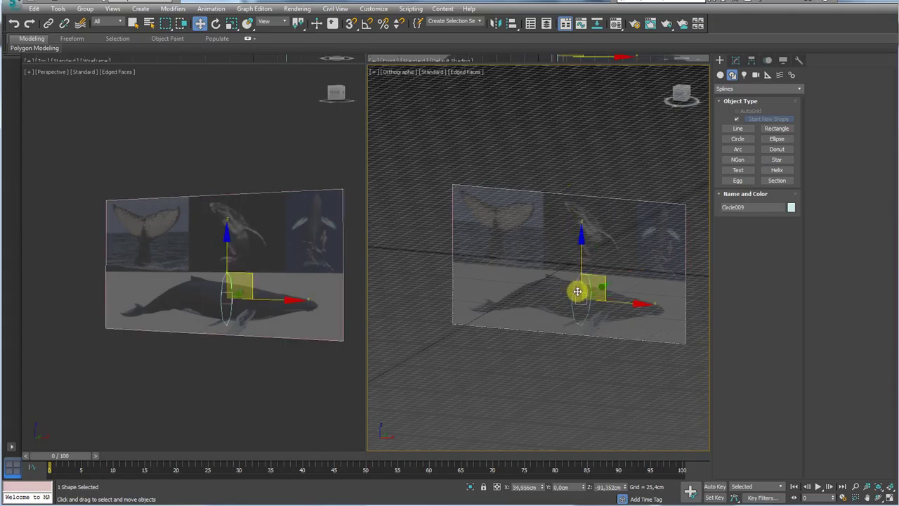
{"action": "scroll", "coordinate": [563, 262], "scroll_direction": "up", "scroll_amount": 3}
{"action": "scroll", "coordinate": [563, 261], "scroll_direction": "up", "scroll_amount": 2}
{"action": "left_click", "coordinate": [738, 61]}
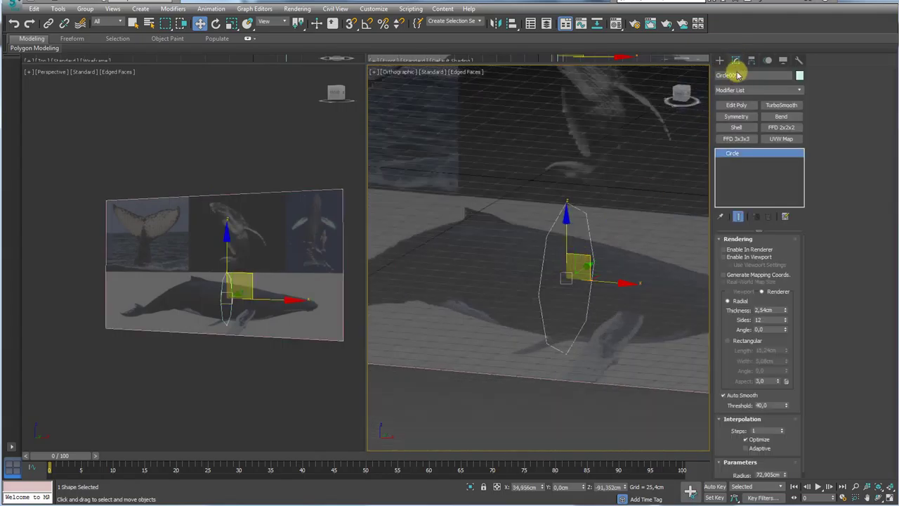
{"action": "middle_click_drag", "start_coordinate": [627, 267], "coordinate": [552, 276], "text": "alt"}
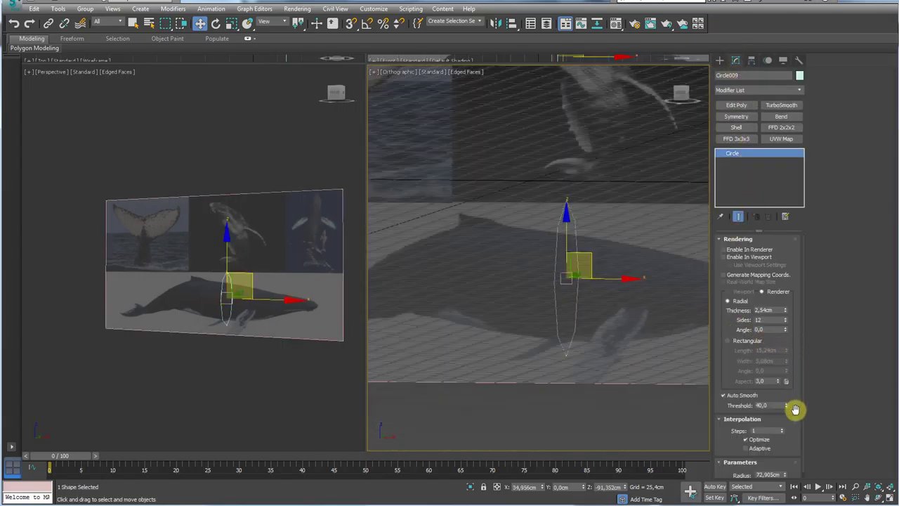
{"action": "left_click_drag", "start_coordinate": [787, 477], "coordinate": [783, 486]}
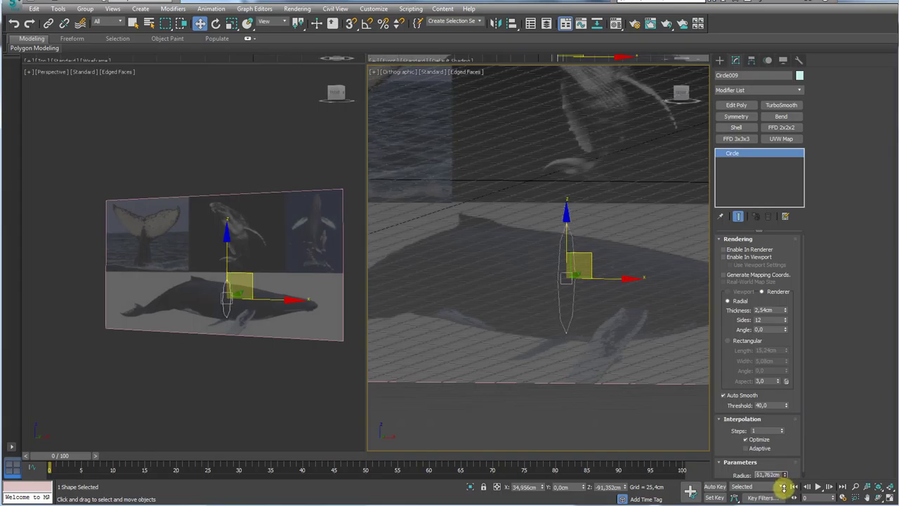
{"action": "scroll", "coordinate": [209, 241], "scroll_direction": "up", "scroll_amount": 5}
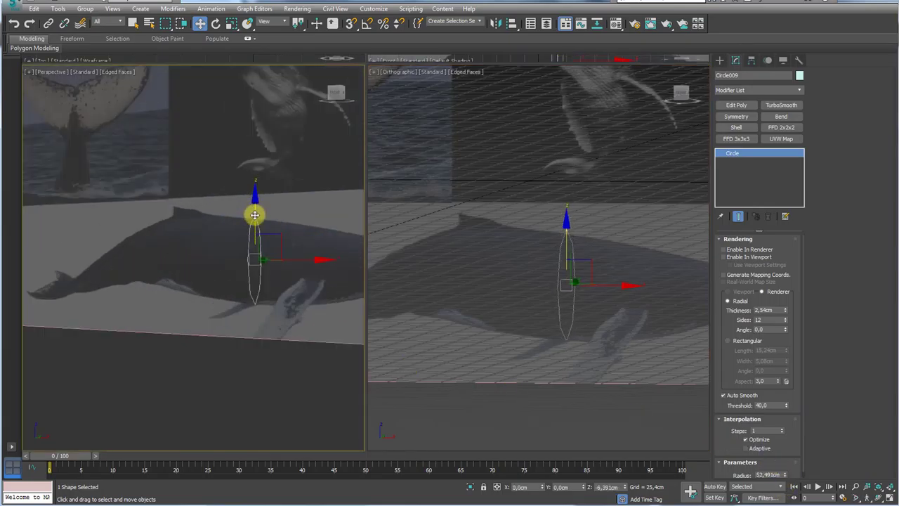
{"action": "middle_click_drag", "start_coordinate": [253, 231], "coordinate": [177, 250], "text": "alt"}
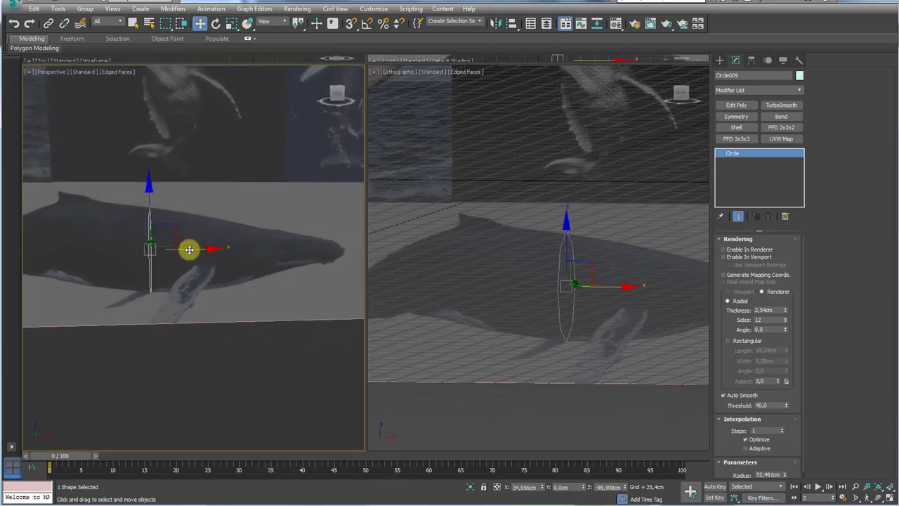
Copy the circle toward the head at about X 124 cm and Z -105 cm and scale the copy to about 75 percent.
{"action": "mouse_move", "coordinate": [189, 249]}
{"action": "left_mouse_down"}
{"action": "mouse_move", "coordinate": [204, 254]}
{"action": "mouse_move", "coordinate": [186, 229]}
{"action": "mouse_move", "coordinate": [248, 242]}
{"action": "mouse_move", "coordinate": [247, 232]}
{"action": "left_mouse_up"}
{"action": "left_click", "coordinate": [438, 291]}
{"action": "middle_click_drag", "start_coordinate": [217, 263], "coordinate": [250, 277], "text": "alt"}
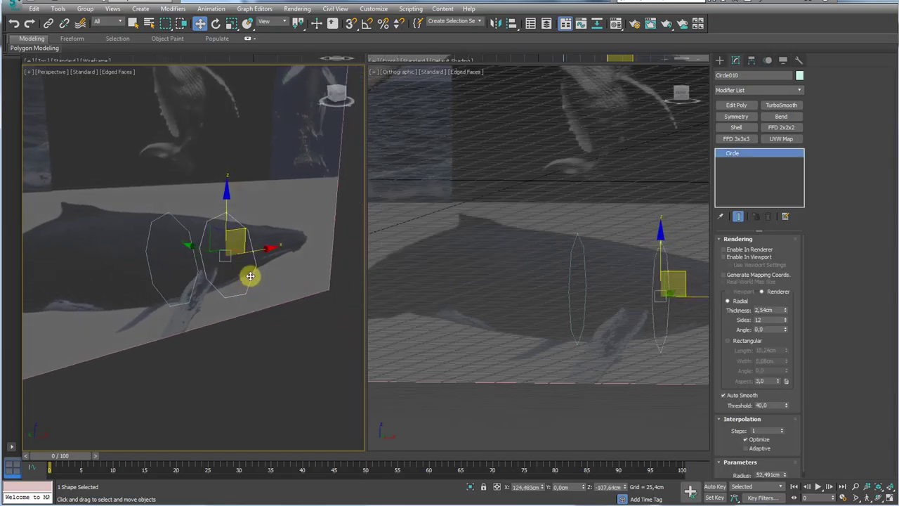
{"action": "key", "text": "r"}
{"action": "key", "text": "w"}
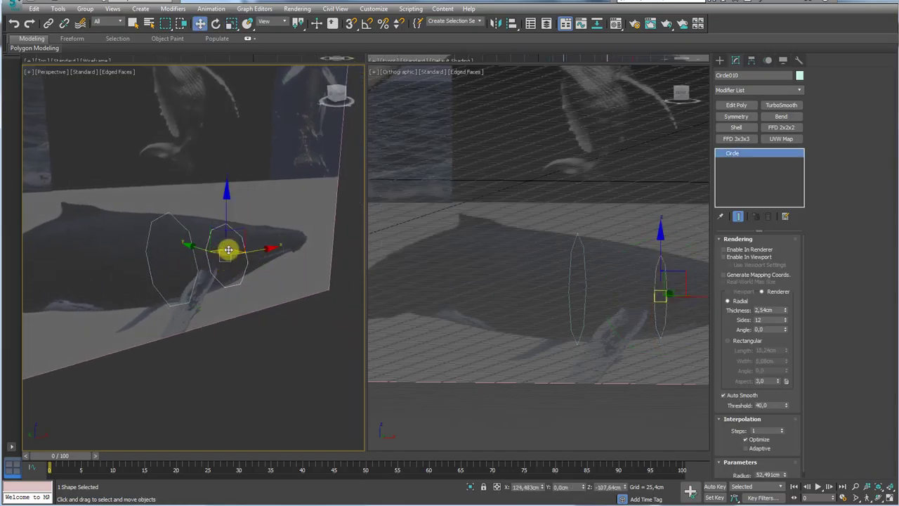
{"action": "middle_click_drag", "start_coordinate": [262, 257], "coordinate": [229, 253], "text": "alt"}
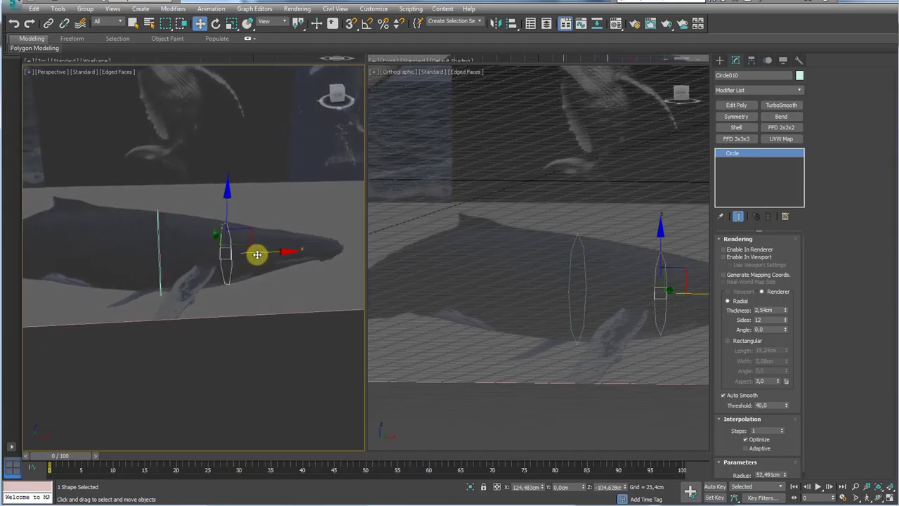
Copy the scaled circle forward onto the whale's head and shrink the copy to the head's outline.
{"action": "left_click_drag", "start_coordinate": [264, 254], "coordinate": [344, 252]}
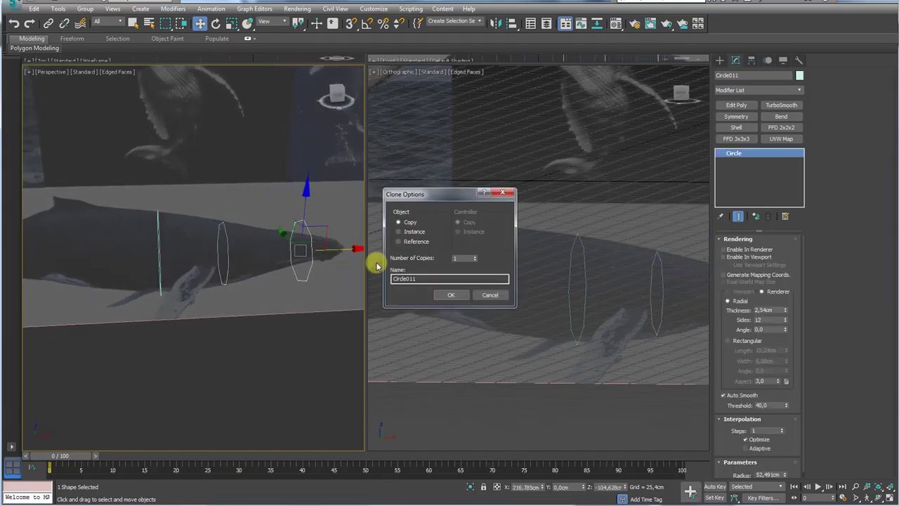
{"action": "left_click", "coordinate": [451, 295]}
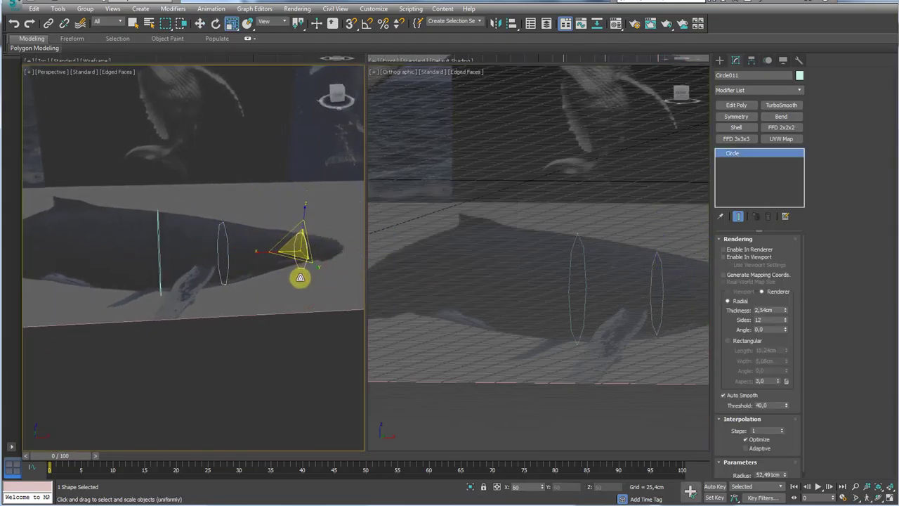
{"action": "mouse_move", "coordinate": [317, 235]}
{"action": "left_mouse_down"}
{"action": "mouse_move", "coordinate": [307, 231]}
{"action": "mouse_move", "coordinate": [314, 225]}
{"action": "left_mouse_up"}
{"action": "middle_click_drag", "start_coordinate": [304, 248], "coordinate": [227, 258]}
Copy the head circle to the snout at about X 254 cm and Z -102 cm and scale it to about 64 percent.
{"action": "left_click_drag", "start_coordinate": [255, 257], "coordinate": [298, 255], "text": "shift"}
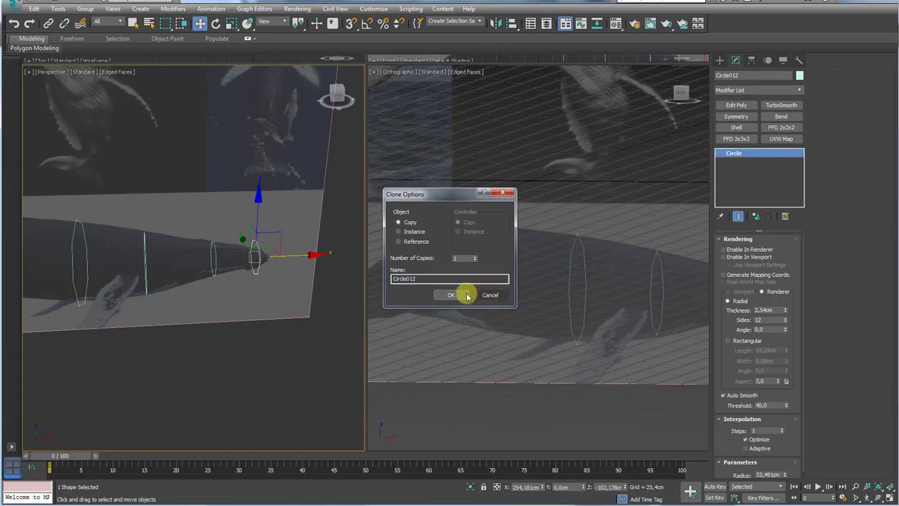
{"action": "left_click", "coordinate": [466, 292]}
{"action": "middle_click_drag", "start_coordinate": [242, 286], "coordinate": [246, 255], "text": "alt"}
{"action": "key", "text": "r"}
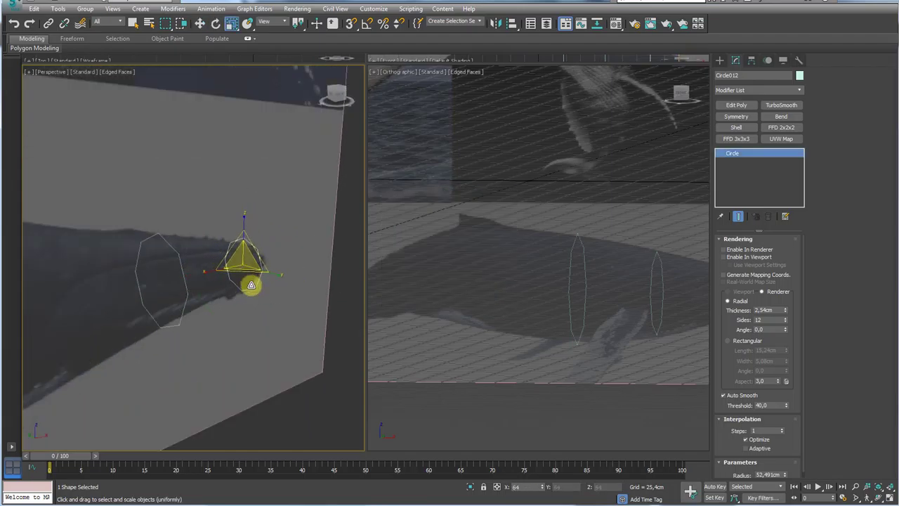
{"action": "middle_click_drag", "start_coordinate": [250, 289], "coordinate": [249, 270], "text": "alt"}
{"action": "left_click", "coordinate": [124, 271]}
{"action": "scroll", "coordinate": [143, 281], "scroll_direction": "up", "scroll_amount": 3}
{"action": "key", "text": "w"}
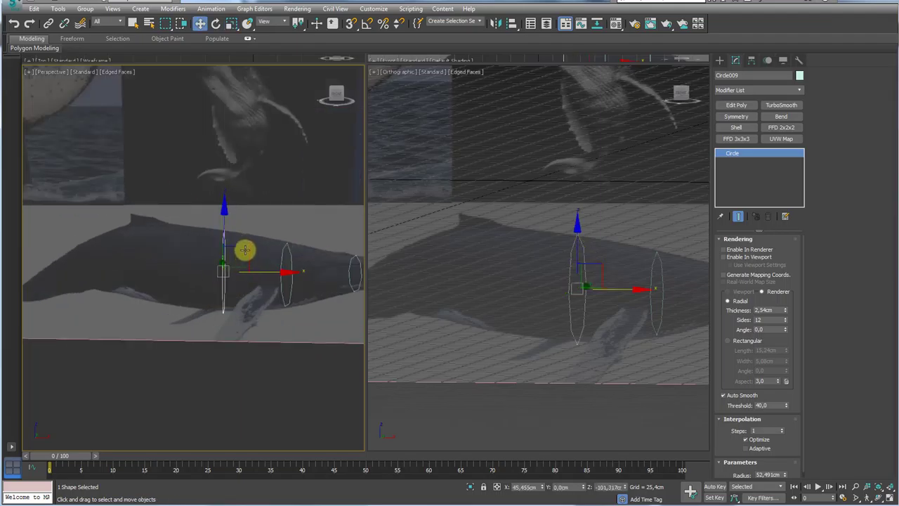
{"action": "left_click", "coordinate": [244, 250]}
{"action": "key", "text": "ctrl+v"}
{"action": "left_click", "coordinate": [483, 295]}
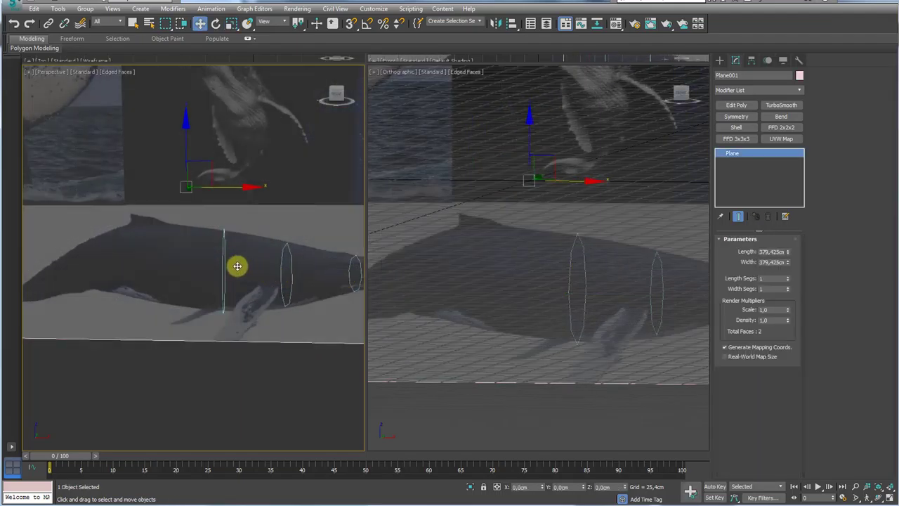
Copy the mid-body circle backward to the part of the body near the dorsal fin.
{"action": "left_click", "coordinate": [223, 264]}
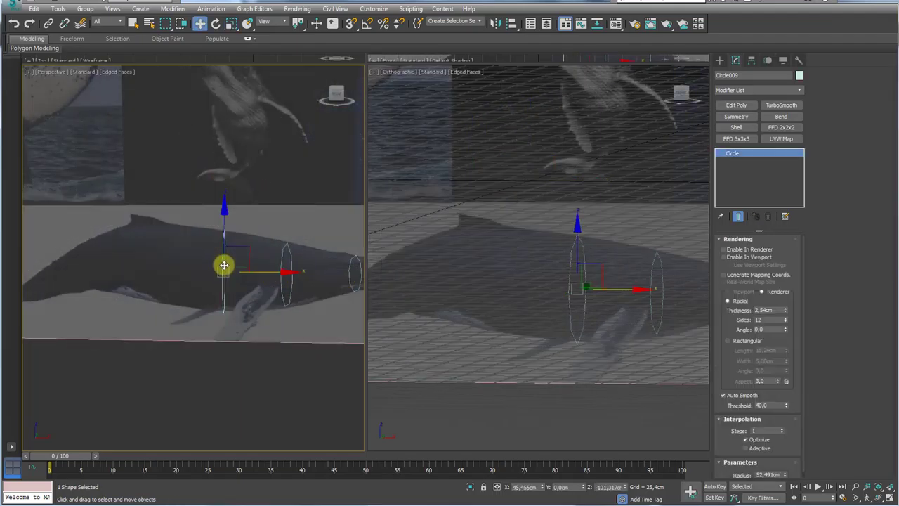
{"action": "mouse_move", "coordinate": [242, 250]}
{"action": "left_mouse_down", "text": "shift"}
{"action": "mouse_move", "coordinate": [204, 235]}
{"action": "mouse_move", "coordinate": [156, 242]}
{"action": "mouse_move", "coordinate": [209, 255]}
{"action": "mouse_move", "coordinate": [241, 250]}
{"action": "mouse_move", "coordinate": [185, 253]}
{"action": "mouse_move", "coordinate": [192, 261]}
{"action": "left_mouse_up", "text": "shift"}
{"action": "left_click", "coordinate": [450, 295]}
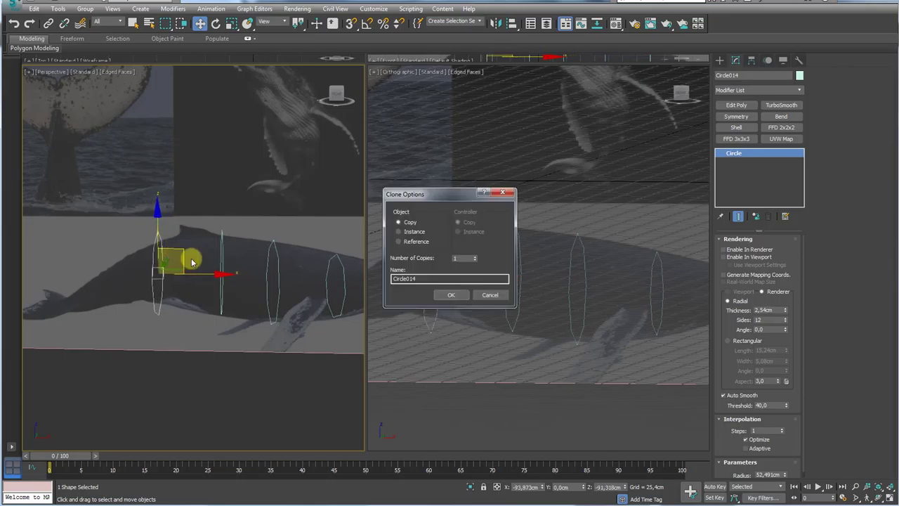
Add a copy behind the dorsal fin at about X -94 cm and Z -91 cm, scale it to 77 percent and tilt it slightly.
{"action": "left_click", "coordinate": [449, 295]}
{"action": "key", "text": "r"}
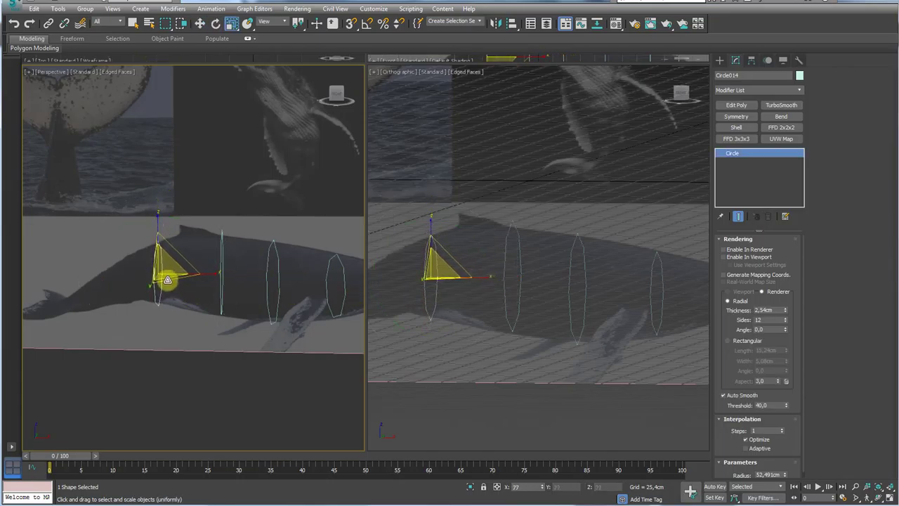
{"action": "key", "text": "w"}
{"action": "scroll", "coordinate": [230, 246], "scroll_direction": "up", "scroll_amount": 3}
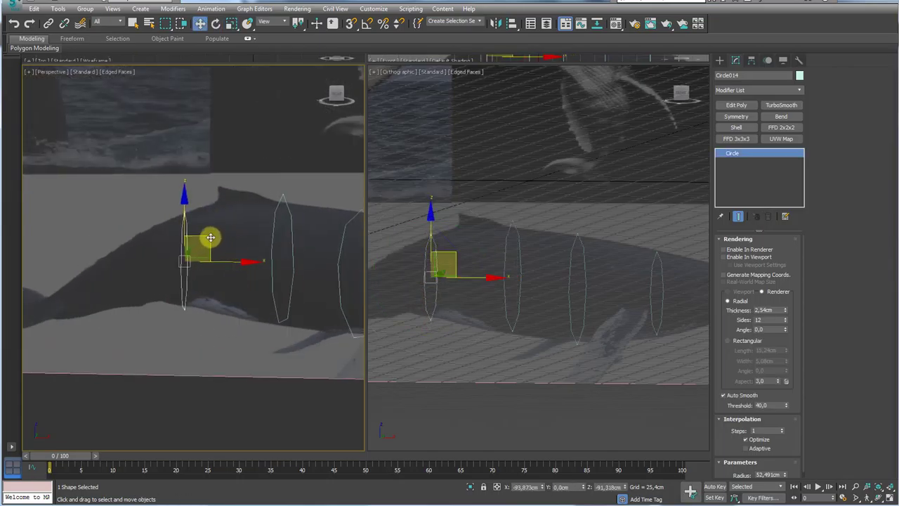
{"action": "key", "text": "e"}
{"action": "left_click_drag", "start_coordinate": [229, 225], "coordinate": [219, 222]}
{"action": "key", "text": "w"}
{"action": "middle_click_drag", "start_coordinate": [203, 239], "coordinate": [216, 243], "text": "alt"}
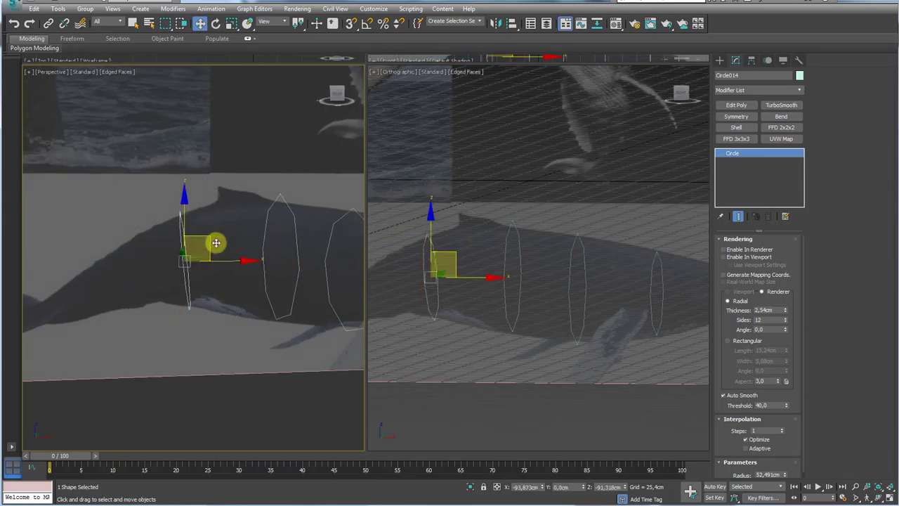
Copy the tilted circle to the tail stock at about X -155 cm and Z -108 cm, tilt it further and scale it to about 46 percent.
{"action": "left_click_drag", "start_coordinate": [206, 238], "coordinate": [131, 258], "text": "shift"}
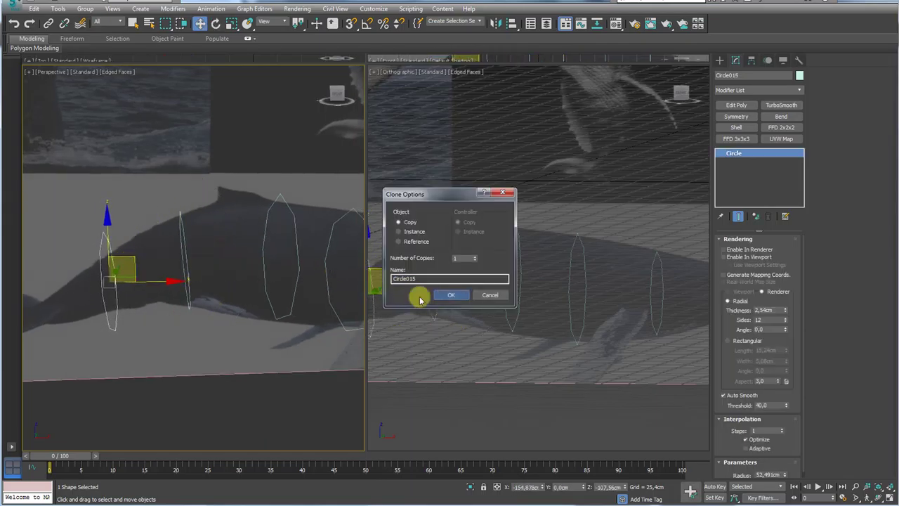
{"action": "left_click", "coordinate": [450, 295]}
{"action": "middle_click_drag", "start_coordinate": [164, 276], "coordinate": [281, 253]}
{"action": "key", "text": "e"}
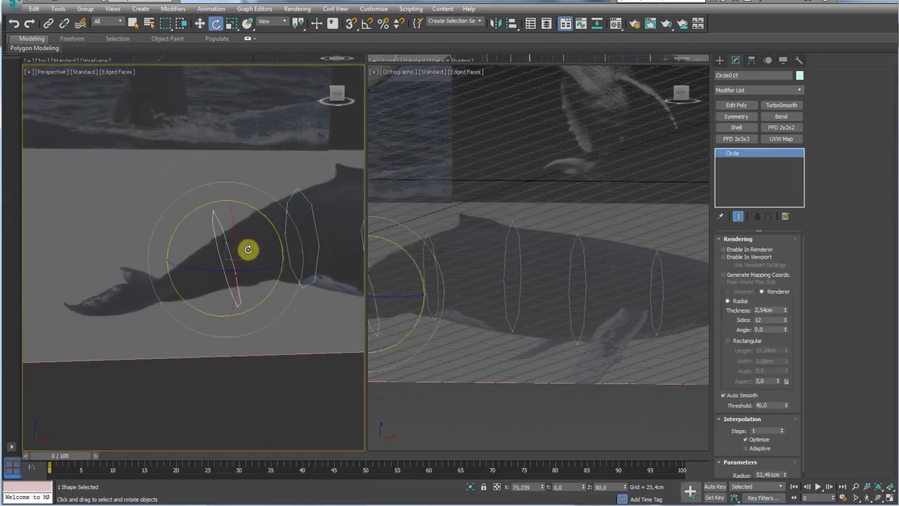
{"action": "key", "text": "r"}
{"action": "mouse_move", "coordinate": [248, 250]}
{"action": "left_mouse_down"}
{"action": "mouse_move", "coordinate": [217, 267]}
{"action": "mouse_move", "coordinate": [221, 285]}
{"action": "mouse_move", "coordinate": [240, 288]}
{"action": "left_mouse_up"}
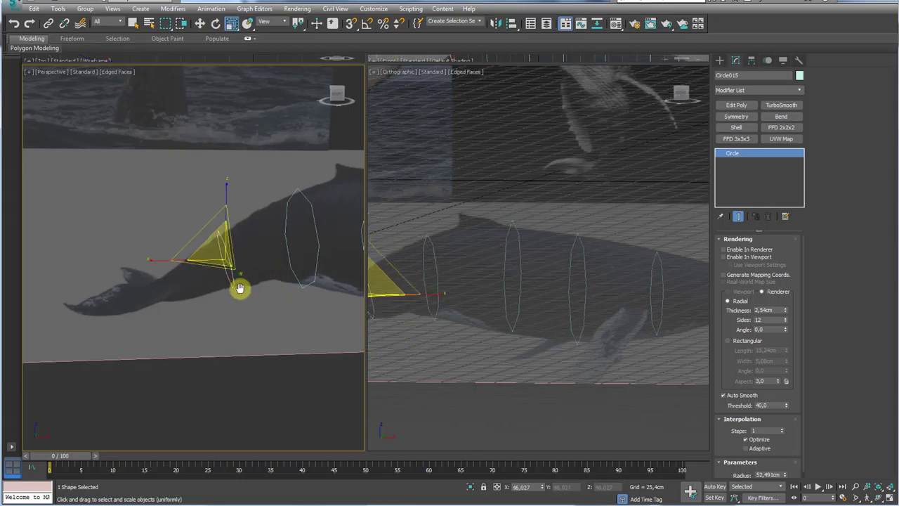
{"action": "middle_click_drag", "start_coordinate": [241, 288], "coordinate": [310, 273]}
Copy the tail-stock circle to the base of the flukes at about X -220 cm and Z -135 cm and scale it to about 25 percent.
{"action": "key", "text": "w"}
{"action": "mouse_move", "coordinate": [314, 228]}
{"action": "left_mouse_down", "text": "shift"}
{"action": "mouse_move", "coordinate": [237, 257]}
{"action": "mouse_move", "coordinate": [203, 315]}
{"action": "mouse_move", "coordinate": [205, 336]}
{"action": "left_mouse_up", "text": "shift"}
{"action": "left_click", "coordinate": [442, 299]}
{"action": "key", "text": "e"}
{"action": "key", "text": "r"}
{"action": "key", "text": "w"}
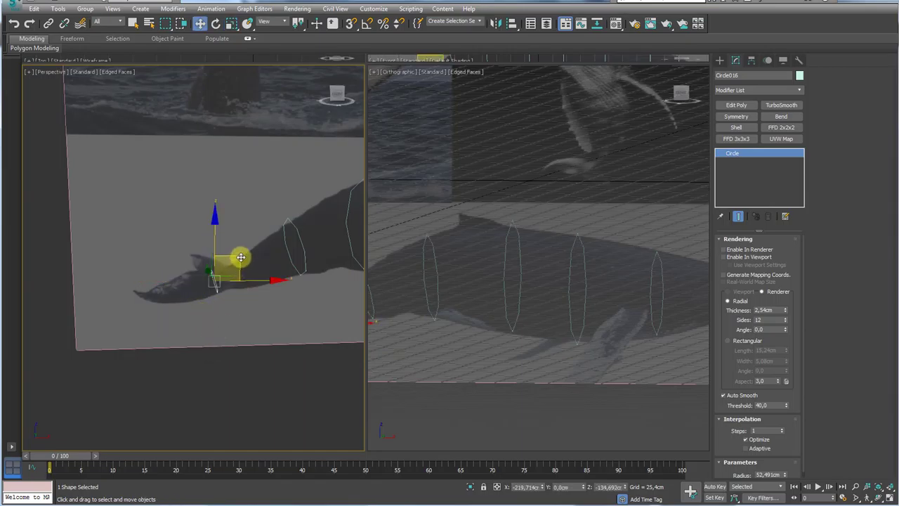
Copy the small fluke-base circle forward into the gap before the tail-stock circle.
{"action": "mouse_move", "coordinate": [241, 257]}
{"action": "left_mouse_down", "text": "shift"}
{"action": "mouse_move", "coordinate": [262, 253]}
{"action": "mouse_move", "coordinate": [345, 283]}
{"action": "left_mouse_up", "text": "shift"}
{"action": "left_click", "coordinate": [453, 298]}
{"action": "scroll", "coordinate": [243, 271], "scroll_direction": "down", "scroll_amount": 5}
{"action": "key", "text": "r"}
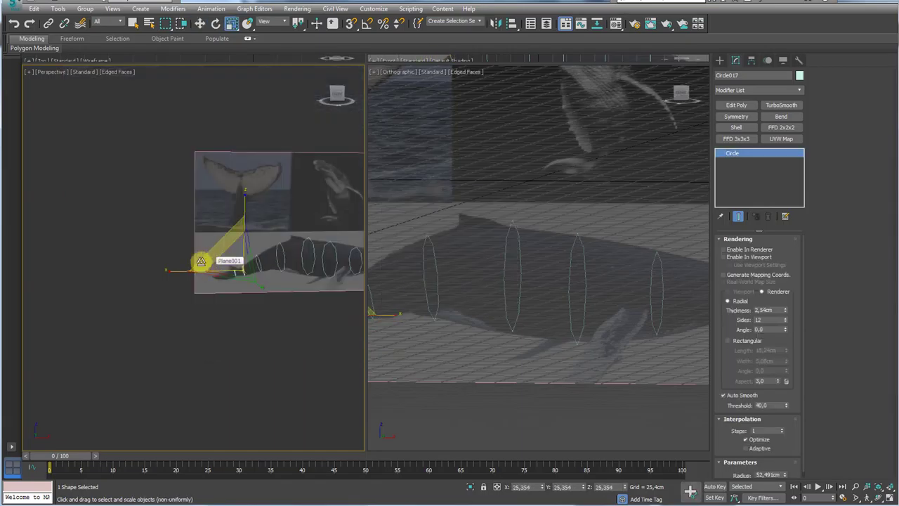
Convert the circle between the mid-body and the head to an editable spline.
{"action": "mouse_move", "coordinate": [295, 266]}
{"action": "middle_mouse_down", "text": "alt"}
{"action": "mouse_move", "coordinate": [235, 279]}
{"action": "mouse_move", "coordinate": [166, 239]}
{"action": "mouse_move", "coordinate": [224, 273]}
{"action": "mouse_move", "coordinate": [199, 251]}
{"action": "mouse_move", "coordinate": [255, 257]}
{"action": "mouse_move", "coordinate": [293, 281]}
{"action": "mouse_move", "coordinate": [315, 234]}
{"action": "mouse_move", "coordinate": [263, 229]}
{"action": "mouse_move", "coordinate": [279, 232]}
{"action": "middle_mouse_up", "text": "alt"}
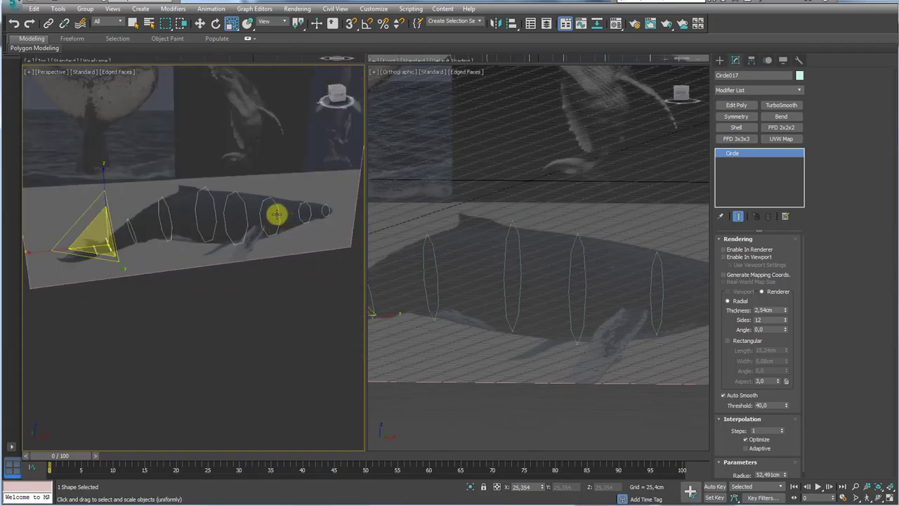
{"action": "scroll", "coordinate": [278, 215], "scroll_direction": "up", "scroll_amount": 2}
{"action": "left_click", "coordinate": [281, 217]}
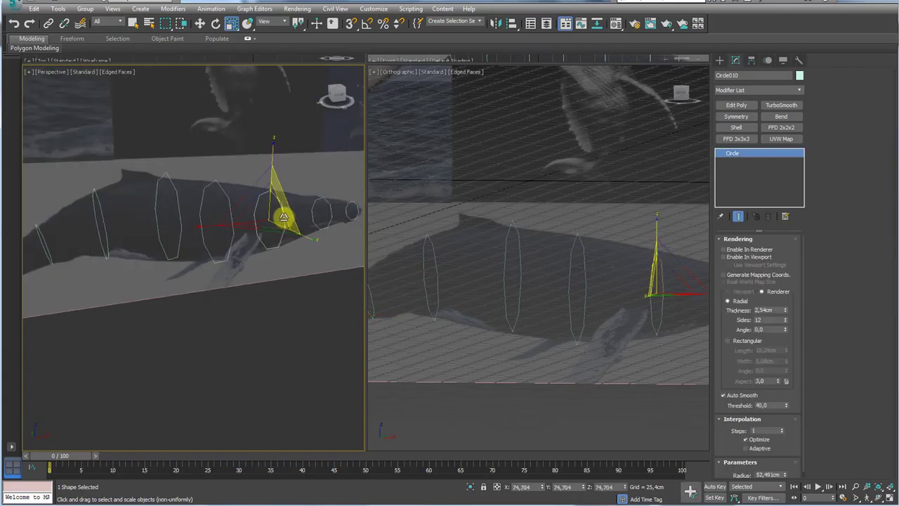
{"action": "right_click", "coordinate": [283, 216]}
{"action": "mouse_move", "coordinate": [316, 332]}
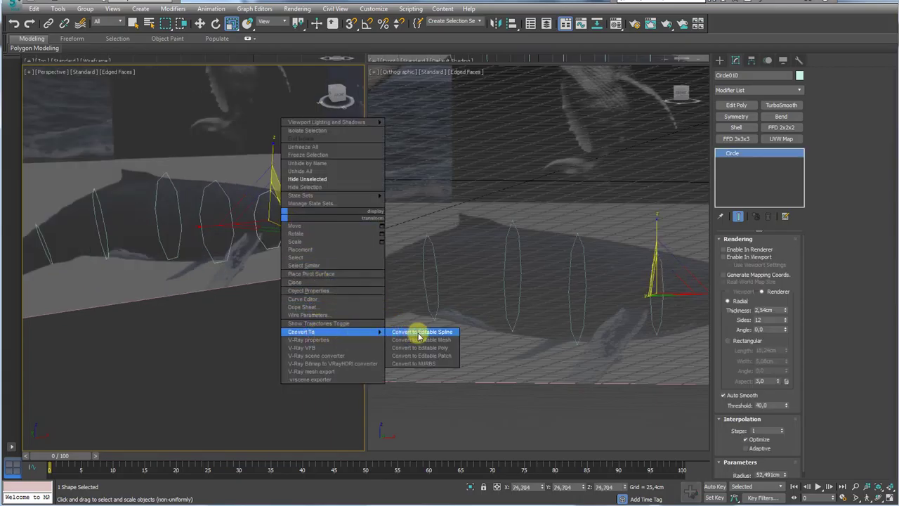
{"action": "left_click", "coordinate": [420, 331]}
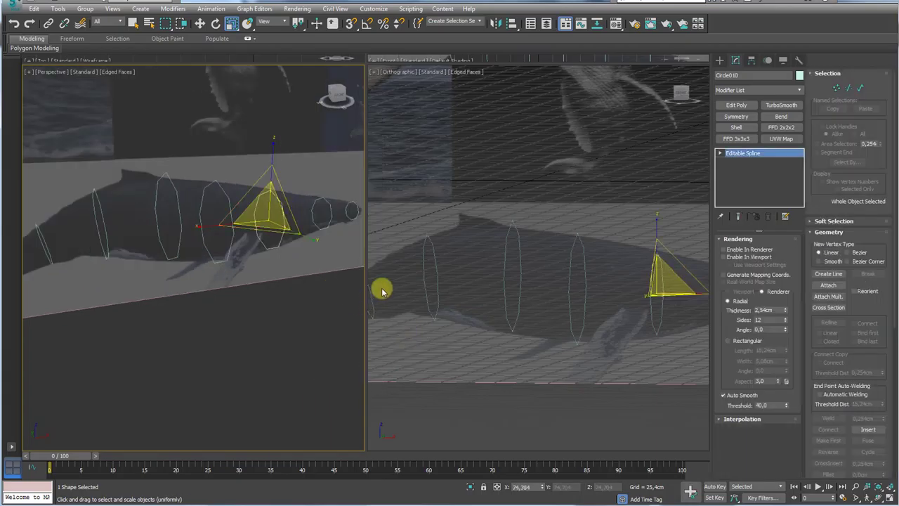
Attach Circle009 and Circle011 through Circle017 to the selected editable spline.
{"action": "left_click", "coordinate": [830, 298]}
{"action": "left_click", "coordinate": [41, 118]}
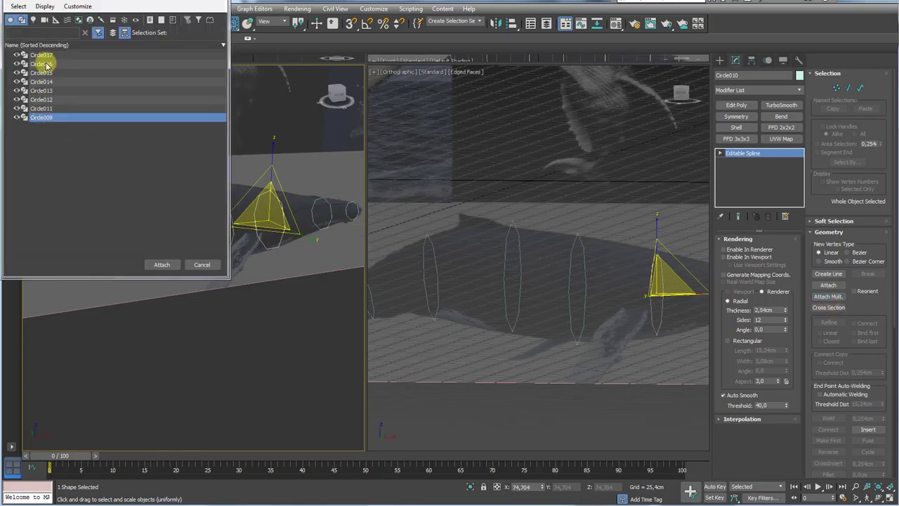
{"action": "left_click", "coordinate": [42, 56], "text": "shift"}
{"action": "left_click", "coordinate": [163, 266]}
{"action": "middle_click_drag", "start_coordinate": [260, 271], "coordinate": [200, 253], "text": "alt"}
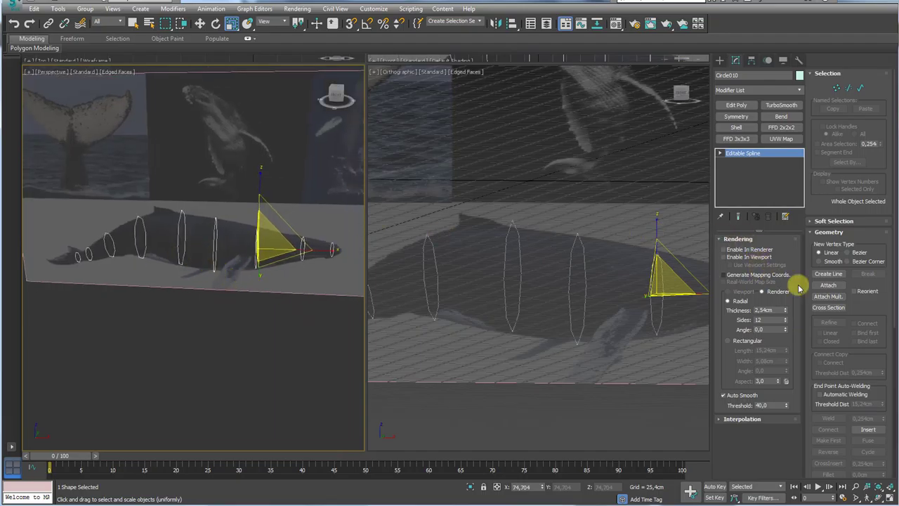
Connect all the circles in order from the snout to the fluke base with lengthwise splines using Cross Section.
{"action": "left_click", "coordinate": [830, 308]}
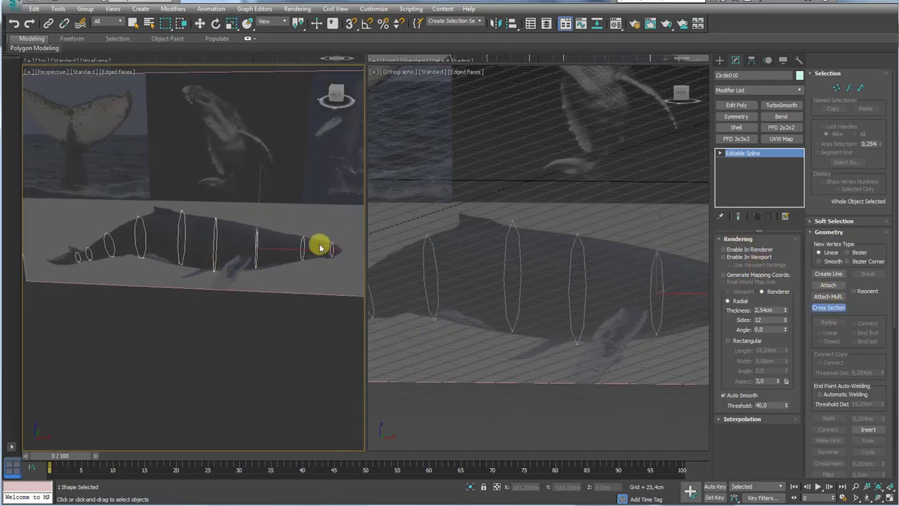
{"action": "left_click", "coordinate": [257, 243]}
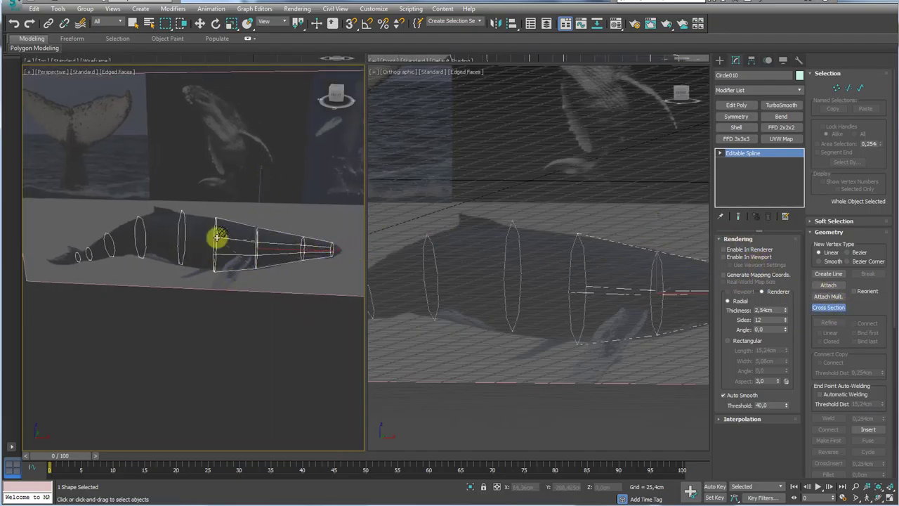
{"action": "left_click", "coordinate": [180, 234]}
{"action": "left_click", "coordinate": [144, 235]}
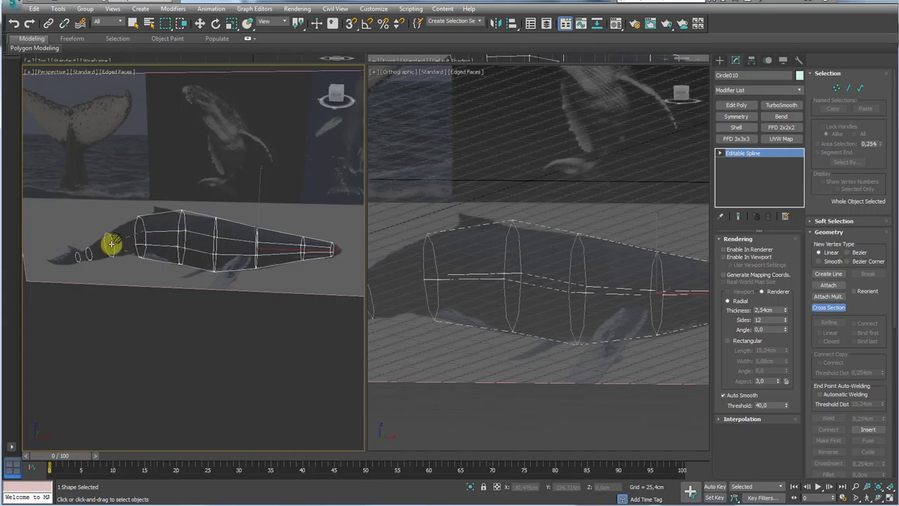
{"action": "left_click", "coordinate": [110, 242]}
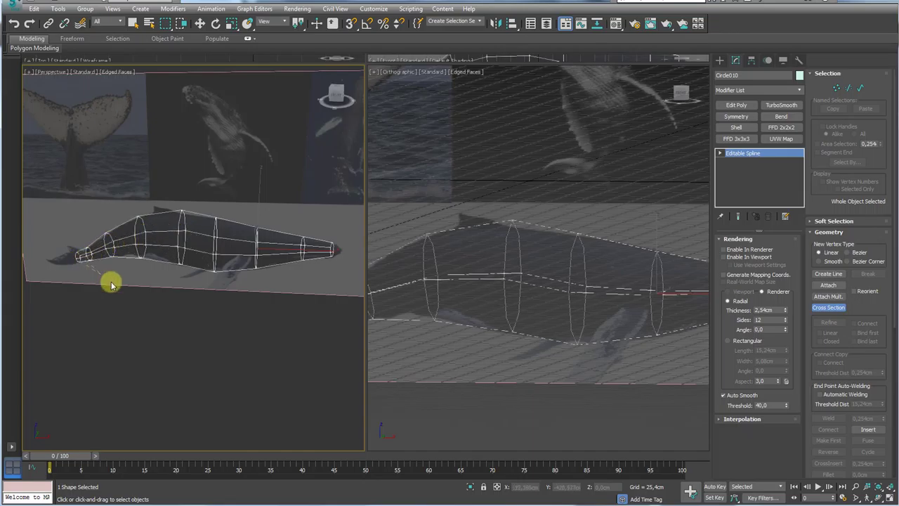
{"action": "middle_click_drag", "start_coordinate": [257, 324], "coordinate": [260, 303], "text": "alt"}
Select the four lengthwise splines at spline level and move them sideways clear of the circles.
{"action": "key", "text": "w"}
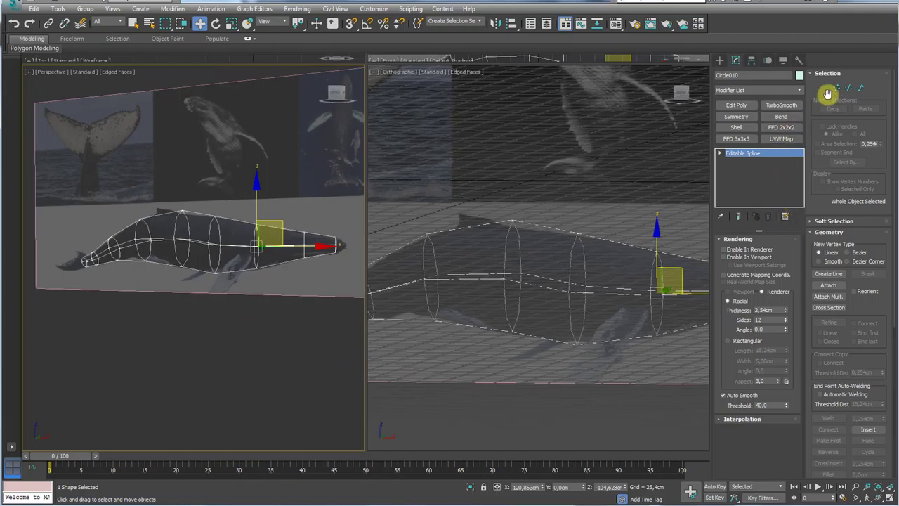
{"action": "left_click", "coordinate": [860, 87]}
{"action": "left_click_drag", "start_coordinate": [278, 205], "coordinate": [279, 204]}
{"action": "middle_click_drag", "start_coordinate": [295, 252], "coordinate": [228, 256], "text": "alt"}
{"action": "left_click_drag", "start_coordinate": [259, 244], "coordinate": [145, 262]}
{"action": "middle_click_drag", "start_coordinate": [144, 261], "coordinate": [217, 261], "text": "alt"}
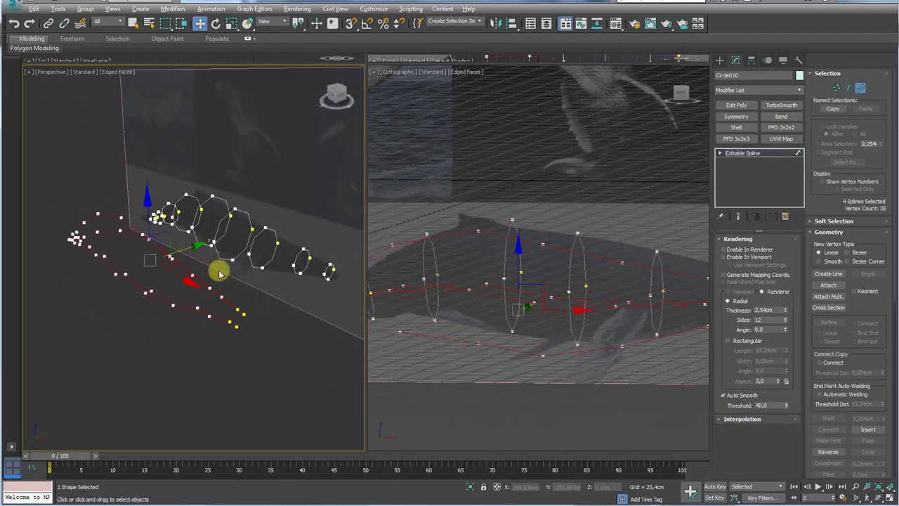
Convert all vertices of the four separated lengthwise splines to Smooth and finally to Bezier.
{"action": "left_click", "coordinate": [836, 87]}
{"action": "middle_click_drag", "start_coordinate": [276, 221], "coordinate": [195, 231], "text": "alt"}
{"action": "left_click_drag", "start_coordinate": [133, 318], "coordinate": [170, 361]}
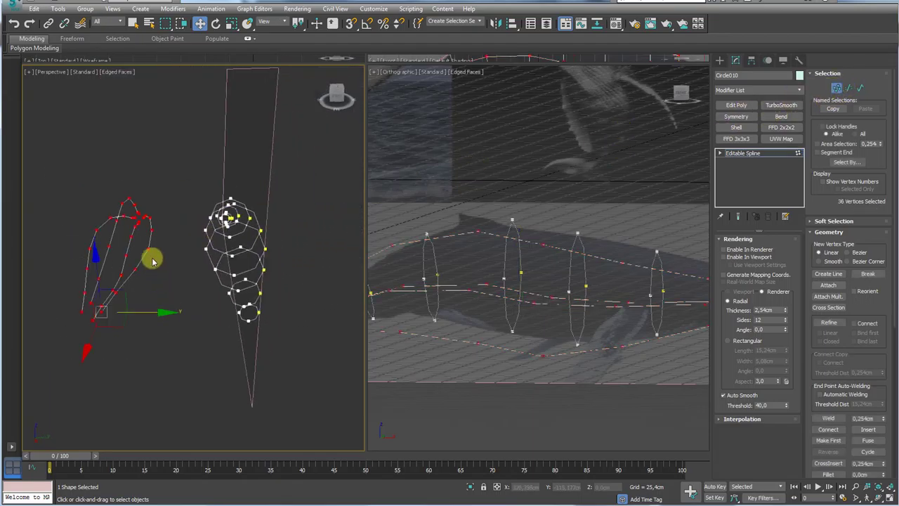
{"action": "right_click", "coordinate": [146, 245]}
{"action": "left_click", "coordinate": [134, 196]}
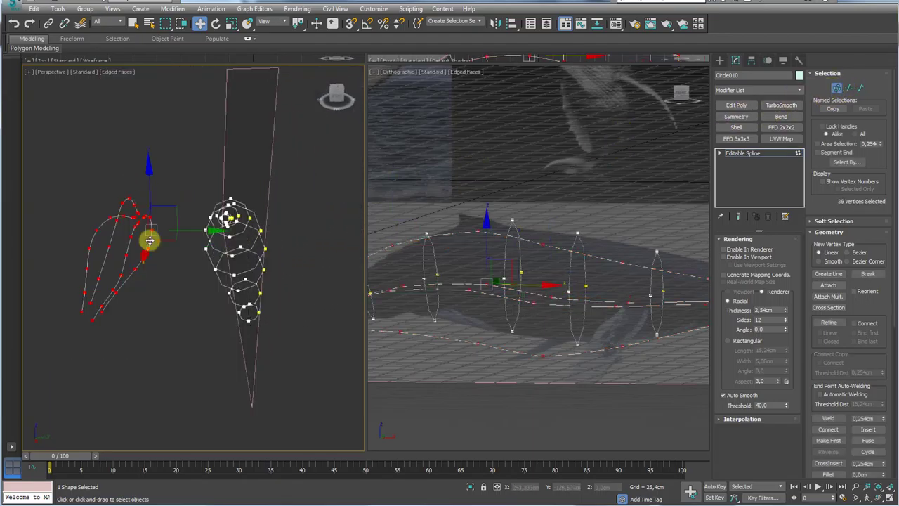
{"action": "right_click", "coordinate": [147, 239]}
{"action": "left_click", "coordinate": [134, 172]}
{"action": "middle_click_drag", "start_coordinate": [141, 209], "coordinate": [217, 265], "text": "alt"}
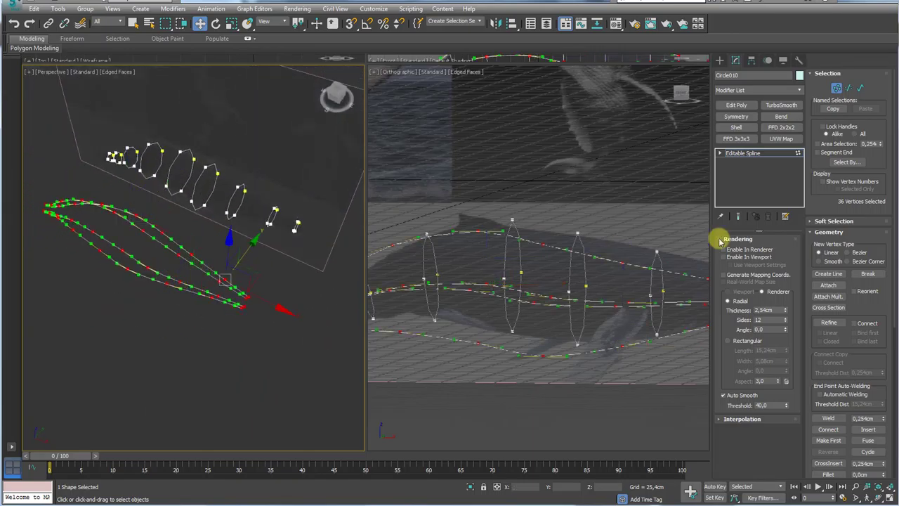
Move the four lengthwise splines back onto the circles with vertex snapping, ending with snapping turned off.
{"action": "left_click", "coordinate": [863, 88]}
{"action": "middle_click_drag", "start_coordinate": [181, 311], "coordinate": [130, 247], "text": "alt"}
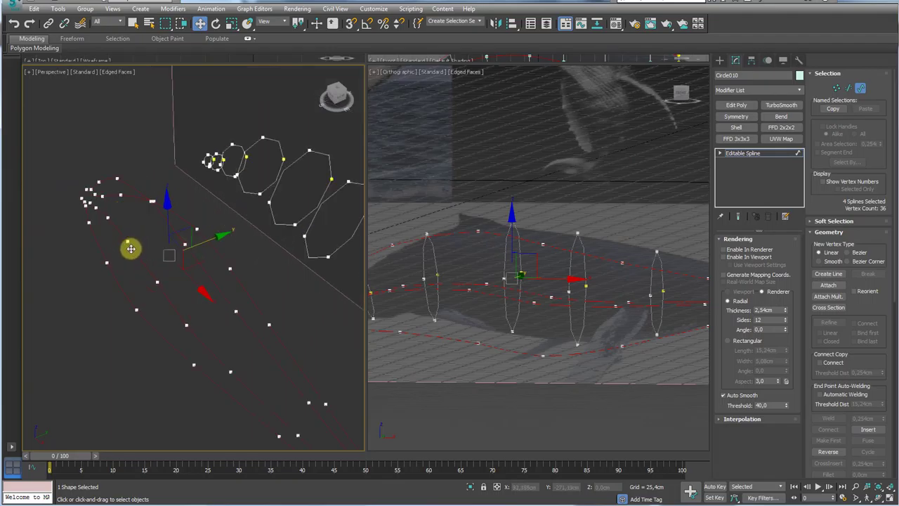
{"action": "left_click_drag", "start_coordinate": [131, 247], "coordinate": [269, 207]}
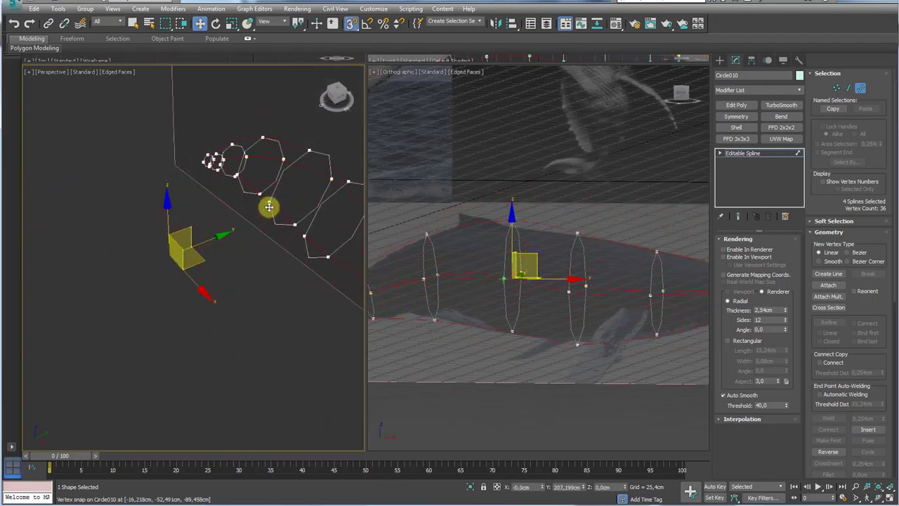
{"action": "scroll", "coordinate": [275, 233], "scroll_direction": "down", "scroll_amount": 5}
{"action": "middle_click_drag", "start_coordinate": [275, 235], "coordinate": [213, 232], "text": "alt"}
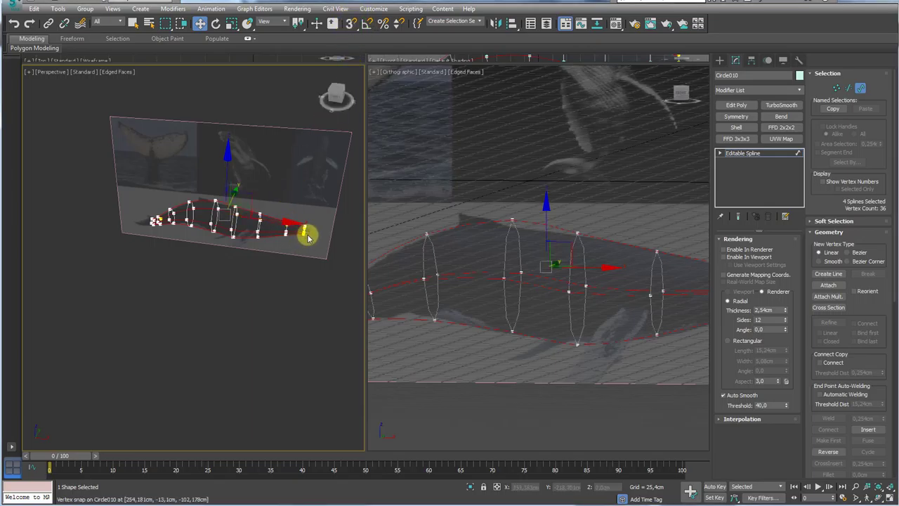
{"action": "key", "text": "s"}
{"action": "middle_click_drag", "start_coordinate": [289, 248], "coordinate": [255, 245], "text": "alt"}
{"action": "scroll", "coordinate": [255, 245], "scroll_direction": "up", "scroll_amount": 3}
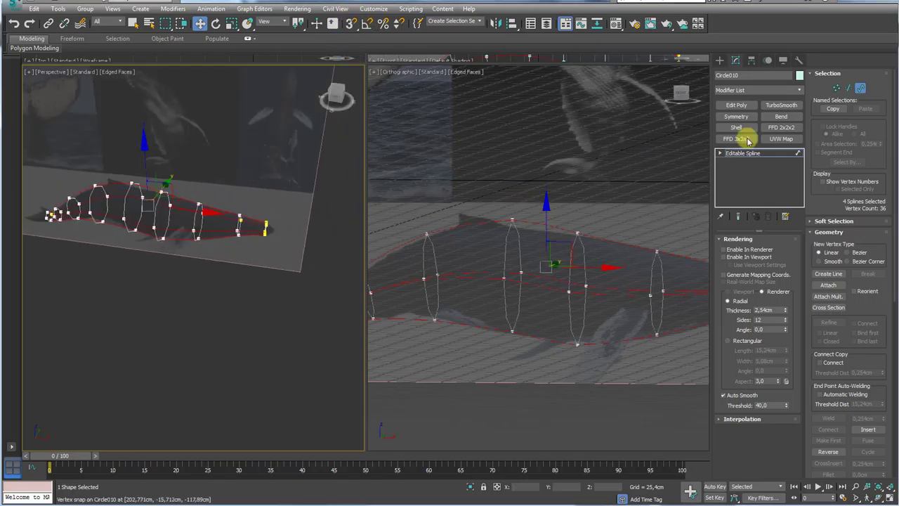
Apply a Surface modifier to the whole body spline and enable Flip Normals.
{"action": "left_click", "coordinate": [758, 153]}
{"action": "middle_click_drag", "start_coordinate": [622, 241], "coordinate": [702, 176], "text": "alt"}
{"action": "left_click", "coordinate": [801, 90]}
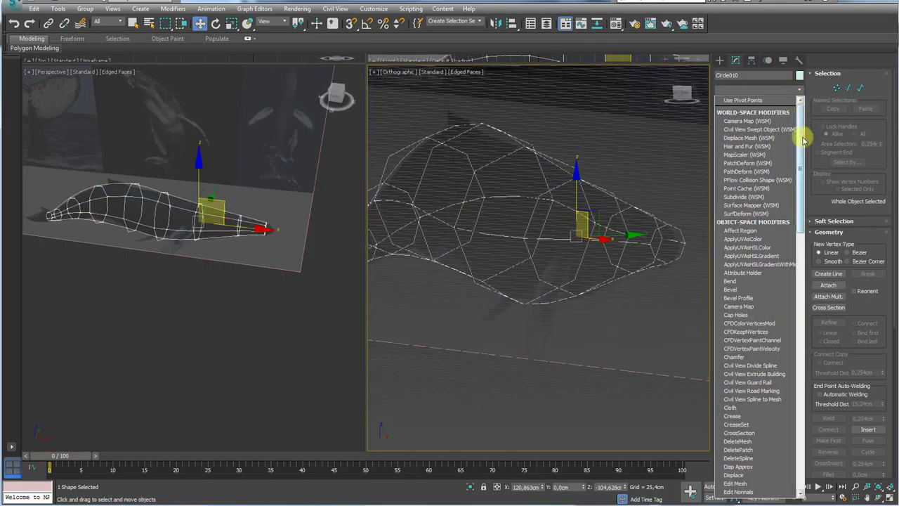
{"action": "left_click_drag", "start_coordinate": [799, 136], "coordinate": [801, 347]}
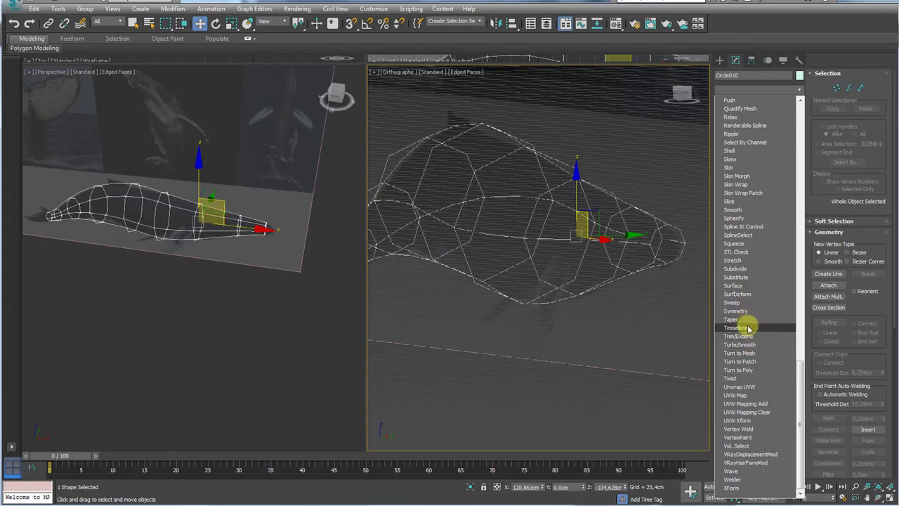
{"action": "left_click", "coordinate": [741, 286]}
{"action": "scroll", "coordinate": [555, 299], "scroll_direction": "down", "scroll_amount": 5}
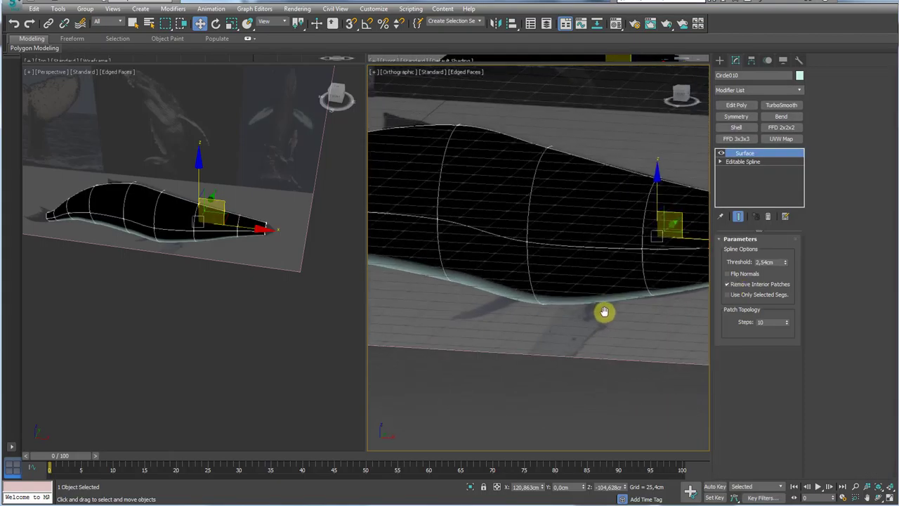
{"action": "left_click", "coordinate": [737, 277]}
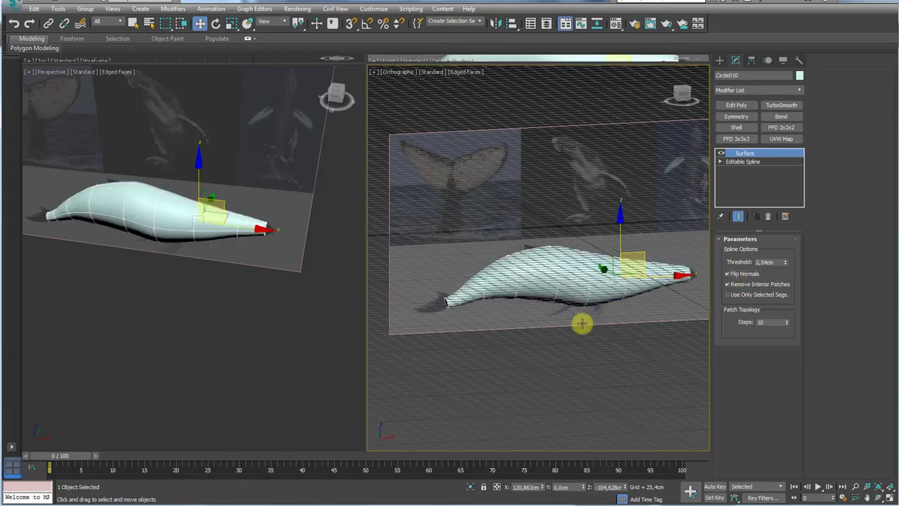
Switch the orthographic view to perspective and raise the whale body together with the reference image by about 520 cm.
{"action": "middle_click_drag", "start_coordinate": [583, 321], "coordinate": [548, 328], "text": "alt"}
{"action": "key", "text": "p"}
{"action": "scroll", "coordinate": [596, 360], "scroll_direction": "down", "scroll_amount": 5}
{"action": "left_click_drag", "start_coordinate": [597, 358], "coordinate": [510, 203]}
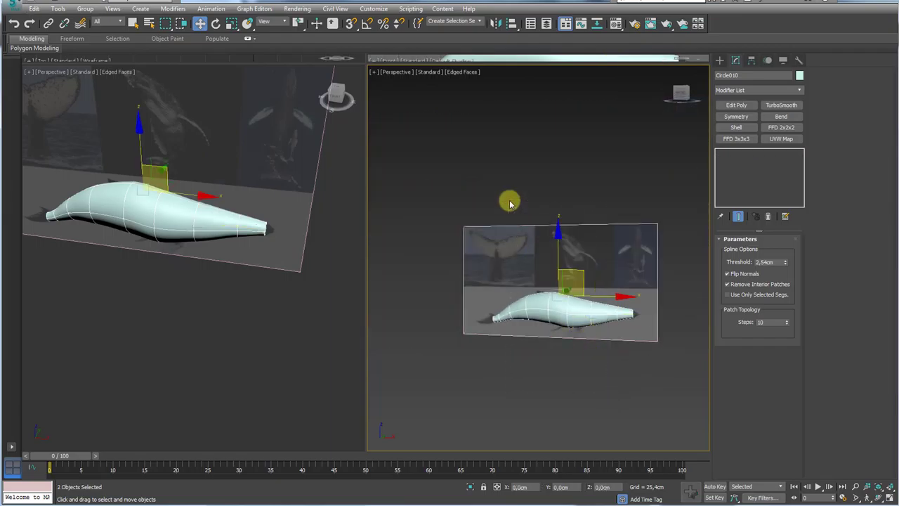
{"action": "left_click_drag", "start_coordinate": [559, 240], "coordinate": [562, 95]}
{"action": "middle_click_drag", "start_coordinate": [582, 184], "coordinate": [522, 277]}
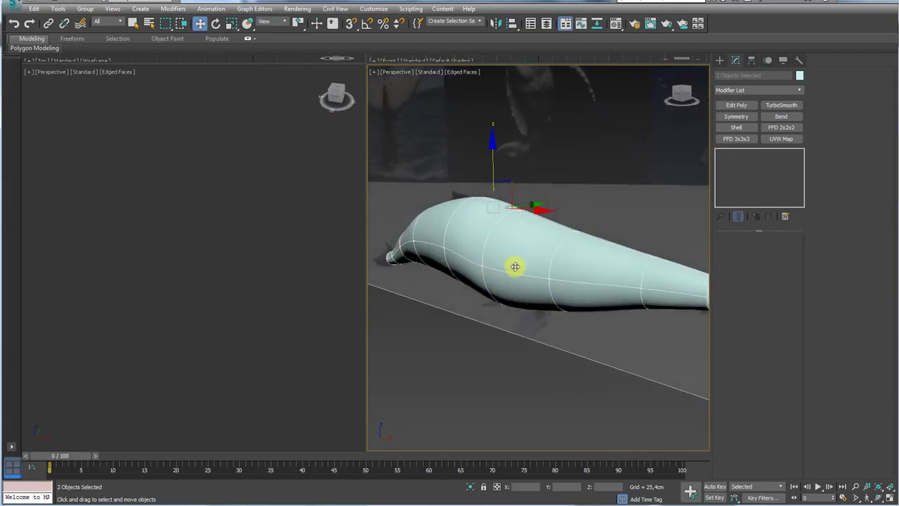
At spline level beneath the Surface modifier, copy the cross-section circle between mid-body and head out sideways and rotate it 90 degrees about Z.
{"action": "left_click", "coordinate": [564, 240]}
{"action": "left_click", "coordinate": [744, 161]}
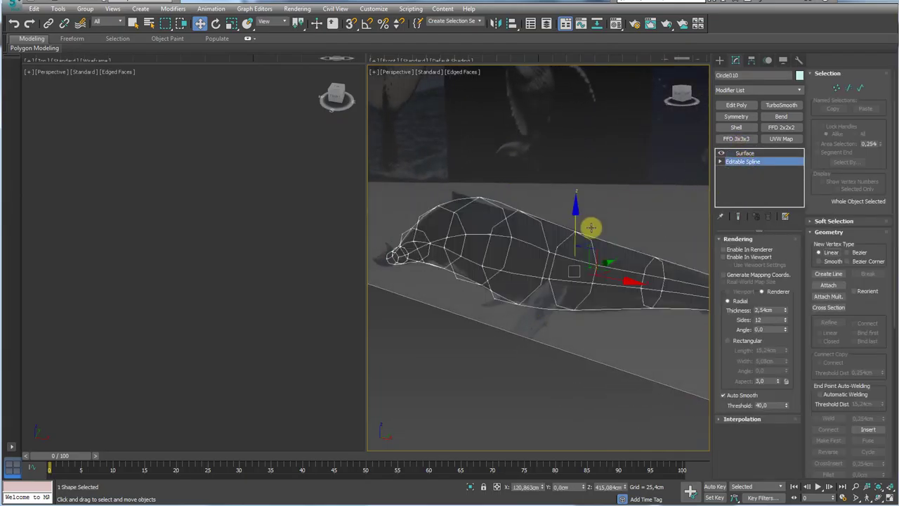
{"action": "middle_click_drag", "start_coordinate": [592, 240], "coordinate": [620, 241], "text": "alt"}
{"action": "left_click", "coordinate": [860, 89]}
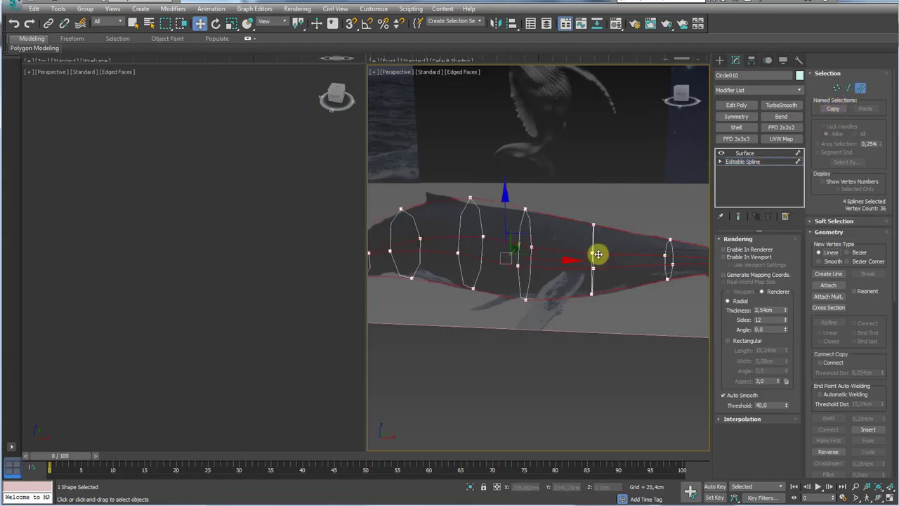
{"action": "left_click", "coordinate": [592, 248]}
{"action": "middle_click_drag", "start_coordinate": [623, 255], "coordinate": [562, 267], "text": "alt"}
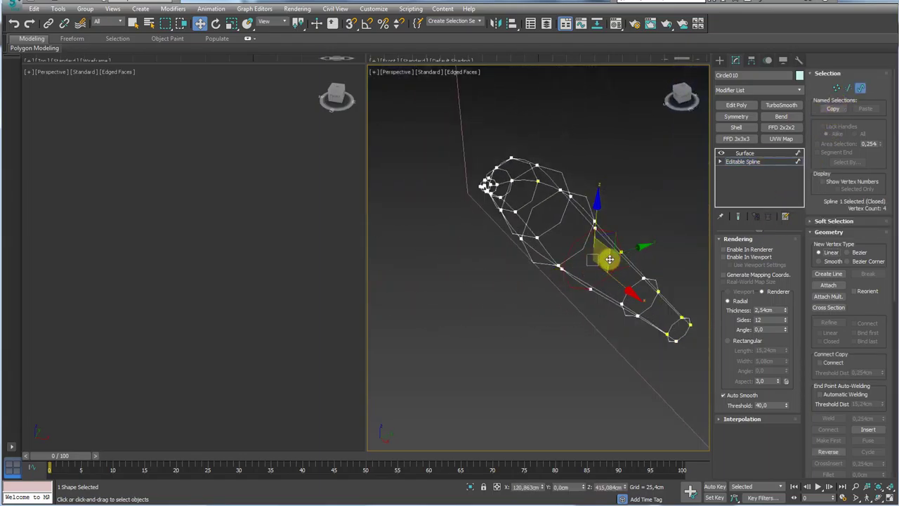
{"action": "mouse_move", "coordinate": [646, 275]}
{"action": "middle_mouse_down", "text": "alt"}
{"action": "mouse_move", "coordinate": [590, 246]}
{"action": "mouse_move", "coordinate": [632, 279]}
{"action": "middle_mouse_up", "text": "alt"}
{"action": "left_click_drag", "start_coordinate": [623, 260], "coordinate": [525, 309], "text": "shift"}
{"action": "key", "text": "e"}
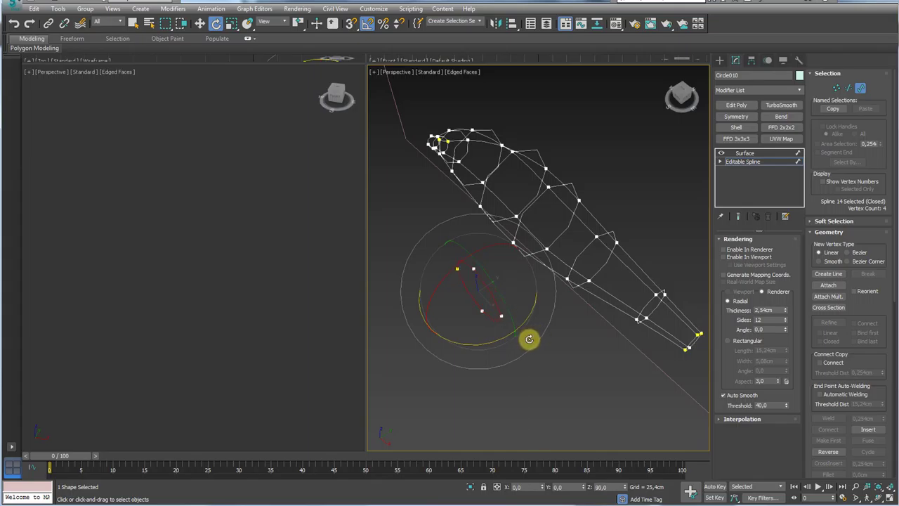
Flatten the copied circle and place it at the pectoral fin's base, at about X 71, Y -55 and Z 383 cm.
{"action": "middle_click_drag", "start_coordinate": [520, 348], "coordinate": [494, 253], "text": "alt"}
{"action": "key", "text": "r"}
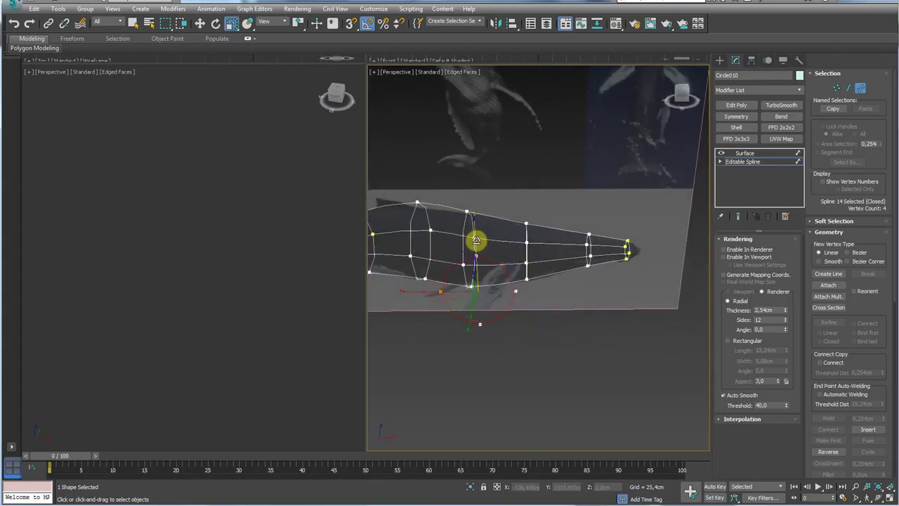
{"action": "middle_click_drag", "start_coordinate": [473, 298], "coordinate": [526, 236], "text": "alt"}
{"action": "key", "text": "w"}
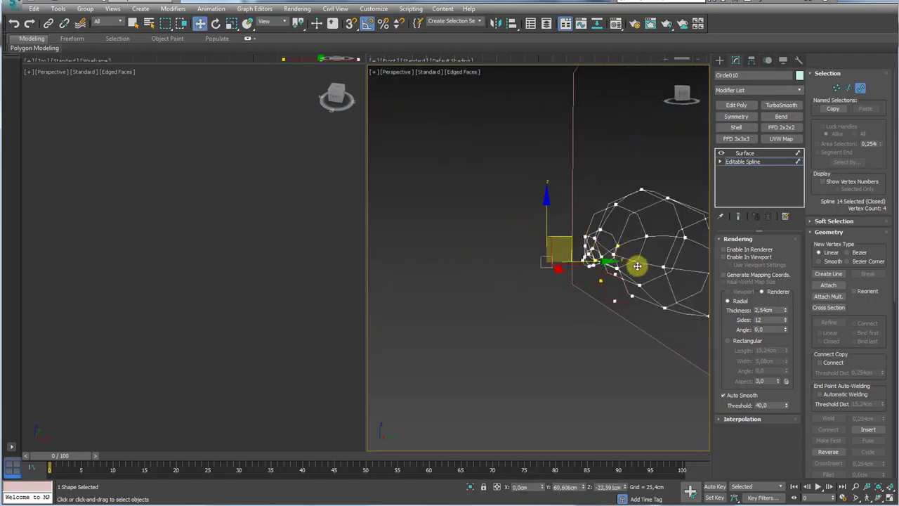
{"action": "middle_click_drag", "start_coordinate": [637, 266], "coordinate": [592, 265], "text": "alt"}
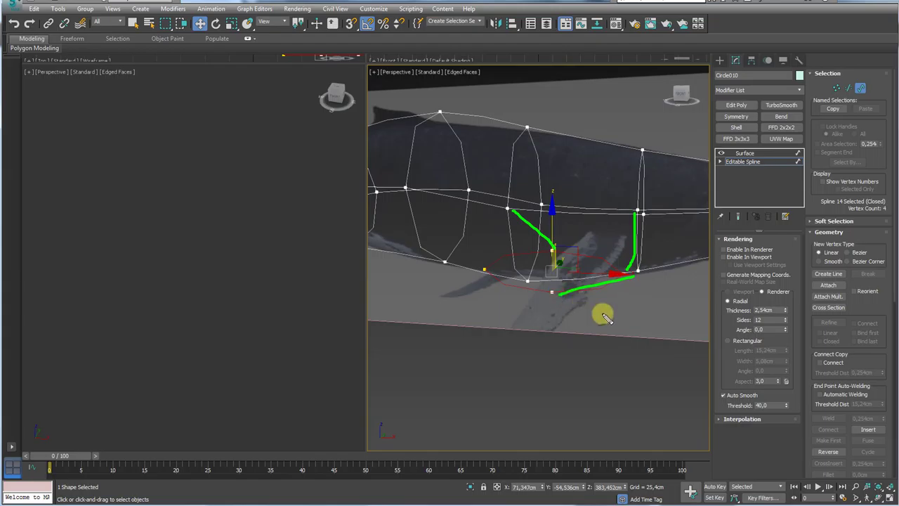
Select all segments of the fin-base circle at segment level and divide each by 1.
{"action": "middle_click_drag", "start_coordinate": [602, 287], "coordinate": [678, 248], "text": "alt"}
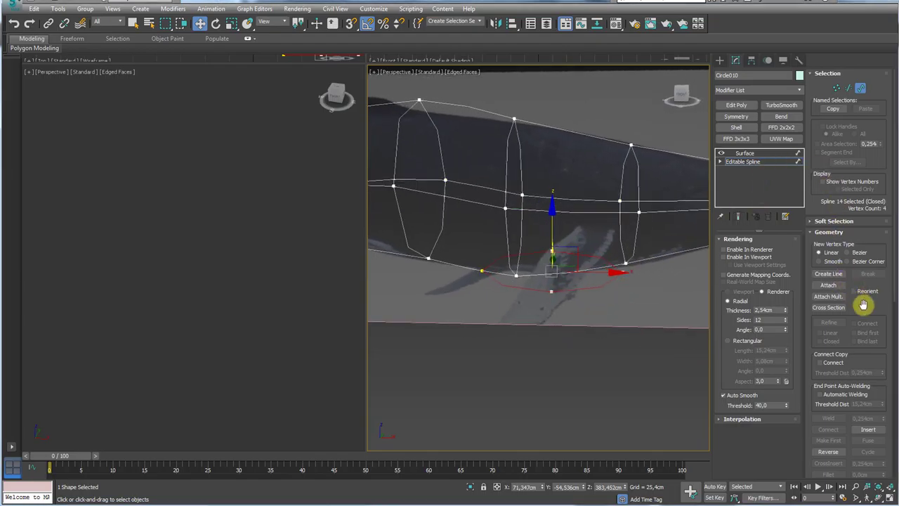
{"action": "left_click_drag", "start_coordinate": [863, 304], "coordinate": [863, 179]}
{"action": "left_click_drag", "start_coordinate": [831, 367], "coordinate": [827, 228]}
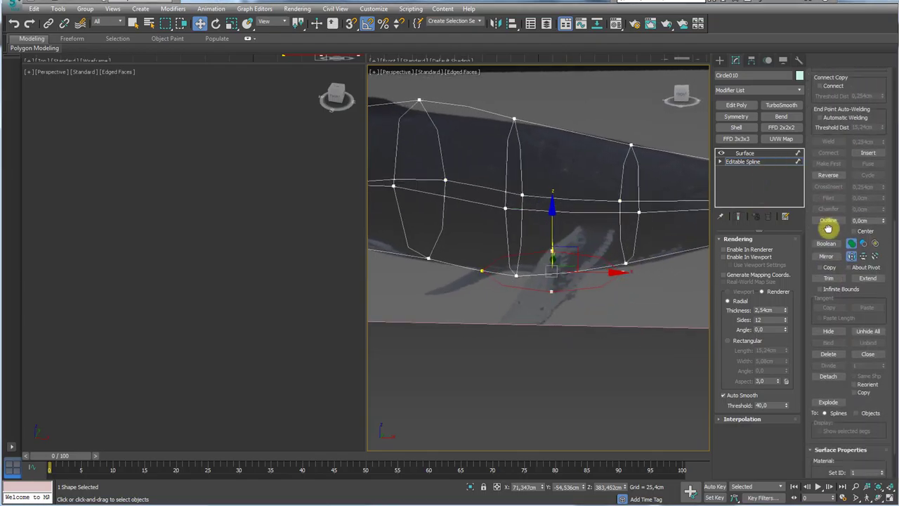
{"action": "left_click_drag", "start_coordinate": [883, 298], "coordinate": [877, 205]}
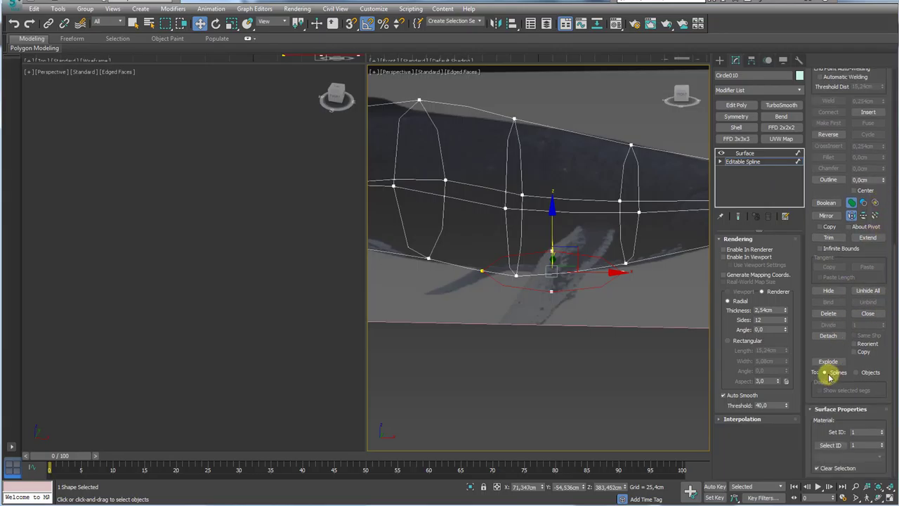
{"action": "left_click", "coordinate": [721, 163]}
{"action": "left_click", "coordinate": [746, 179]}
{"action": "middle_click_drag", "start_coordinate": [606, 287], "coordinate": [585, 348], "text": "alt"}
{"action": "left_click_drag", "start_coordinate": [586, 348], "coordinate": [534, 275]}
{"action": "middle_click_drag", "start_coordinate": [622, 315], "coordinate": [599, 276], "text": "alt"}
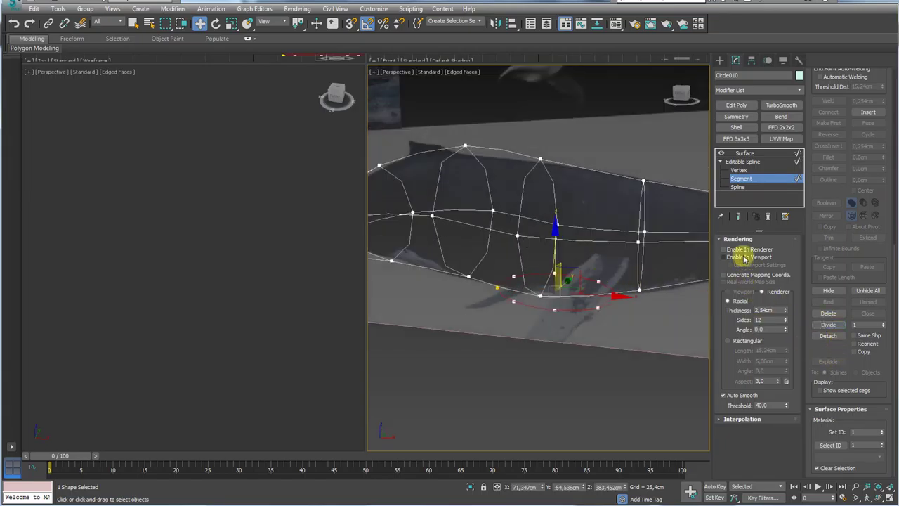
Delete the end and middle vertices of the fin-base spline, keeping only the four vertices added by the division.
{"action": "key", "text": "1"}
{"action": "left_click", "coordinate": [619, 298]}
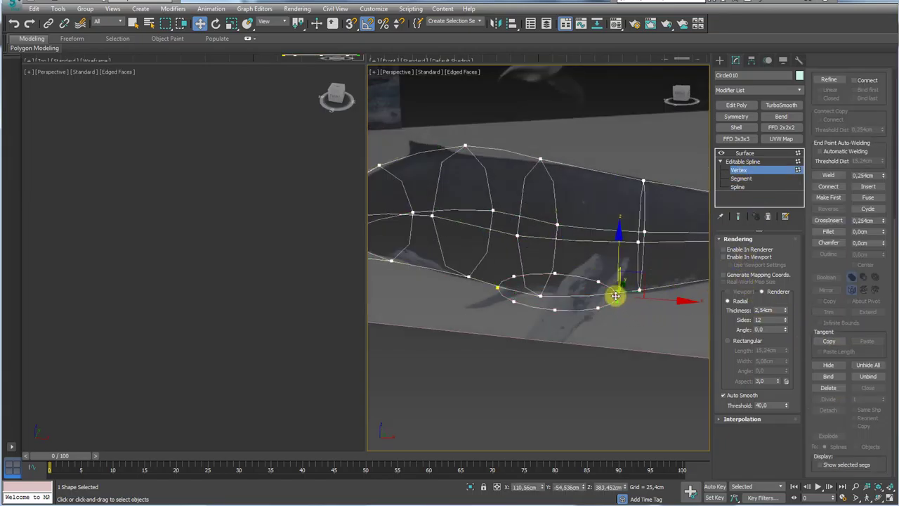
{"action": "middle_click_drag", "start_coordinate": [612, 295], "coordinate": [609, 344], "text": "alt"}
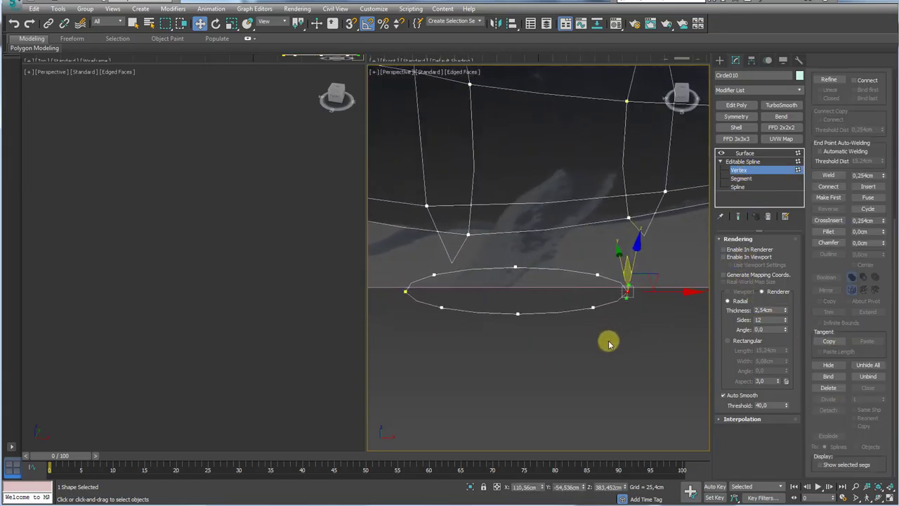
{"action": "left_click", "coordinate": [417, 291]}
{"action": "key", "text": "Delete"}
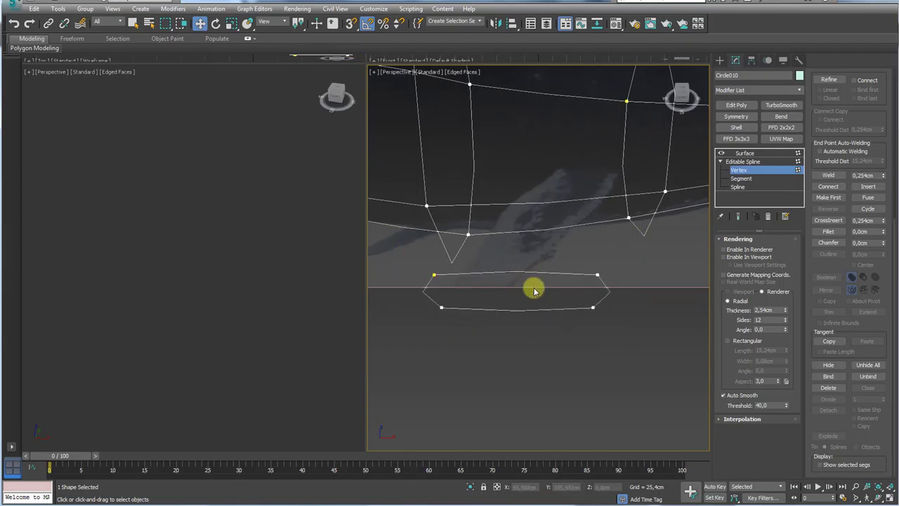
Scale the tangent handles of the four fin-base vertices to about 125% around their own pivot points, undoing a first attempt around the selection centre.
{"action": "left_click", "coordinate": [746, 163]}
{"action": "middle_click_drag", "start_coordinate": [535, 303], "coordinate": [616, 329], "text": "alt"}
{"action": "left_click", "coordinate": [739, 171]}
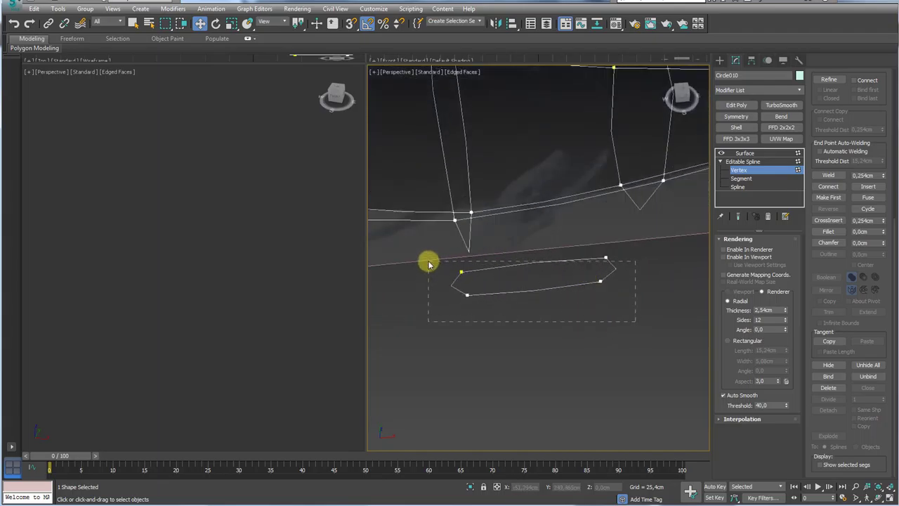
{"action": "left_click_drag", "start_coordinate": [440, 255], "coordinate": [439, 254]}
{"action": "key", "text": "e"}
{"action": "key", "text": "r"}
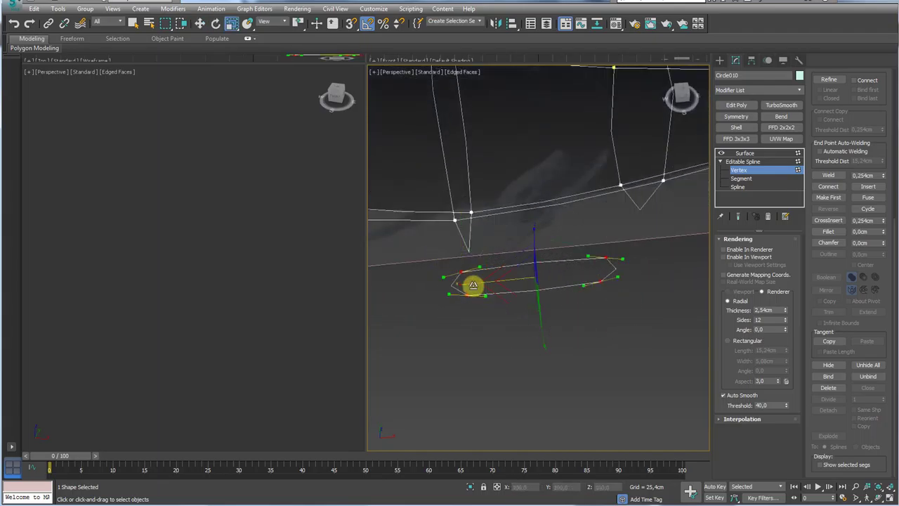
{"action": "left_click_drag", "start_coordinate": [519, 282], "coordinate": [521, 270]}
{"action": "key", "text": "ctrl+z"}
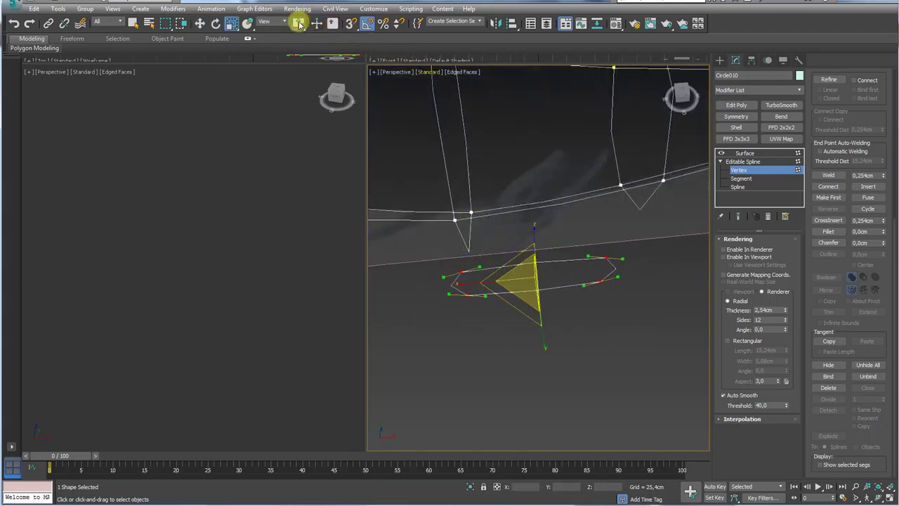
{"action": "left_click_drag", "start_coordinate": [299, 24], "coordinate": [299, 66]}
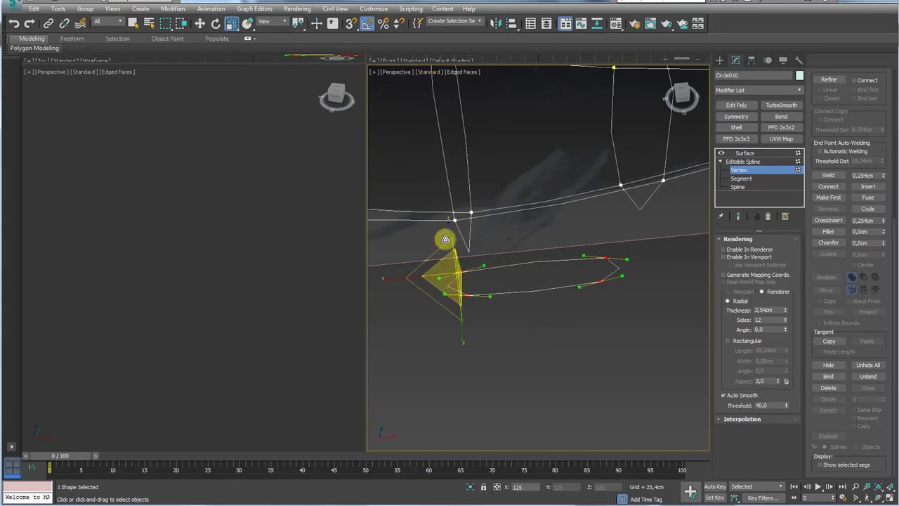
At spline level, rotate the fin-base spline slightly and position it against the body at about X 85, Y -39 and Z 384 cm.
{"action": "left_click", "coordinate": [743, 162]}
{"action": "middle_click_drag", "start_coordinate": [555, 336], "coordinate": [696, 230], "text": "alt"}
{"action": "left_click", "coordinate": [741, 187]}
{"action": "key", "text": "e"}
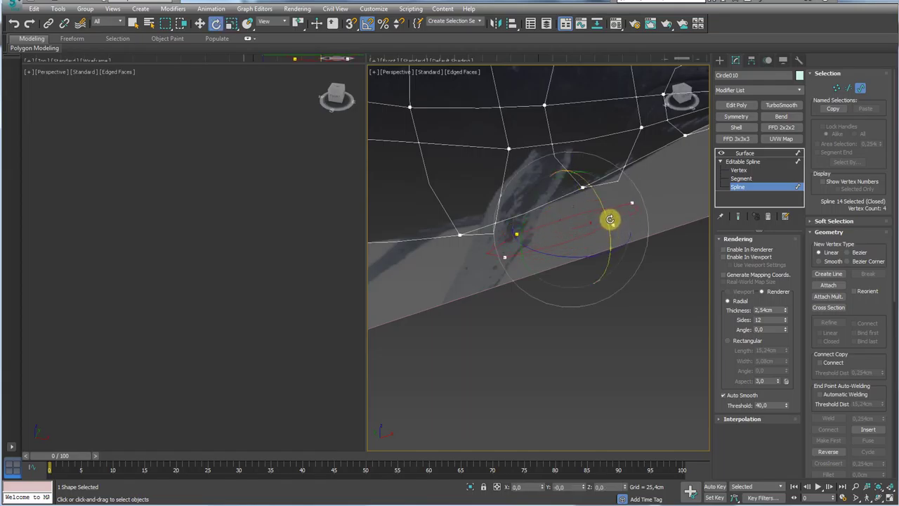
{"action": "key", "text": "w"}
{"action": "middle_click_drag", "start_coordinate": [610, 219], "coordinate": [504, 281], "text": "alt"}
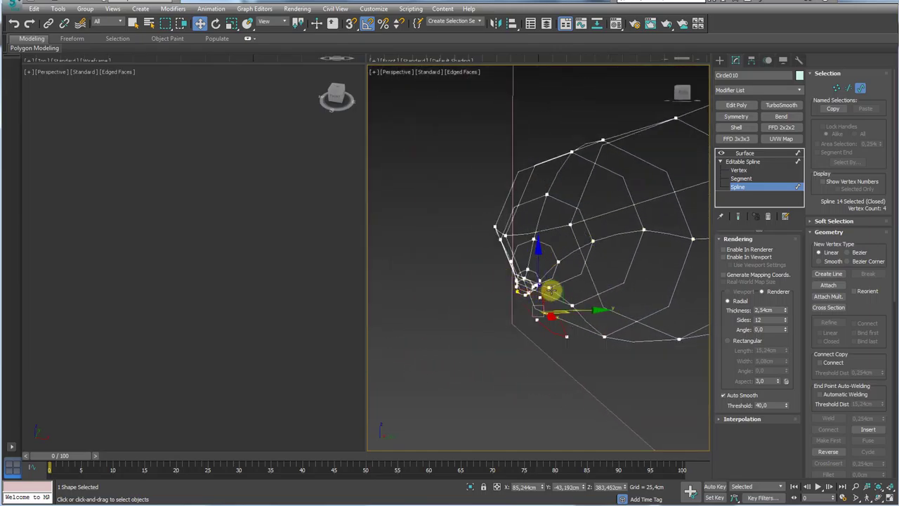
{"action": "key", "text": "z"}
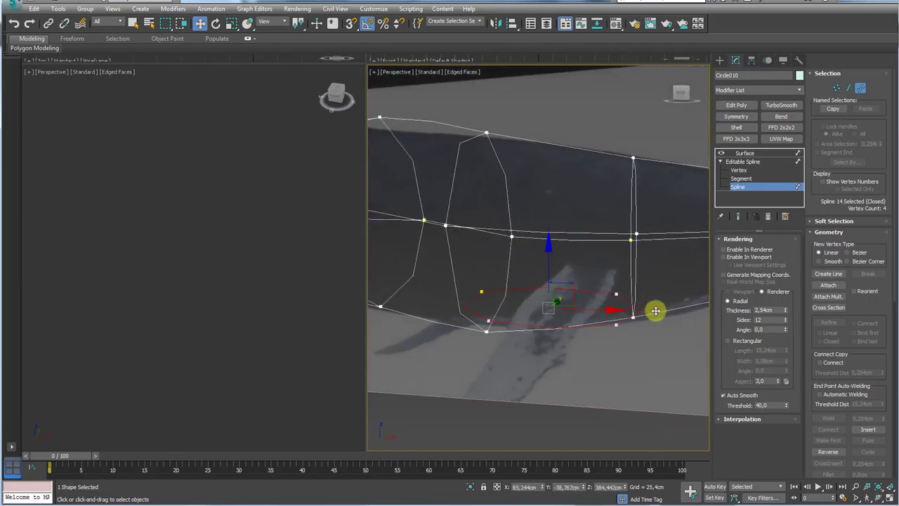
{"action": "middle_click_drag", "start_coordinate": [655, 311], "coordinate": [655, 313], "text": "alt"}
{"action": "middle_click_drag", "start_coordinate": [593, 326], "coordinate": [562, 331], "text": "alt"}
{"action": "key", "text": "e"}
{"action": "mouse_move", "coordinate": [562, 331]}
{"action": "left_mouse_down"}
{"action": "mouse_move", "coordinate": [545, 321]}
{"action": "mouse_move", "coordinate": [554, 345]}
{"action": "mouse_move", "coordinate": [548, 340]}
{"action": "left_mouse_up"}
{"action": "key", "text": "w"}
{"action": "middle_click_drag", "start_coordinate": [566, 317], "coordinate": [552, 335], "text": "alt"}
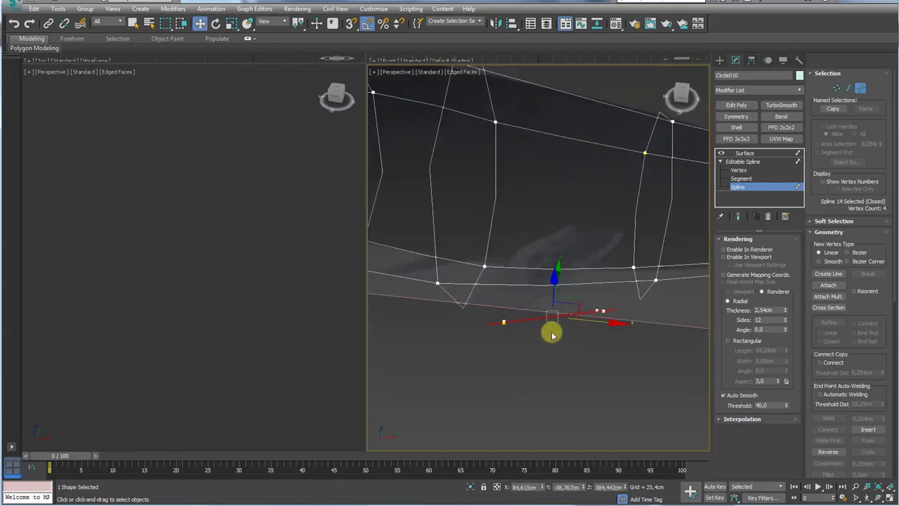
Copy the fin-base spline outward from the body and rotate the copy about -40 degrees about Z as the fin's second cross-section.
{"action": "left_click_drag", "start_coordinate": [575, 298], "coordinate": [527, 374], "text": "shift"}
{"action": "key", "text": "e"}
{"action": "left_click_drag", "start_coordinate": [552, 413], "coordinate": [544, 423]}
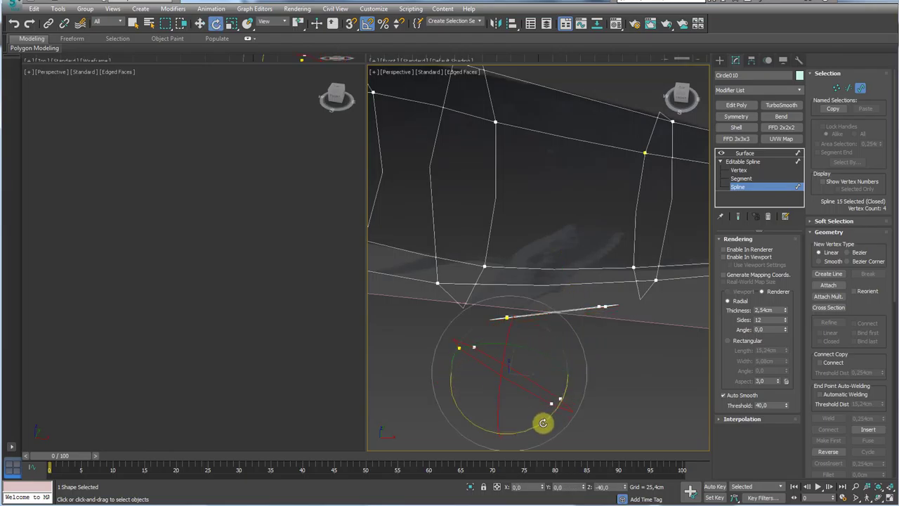
{"action": "key", "text": "w"}
{"action": "left_click_drag", "start_coordinate": [535, 354], "coordinate": [522, 369]}
Copy the second fin section further outward, rotate and shrink it, and place it at about X 24, Y -106 and Z 370 cm.
{"action": "middle_click_drag", "start_coordinate": [551, 364], "coordinate": [604, 269], "text": "alt"}
{"action": "left_click_drag", "start_coordinate": [593, 280], "coordinate": [470, 401], "text": "shift"}
{"action": "key", "text": "e"}
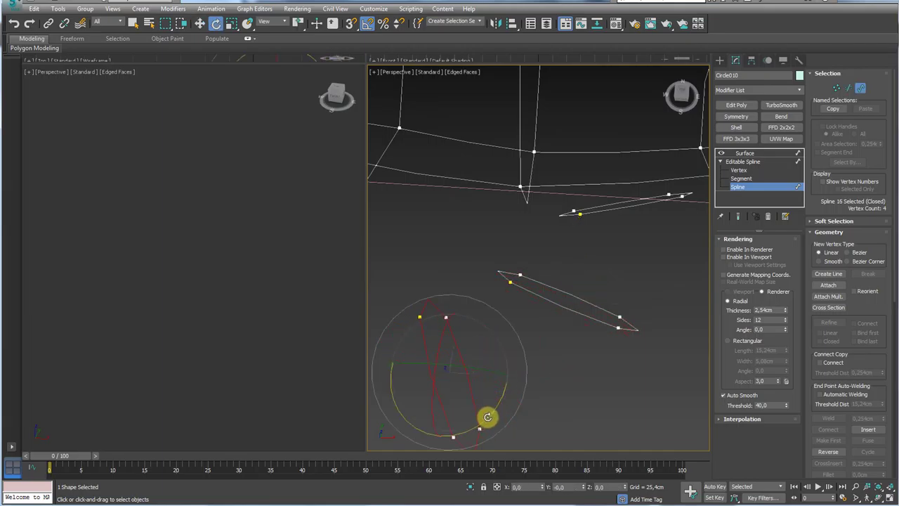
{"action": "middle_click_drag", "start_coordinate": [494, 414], "coordinate": [488, 261], "text": "alt"}
{"action": "key", "text": "r"}
{"action": "key", "text": "w"}
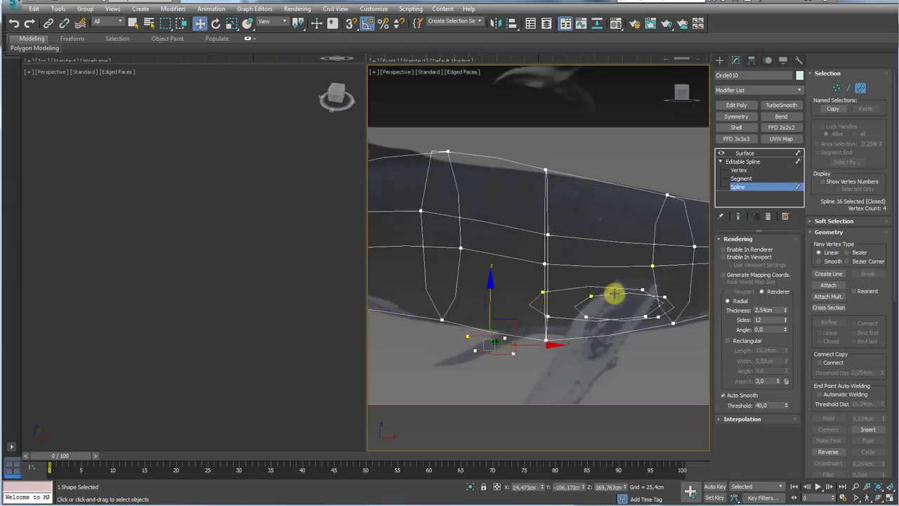
Select the two outer fin cross-sections together, lower them slightly and clear the selection.
{"action": "left_click", "coordinate": [613, 296], "text": "ctrl"}
{"action": "middle_click_drag", "start_coordinate": [625, 287], "coordinate": [586, 275], "text": "alt"}
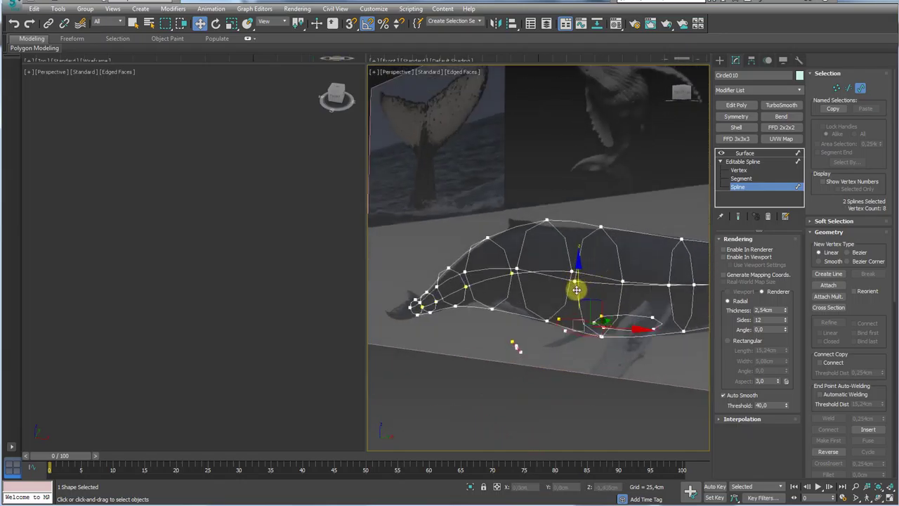
{"action": "middle_click_drag", "start_coordinate": [576, 305], "coordinate": [651, 395], "text": "alt"}
{"action": "left_click", "coordinate": [660, 388]}
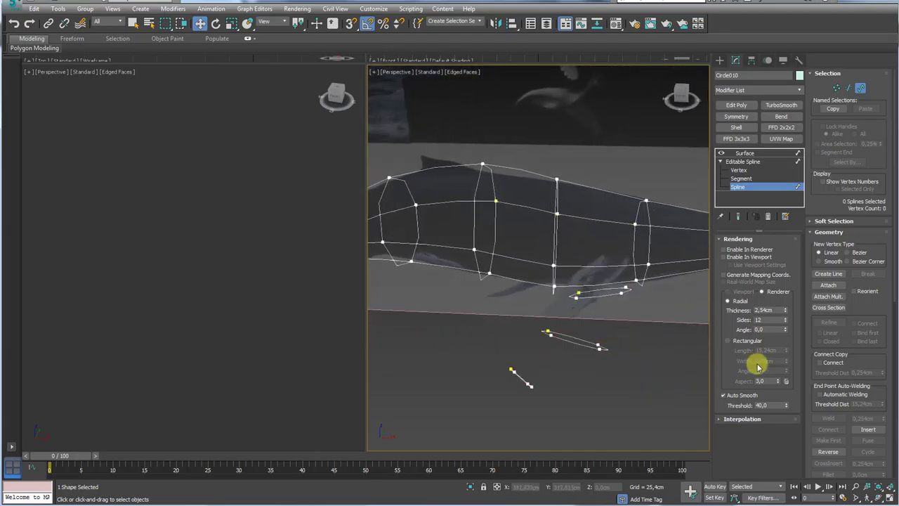
Try to connect the body cross-section near the fin to the fin-base spline with Cross Section.
{"action": "left_click", "coordinate": [808, 308]}
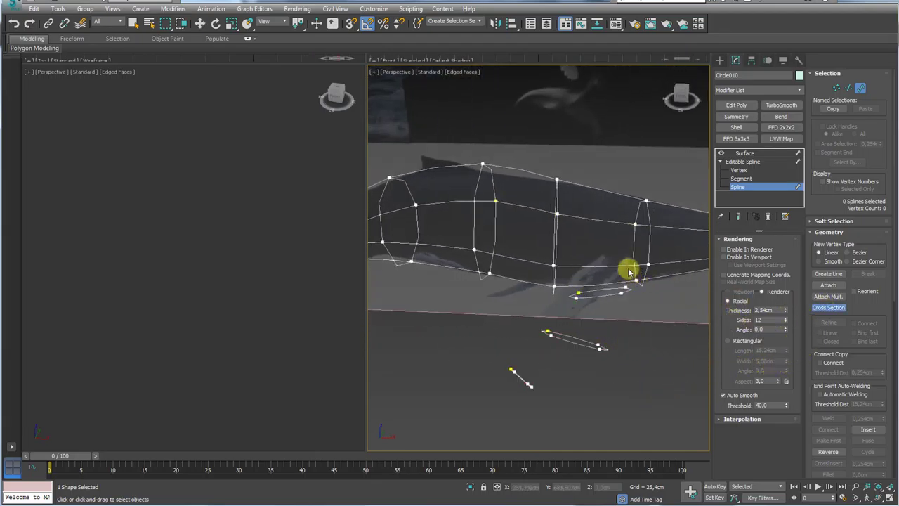
{"action": "left_click", "coordinate": [631, 288]}
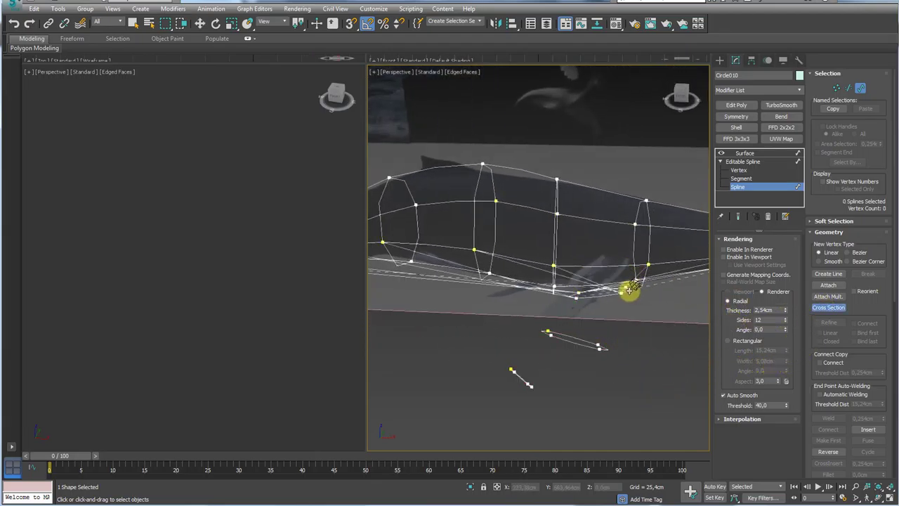
{"action": "middle_click_drag", "start_coordinate": [631, 326], "coordinate": [522, 257], "text": "alt"}
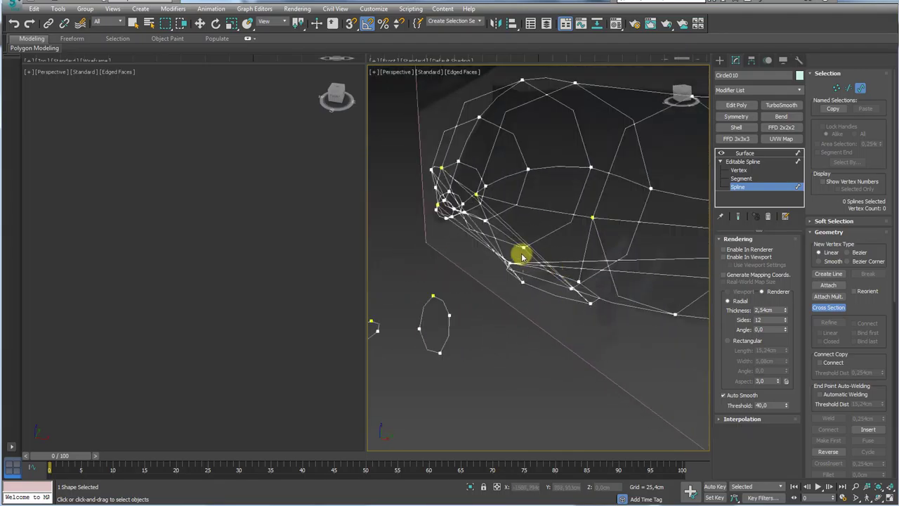
{"action": "middle_click_drag", "start_coordinate": [523, 318], "coordinate": [565, 318], "text": "alt"}
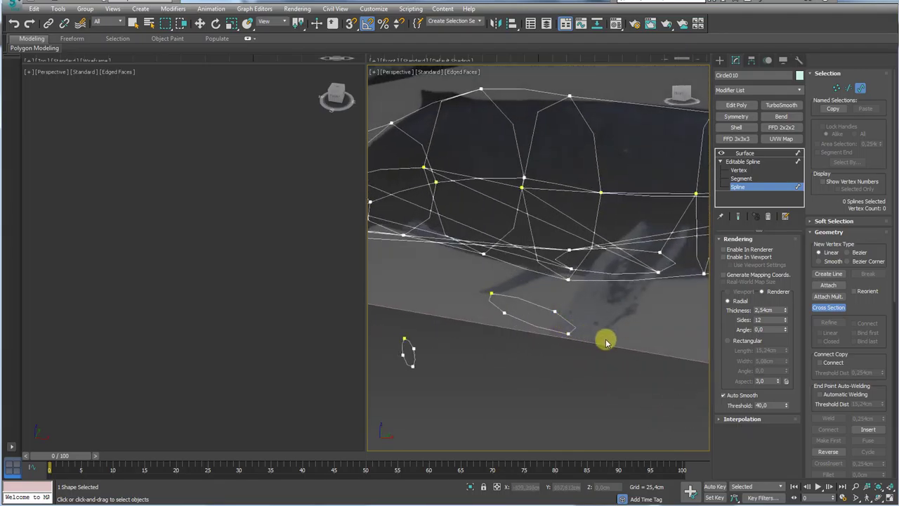
{"action": "middle_click_drag", "start_coordinate": [606, 341], "coordinate": [595, 247], "text": "alt"}
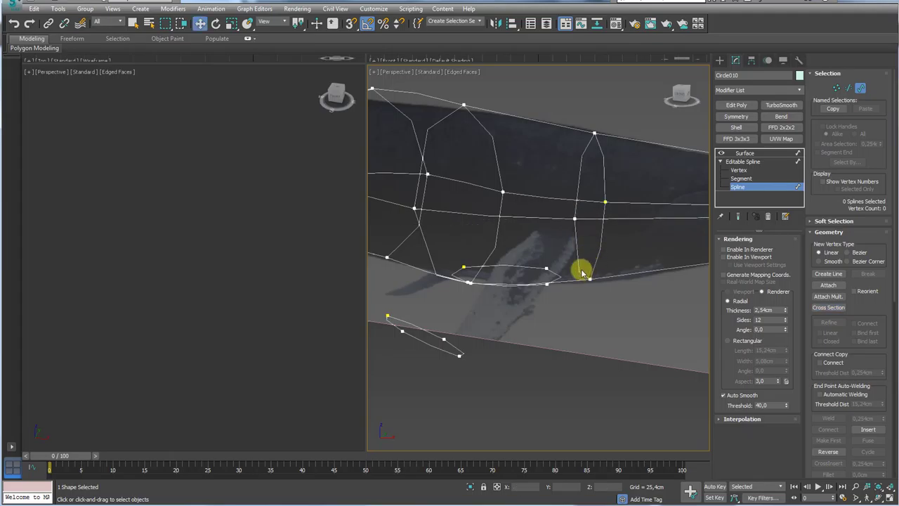
Examine the lower body line and its vertex ahead of the fin in relation to the fin-base spline.
{"action": "left_click", "coordinate": [574, 222]}
{"action": "scroll", "coordinate": [577, 218], "scroll_direction": "up", "scroll_amount": 2}
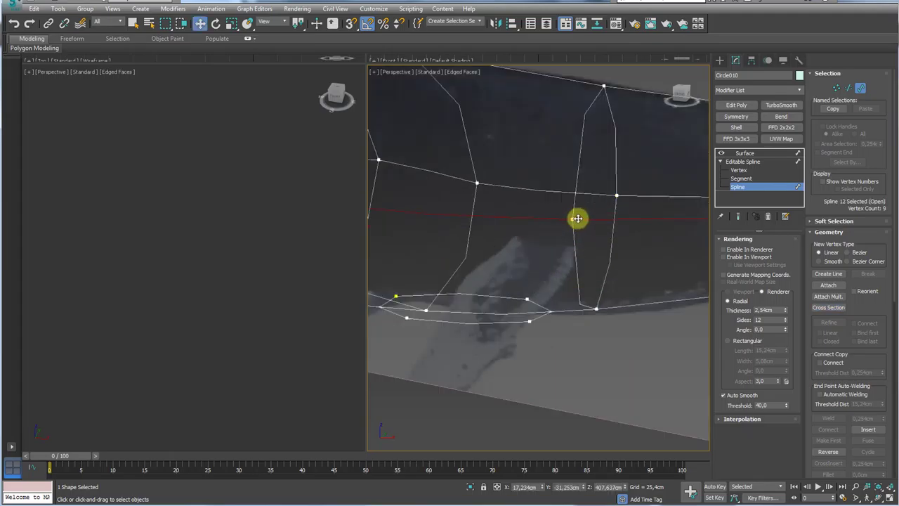
{"action": "left_click", "coordinate": [741, 171]}
{"action": "left_click", "coordinate": [574, 219]}
{"action": "scroll", "coordinate": [576, 211], "scroll_direction": "down", "scroll_amount": 4}
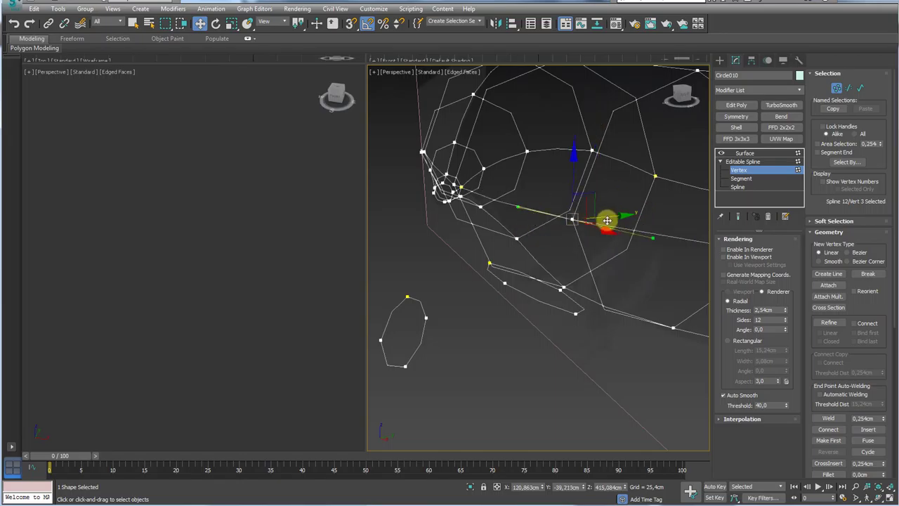
{"action": "scroll", "coordinate": [600, 232], "scroll_direction": "up", "scroll_amount": 4}
{"action": "middle_click_drag", "start_coordinate": [604, 251], "coordinate": [612, 260]}
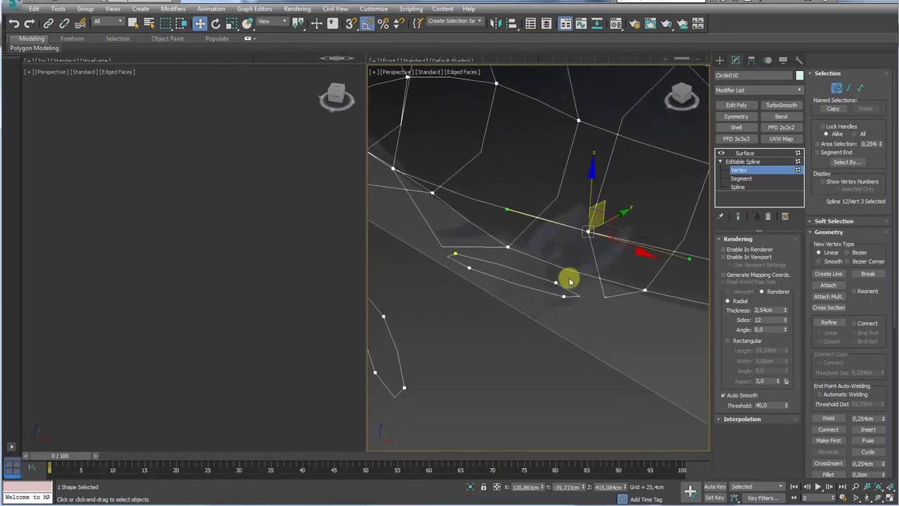
{"action": "middle_click_drag", "start_coordinate": [570, 281], "coordinate": [604, 309], "text": "alt"}
{"action": "left_click", "coordinate": [745, 161]}
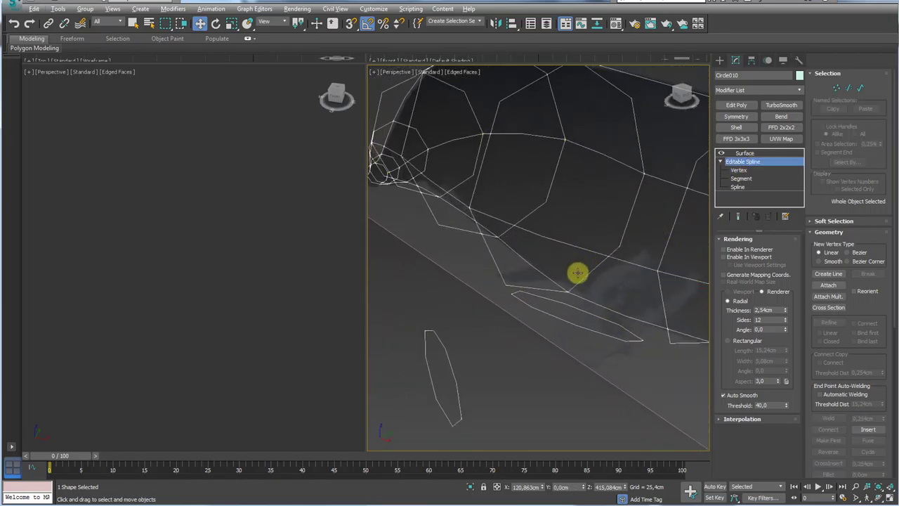
{"action": "middle_click_drag", "start_coordinate": [576, 271], "coordinate": [555, 247], "text": "alt"}
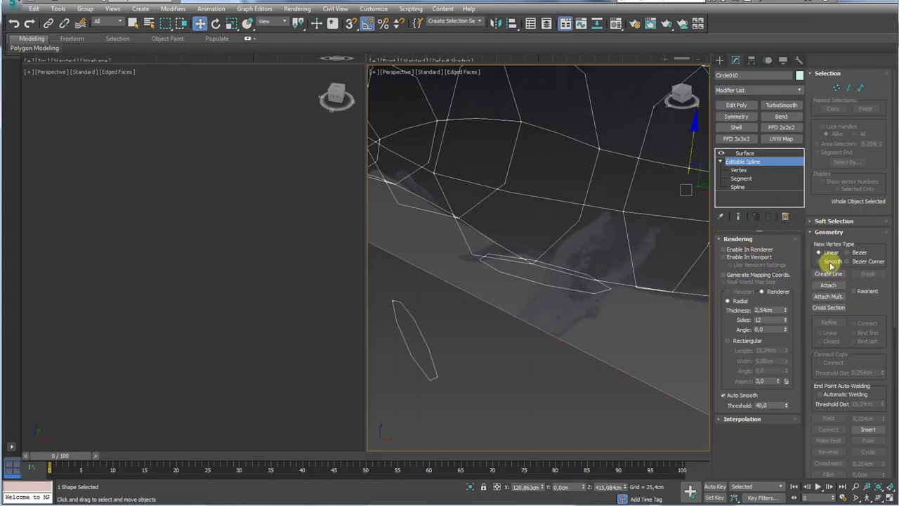
With 3D vertex snapping on, create a line from the side body vertex ahead of the fin to the fin base's upper front vertex.
{"action": "left_click", "coordinate": [742, 171]}
{"action": "left_click", "coordinate": [830, 275]}
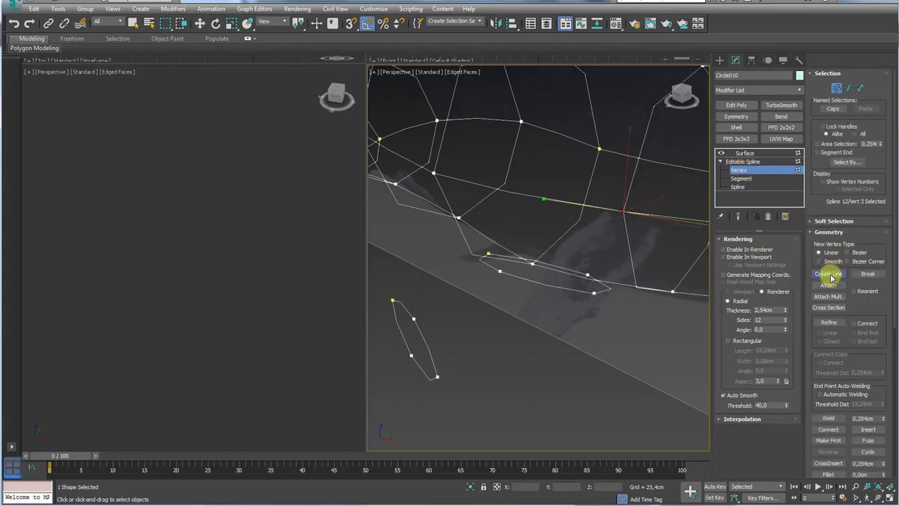
{"action": "left_click", "coordinate": [351, 23]}
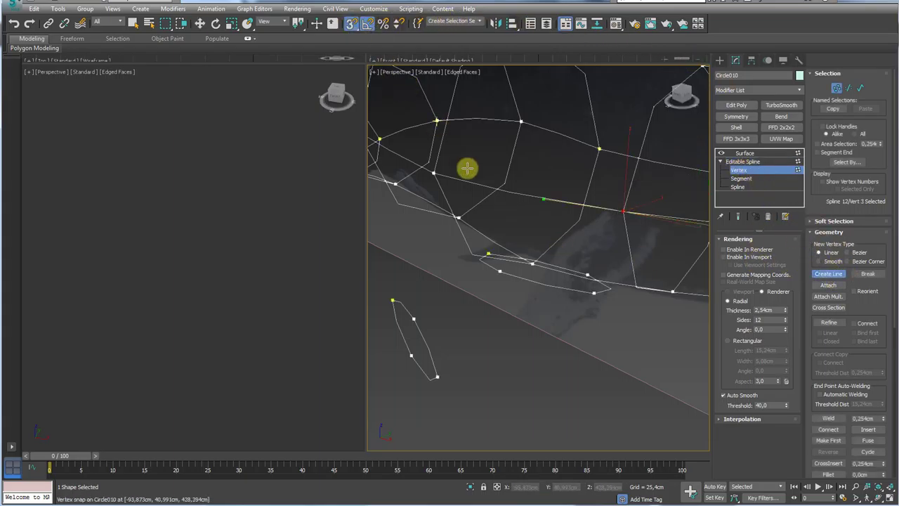
{"action": "middle_click_drag", "start_coordinate": [466, 169], "coordinate": [644, 225], "text": "alt"}
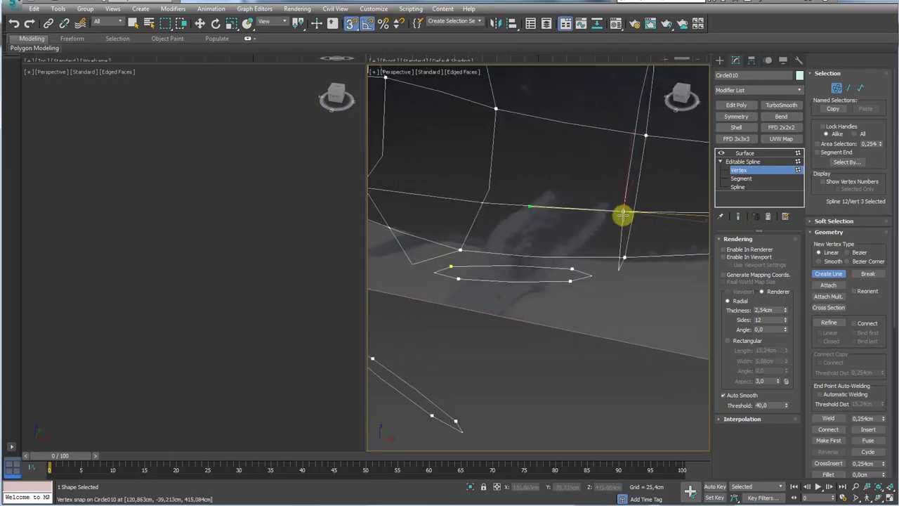
{"action": "left_click", "coordinate": [623, 213]}
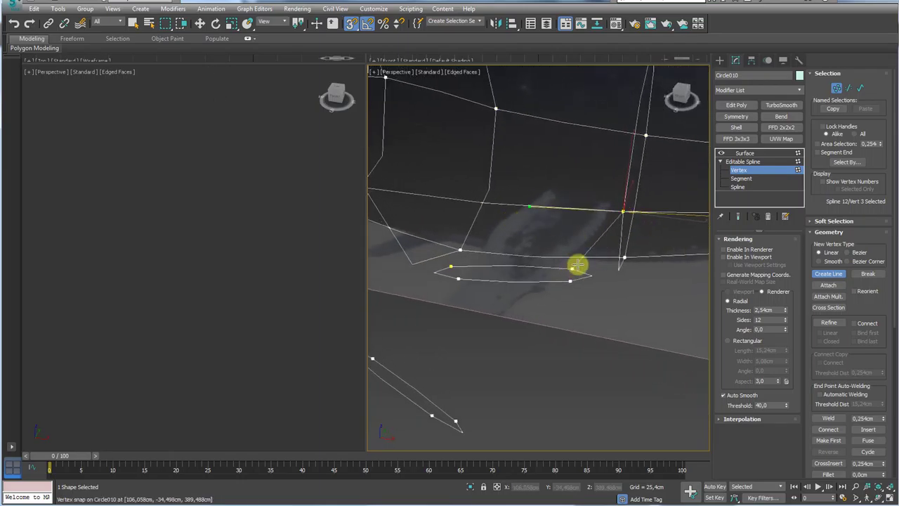
{"action": "middle_click_drag", "start_coordinate": [425, 217], "coordinate": [468, 221]}
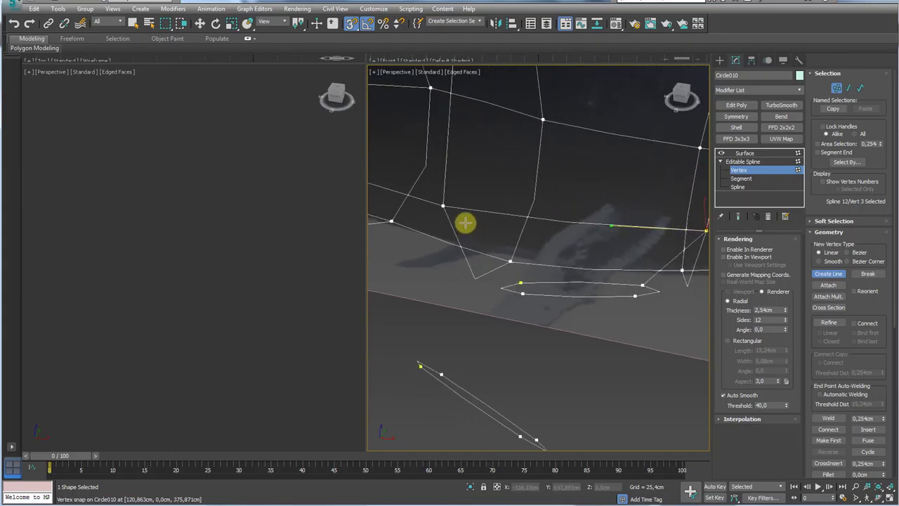
Create lines from the side and bottom body vertices behind the fin to the fin base's upper and lower rear vertices.
{"action": "left_click", "coordinate": [443, 207]}
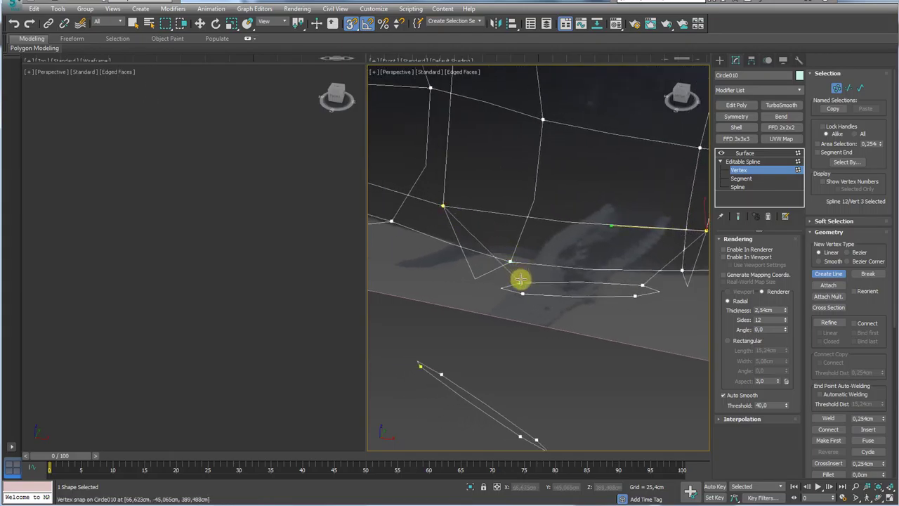
{"action": "left_click", "coordinate": [510, 262]}
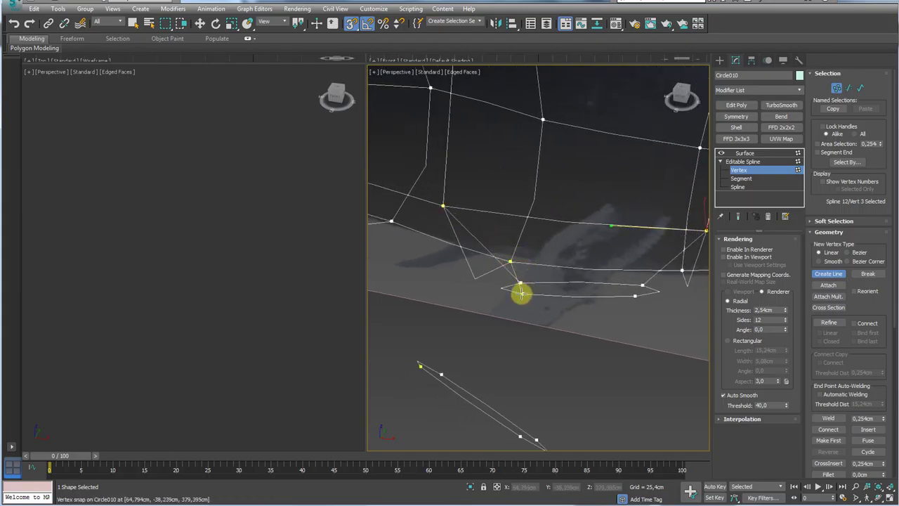
{"action": "left_click", "coordinate": [521, 294]}
{"action": "right_click", "coordinate": [686, 294]}
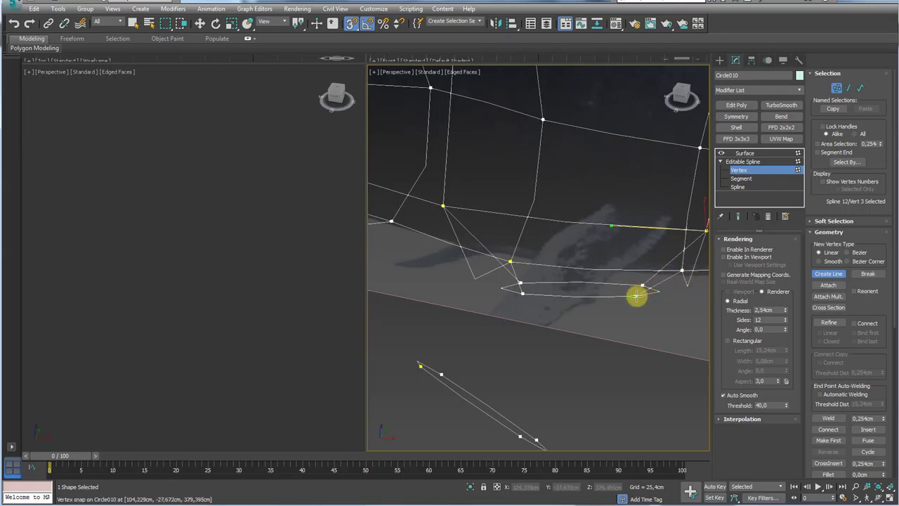
Create the connecting line between the fin base's lower front vertex and the bottom body vertex ahead of the fin.
{"action": "scroll", "coordinate": [237, 281], "scroll_direction": "up", "scroll_amount": 10}
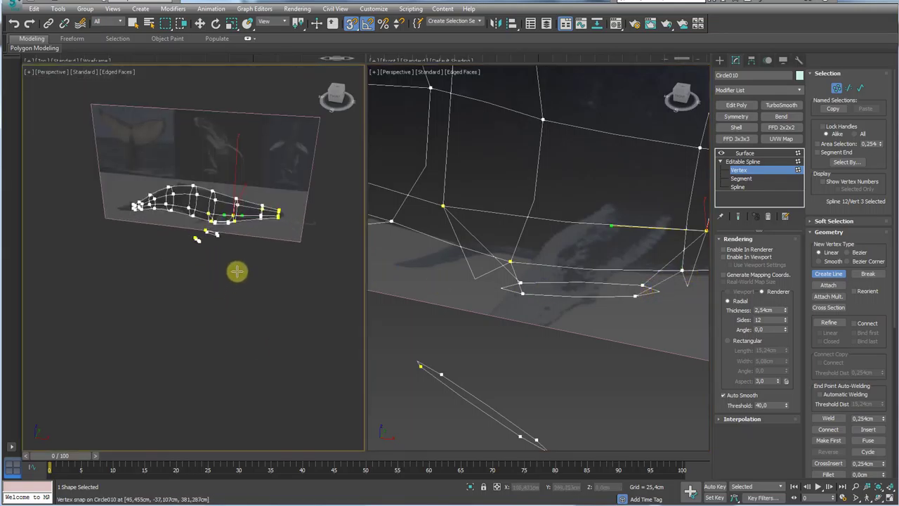
{"action": "middle_click_drag", "start_coordinate": [235, 240], "coordinate": [302, 281], "text": "alt"}
{"action": "middle_click_drag", "start_coordinate": [200, 264], "coordinate": [231, 396], "text": "alt"}
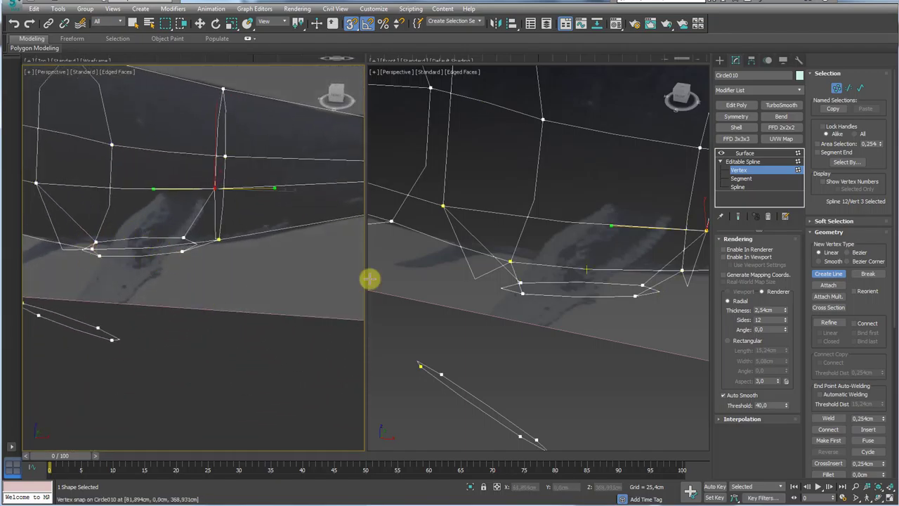
Return to the Surface modifier and inspect the patches joining the body to the fin base.
{"action": "left_click", "coordinate": [743, 162]}
{"action": "left_click", "coordinate": [744, 153]}
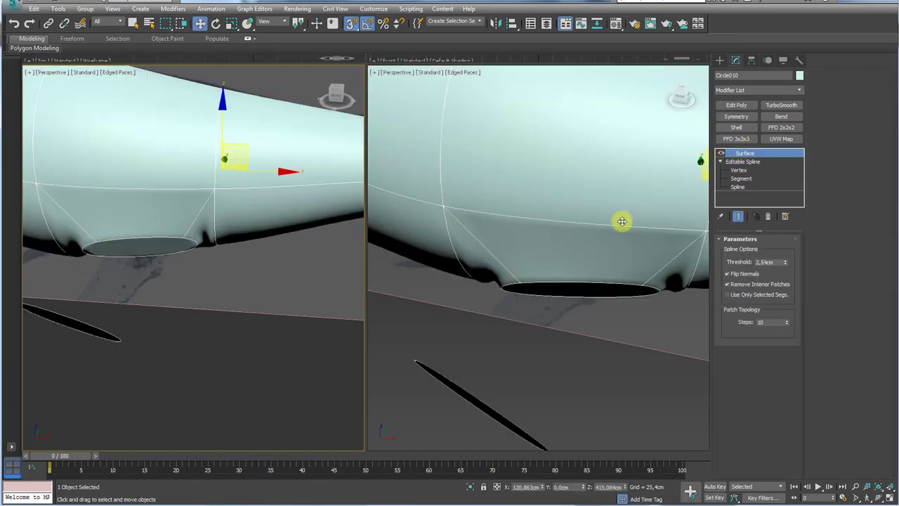
{"action": "middle_click_drag", "start_coordinate": [620, 221], "coordinate": [590, 224], "text": "alt"}
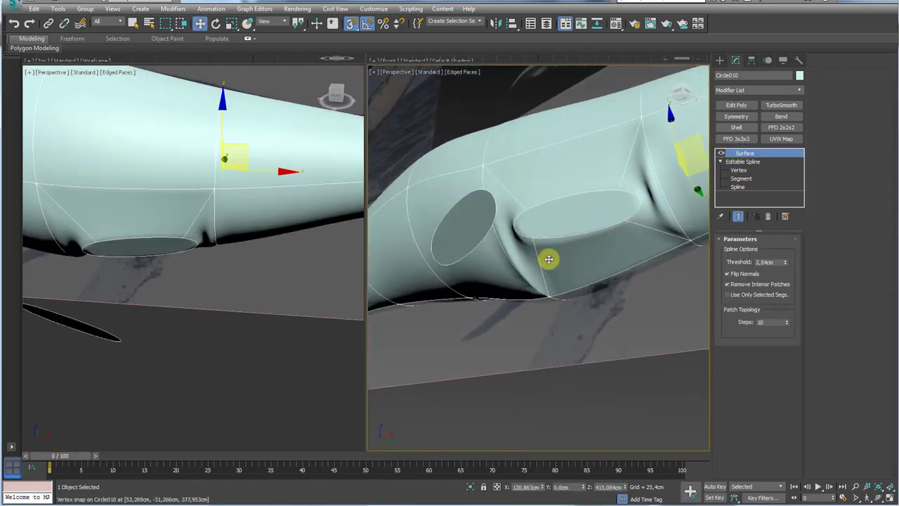
Select the fin base's closed spline at spline level and show the Surface result while editing.
{"action": "middle_click_drag", "start_coordinate": [623, 195], "coordinate": [693, 192], "text": "alt"}
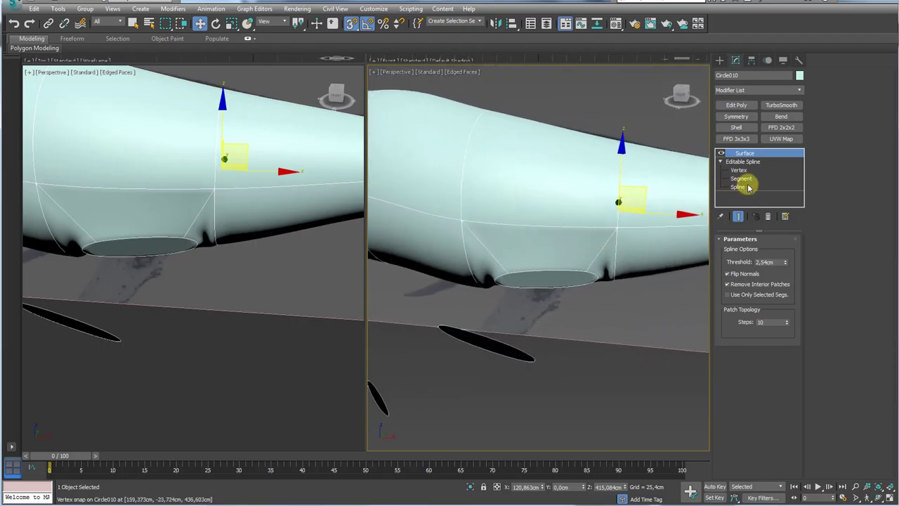
{"action": "left_click", "coordinate": [748, 187]}
{"action": "left_click", "coordinate": [563, 271]}
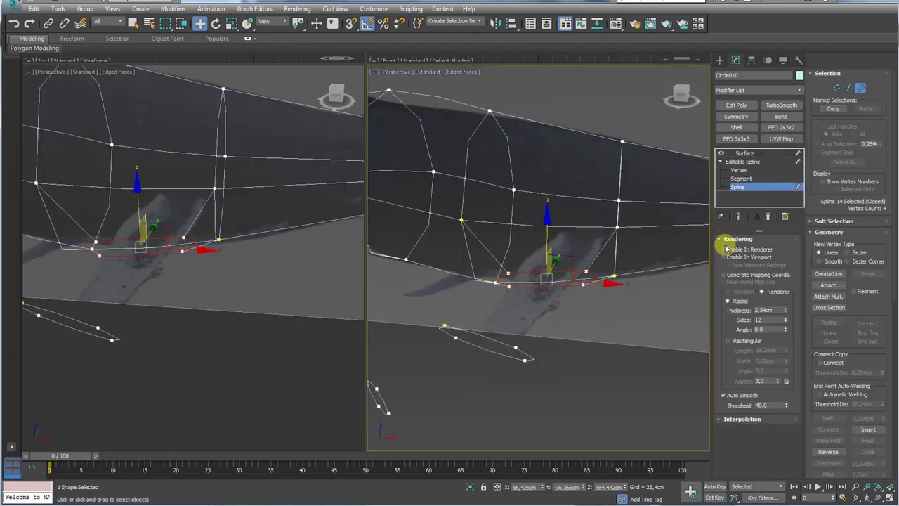
{"action": "left_click", "coordinate": [739, 217]}
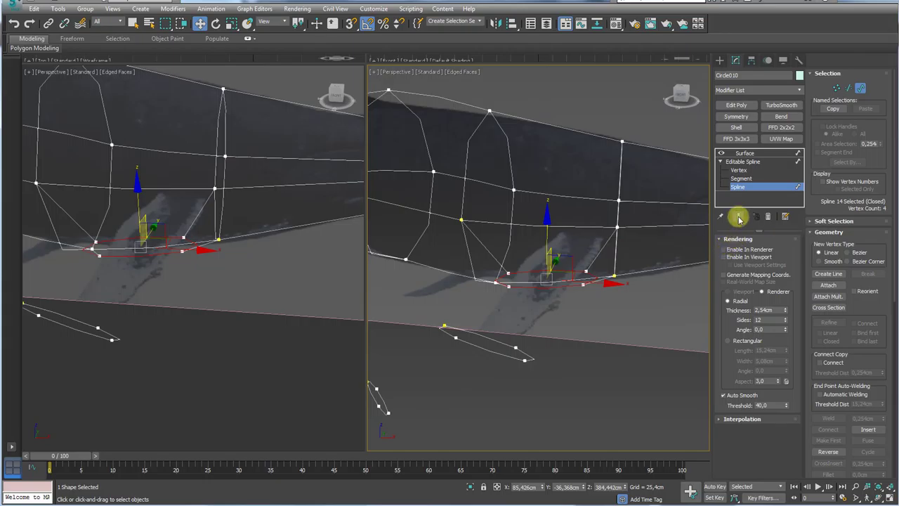
{"action": "scroll", "coordinate": [528, 262], "scroll_direction": "up", "scroll_amount": 3}
{"action": "middle_click_drag", "start_coordinate": [528, 262], "coordinate": [527, 264], "text": "alt"}
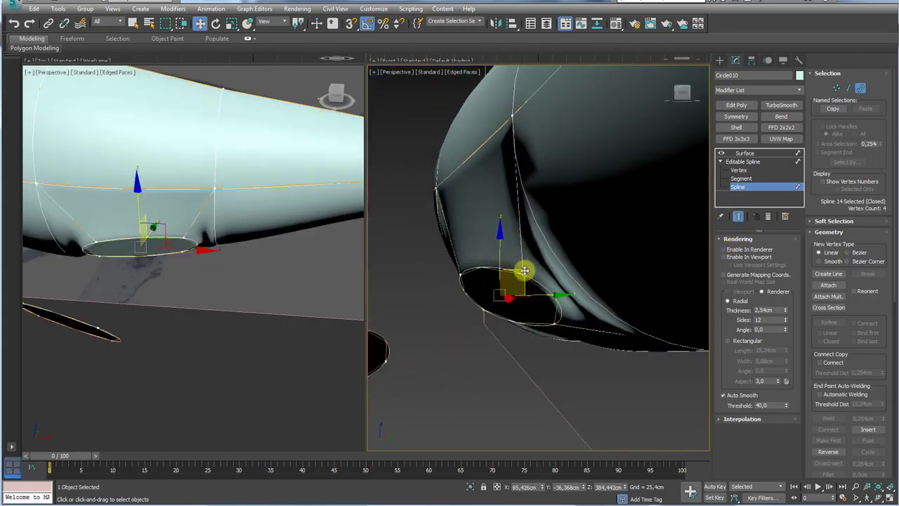
{"action": "left_click_drag", "start_coordinate": [525, 270], "coordinate": [553, 290]}
{"action": "middle_click_drag", "start_coordinate": [553, 290], "coordinate": [679, 233], "text": "alt"}
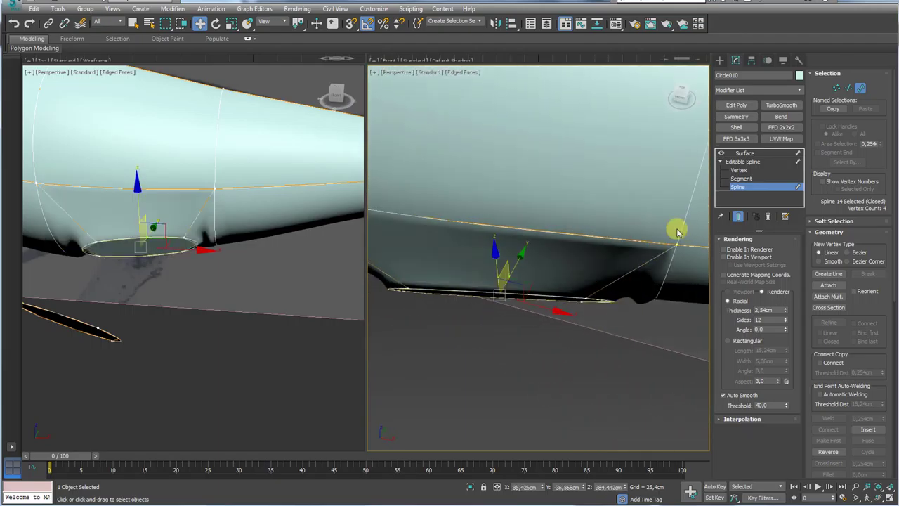
Select all overlapping vertices around the fin base ring at vertex level and move them outward from the body.
{"action": "left_click", "coordinate": [739, 171]}
{"action": "middle_click_drag", "start_coordinate": [562, 287], "coordinate": [602, 311], "text": "alt"}
{"action": "left_click_drag", "start_coordinate": [572, 281], "coordinate": [399, 307]}
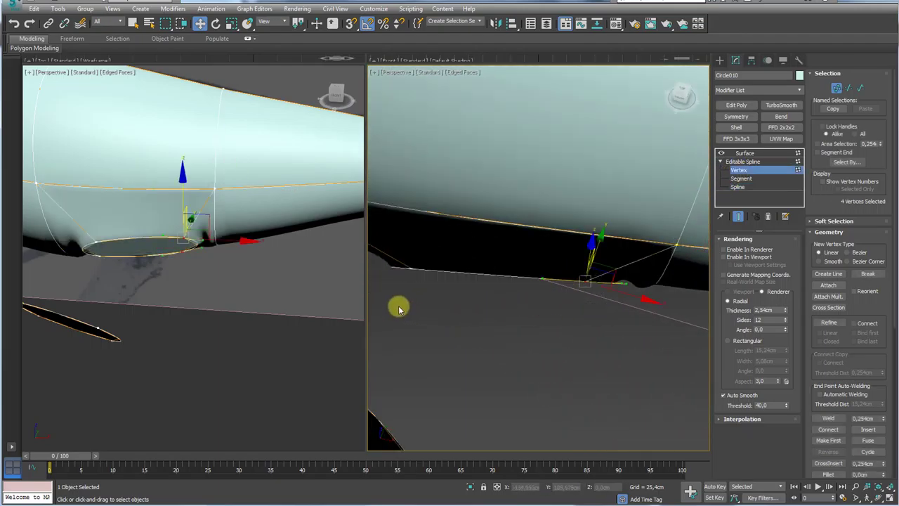
{"action": "middle_click_drag", "start_coordinate": [400, 307], "coordinate": [484, 325], "text": "alt"}
{"action": "left_click_drag", "start_coordinate": [451, 297], "coordinate": [451, 297], "text": "ctrl"}
{"action": "middle_click_drag", "start_coordinate": [511, 329], "coordinate": [534, 274], "text": "alt"}
{"action": "left_click_drag", "start_coordinate": [542, 259], "coordinate": [508, 281]}
{"action": "middle_click_drag", "start_coordinate": [508, 281], "coordinate": [556, 311], "text": "alt"}
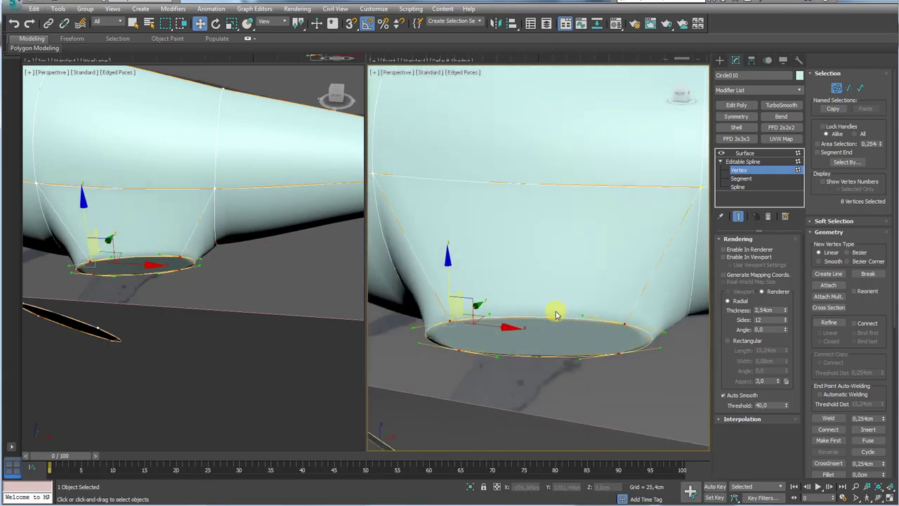
Scale the selected fin base vertices down uniformly about their common selection centre.
{"action": "key", "text": "r"}
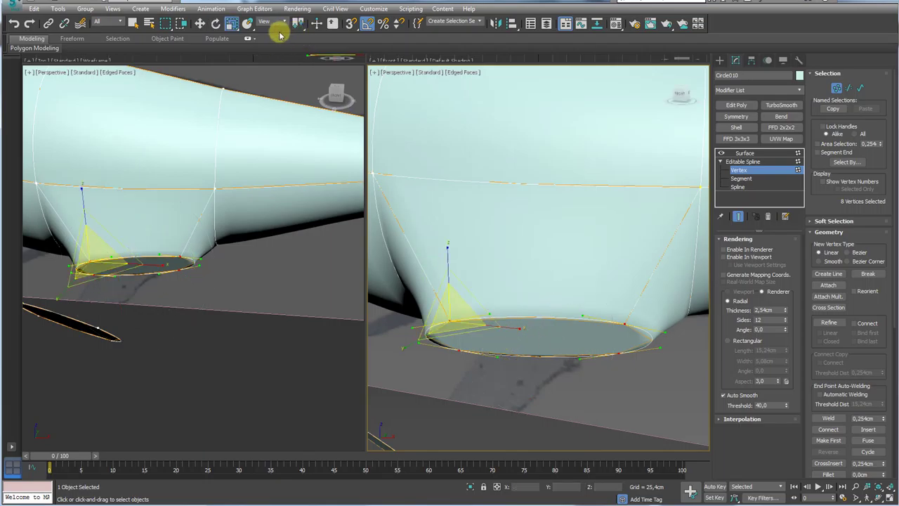
{"action": "left_click_drag", "start_coordinate": [298, 23], "coordinate": [298, 40]}
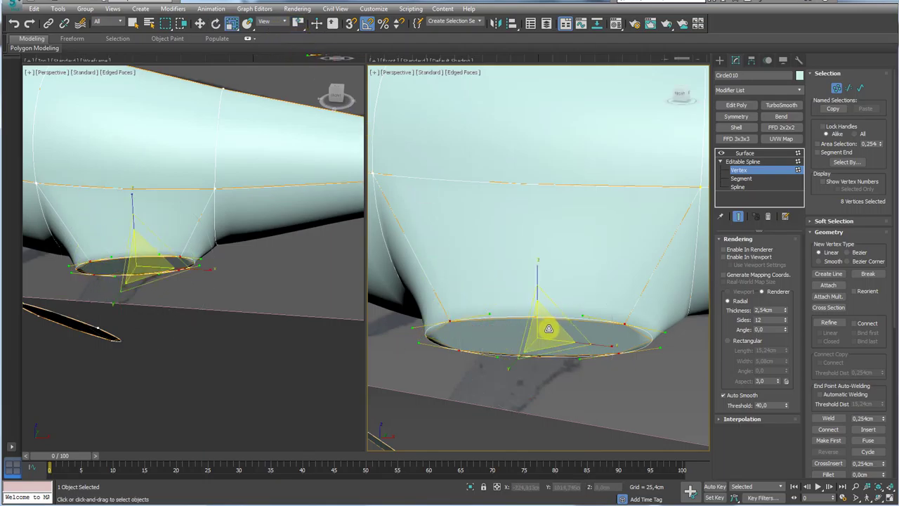
{"action": "left_click_drag", "start_coordinate": [548, 329], "coordinate": [544, 338]}
{"action": "scroll", "coordinate": [577, 299], "scroll_direction": "down", "scroll_amount": 5}
{"action": "mouse_move", "coordinate": [576, 300]}
{"action": "middle_mouse_down", "text": "alt"}
{"action": "mouse_move", "coordinate": [499, 285]}
{"action": "mouse_move", "coordinate": [566, 291]}
{"action": "middle_mouse_up", "text": "alt"}
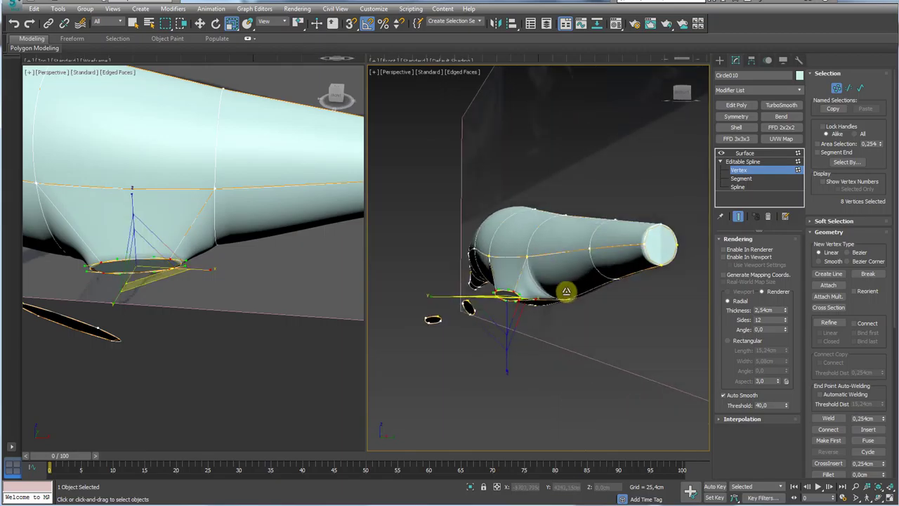
{"action": "scroll", "coordinate": [528, 292], "scroll_direction": "up", "scroll_amount": 4}
{"action": "middle_click_drag", "start_coordinate": [511, 301], "coordinate": [533, 329], "text": "alt"}
Move the fin base vertices slightly along the body to reposition the fin's opening.
{"action": "key", "text": "e"}
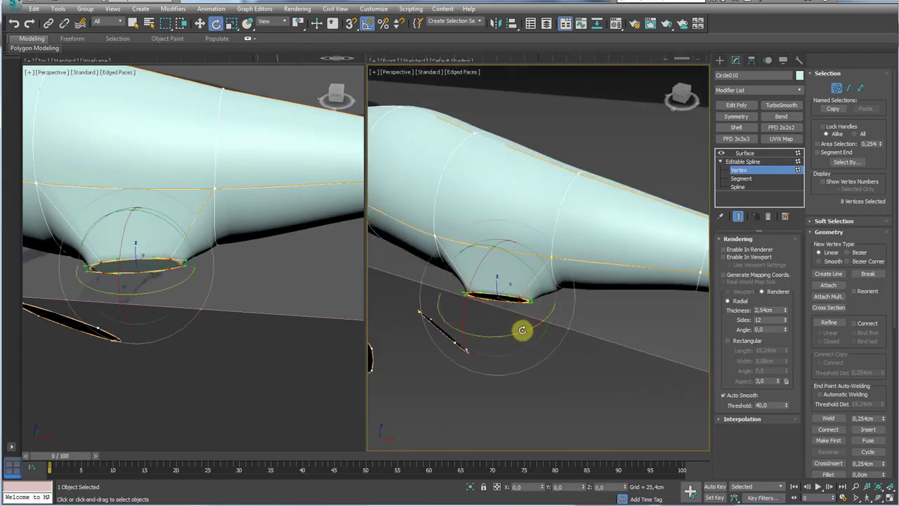
{"action": "key", "text": "w"}
{"action": "middle_click_drag", "start_coordinate": [515, 287], "coordinate": [543, 284], "text": "alt"}
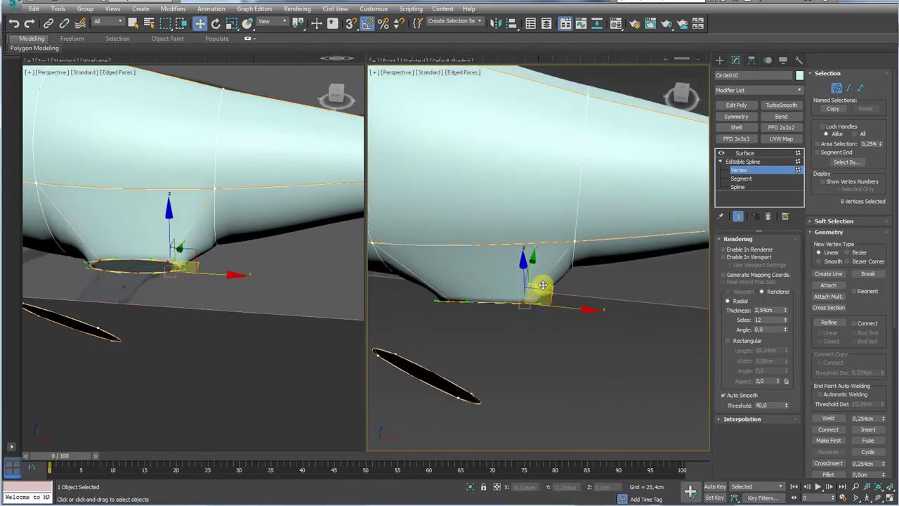
{"action": "left_click_drag", "start_coordinate": [543, 285], "coordinate": [532, 281]}
{"action": "middle_click_drag", "start_coordinate": [532, 281], "coordinate": [622, 236], "text": "alt"}
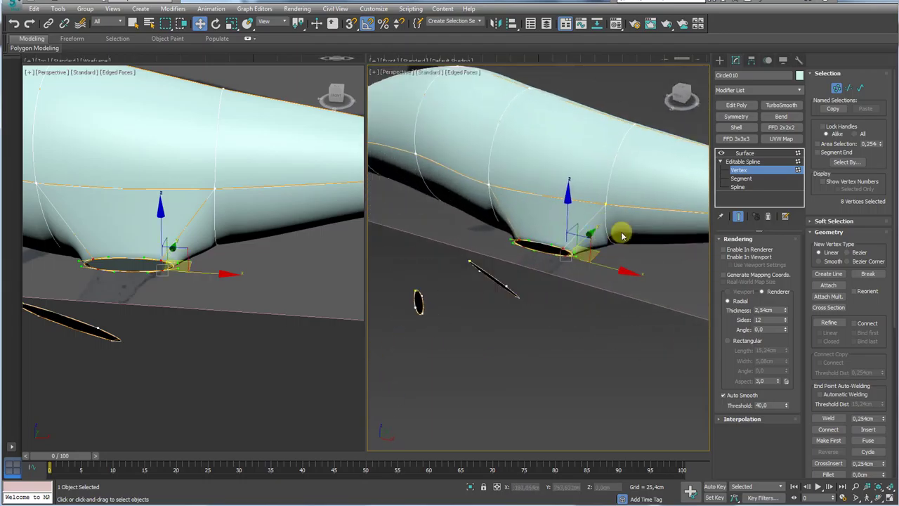
Connect the fin's base, middle and tip splines in order with Cross Section and check the resulting fin surface.
{"action": "left_click", "coordinate": [763, 162]}
{"action": "middle_click_drag", "start_coordinate": [591, 263], "coordinate": [651, 291], "text": "alt"}
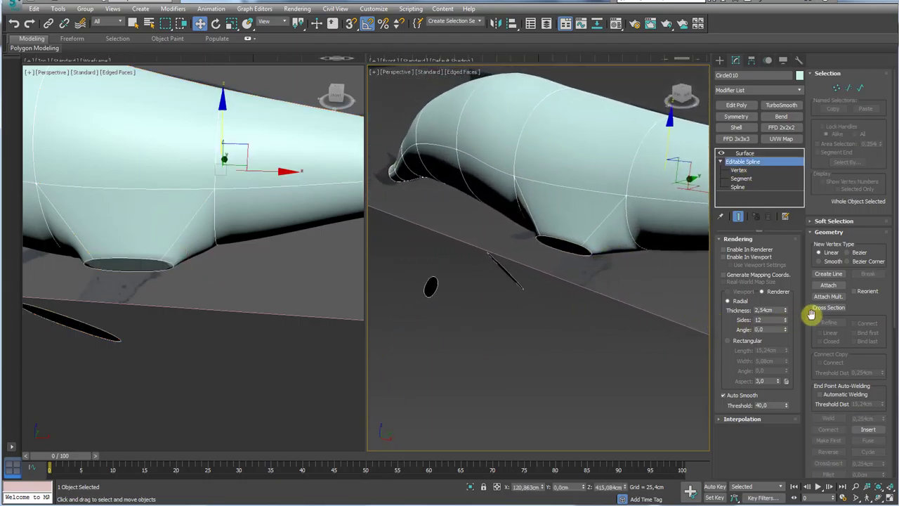
{"action": "left_click", "coordinate": [738, 187]}
{"action": "left_click", "coordinate": [830, 308]}
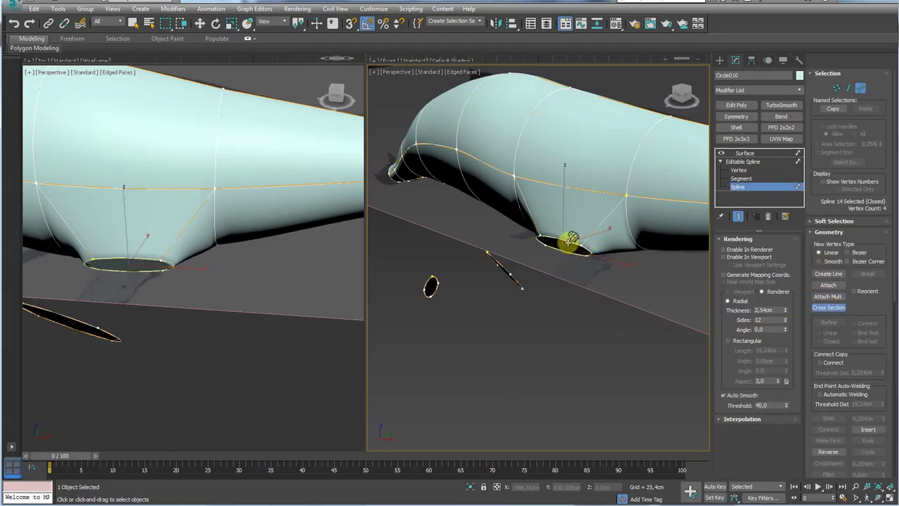
{"action": "left_click", "coordinate": [507, 269]}
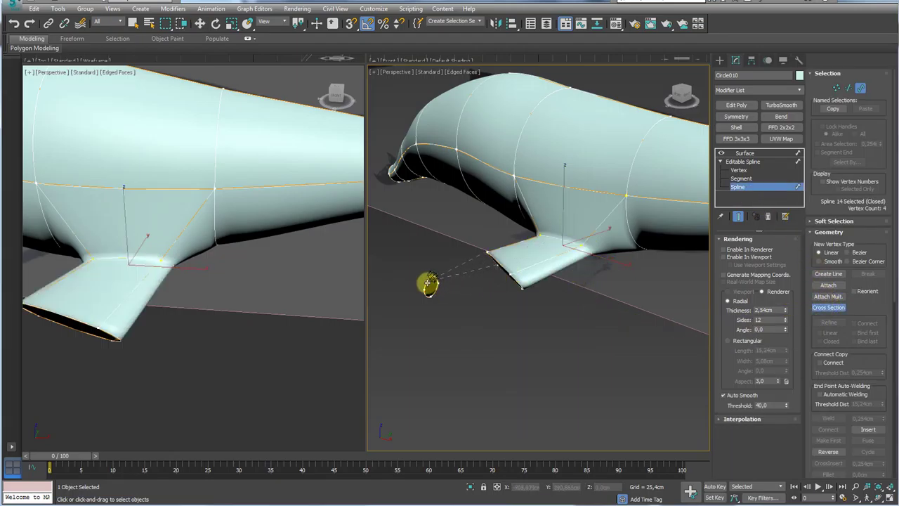
{"action": "left_click", "coordinate": [427, 283]}
{"action": "scroll", "coordinate": [456, 270], "scroll_direction": "up", "scroll_amount": 3}
{"action": "middle_click_drag", "start_coordinate": [466, 295], "coordinate": [500, 315], "text": "alt"}
{"action": "scroll", "coordinate": [506, 313], "scroll_direction": "down", "scroll_amount": 3}
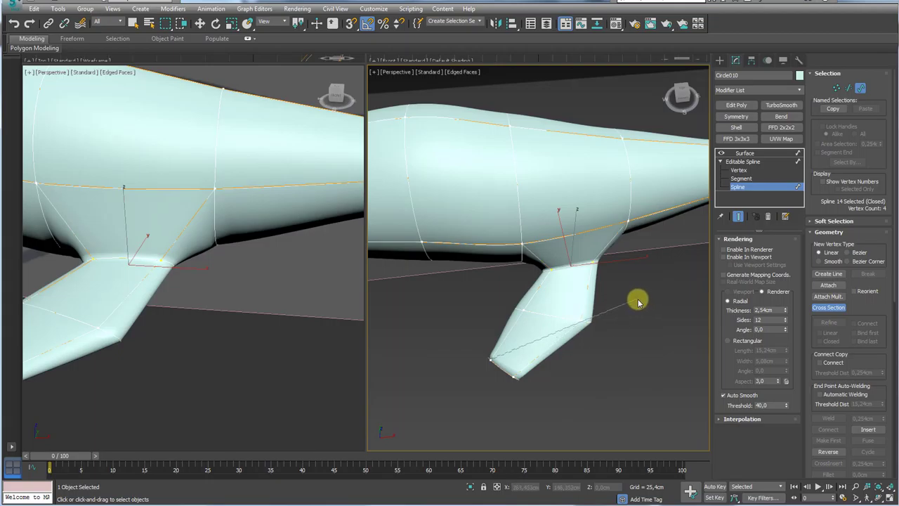
{"action": "middle_click_drag", "start_coordinate": [638, 302], "coordinate": [671, 205], "text": "alt"}
{"action": "left_click", "coordinate": [745, 177]}
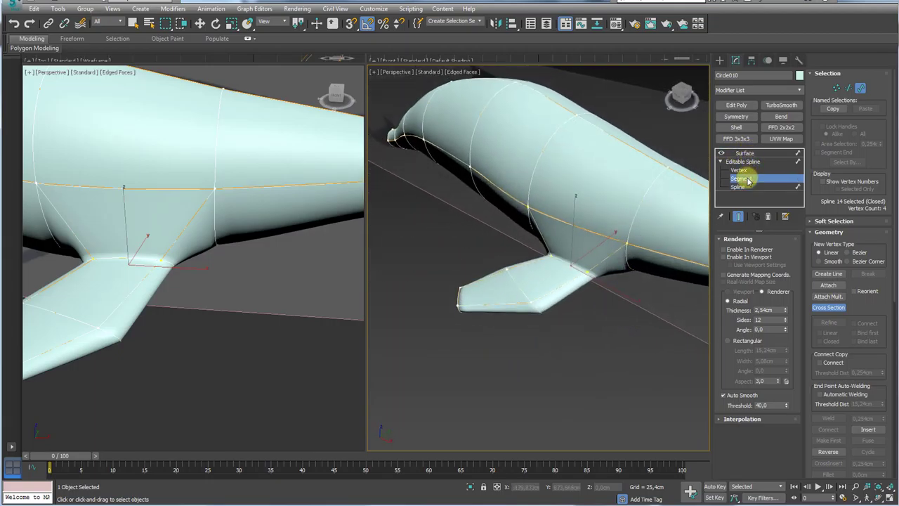
{"action": "middle_click_drag", "start_coordinate": [626, 305], "coordinate": [668, 219], "text": "alt"}
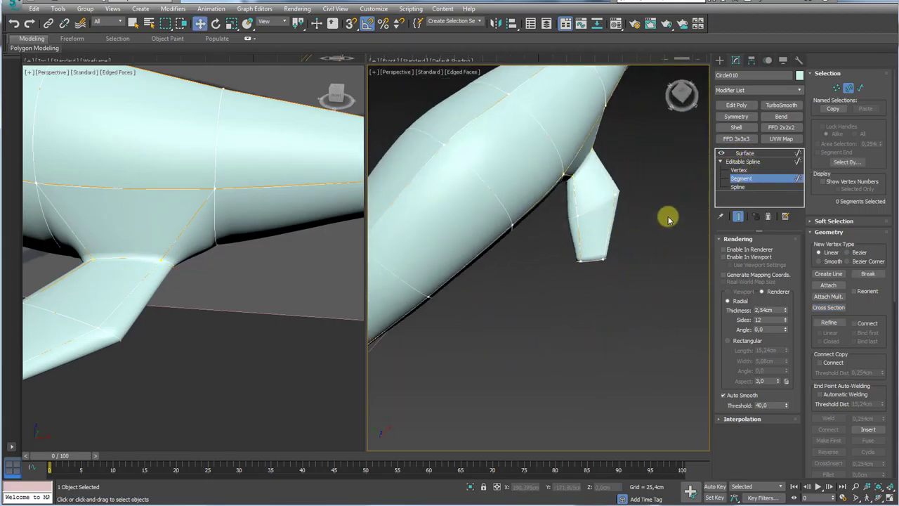
{"action": "left_click_drag", "start_coordinate": [573, 245], "coordinate": [574, 245]}
{"action": "middle_click_drag", "start_coordinate": [664, 240], "coordinate": [734, 164], "text": "alt"}
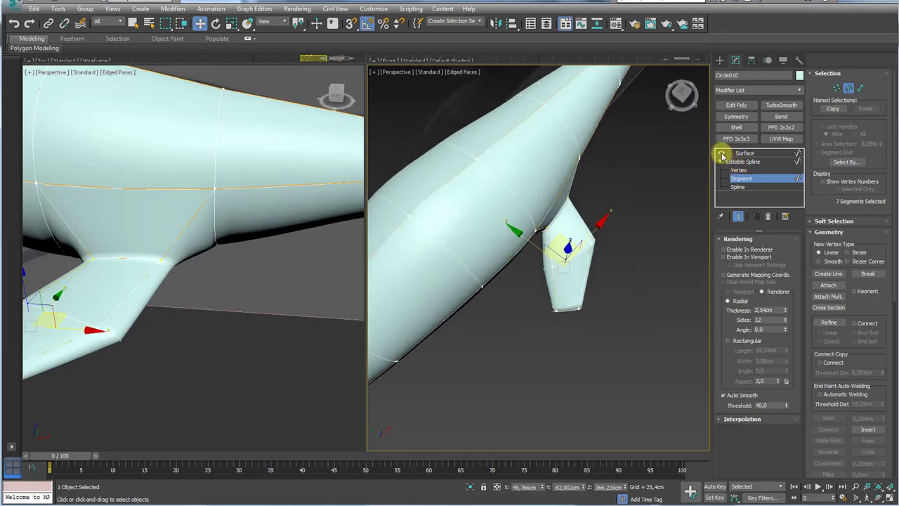
Turn off the Surface modifier's display and move the fin's lengthwise splines and body-joining lines clear of the rings.
{"action": "left_click", "coordinate": [722, 155]}
{"action": "left_click", "coordinate": [752, 188]}
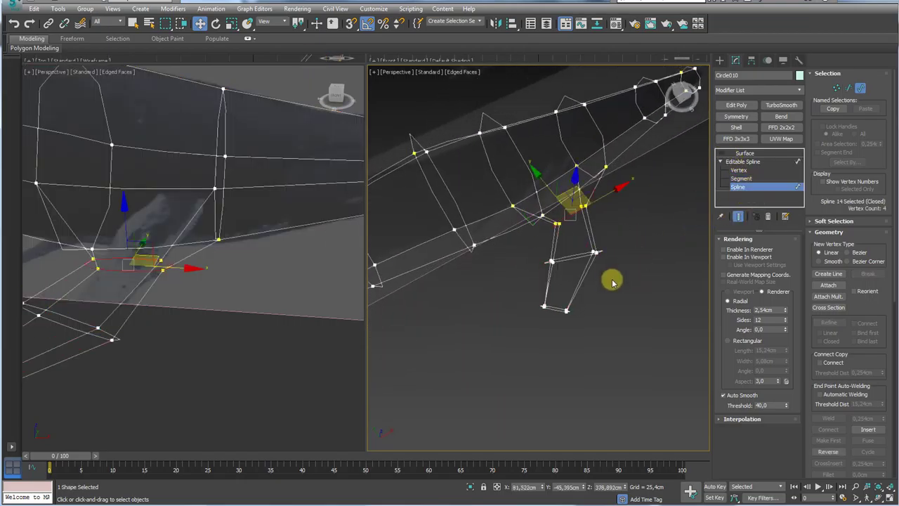
{"action": "left_click_drag", "start_coordinate": [613, 280], "coordinate": [536, 285]}
{"action": "scroll", "coordinate": [633, 241], "scroll_direction": "up", "scroll_amount": 3}
{"action": "middle_click_drag", "start_coordinate": [633, 241], "coordinate": [628, 251], "text": "alt"}
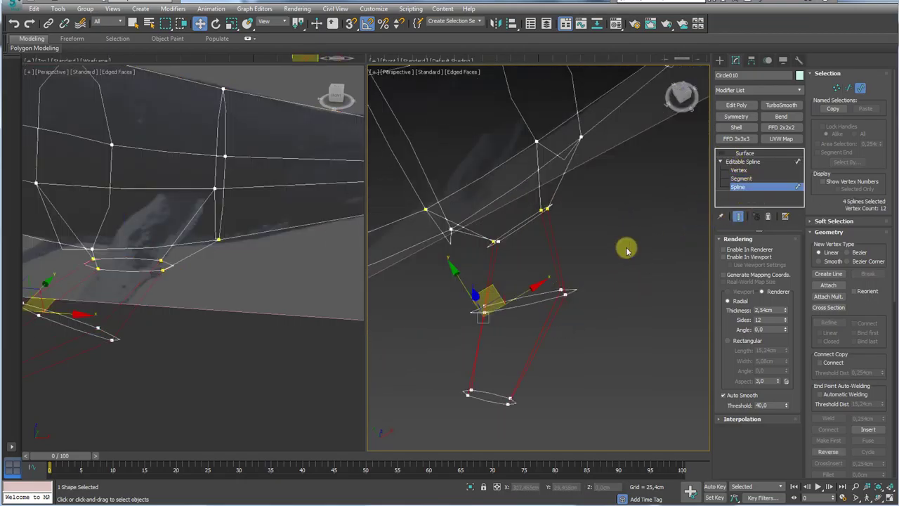
{"action": "left_click", "coordinate": [538, 192], "text": "ctrl"}
{"action": "left_click", "coordinate": [487, 224], "text": "ctrl"}
{"action": "left_click_drag", "start_coordinate": [463, 238], "coordinate": [462, 240], "text": "ctrl"}
{"action": "scroll", "coordinate": [472, 236], "scroll_direction": "down", "scroll_amount": 6}
{"action": "mouse_move", "coordinate": [483, 235]}
{"action": "middle_mouse_down", "text": "alt"}
{"action": "mouse_move", "coordinate": [494, 231]}
{"action": "mouse_move", "coordinate": [498, 209]}
{"action": "mouse_move", "coordinate": [570, 231]}
{"action": "mouse_move", "coordinate": [570, 249]}
{"action": "mouse_move", "coordinate": [497, 207]}
{"action": "mouse_move", "coordinate": [530, 208]}
{"action": "mouse_move", "coordinate": [629, 283]}
{"action": "middle_mouse_up", "text": "alt"}
Weld the overlapping fin base vertices of the separated splines with a 0,254 cm threshold.
{"action": "left_click", "coordinate": [739, 170]}
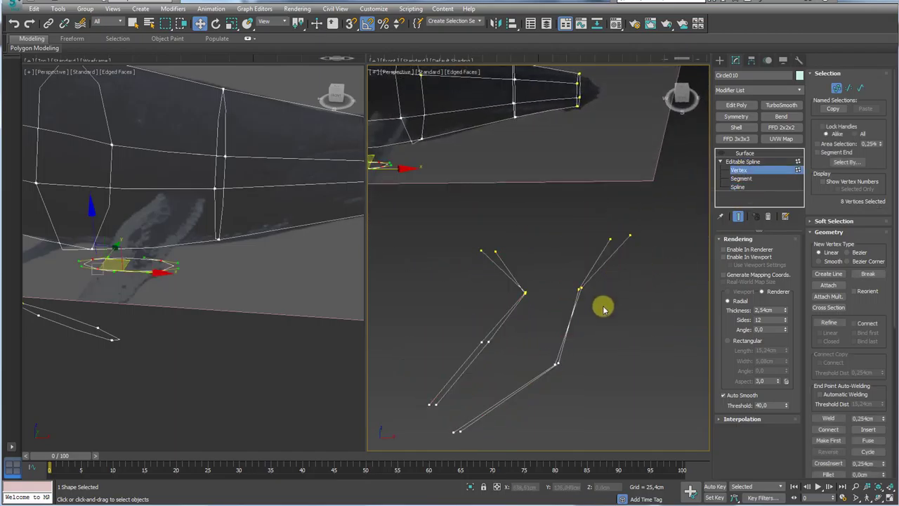
{"action": "left_click_drag", "start_coordinate": [512, 288], "coordinate": [514, 285]}
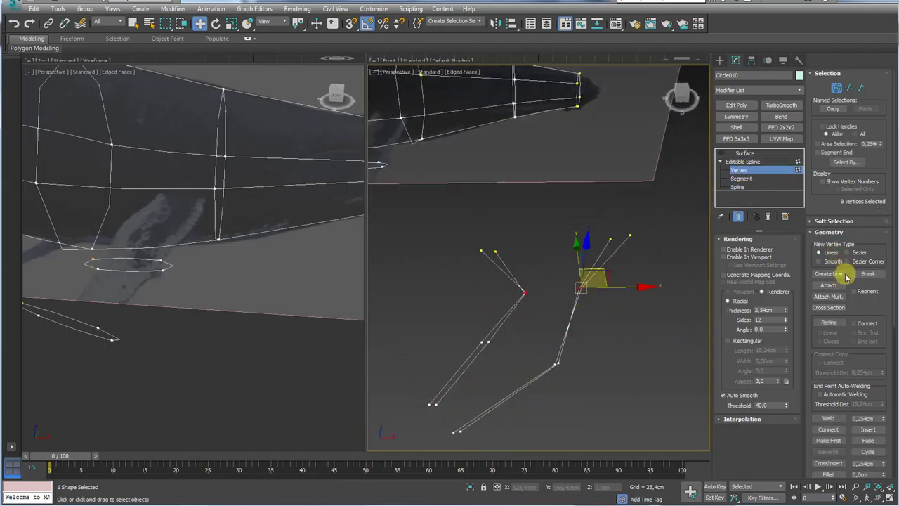
{"action": "scroll", "coordinate": [857, 320], "scroll_direction": "down", "scroll_amount": 4}
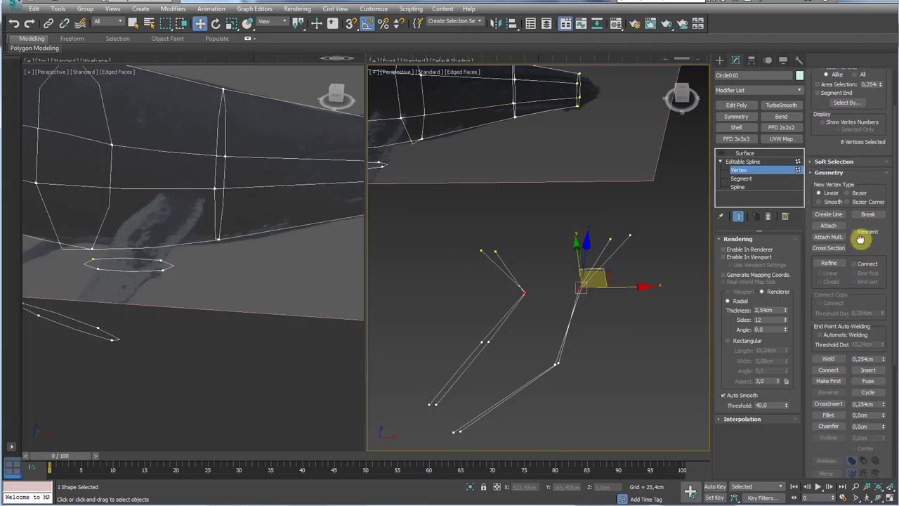
{"action": "left_click", "coordinate": [828, 297]}
{"action": "scroll", "coordinate": [569, 283], "scroll_direction": "down", "scroll_amount": 4}
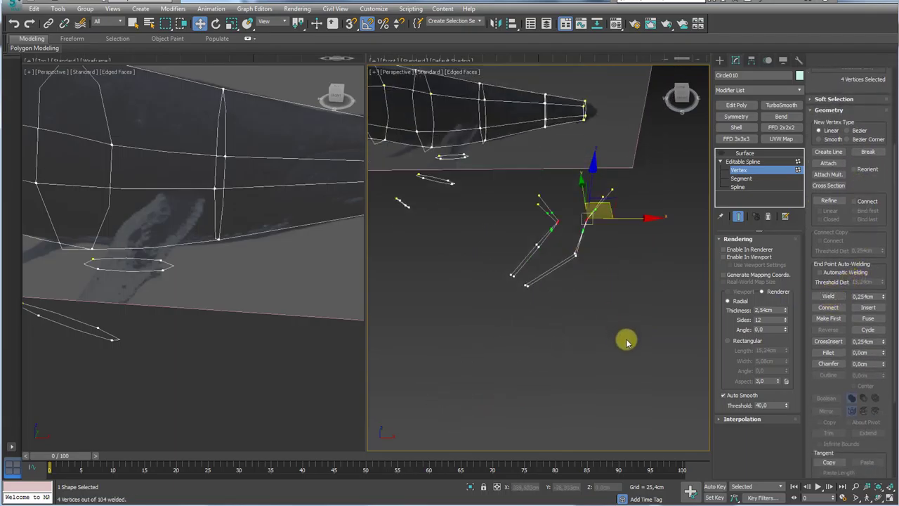
Convert all vertices of the separated fin splines to Smooth and then to Bezier.
{"action": "left_click_drag", "start_coordinate": [503, 187], "coordinate": [501, 185]}
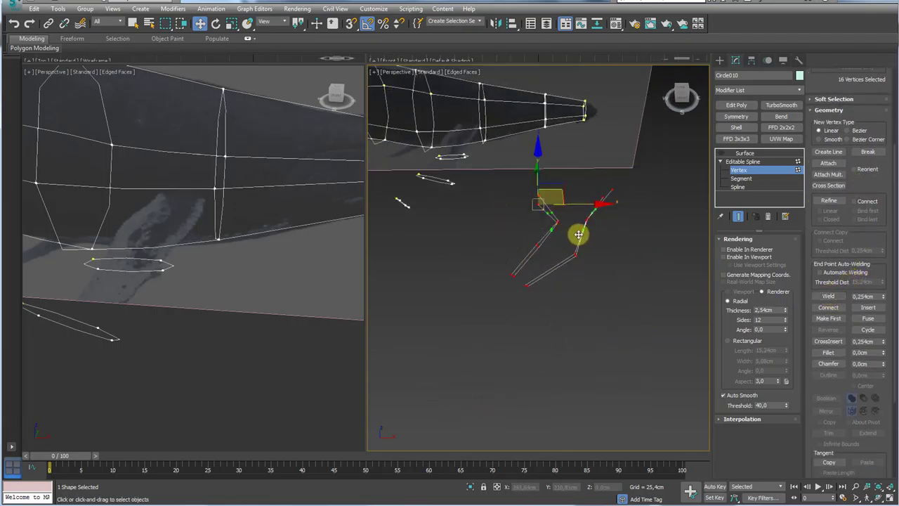
{"action": "right_click", "coordinate": [583, 215]}
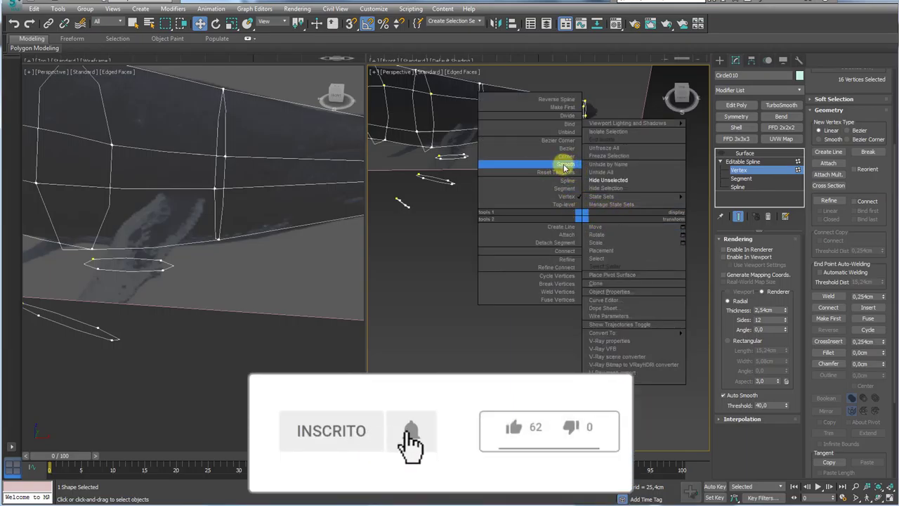
{"action": "left_click", "coordinate": [565, 165]}
{"action": "right_click", "coordinate": [582, 215]}
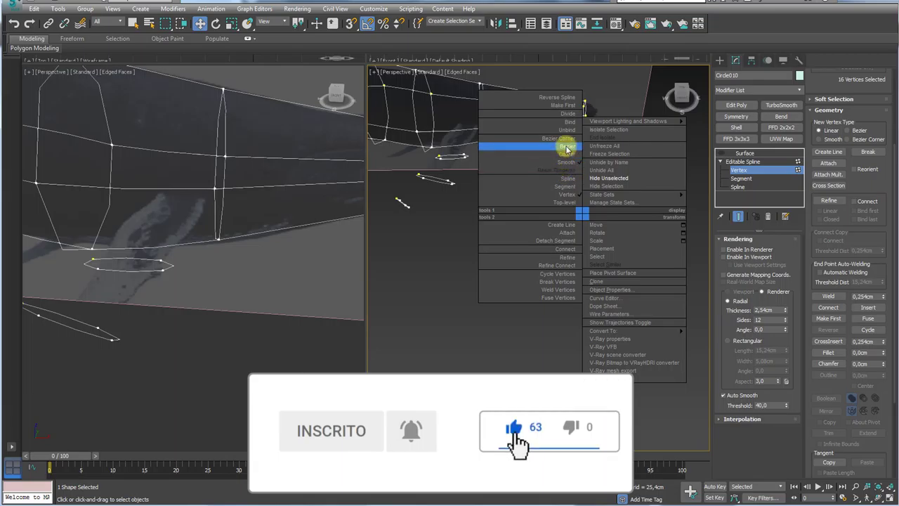
{"action": "left_click", "coordinate": [568, 149]}
{"action": "middle_click_drag", "start_coordinate": [592, 227], "coordinate": [593, 350], "text": "alt"}
{"action": "left_click_drag", "start_coordinate": [511, 297], "coordinate": [510, 297]}
{"action": "key", "text": "e"}
{"action": "key", "text": "r"}
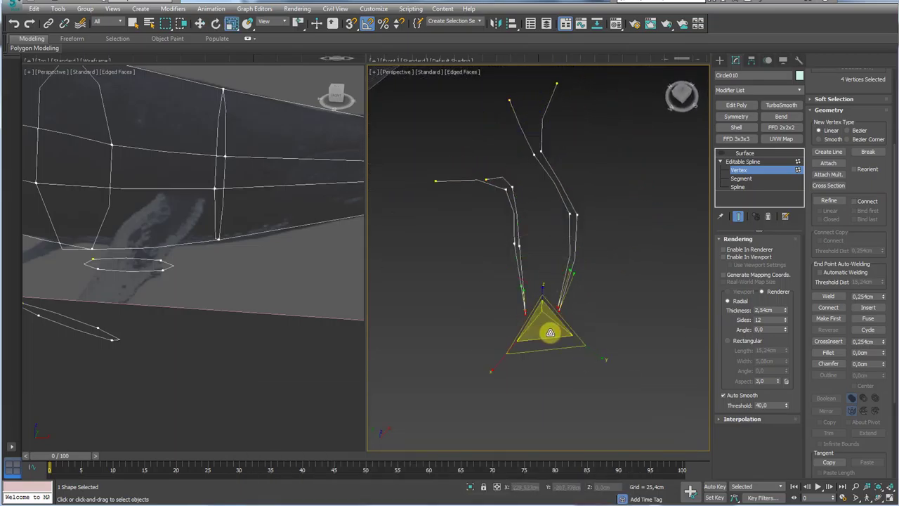
{"action": "middle_click_drag", "start_coordinate": [548, 331], "coordinate": [557, 297], "text": "alt"}
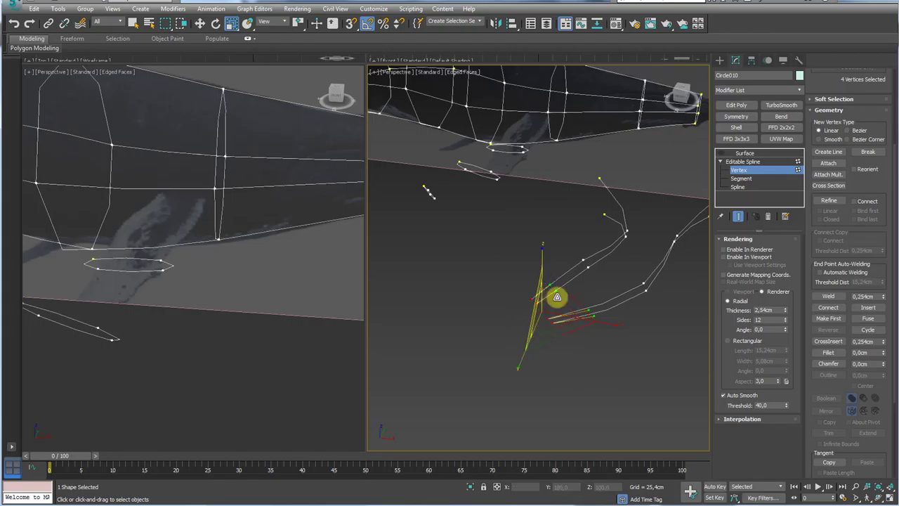
Select the four separated splines and move them back with 3D vertex snapping, placing an end vertex on its matching body vertex.
{"action": "left_click", "coordinate": [744, 164]}
{"action": "middle_click_drag", "start_coordinate": [627, 205], "coordinate": [649, 215], "text": "alt"}
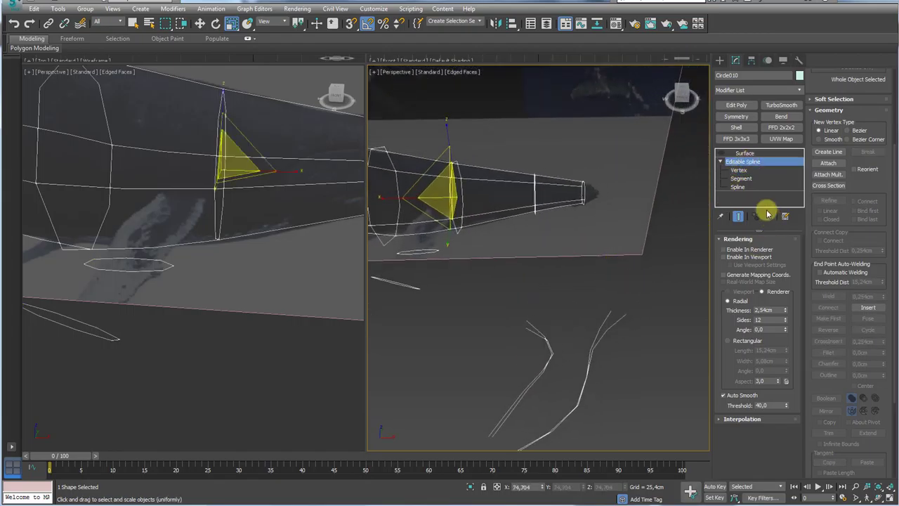
{"action": "left_click", "coordinate": [738, 186]}
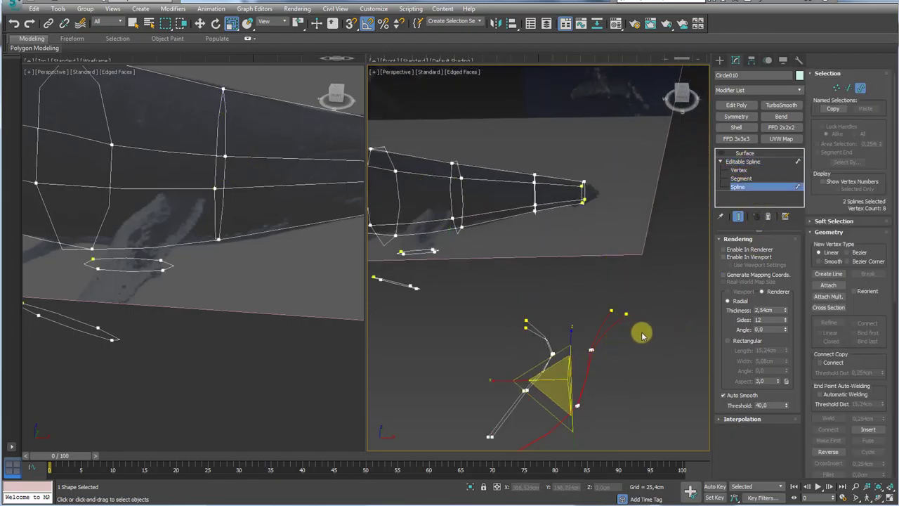
{"action": "key", "text": "ctrl+a"}
{"action": "key", "text": "s"}
{"action": "key", "text": "w"}
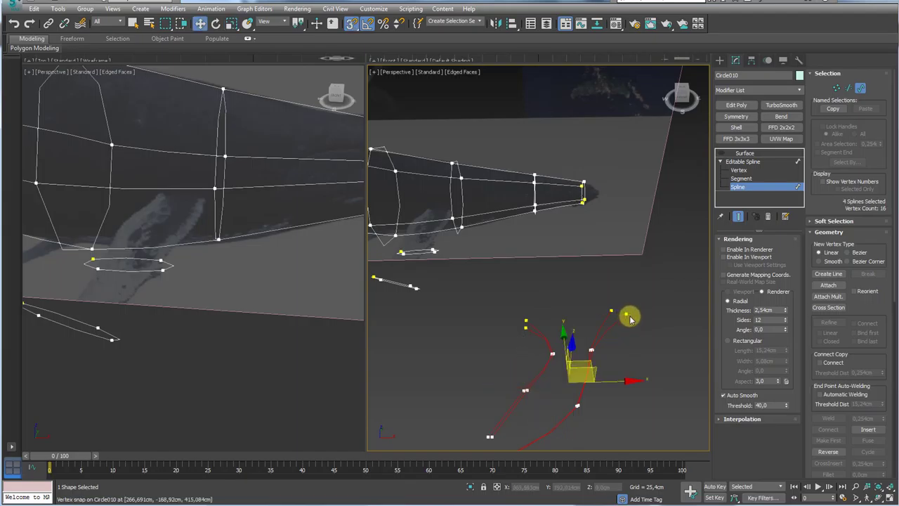
{"action": "left_click_drag", "start_coordinate": [627, 313], "coordinate": [454, 221]}
{"action": "middle_click_drag", "start_coordinate": [454, 222], "coordinate": [747, 179], "text": "alt"}
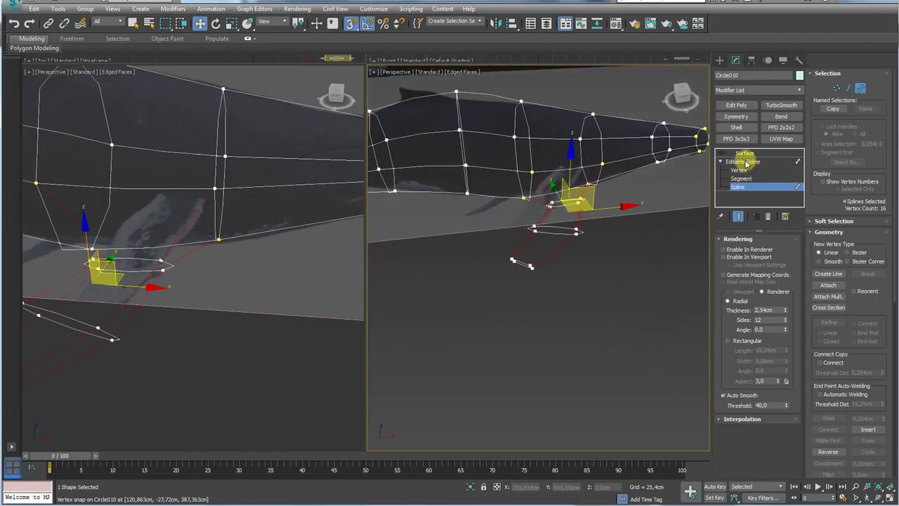
Leave spline editing and turn the Surface modifier's display back on.
{"action": "left_click", "coordinate": [748, 163]}
{"action": "left_click", "coordinate": [742, 153]}
{"action": "left_click", "coordinate": [722, 153]}
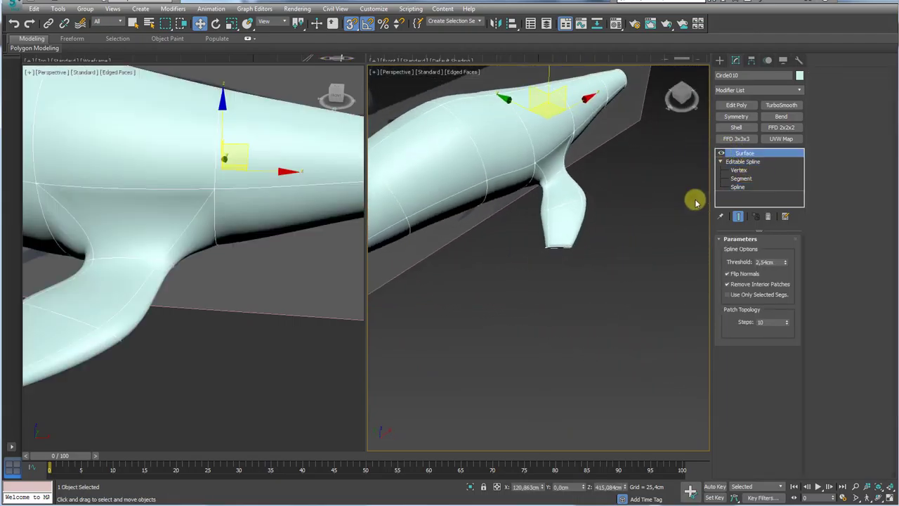
{"action": "left_click", "coordinate": [739, 170]}
{"action": "left_click_drag", "start_coordinate": [592, 281], "coordinate": [532, 238]}
{"action": "key", "text": "z"}
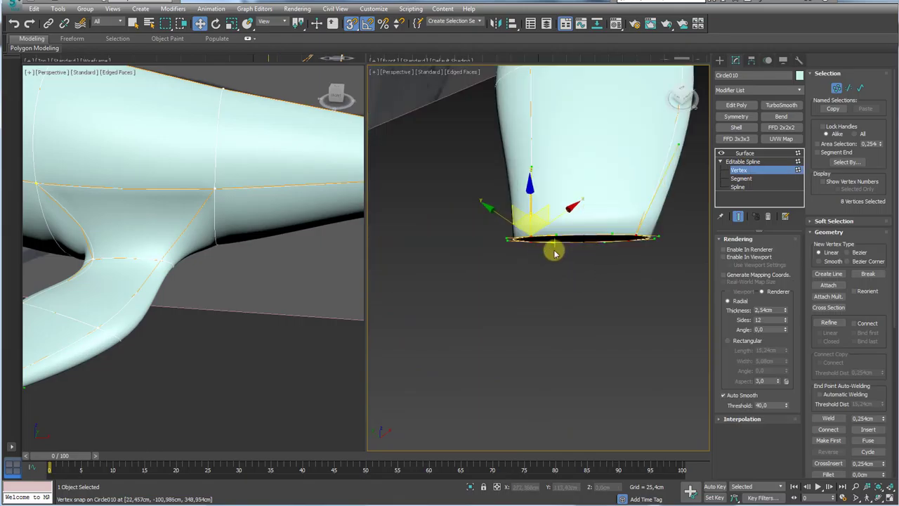
{"action": "key", "text": "e"}
{"action": "key", "text": "r"}
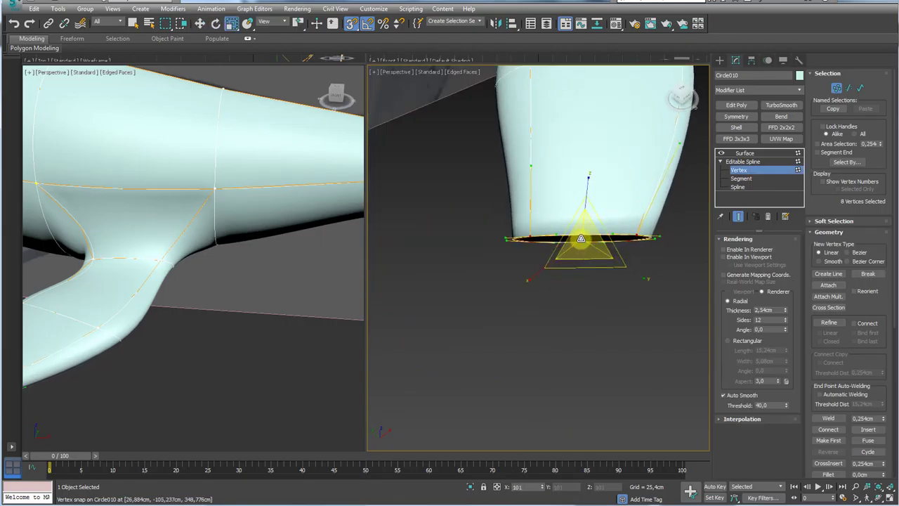
Select the closed ring spline at the pectoral fin's open tip, ready to move with vertex snapping off.
{"action": "left_click", "coordinate": [748, 188]}
{"action": "left_click_drag", "start_coordinate": [576, 241], "coordinate": [576, 239]}
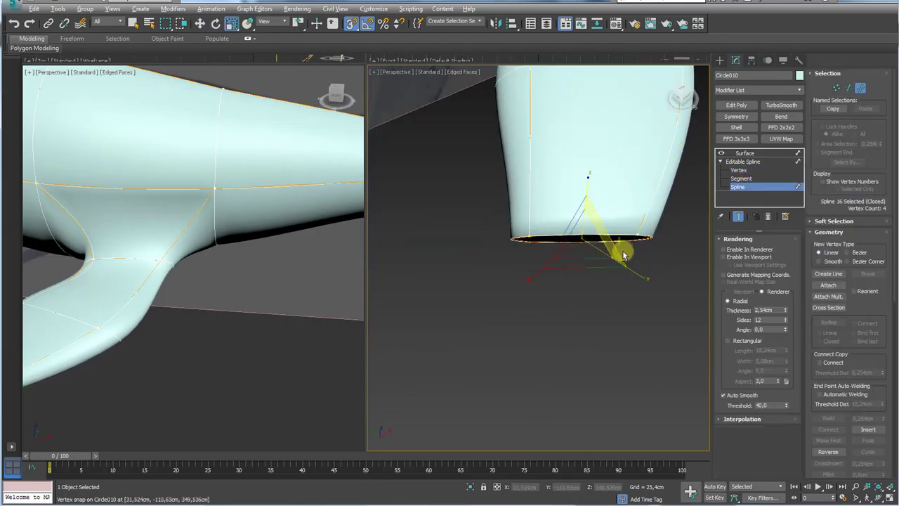
{"action": "middle_click_drag", "start_coordinate": [622, 253], "coordinate": [554, 215], "text": "alt"}
{"action": "middle_click_drag", "start_coordinate": [552, 248], "coordinate": [624, 280], "text": "alt"}
{"action": "key", "text": "w"}
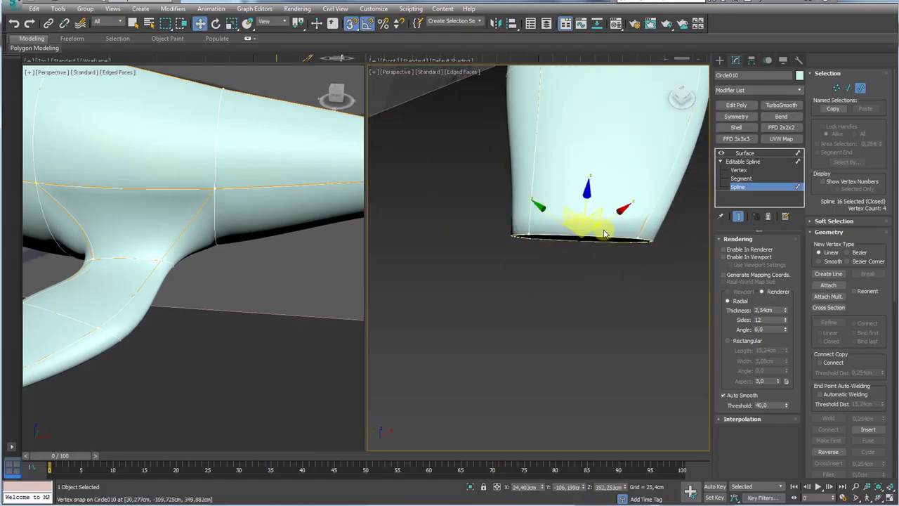
{"action": "middle_click_drag", "start_coordinate": [603, 227], "coordinate": [600, 240], "text": "alt"}
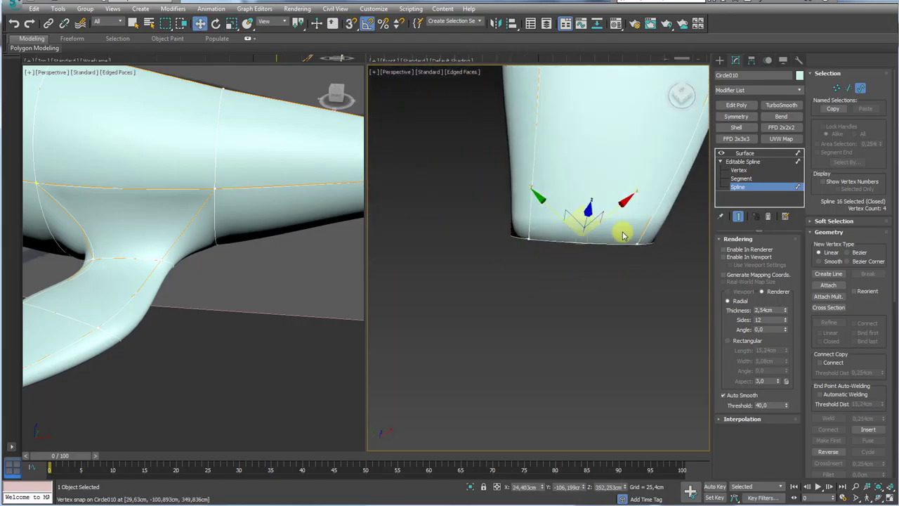
{"action": "middle_click_drag", "start_coordinate": [589, 271], "coordinate": [594, 209], "text": "alt"}
{"action": "mouse_move", "coordinate": [637, 227]}
{"action": "left_mouse_down"}
{"action": "mouse_move", "coordinate": [512, 227]}
{"action": "mouse_move", "coordinate": [655, 240]}
{"action": "left_mouse_up"}
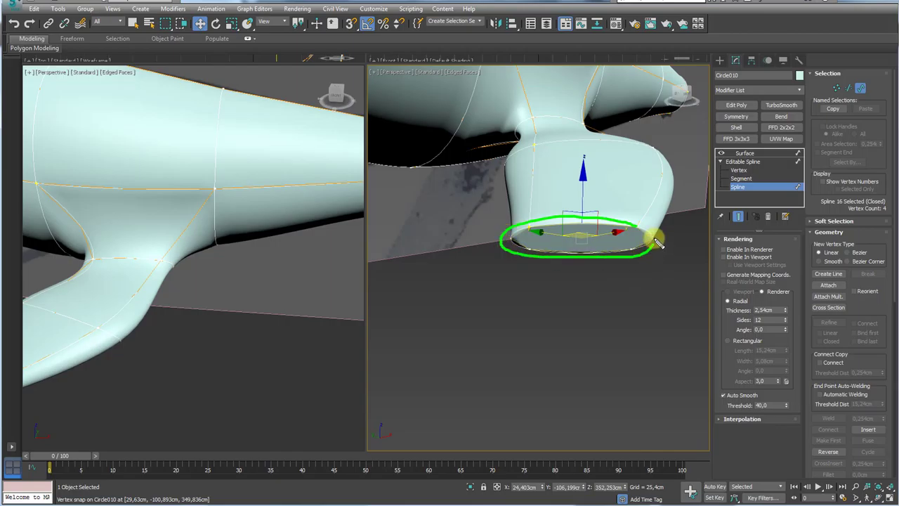
Turn off the Surface modifier's display and place a smaller copy of the fin's end spline just beyond it.
{"action": "middle_click_drag", "start_coordinate": [622, 207], "coordinate": [592, 236], "text": "alt"}
{"action": "left_click", "coordinate": [720, 152]}
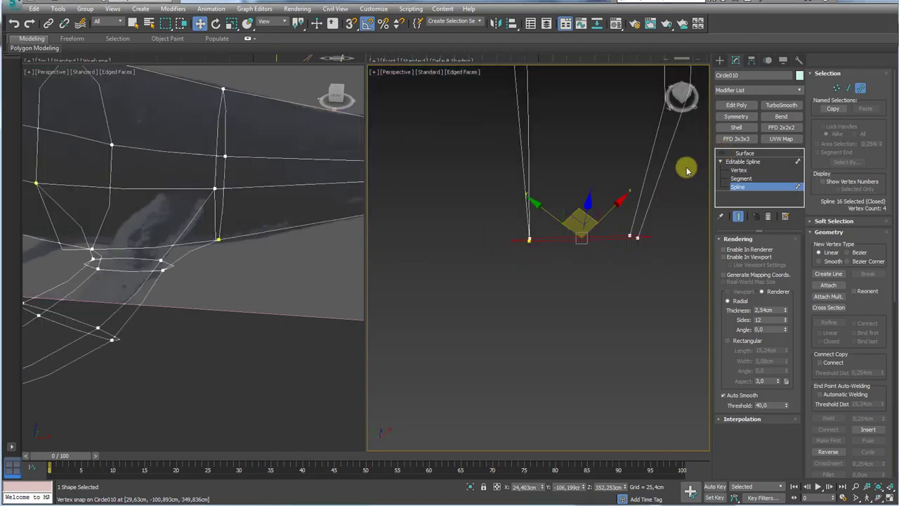
{"action": "left_click", "coordinate": [574, 253]}
{"action": "middle_click_drag", "start_coordinate": [574, 255], "coordinate": [594, 281], "text": "alt"}
{"action": "middle_click_drag", "start_coordinate": [580, 315], "coordinate": [617, 320], "text": "alt"}
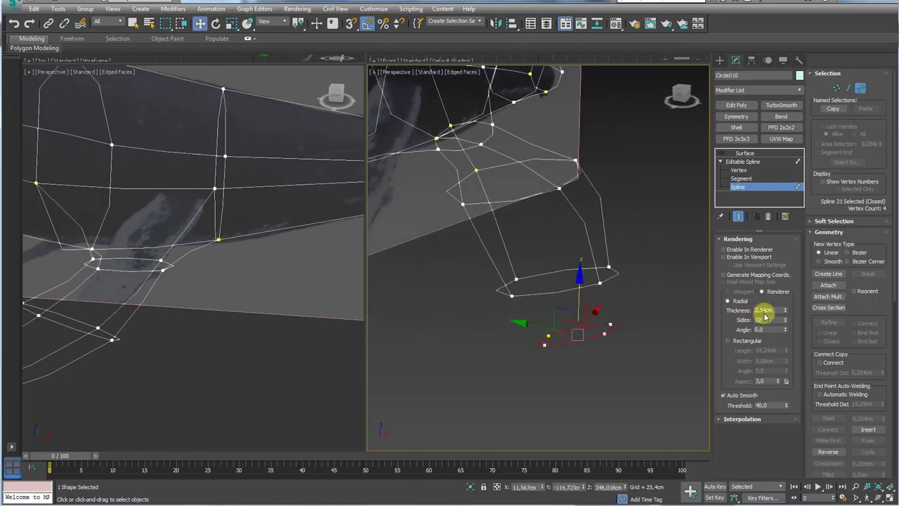
Connect the fin's former end spline to the smaller copied spline with Cross Section.
{"action": "left_click", "coordinate": [829, 297]}
{"action": "left_click", "coordinate": [830, 308]}
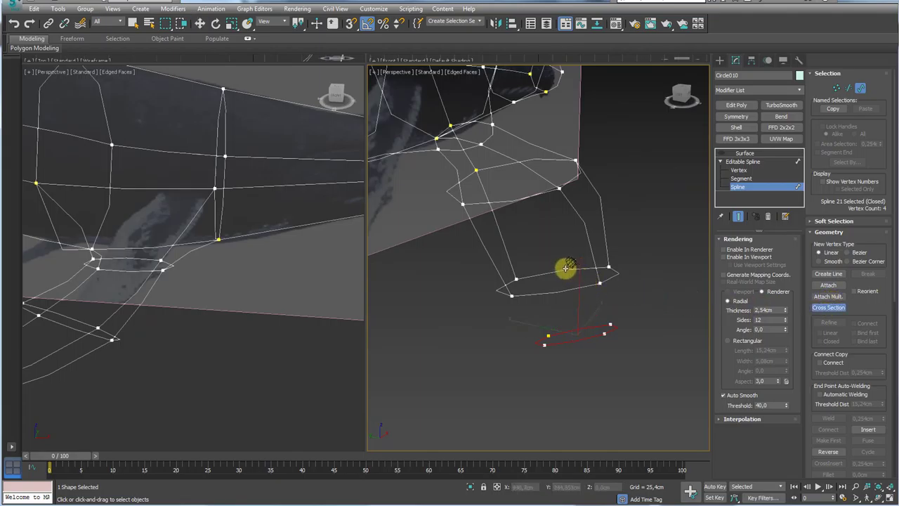
{"action": "left_click", "coordinate": [566, 268]}
{"action": "left_click", "coordinate": [588, 327]}
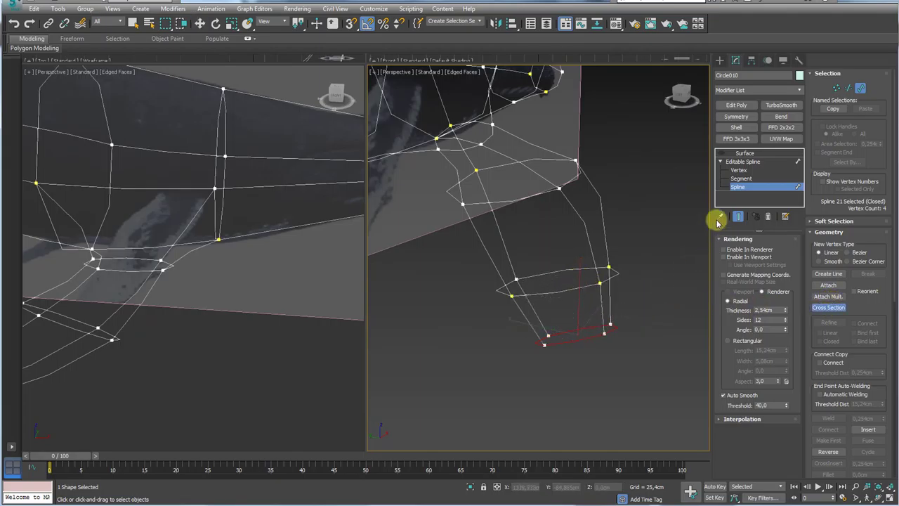
Weld the overlapping vertices around the fin's former end ring and turn the Surface modifier's display back on.
{"action": "left_click", "coordinate": [738, 171]}
{"action": "middle_click_drag", "start_coordinate": [626, 238], "coordinate": [632, 287], "text": "alt"}
{"action": "right_click", "coordinate": [645, 291]}
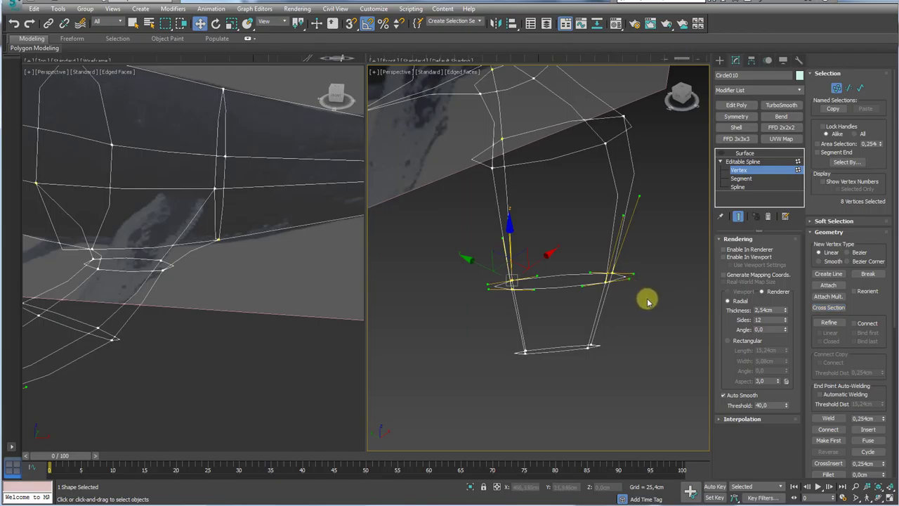
{"action": "left_click_drag", "start_coordinate": [608, 283], "coordinate": [629, 295], "text": "ctrl"}
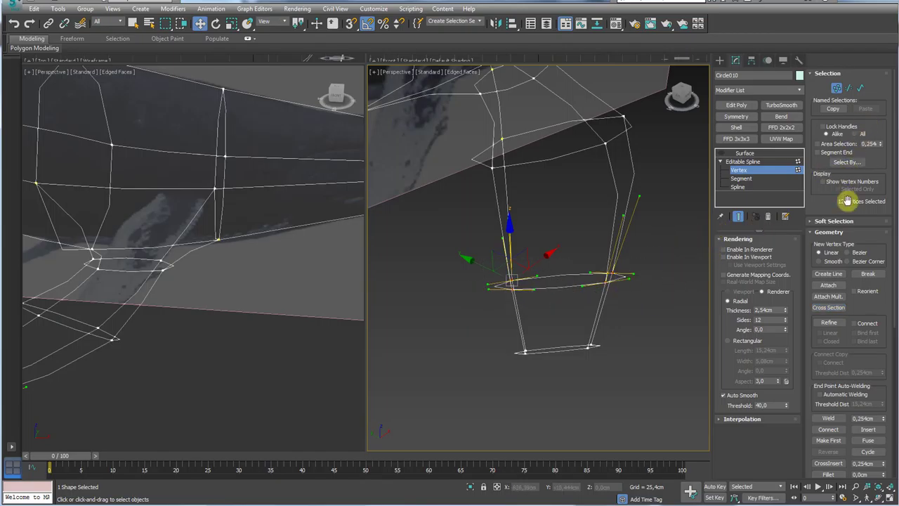
{"action": "scroll", "coordinate": [869, 305], "scroll_direction": "down", "scroll_amount": 3}
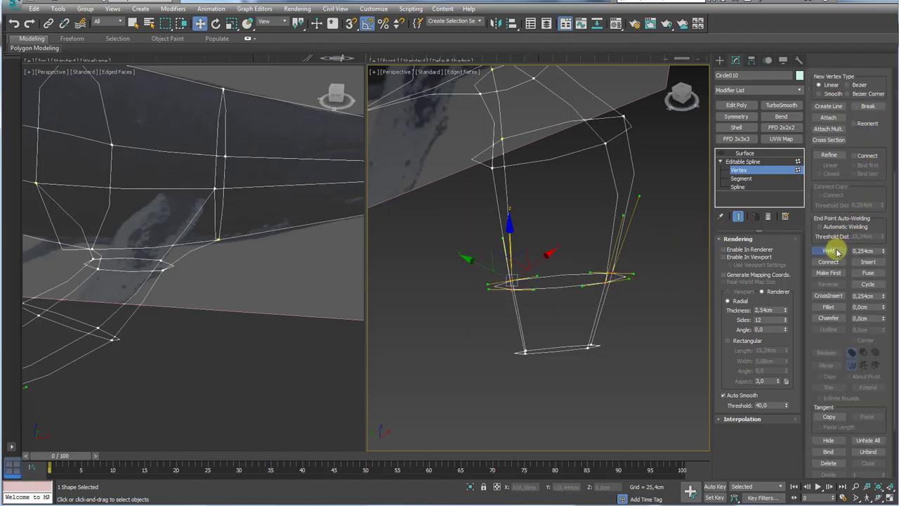
{"action": "left_click", "coordinate": [833, 251]}
{"action": "middle_click_drag", "start_coordinate": [656, 303], "coordinate": [638, 307], "text": "alt"}
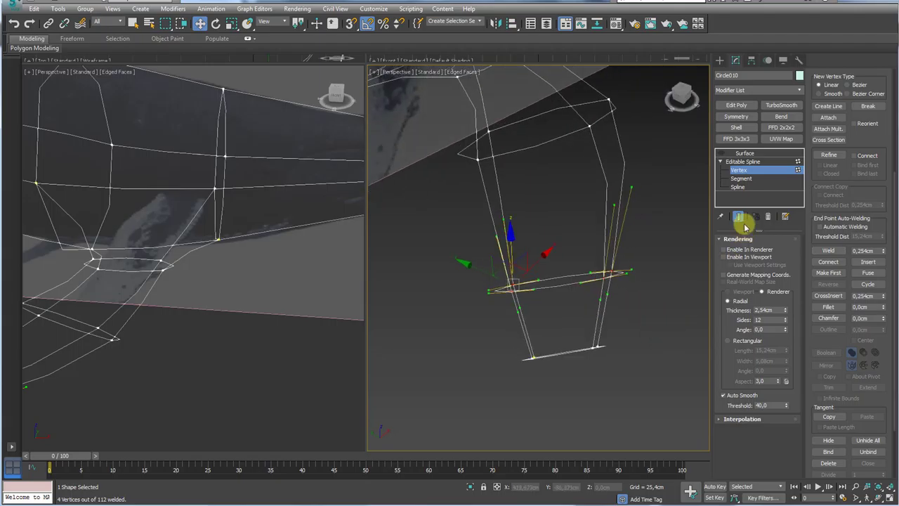
{"action": "left_click", "coordinate": [723, 154]}
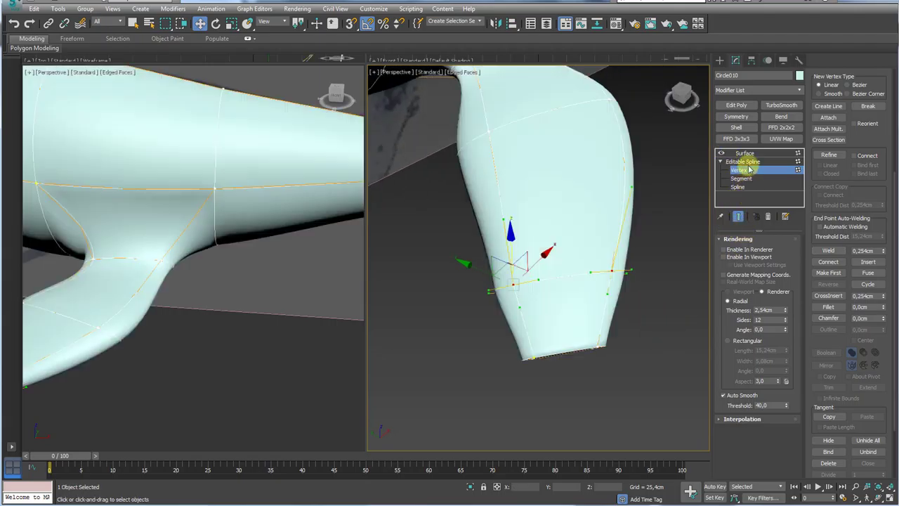
Select all vertices of the fin's open end ring, fuse them to one point and weld them.
{"action": "left_click", "coordinate": [748, 162]}
{"action": "left_click", "coordinate": [741, 171]}
{"action": "left_click_drag", "start_coordinate": [531, 372], "coordinate": [530, 374]}
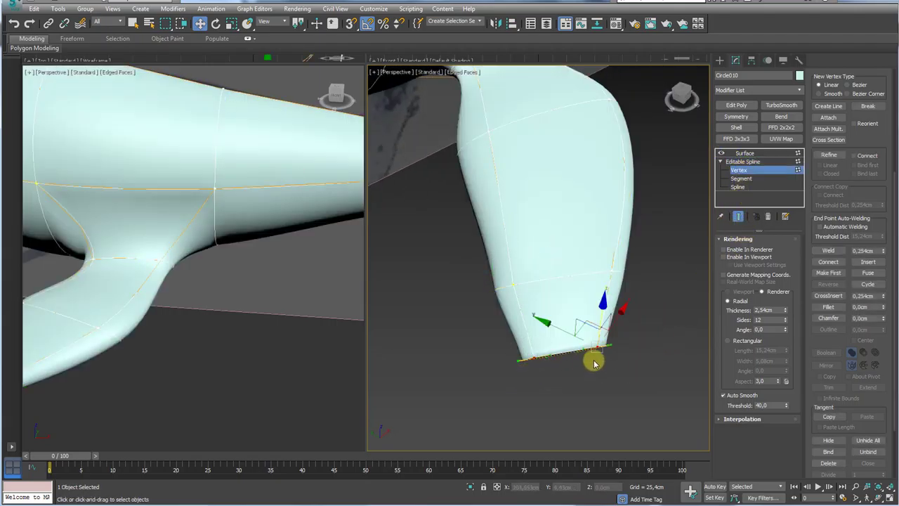
{"action": "middle_click_drag", "start_coordinate": [594, 361], "coordinate": [597, 316], "text": "alt"}
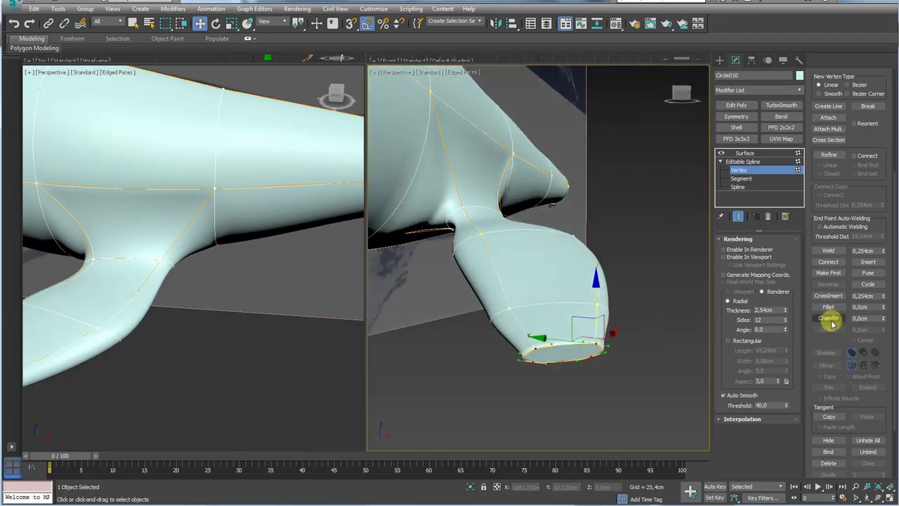
{"action": "left_click", "coordinate": [868, 273]}
{"action": "left_click", "coordinate": [828, 251]}
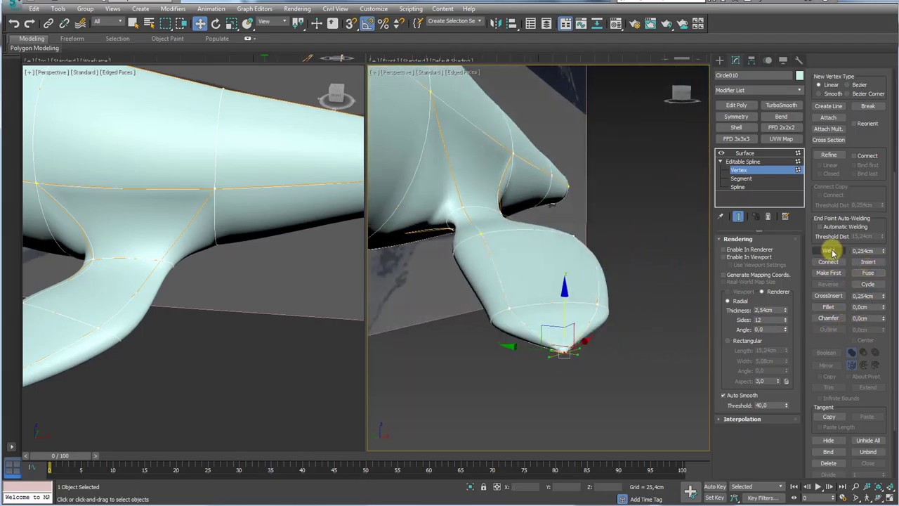
Adjust the Bezier handles of the fin-tip vertex to give the tip a rounder outline.
{"action": "middle_click_drag", "start_coordinate": [586, 345], "coordinate": [614, 413], "text": "alt"}
{"action": "key", "text": "r"}
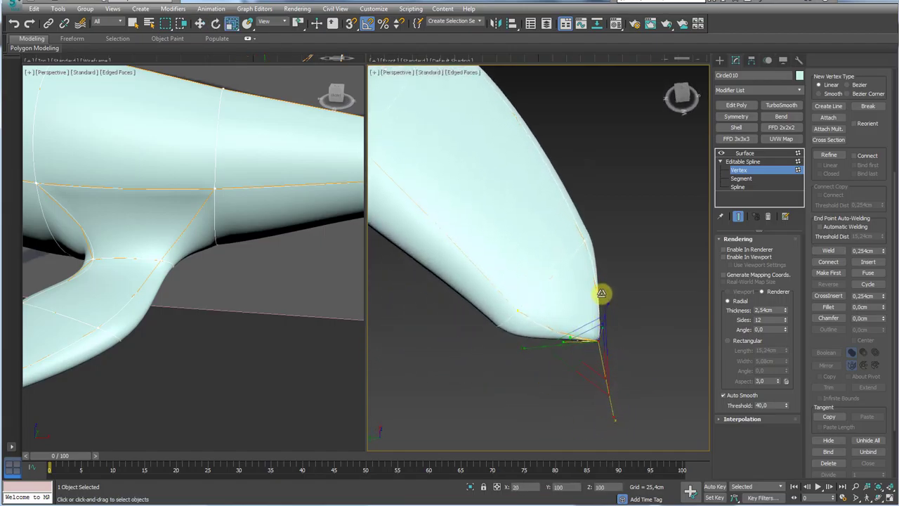
{"action": "left_click", "coordinate": [593, 346]}
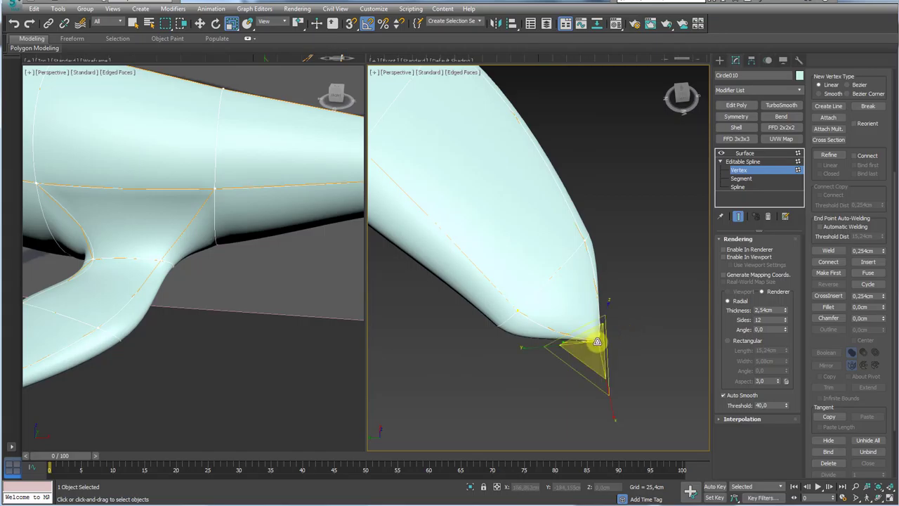
{"action": "middle_click_drag", "start_coordinate": [634, 268], "coordinate": [586, 317], "text": "alt"}
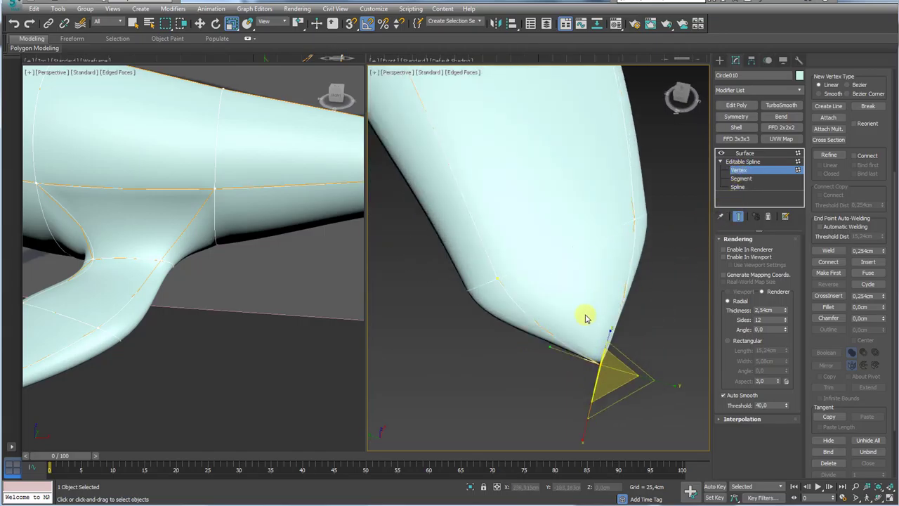
{"action": "key", "text": "w"}
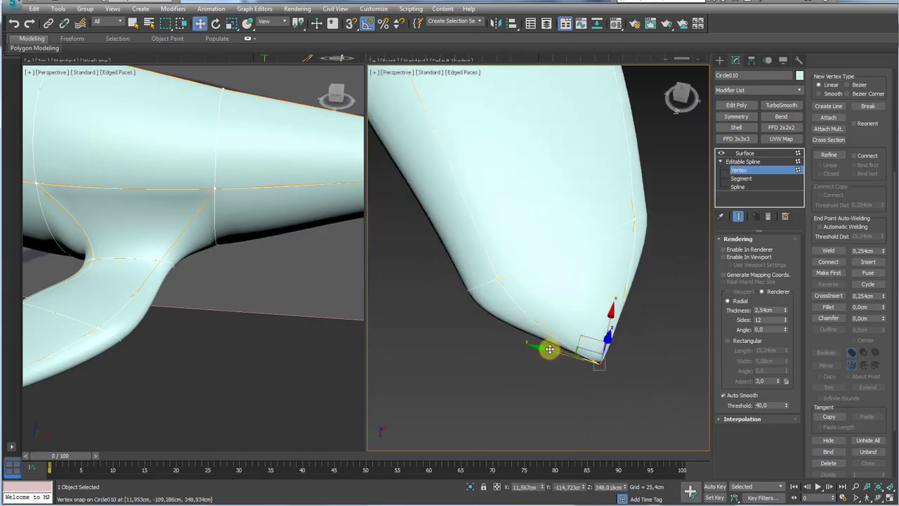
{"action": "middle_click_drag", "start_coordinate": [550, 347], "coordinate": [543, 356], "text": "alt"}
{"action": "left_click_drag", "start_coordinate": [554, 339], "coordinate": [550, 378]}
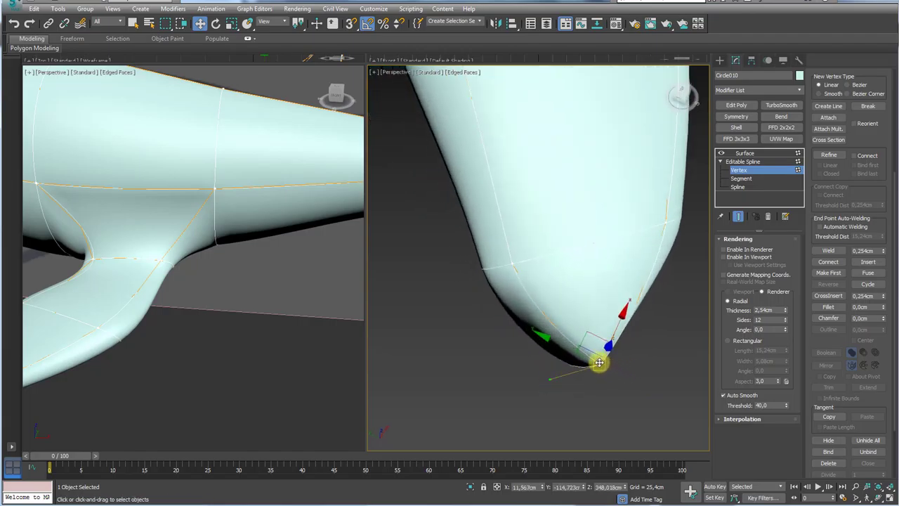
{"action": "left_click_drag", "start_coordinate": [593, 338], "coordinate": [615, 363]}
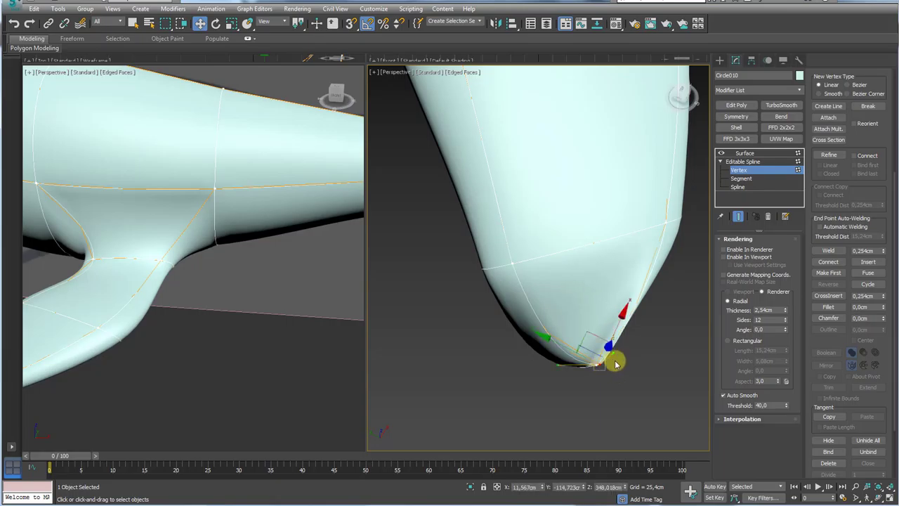
Select the fin-tip vertex and rotate its handles to flatten the drooping tip surface.
{"action": "scroll", "coordinate": [614, 364], "scroll_direction": "up", "scroll_amount": 2}
{"action": "scroll", "coordinate": [613, 363], "scroll_direction": "down", "scroll_amount": 4}
{"action": "middle_click_drag", "start_coordinate": [575, 365], "coordinate": [593, 290], "text": "alt"}
{"action": "scroll", "coordinate": [585, 309], "scroll_direction": "up", "scroll_amount": 3}
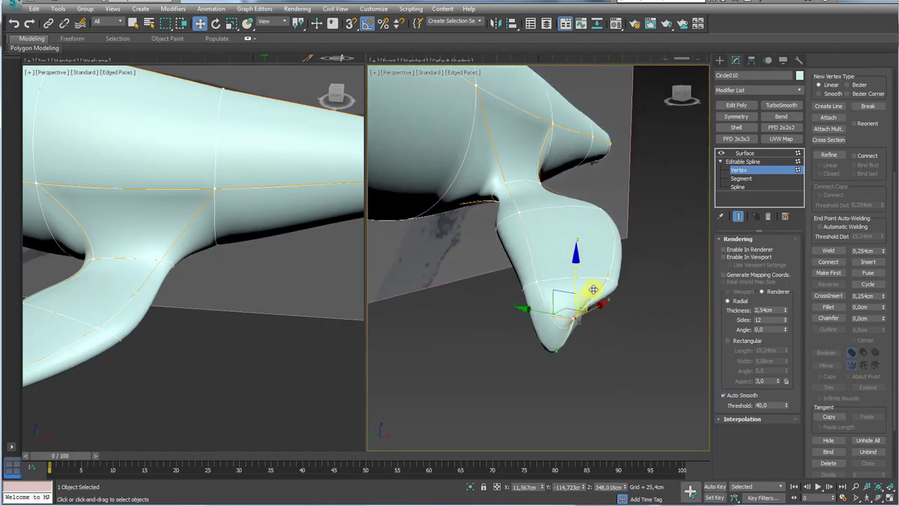
{"action": "left_click", "coordinate": [573, 319]}
{"action": "middle_click_drag", "start_coordinate": [580, 340], "coordinate": [594, 292], "text": "alt"}
{"action": "key", "text": "e"}
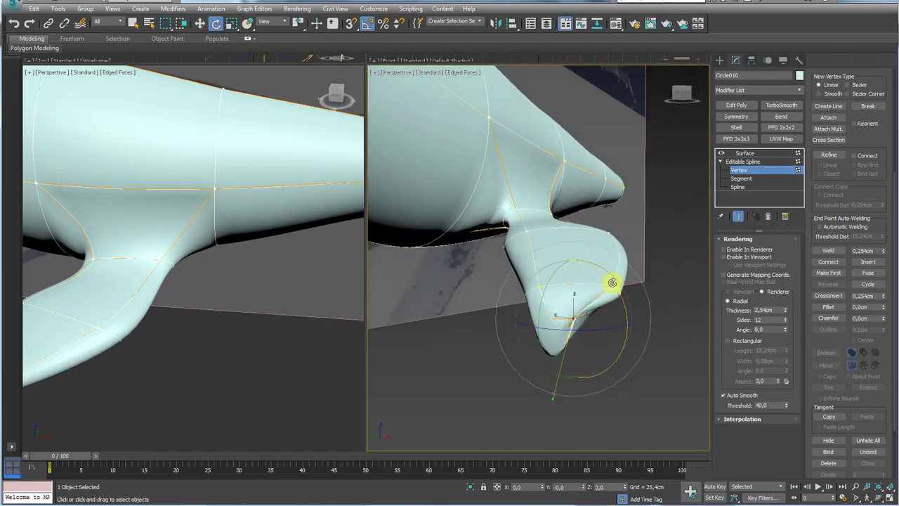
{"action": "left_click_drag", "start_coordinate": [613, 283], "coordinate": [629, 312]}
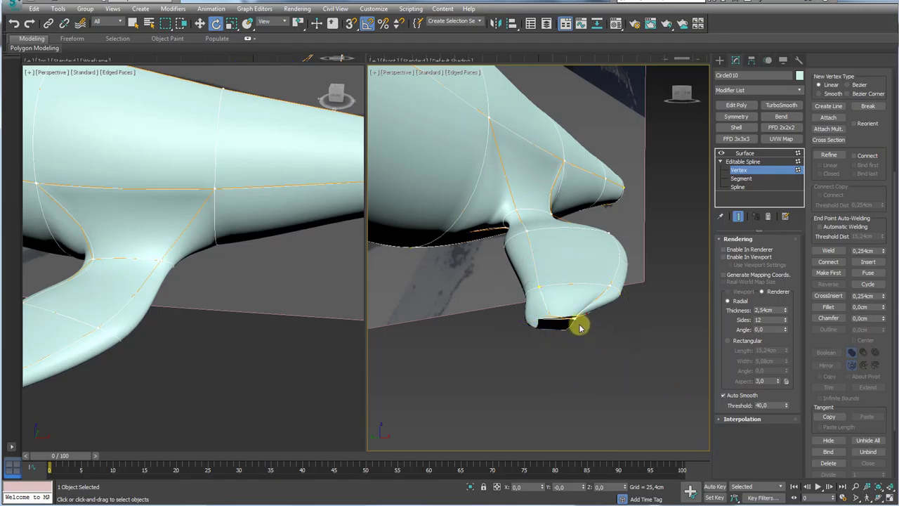
{"action": "mouse_move", "coordinate": [618, 296]}
{"action": "left_mouse_down"}
{"action": "mouse_move", "coordinate": [626, 309]}
{"action": "mouse_move", "coordinate": [621, 303]}
{"action": "left_mouse_up"}
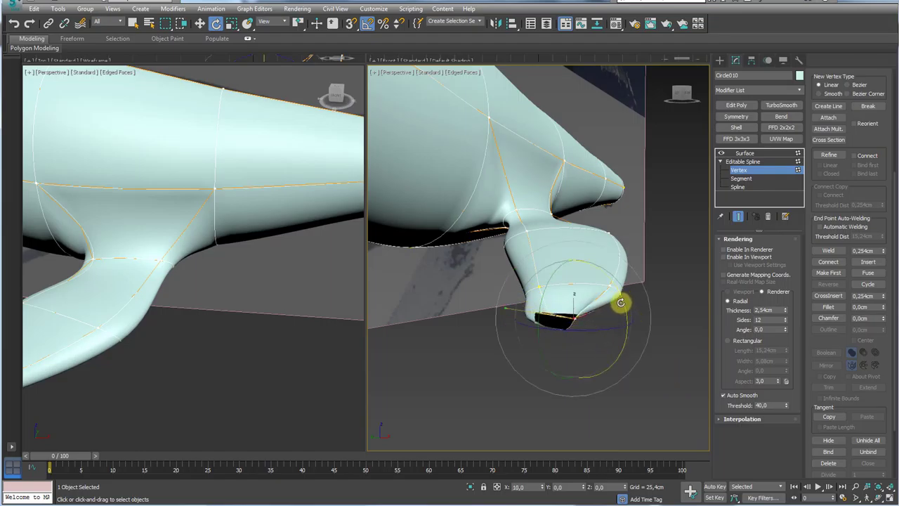
Move the fin-tip vertex down and rotate its handles further to round off the tip.
{"action": "scroll", "coordinate": [573, 318], "scroll_direction": "up", "scroll_amount": 6}
{"action": "scroll", "coordinate": [580, 320], "scroll_direction": "down", "scroll_amount": 3}
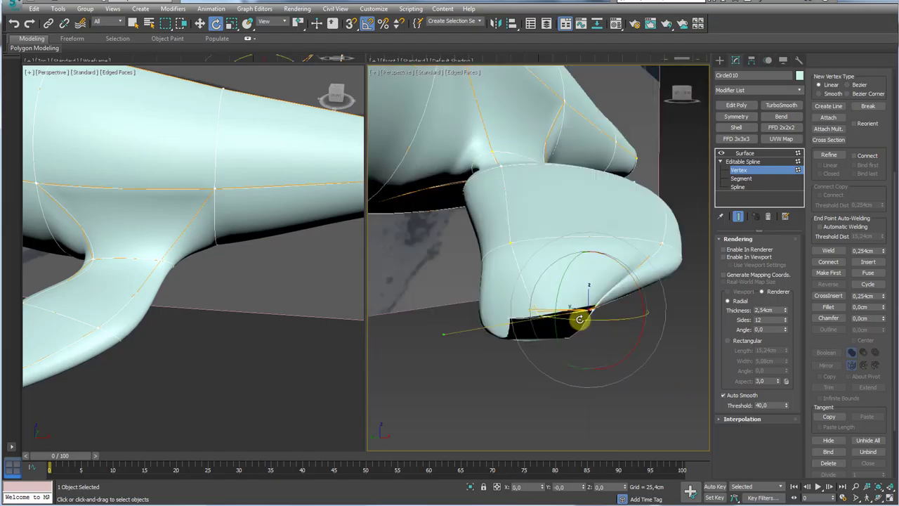
{"action": "key", "text": "w"}
{"action": "left_click_drag", "start_coordinate": [597, 285], "coordinate": [599, 314]}
{"action": "key", "text": "e"}
{"action": "left_click_drag", "start_coordinate": [642, 285], "coordinate": [653, 309]}
{"action": "left_click", "coordinate": [688, 343]}
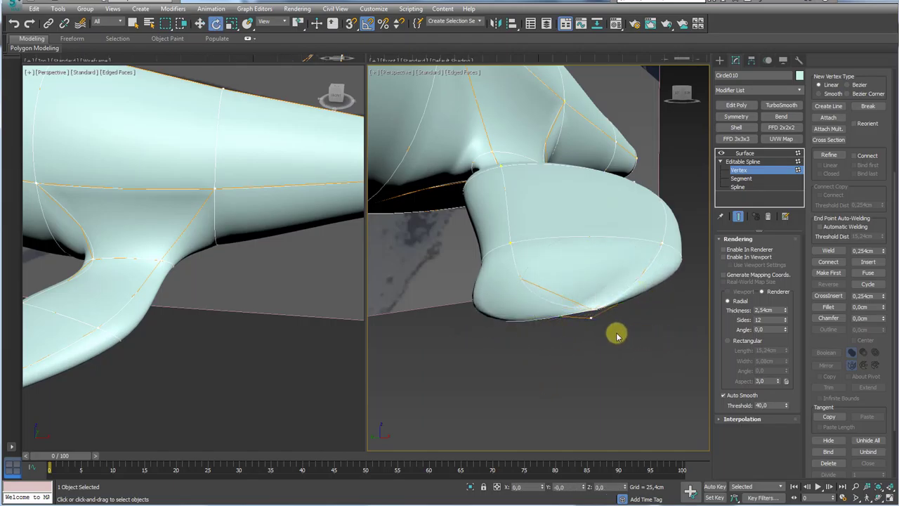
Copy the closed spline at the open tail end a short distance outward along X.
{"action": "scroll", "coordinate": [614, 329], "scroll_direction": "down", "scroll_amount": 5}
{"action": "middle_click_drag", "start_coordinate": [611, 329], "coordinate": [544, 335], "text": "alt"}
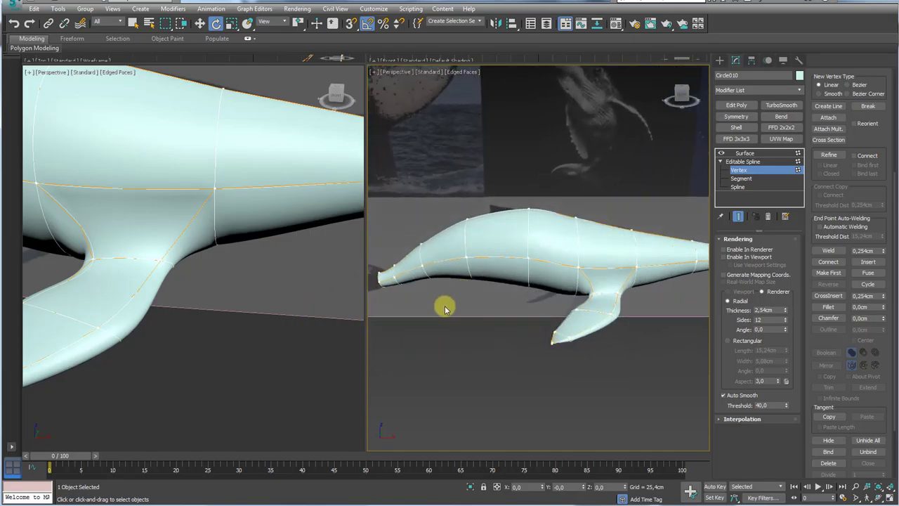
{"action": "middle_click_drag", "start_coordinate": [450, 306], "coordinate": [653, 312], "text": "alt"}
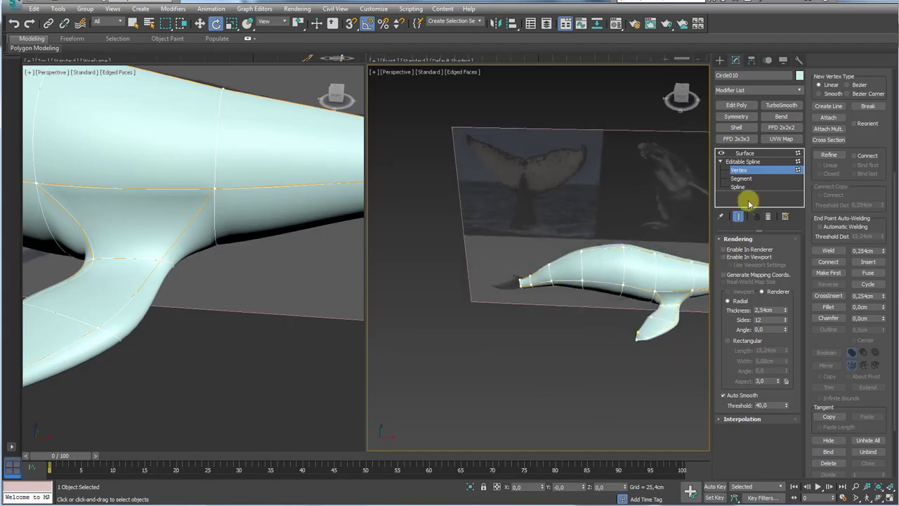
{"action": "middle_click_drag", "start_coordinate": [541, 285], "coordinate": [559, 304], "text": "alt"}
{"action": "scroll", "coordinate": [558, 304], "scroll_direction": "up", "scroll_amount": 5}
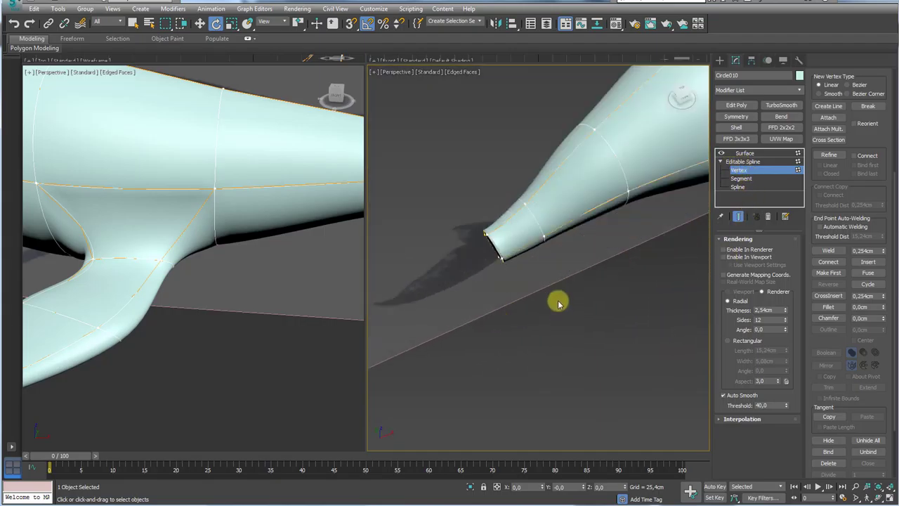
{"action": "left_click", "coordinate": [738, 187]}
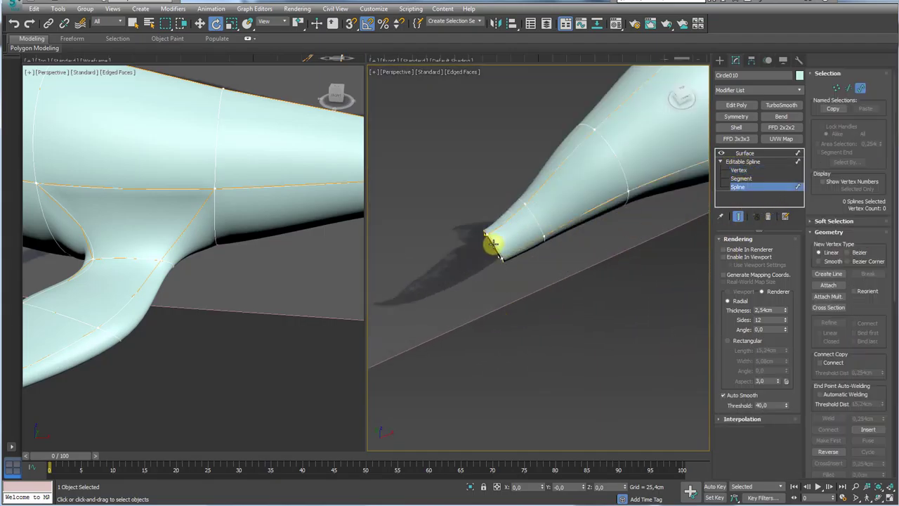
{"action": "left_click", "coordinate": [493, 243]}
{"action": "key", "text": "w"}
{"action": "mouse_move", "coordinate": [500, 239]}
{"action": "middle_mouse_down", "text": "alt"}
{"action": "mouse_move", "coordinate": [460, 263]}
{"action": "mouse_move", "coordinate": [507, 223]}
{"action": "middle_mouse_up", "text": "alt"}
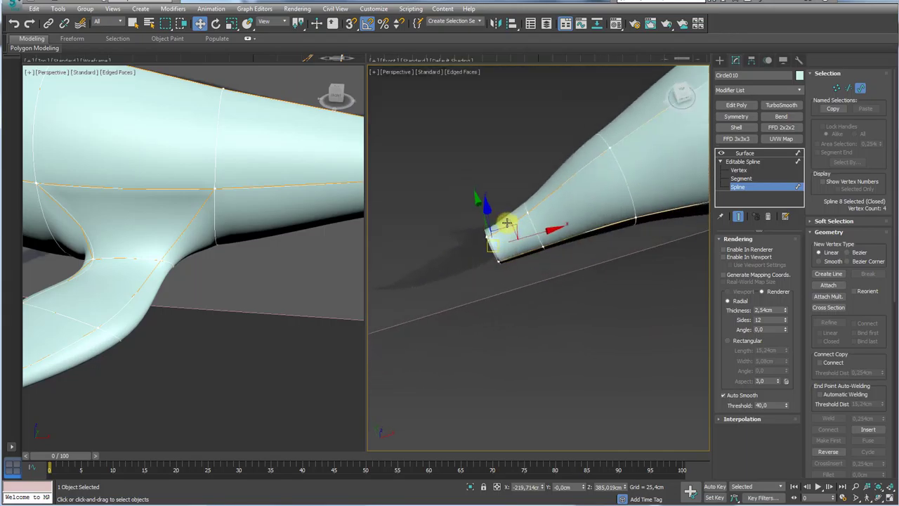
{"action": "left_click_drag", "start_coordinate": [533, 236], "coordinate": [510, 242], "text": "shift"}
Lower the copied tail spline toward the reference fluke and scale it down to a smaller ring.
{"action": "middle_click_drag", "start_coordinate": [501, 275], "coordinate": [507, 243], "text": "alt"}
{"action": "left_click_drag", "start_coordinate": [490, 224], "coordinate": [494, 235]}
{"action": "middle_click_drag", "start_coordinate": [487, 236], "coordinate": [485, 260], "text": "alt"}
{"action": "key", "text": "r"}
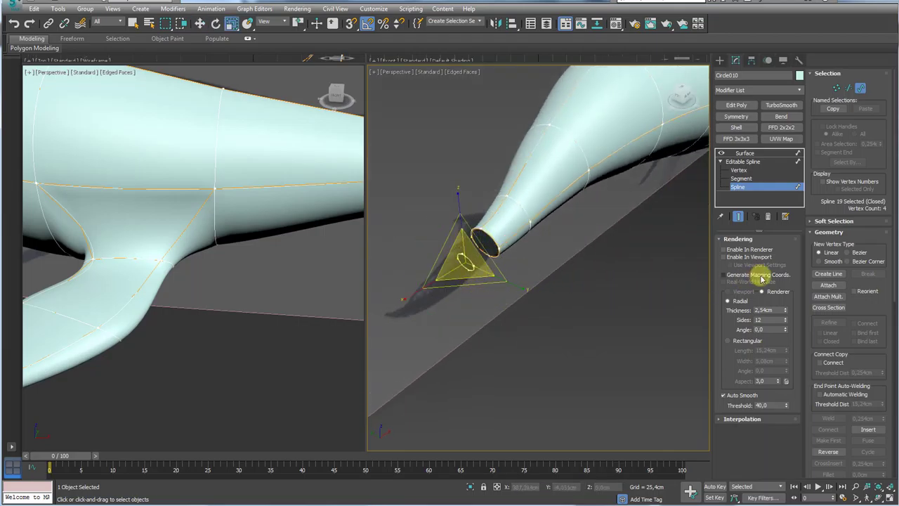
Connect the tail's end spline to the smaller ring with Cross Section and weld the overlapping vertices at the former end.
{"action": "left_click", "coordinate": [828, 307]}
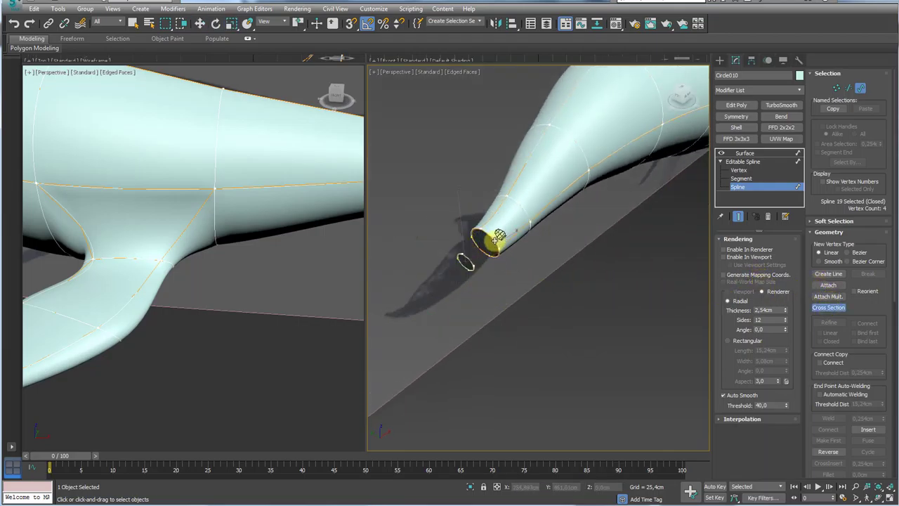
{"action": "left_click", "coordinate": [465, 261]}
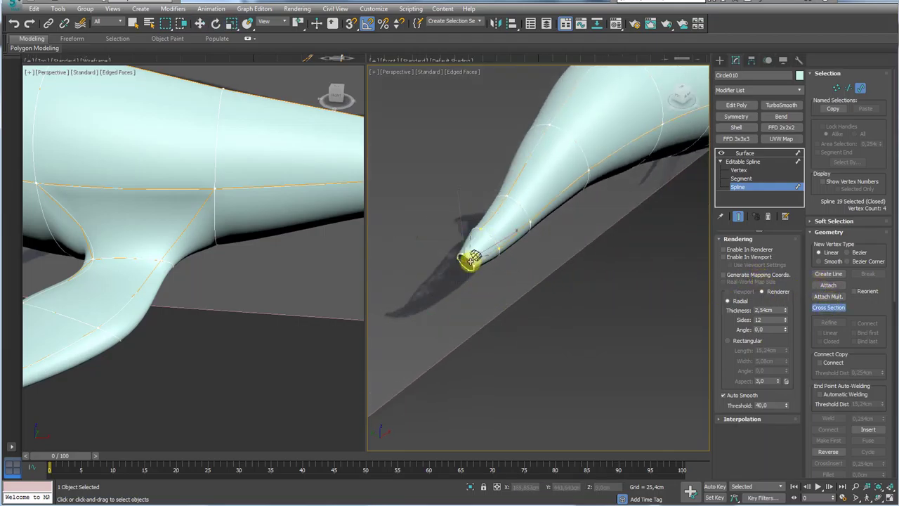
{"action": "left_click", "coordinate": [738, 170]}
{"action": "middle_click_drag", "start_coordinate": [642, 221], "coordinate": [543, 281], "text": "alt"}
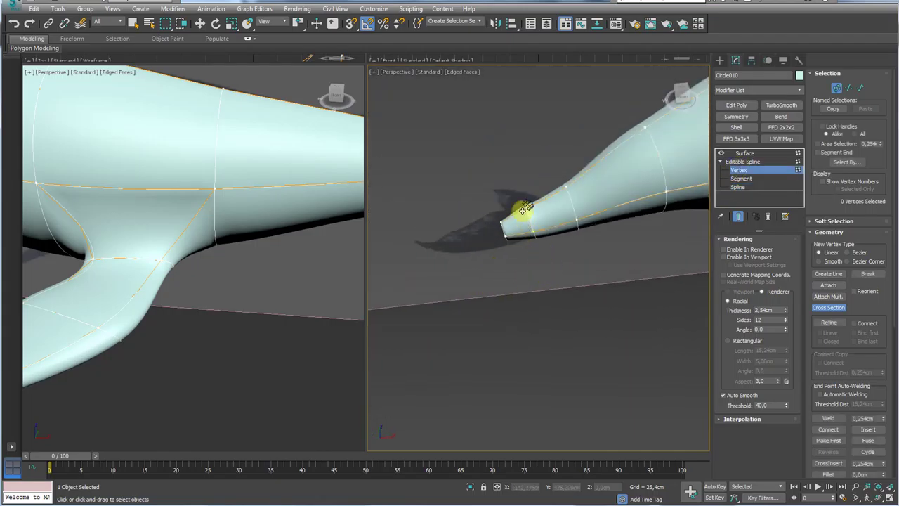
{"action": "key", "text": "w"}
{"action": "left_click_drag", "start_coordinate": [518, 190], "coordinate": [552, 261]}
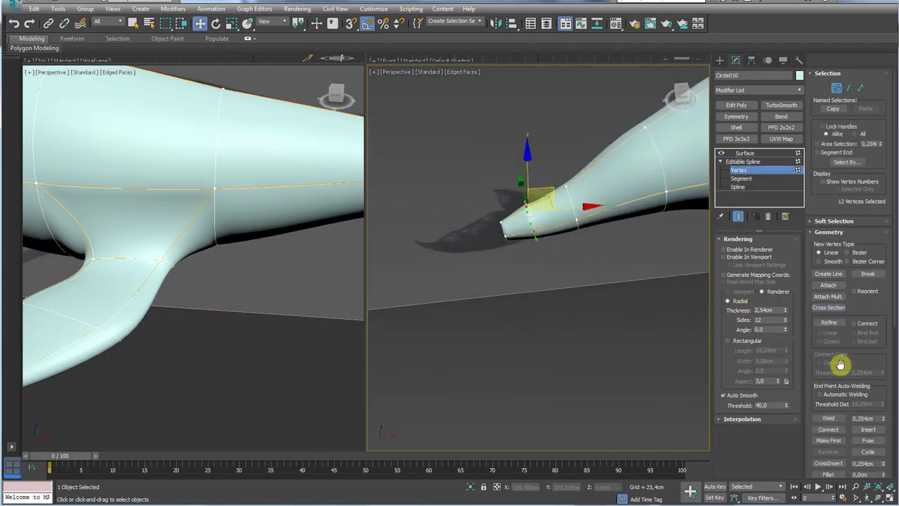
{"action": "scroll", "coordinate": [840, 364], "scroll_direction": "down", "scroll_amount": 3}
{"action": "left_click", "coordinate": [828, 322]}
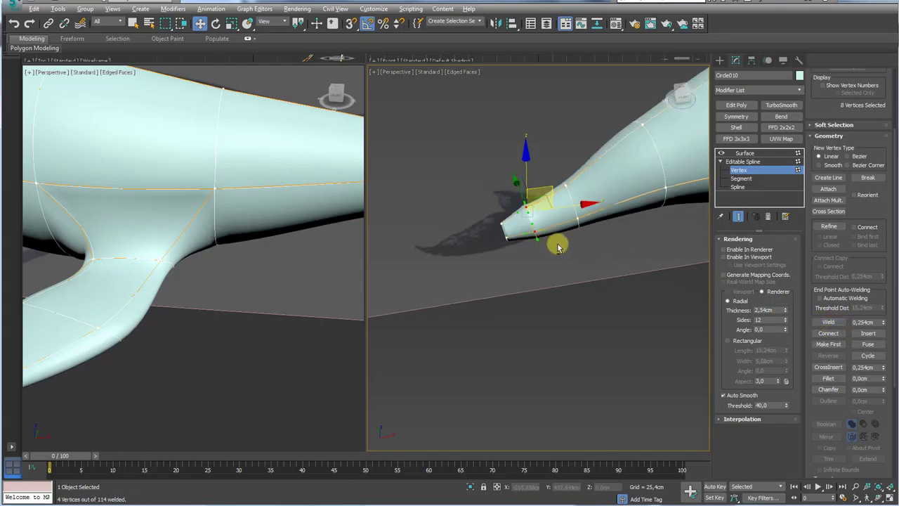
Convert the welded vertices at the tail's former end to Smooth and then to Bezier.
{"action": "right_click", "coordinate": [525, 211]}
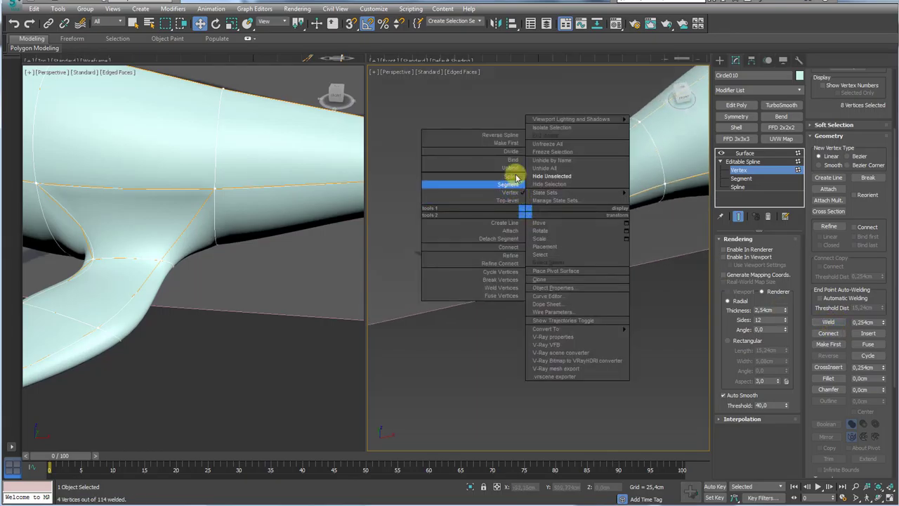
{"action": "left_click", "coordinate": [639, 242]}
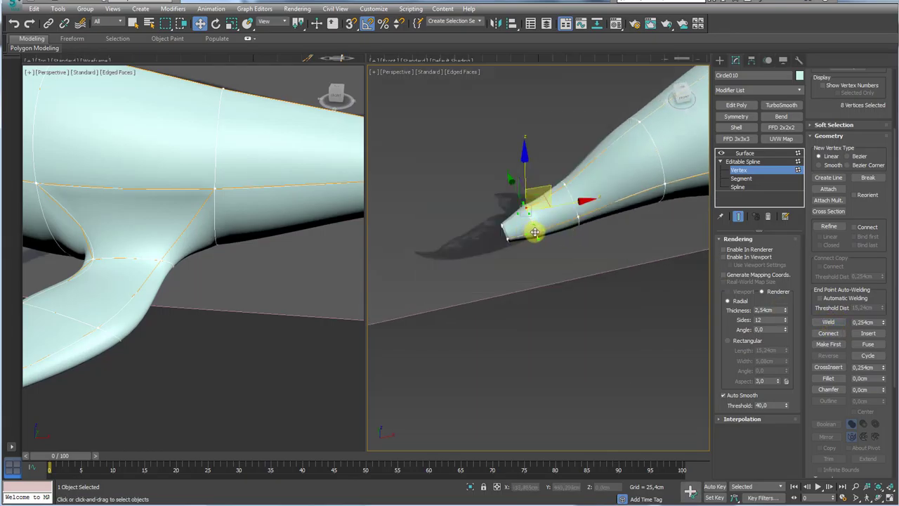
{"action": "right_click", "coordinate": [534, 232]}
{"action": "left_click", "coordinate": [518, 185]}
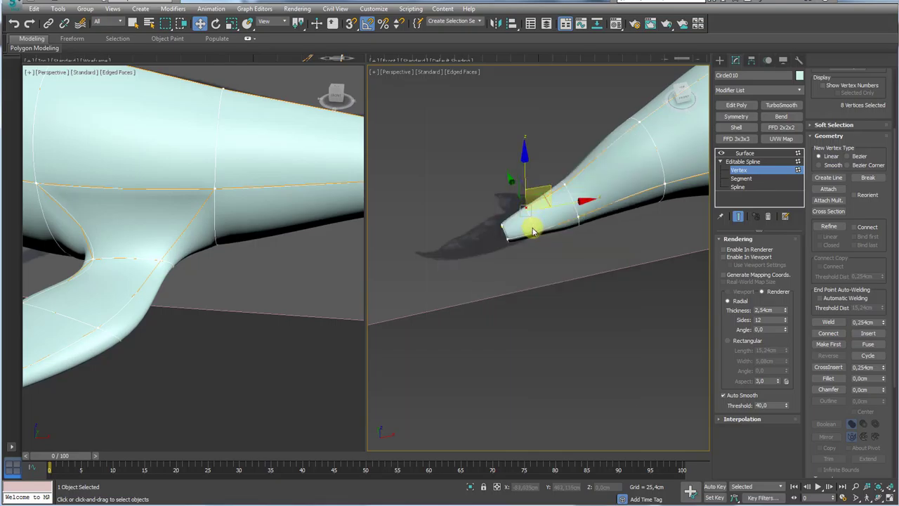
{"action": "right_click", "coordinate": [532, 232]}
{"action": "left_click", "coordinate": [517, 159]}
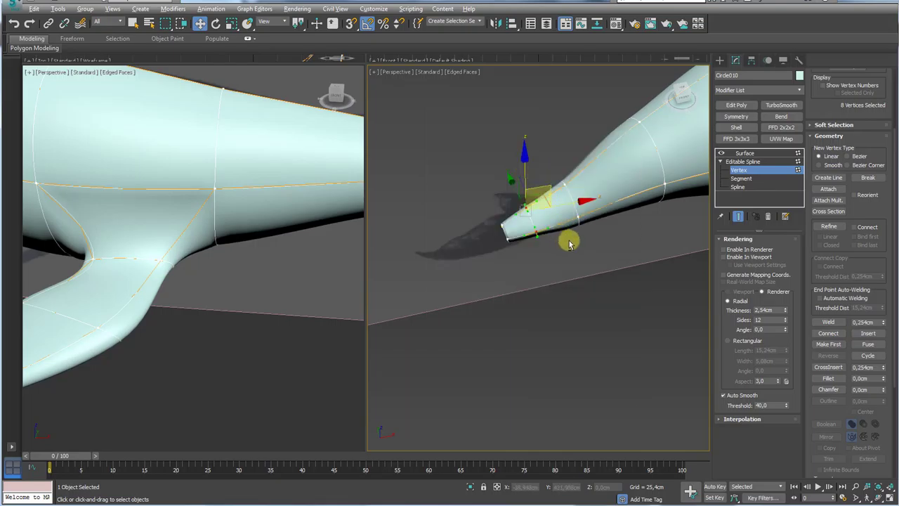
Scale the vertices of the tail's outermost ring to shape the tail tip into a small rounded end.
{"action": "middle_click_drag", "start_coordinate": [569, 243], "coordinate": [552, 203], "text": "alt"}
{"action": "scroll", "coordinate": [550, 216], "scroll_direction": "up", "scroll_amount": 5}
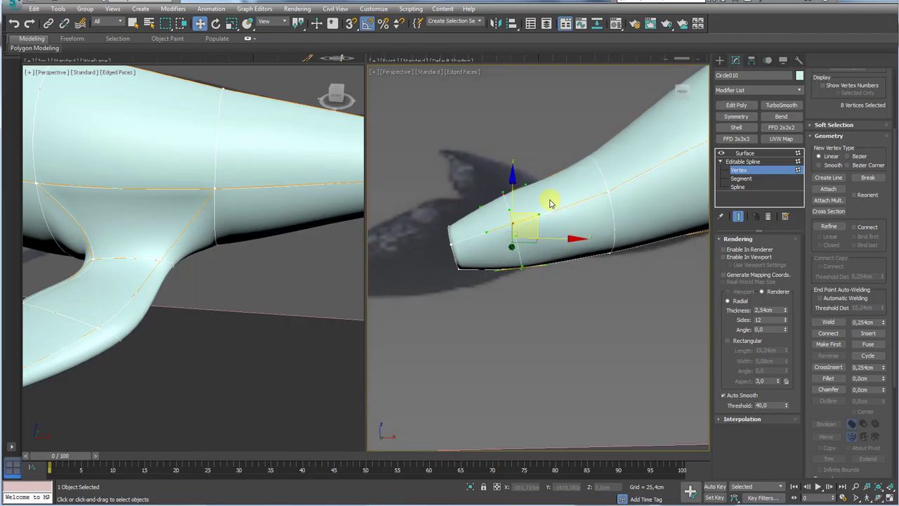
{"action": "mouse_move", "coordinate": [499, 250]}
{"action": "middle_mouse_down", "text": "alt"}
{"action": "mouse_move", "coordinate": [510, 255]}
{"action": "mouse_move", "coordinate": [495, 257]}
{"action": "middle_mouse_up", "text": "alt"}
{"action": "middle_click_drag", "start_coordinate": [494, 256], "coordinate": [466, 261]}
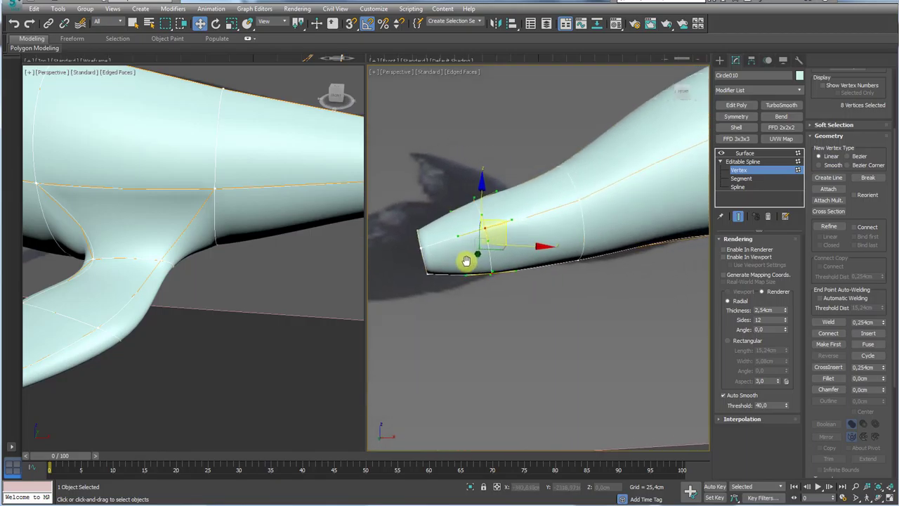
{"action": "scroll", "coordinate": [466, 260], "scroll_direction": "down", "scroll_amount": 5}
{"action": "middle_click_drag", "start_coordinate": [663, 246], "coordinate": [526, 256]}
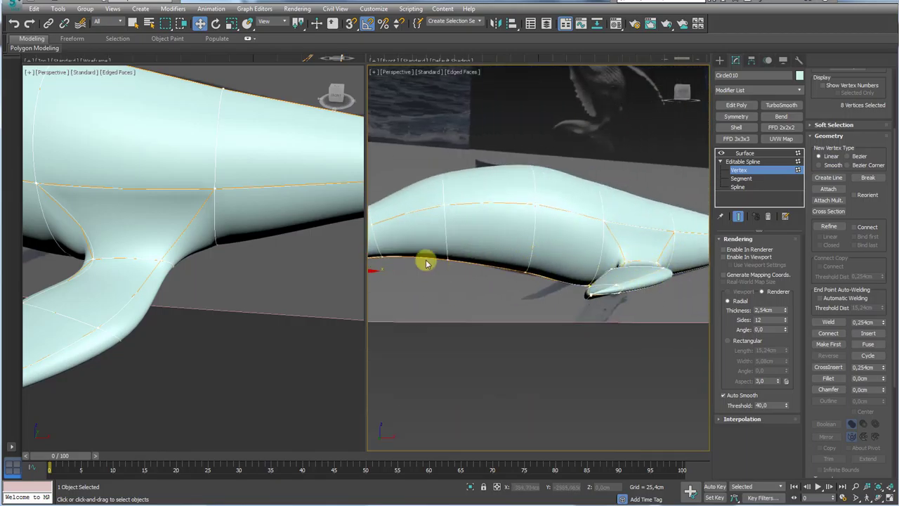
{"action": "middle_click_drag", "start_coordinate": [426, 263], "coordinate": [590, 264]}
{"action": "scroll", "coordinate": [522, 266], "scroll_direction": "up", "scroll_amount": 5}
{"action": "middle_click_drag", "start_coordinate": [513, 262], "coordinate": [480, 312], "text": "alt"}
{"action": "middle_click_drag", "start_coordinate": [391, 232], "coordinate": [417, 255], "text": "alt"}
{"action": "key", "text": "r"}
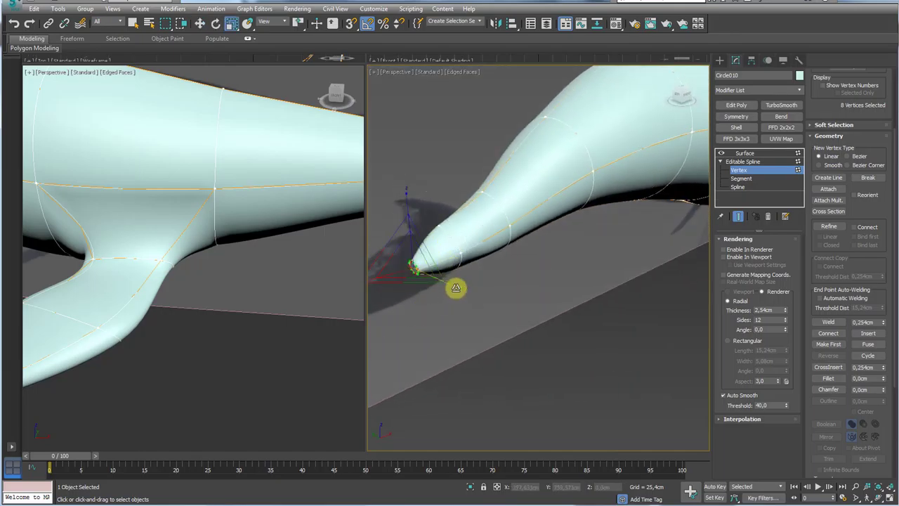
{"action": "mouse_move", "coordinate": [458, 287]}
{"action": "middle_mouse_down", "text": "alt"}
{"action": "mouse_move", "coordinate": [498, 305]}
{"action": "mouse_move", "coordinate": [455, 293]}
{"action": "middle_mouse_up", "text": "alt"}
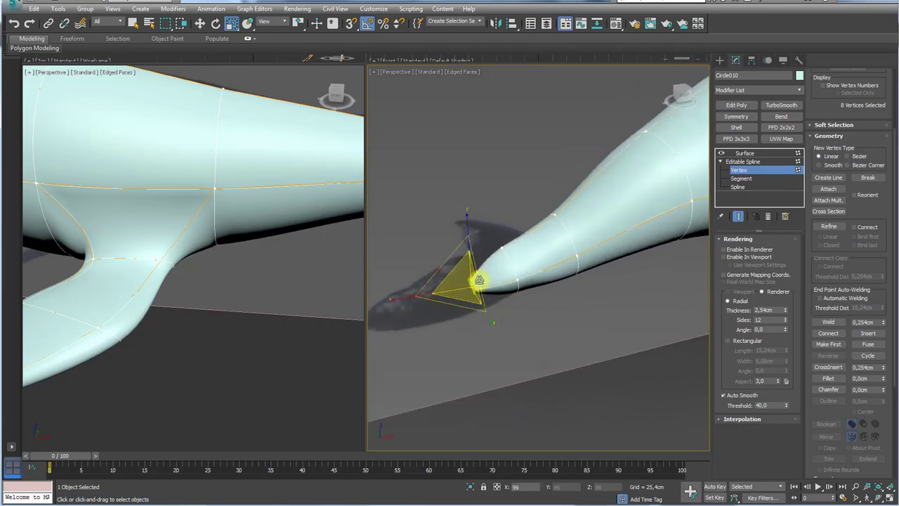
{"action": "key", "text": "w"}
{"action": "middle_click_drag", "start_coordinate": [501, 250], "coordinate": [575, 260], "text": "alt"}
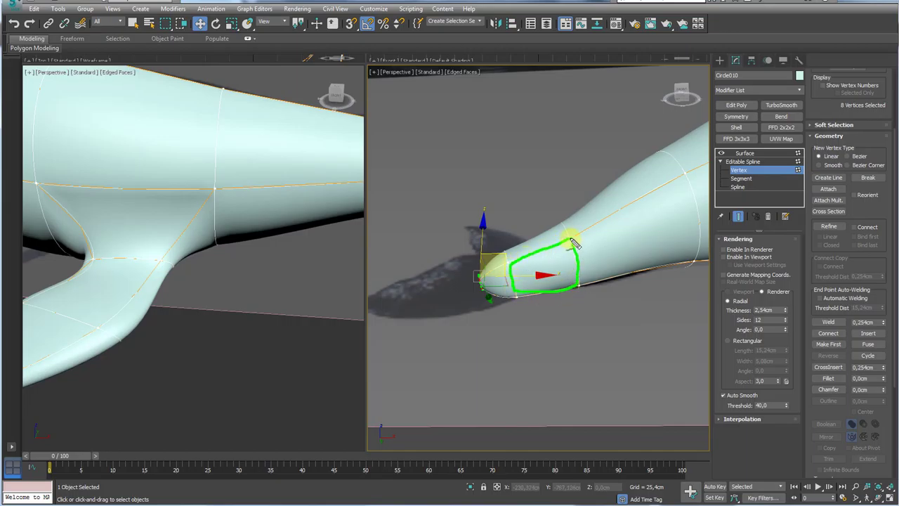
Turn off the Surface modifier's display and copy the closed tail spline near the tip outward to the side of the tail.
{"action": "middle_click_drag", "start_coordinate": [575, 243], "coordinate": [636, 298], "text": "alt"}
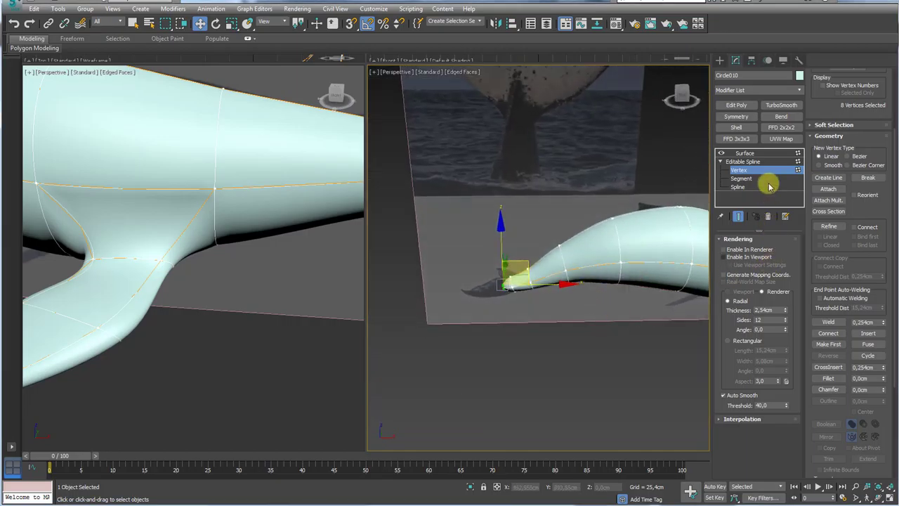
{"action": "left_click", "coordinate": [738, 187]}
{"action": "left_click", "coordinate": [528, 276]}
{"action": "scroll", "coordinate": [527, 276], "scroll_direction": "up", "scroll_amount": 4}
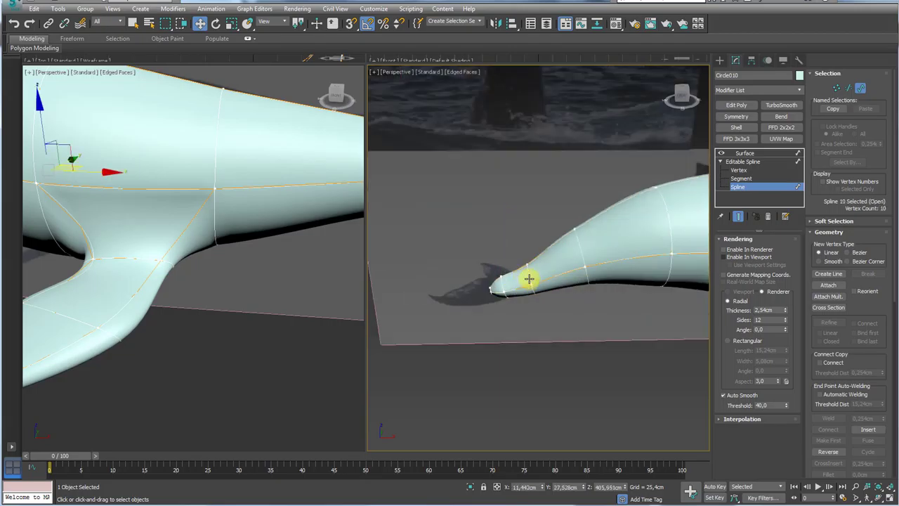
{"action": "left_click", "coordinate": [721, 154]}
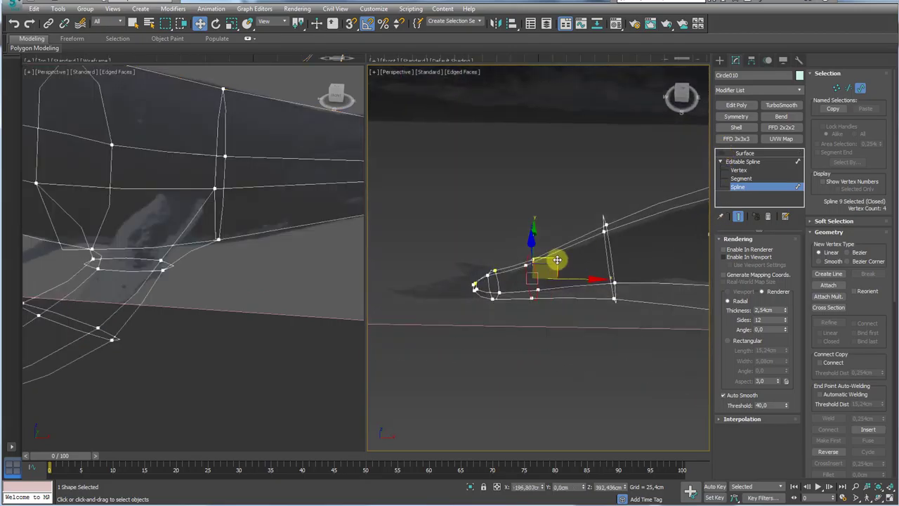
{"action": "left_click_drag", "start_coordinate": [552, 257], "coordinate": [538, 319], "text": "shift"}
Rotate the copied spline to face sideways and scale it along Z to flatten it.
{"action": "key", "text": "e"}
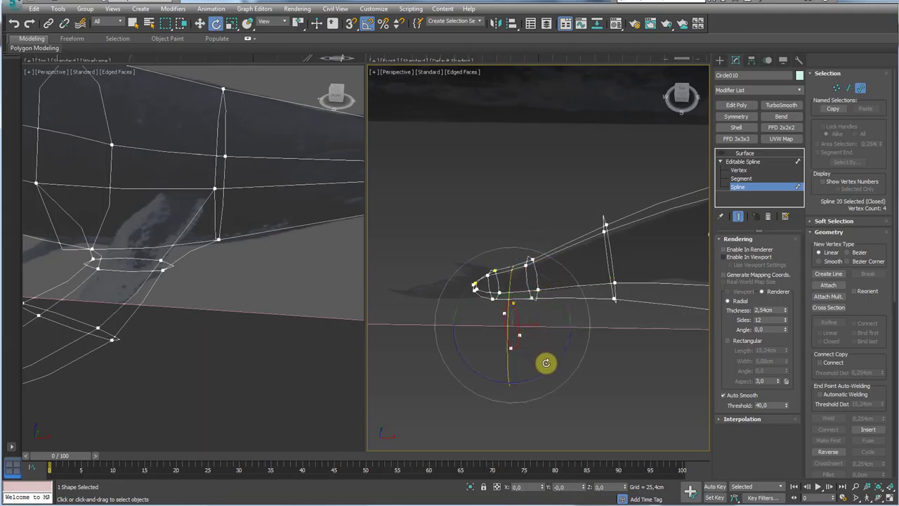
{"action": "middle_click_drag", "start_coordinate": [587, 360], "coordinate": [532, 295], "text": "alt"}
{"action": "key", "text": "r"}
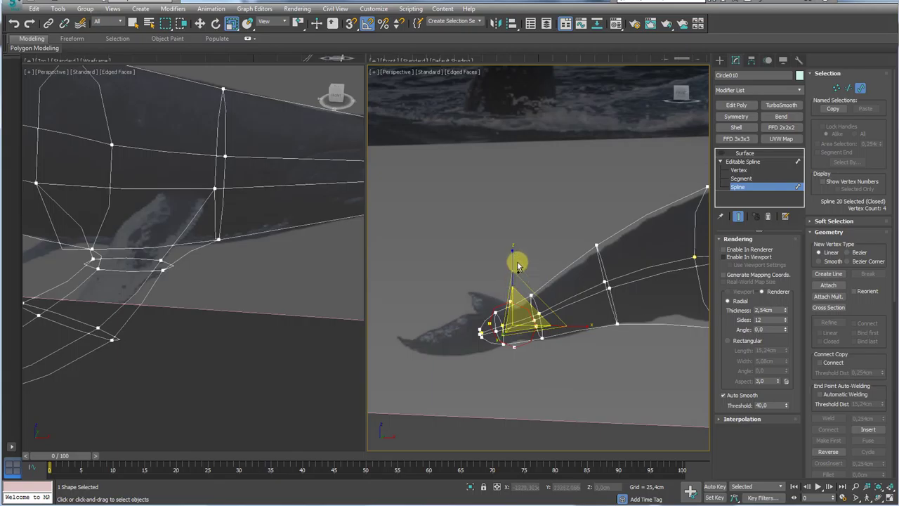
{"action": "left_click_drag", "start_coordinate": [518, 266], "coordinate": [513, 253]}
{"action": "key", "text": "e"}
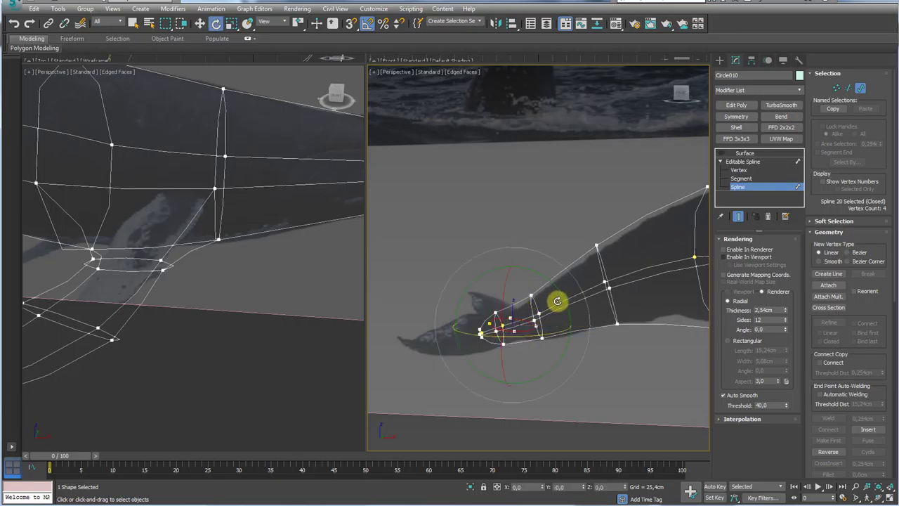
Tilt the flattened spline and move it down and outward beside the tail, where the fluke starts.
{"action": "middle_click_drag", "start_coordinate": [553, 289], "coordinate": [471, 241], "text": "alt"}
{"action": "middle_click_drag", "start_coordinate": [518, 292], "coordinate": [557, 351], "text": "alt"}
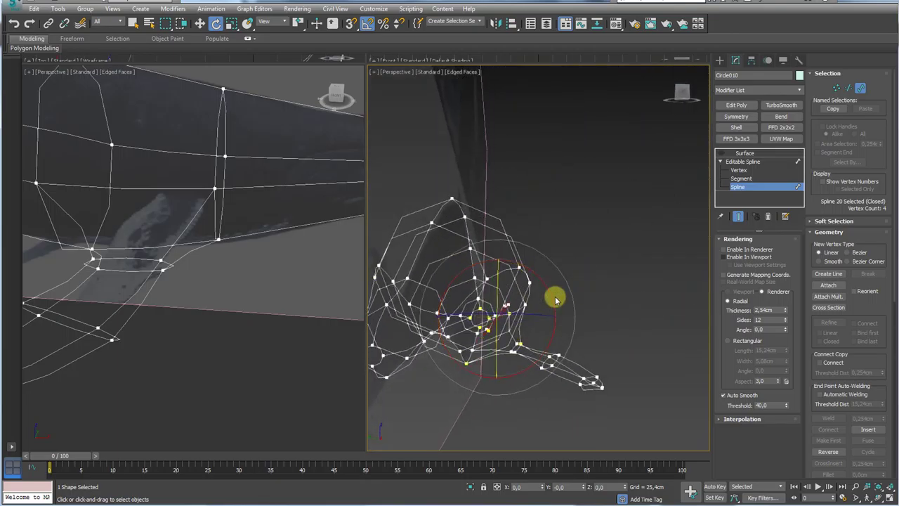
{"action": "key", "text": "w"}
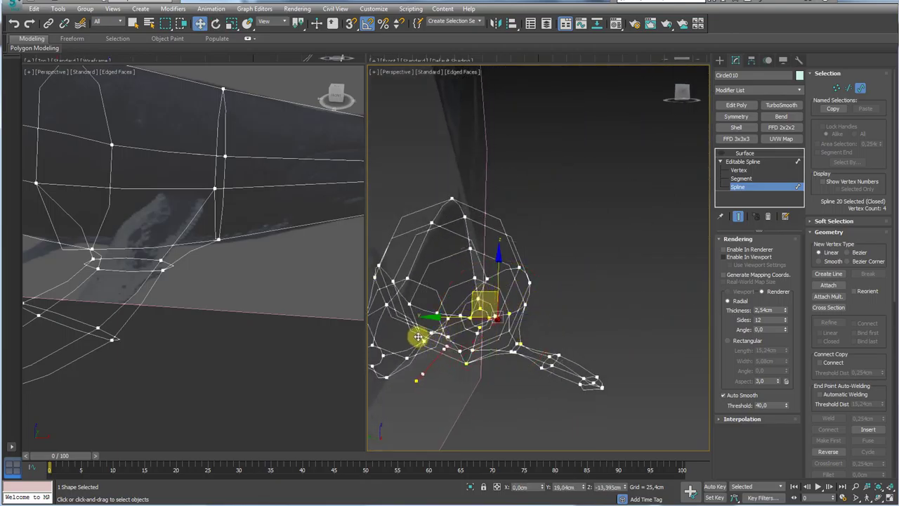
{"action": "middle_click_drag", "start_coordinate": [418, 337], "coordinate": [454, 345], "text": "alt"}
{"action": "key", "text": "r"}
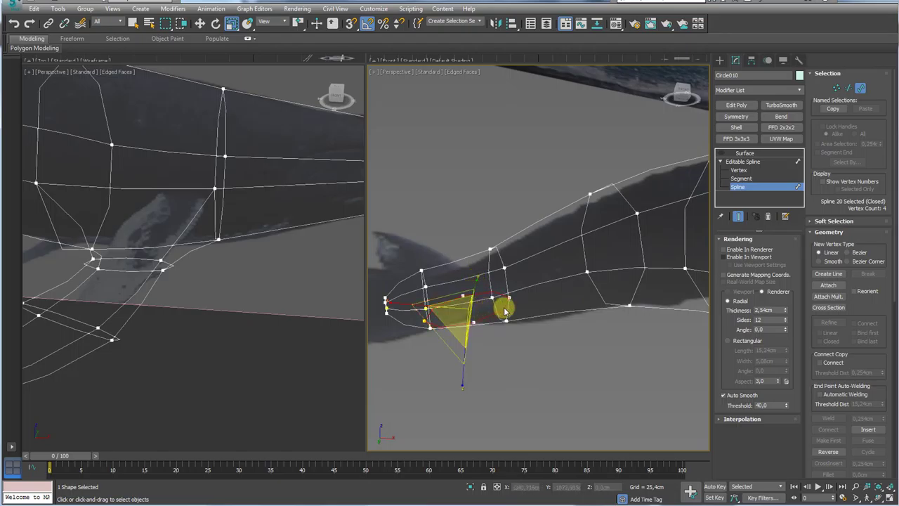
Fine-tune the flattened spline's rotation, scale and position to fit between the tail's two neighbouring rings.
{"action": "key", "text": "e"}
{"action": "middle_click_drag", "start_coordinate": [504, 309], "coordinate": [513, 285], "text": "alt"}
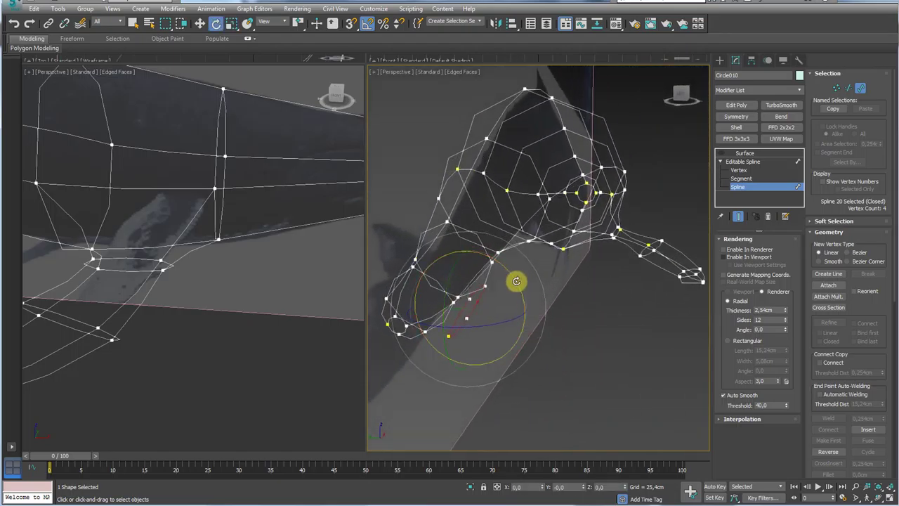
{"action": "middle_click_drag", "start_coordinate": [506, 321], "coordinate": [469, 318], "text": "alt"}
{"action": "key", "text": "r"}
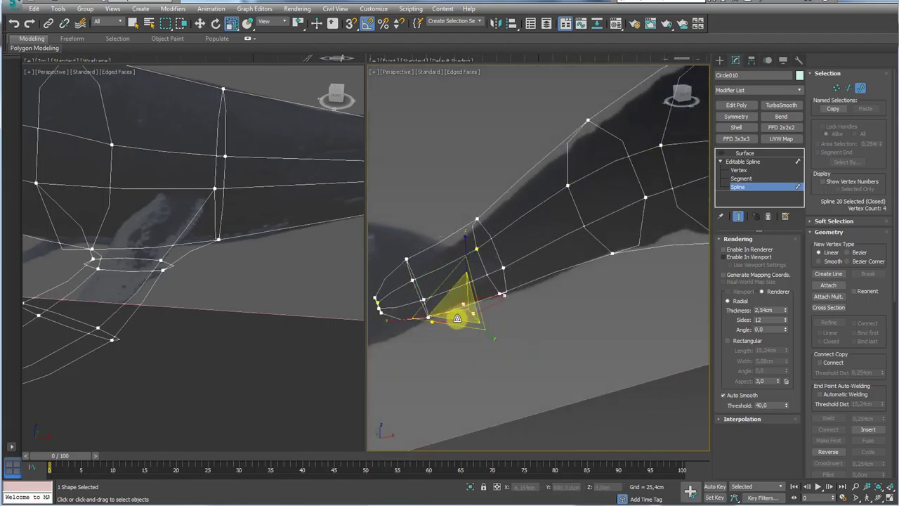
{"action": "key", "text": "w"}
{"action": "key", "text": "e"}
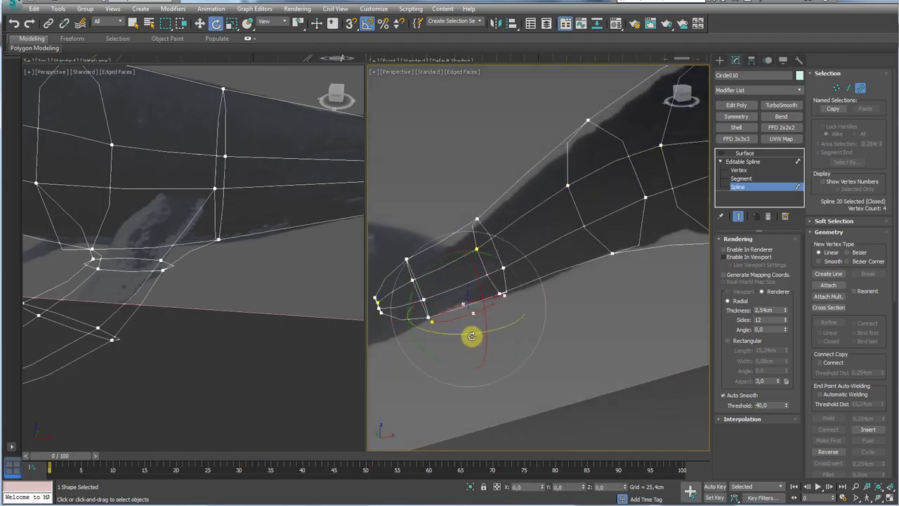
{"action": "key", "text": "w"}
{"action": "middle_click_drag", "start_coordinate": [530, 302], "coordinate": [670, 291], "text": "alt"}
{"action": "left_click", "coordinate": [835, 275]}
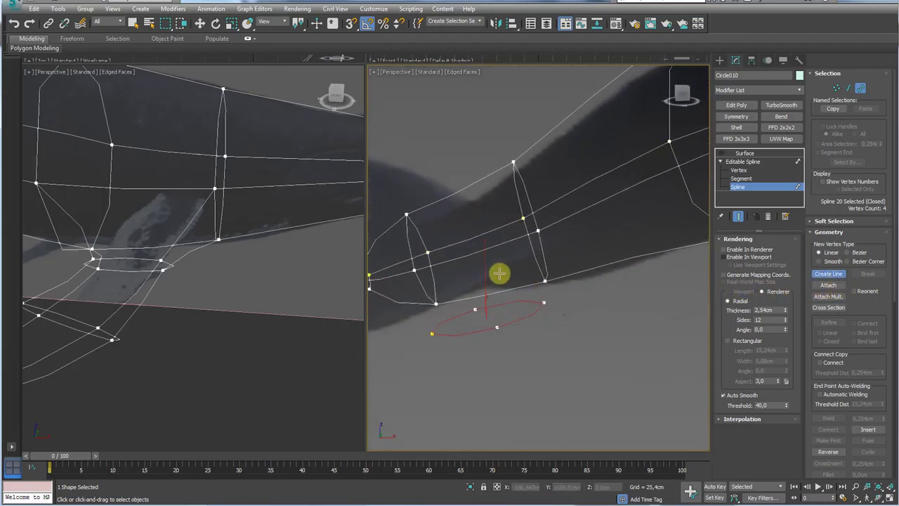
{"action": "key", "text": "s"}
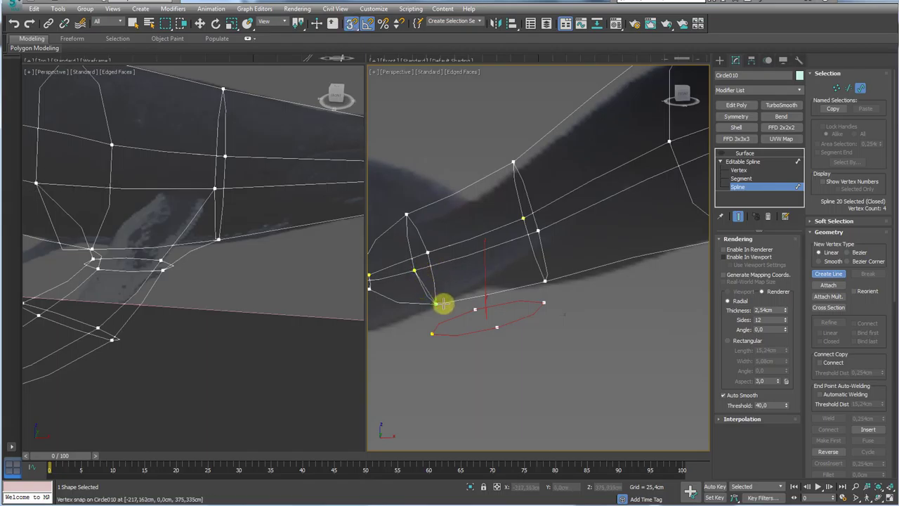
{"action": "right_click", "coordinate": [470, 303]}
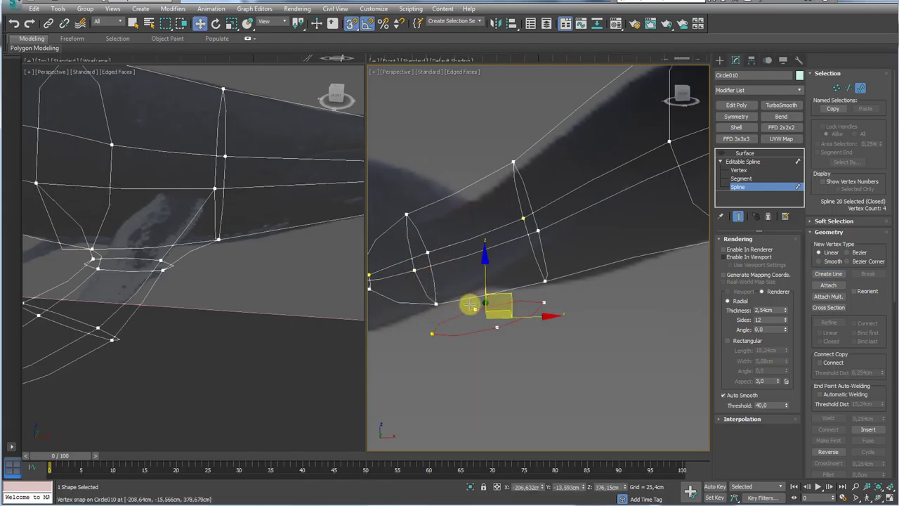
Select all segments of the flattened side spline and divide each with one new vertex.
{"action": "left_click_drag", "start_coordinate": [862, 359], "coordinate": [862, 356]}
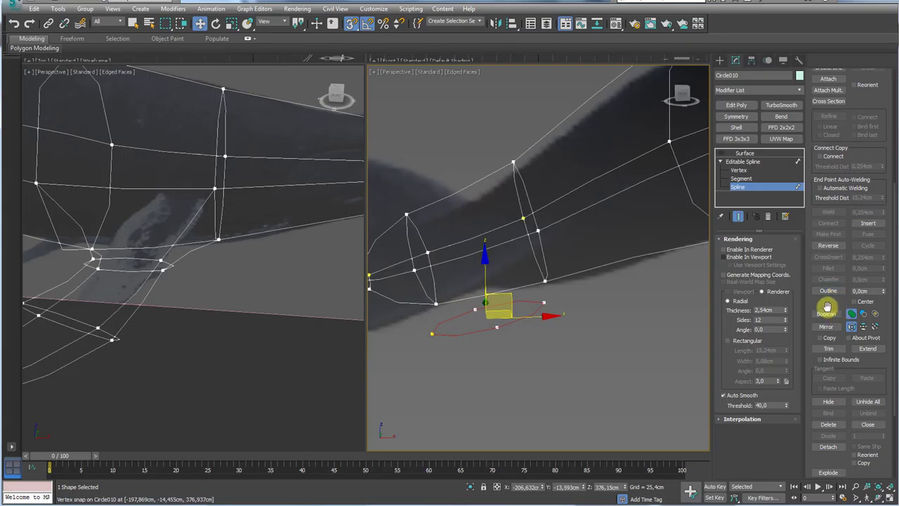
{"action": "scroll", "coordinate": [831, 214], "scroll_direction": "down", "scroll_amount": 3}
{"action": "left_click", "coordinate": [744, 179]}
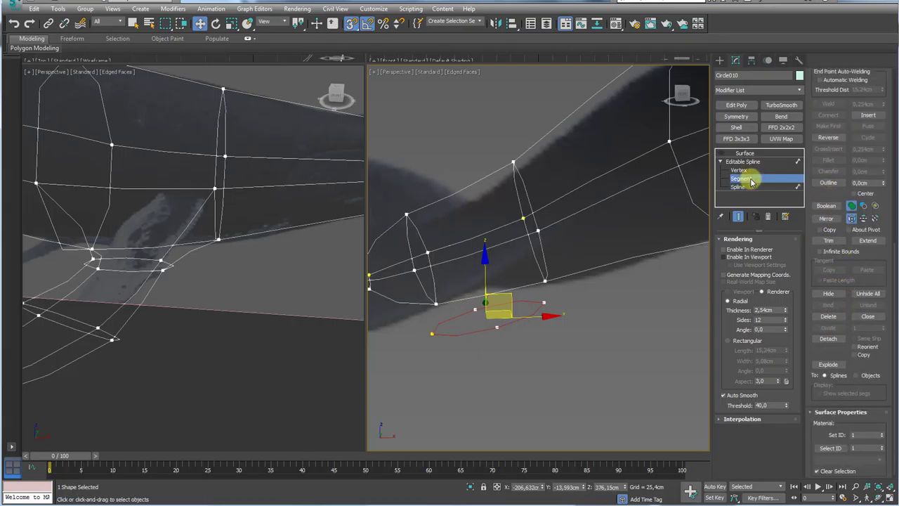
{"action": "left_click_drag", "start_coordinate": [462, 314], "coordinate": [460, 310]}
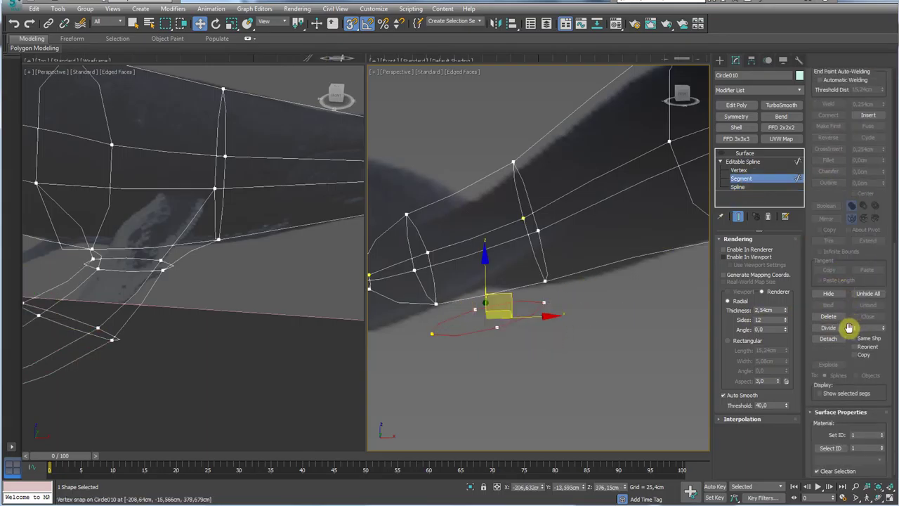
Delete the four original vertices of the side spline, keeping only the ones added by dividing.
{"action": "key", "text": "1"}
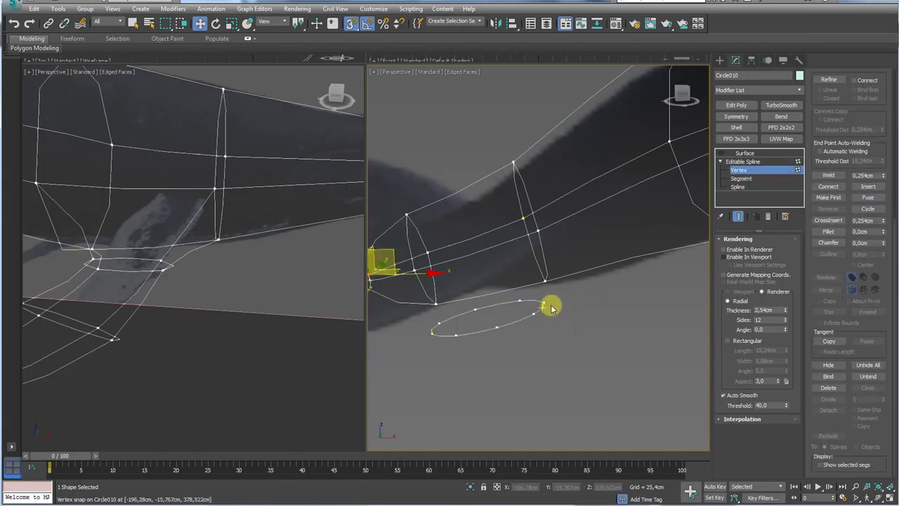
{"action": "left_click", "coordinate": [544, 303]}
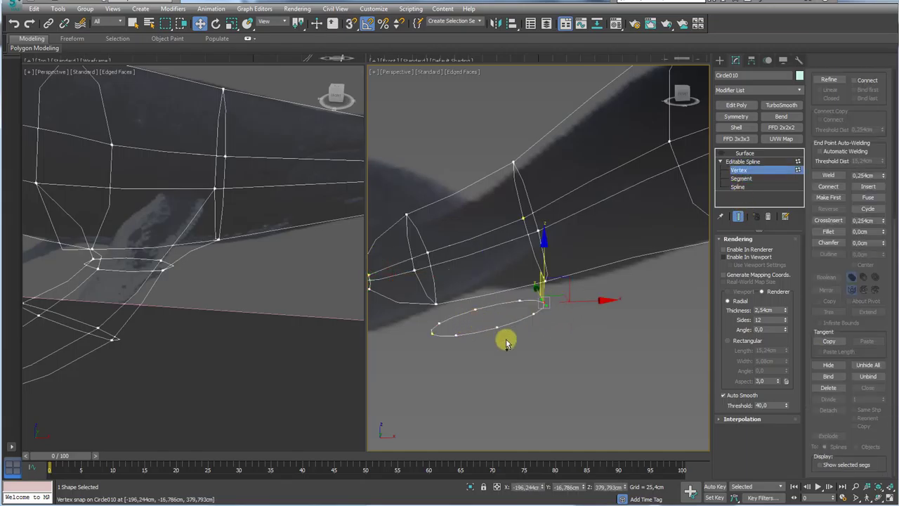
{"action": "left_click_drag", "start_coordinate": [474, 303], "coordinate": [425, 343]}
{"action": "left_click", "coordinate": [436, 333]}
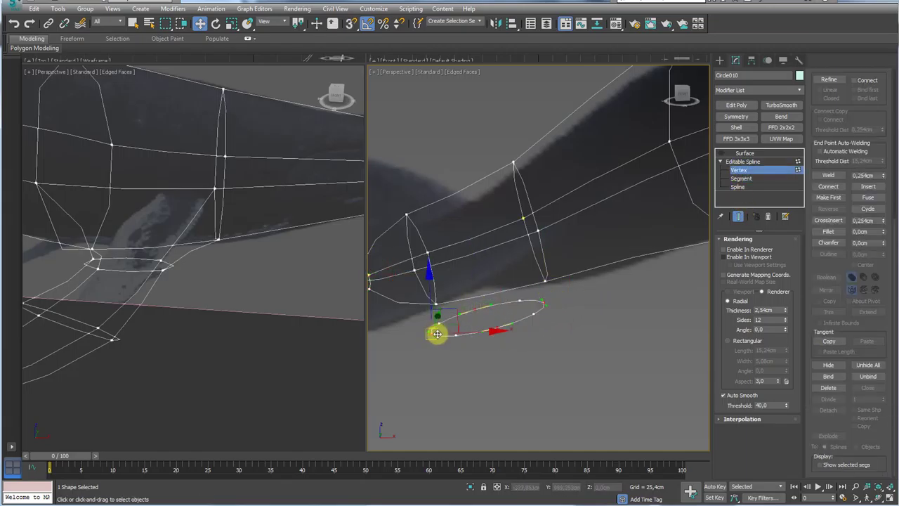
{"action": "key", "text": "Delete"}
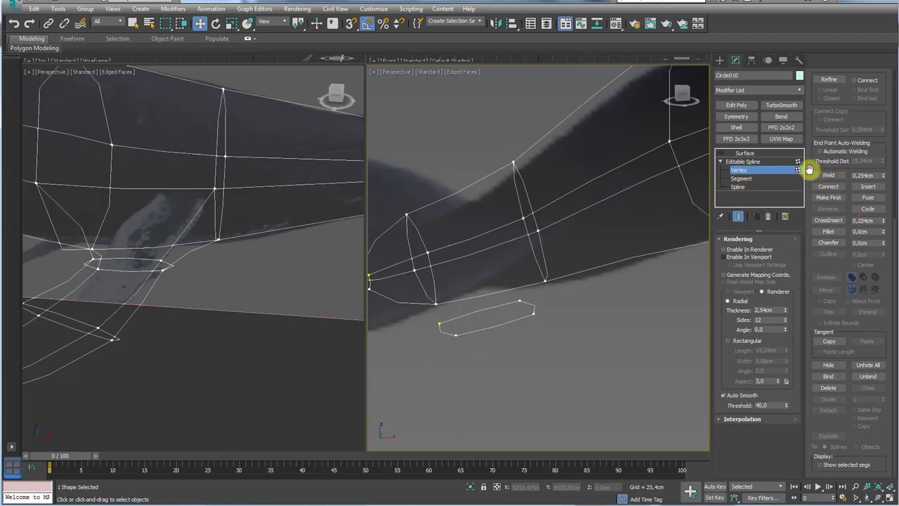
With vertex snapping on, draw lines joining the side spline's body-side end to the adjacent tail ring.
{"action": "left_click_drag", "start_coordinate": [810, 169], "coordinate": [812, 320]}
{"action": "left_click", "coordinate": [829, 182]}
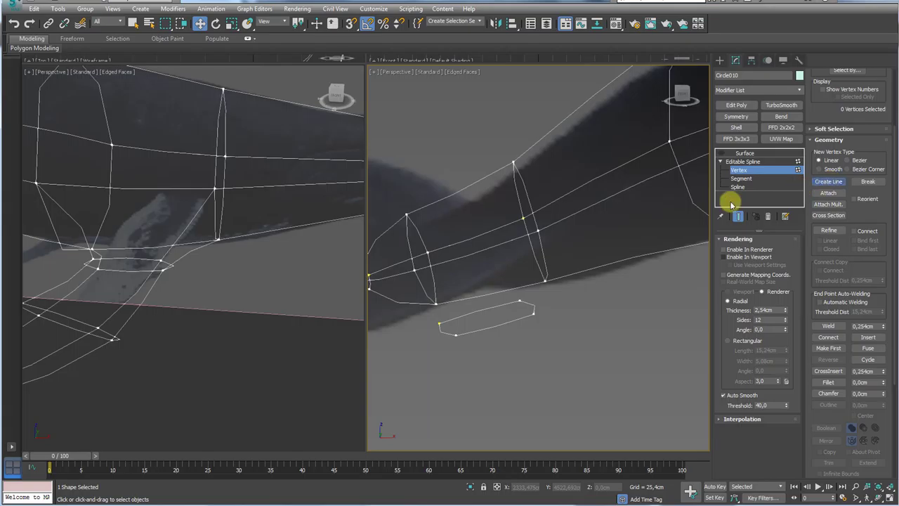
{"action": "key", "text": "s"}
{"action": "left_click", "coordinate": [537, 230]}
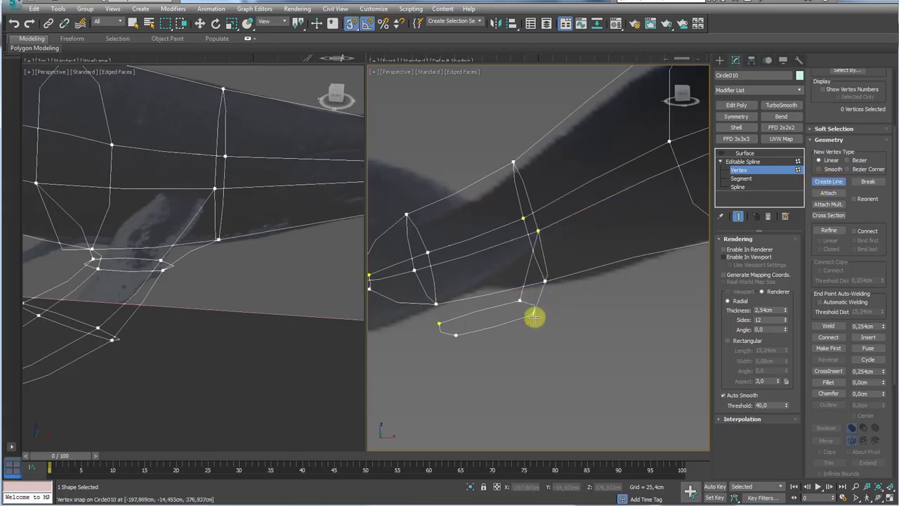
{"action": "right_click", "coordinate": [535, 317]}
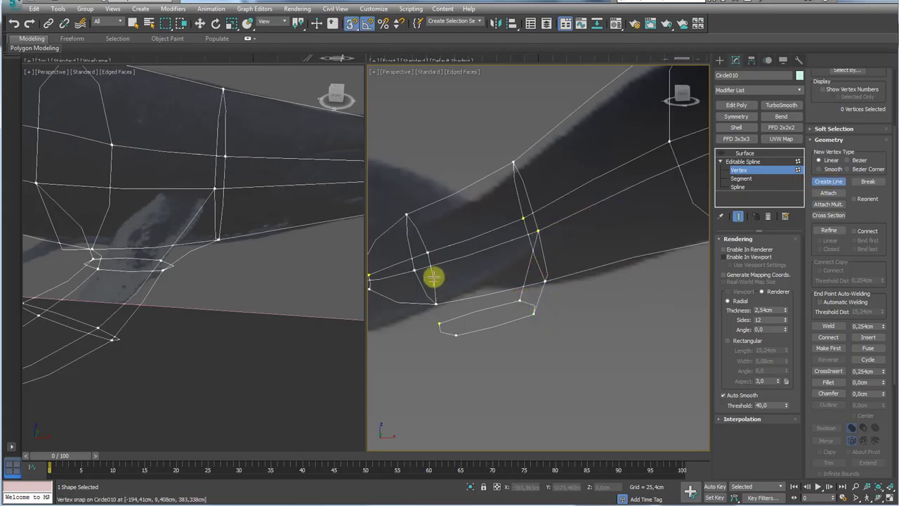
Draw snapped lines joining the side spline's tip-side end to the tail's rear ring and finish line creation.
{"action": "left_click", "coordinate": [440, 323]}
{"action": "left_click", "coordinate": [436, 303]}
{"action": "left_click", "coordinate": [457, 335]}
{"action": "right_click", "coordinate": [457, 338]}
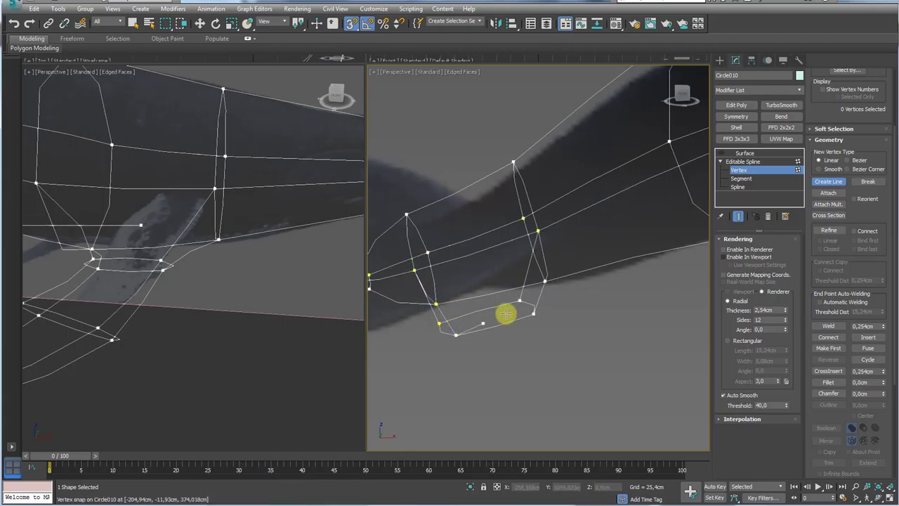
{"action": "mouse_move", "coordinate": [583, 336]}
{"action": "middle_mouse_down", "text": "alt"}
{"action": "mouse_move", "coordinate": [611, 331]}
{"action": "mouse_move", "coordinate": [581, 329]}
{"action": "mouse_move", "coordinate": [589, 333]}
{"action": "middle_mouse_up", "text": "alt"}
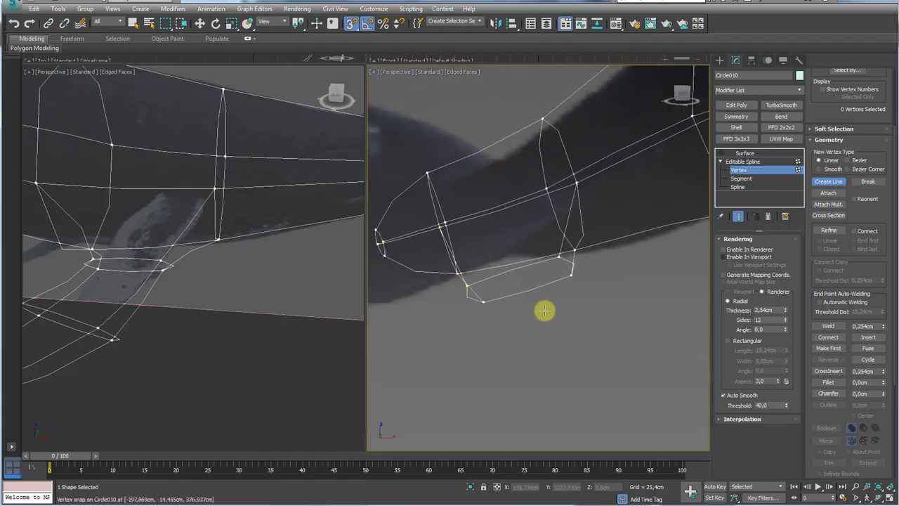
{"action": "right_click", "coordinate": [536, 311]}
Duplicate the closed side spline farther outward from the tail as the fluke's next cross-section.
{"action": "left_click", "coordinate": [744, 189]}
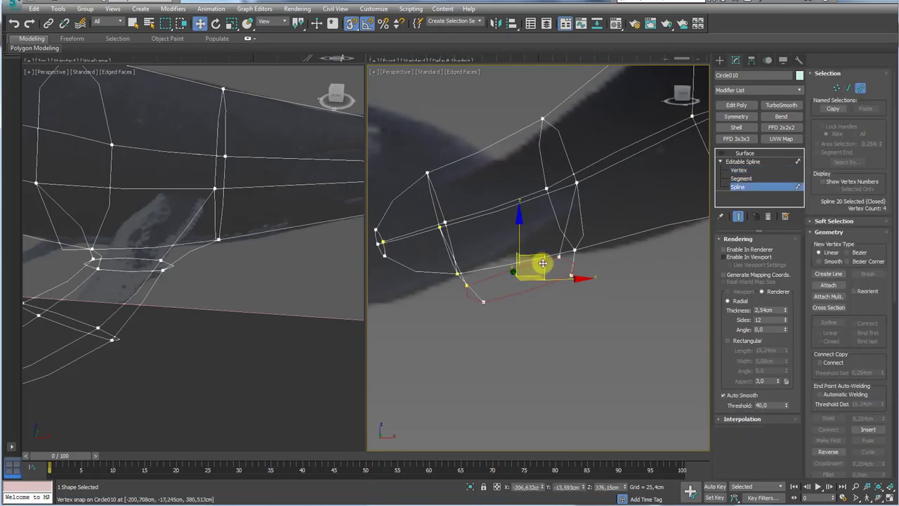
{"action": "middle_click_drag", "start_coordinate": [541, 263], "coordinate": [555, 303], "text": "alt"}
{"action": "key", "text": "s"}
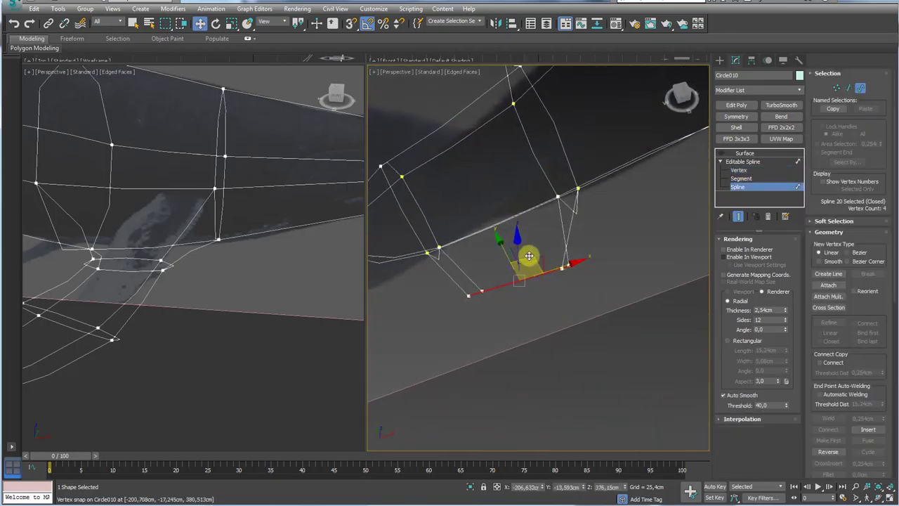
{"action": "left_click_drag", "start_coordinate": [528, 256], "coordinate": [548, 331], "text": "shift"}
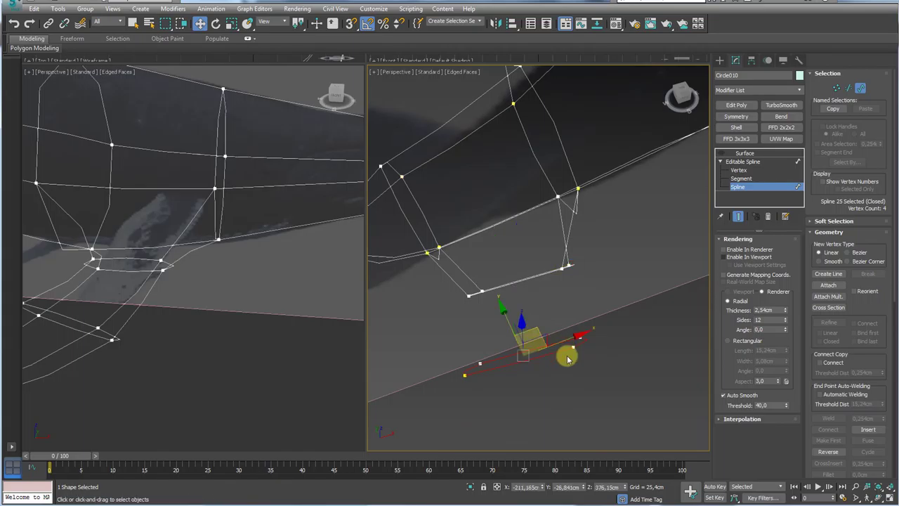
{"action": "middle_click_drag", "start_coordinate": [568, 358], "coordinate": [567, 327], "text": "alt"}
{"action": "key", "text": "r"}
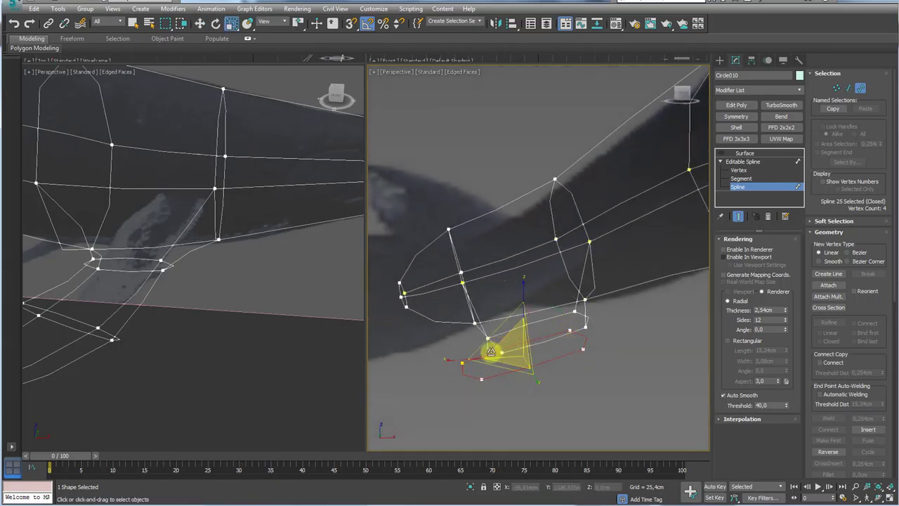
{"action": "middle_click_drag", "start_coordinate": [455, 361], "coordinate": [458, 349], "text": "alt"}
Move the two tip-side vertices of the duplicated spline slightly to follow the fluke's direction.
{"action": "left_click", "coordinate": [743, 170]}
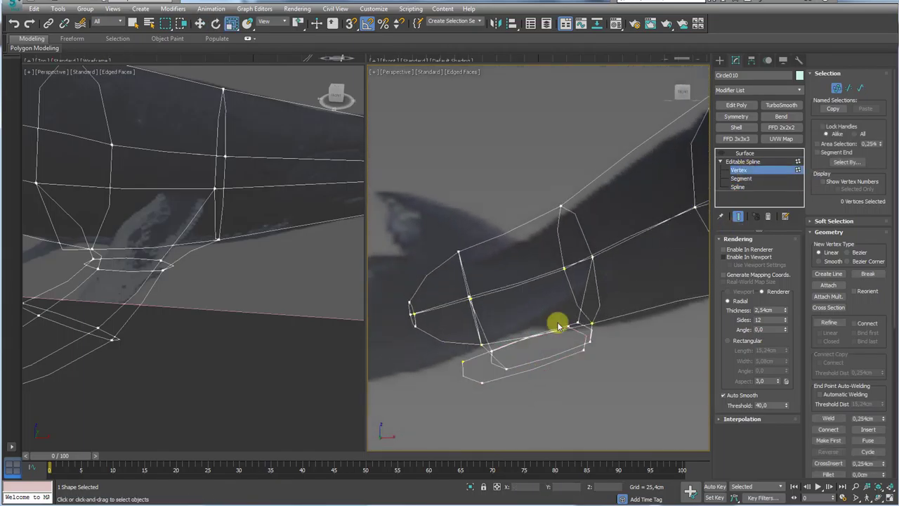
{"action": "mouse_move", "coordinate": [558, 325]}
{"action": "middle_mouse_down", "text": "alt"}
{"action": "mouse_move", "coordinate": [541, 375]}
{"action": "mouse_move", "coordinate": [567, 363]}
{"action": "mouse_move", "coordinate": [564, 335]}
{"action": "mouse_move", "coordinate": [570, 367]}
{"action": "mouse_move", "coordinate": [584, 356]}
{"action": "mouse_move", "coordinate": [550, 326]}
{"action": "mouse_move", "coordinate": [584, 328]}
{"action": "mouse_move", "coordinate": [593, 355]}
{"action": "mouse_move", "coordinate": [548, 340]}
{"action": "middle_mouse_up", "text": "alt"}
{"action": "key", "text": "w"}
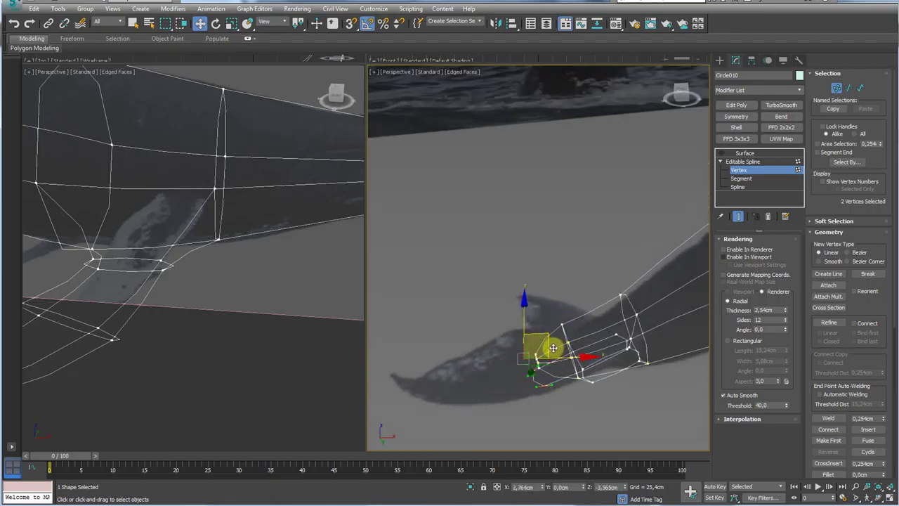
Following the fluke shape in the reference photo, move the tail ring at the fluke's front edge toward the body.
{"action": "left_click", "coordinate": [743, 162]}
{"action": "scroll", "coordinate": [580, 238], "scroll_direction": "down", "scroll_amount": 4}
{"action": "middle_click_drag", "start_coordinate": [581, 239], "coordinate": [548, 232], "text": "alt"}
{"action": "mouse_move", "coordinate": [539, 243]}
{"action": "left_mouse_down"}
{"action": "mouse_move", "coordinate": [482, 167]}
{"action": "mouse_move", "coordinate": [551, 185]}
{"action": "mouse_move", "coordinate": [546, 251]}
{"action": "left_mouse_up"}
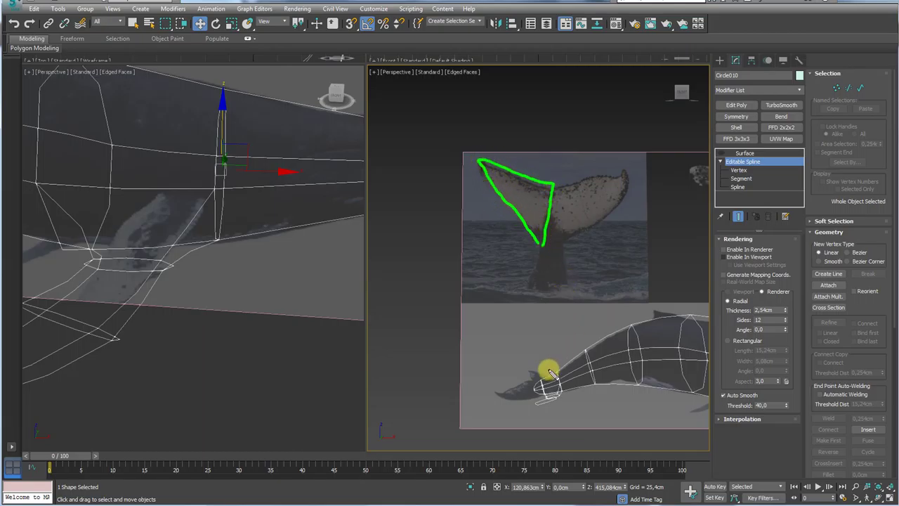
{"action": "mouse_move", "coordinate": [554, 325]}
{"action": "middle_mouse_down", "text": "alt"}
{"action": "mouse_move", "coordinate": [578, 356]}
{"action": "mouse_move", "coordinate": [574, 323]}
{"action": "mouse_move", "coordinate": [554, 322]}
{"action": "mouse_move", "coordinate": [583, 343]}
{"action": "mouse_move", "coordinate": [550, 327]}
{"action": "mouse_move", "coordinate": [709, 188]}
{"action": "middle_mouse_up", "text": "alt"}
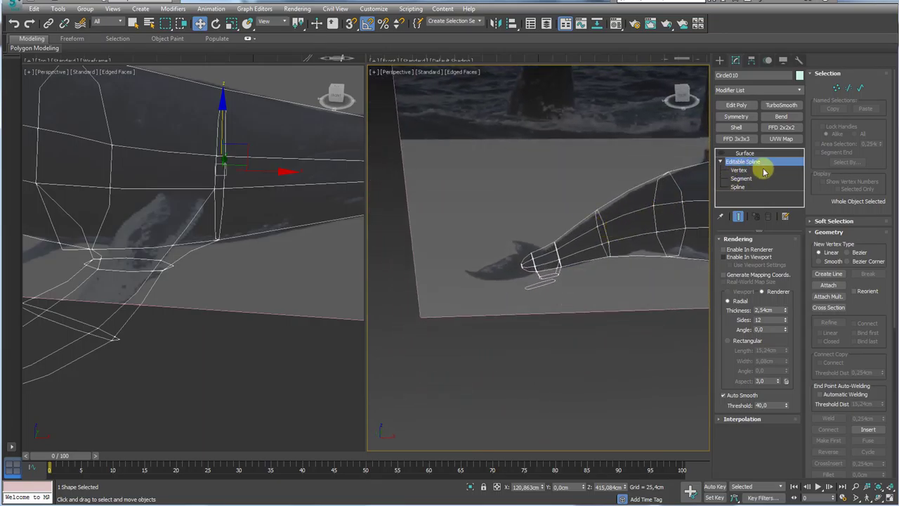
{"action": "left_click", "coordinate": [741, 172]}
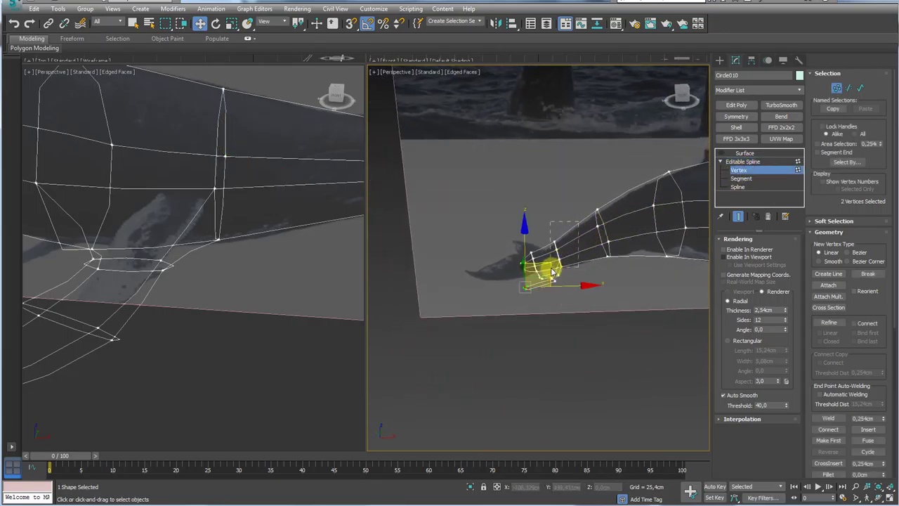
{"action": "left_click_drag", "start_coordinate": [552, 283], "coordinate": [553, 283]}
{"action": "scroll", "coordinate": [565, 281], "scroll_direction": "up", "scroll_amount": 3}
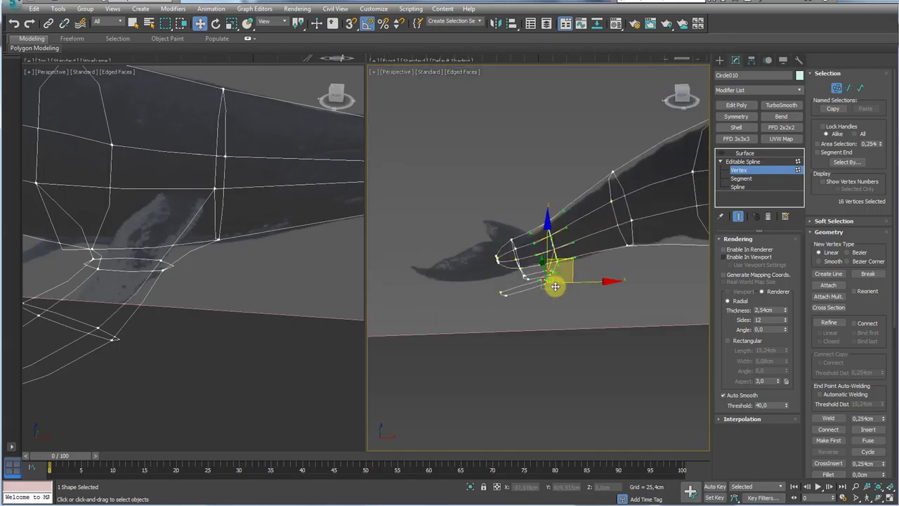
{"action": "middle_click_drag", "start_coordinate": [550, 291], "coordinate": [575, 228], "text": "alt"}
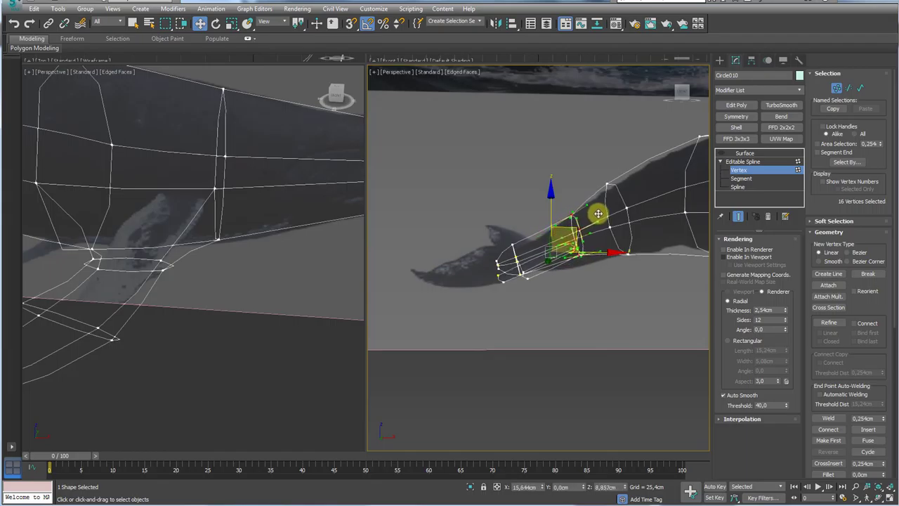
Enlarge the moved tail ring and adjust the scale of the four vertices where the fluke joins it.
{"action": "key", "text": "e"}
{"action": "key", "text": "r"}
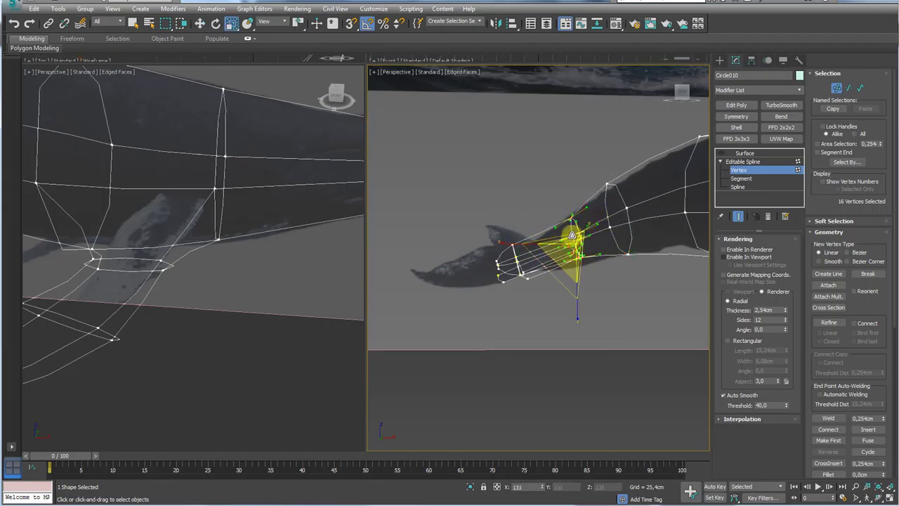
{"action": "left_click", "coordinate": [298, 31]}
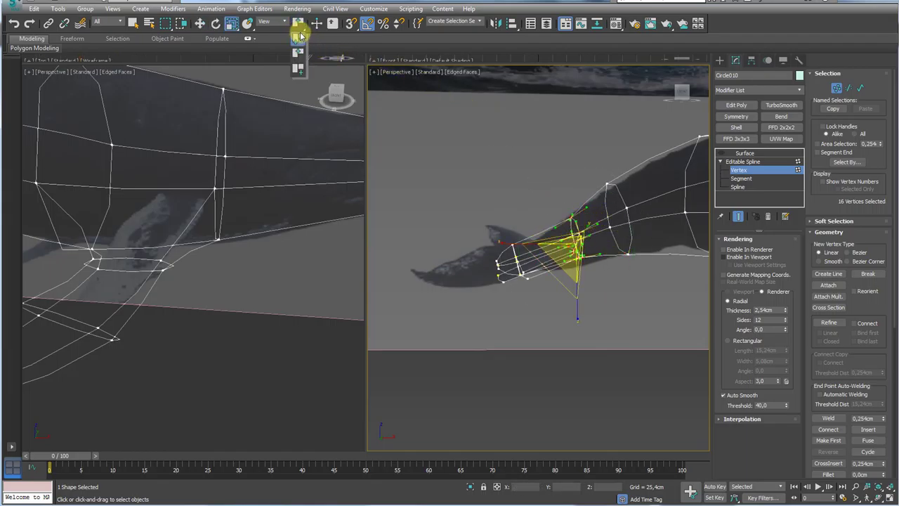
{"action": "middle_click_drag", "start_coordinate": [637, 201], "coordinate": [592, 284], "text": "alt"}
{"action": "left_click", "coordinate": [590, 278]}
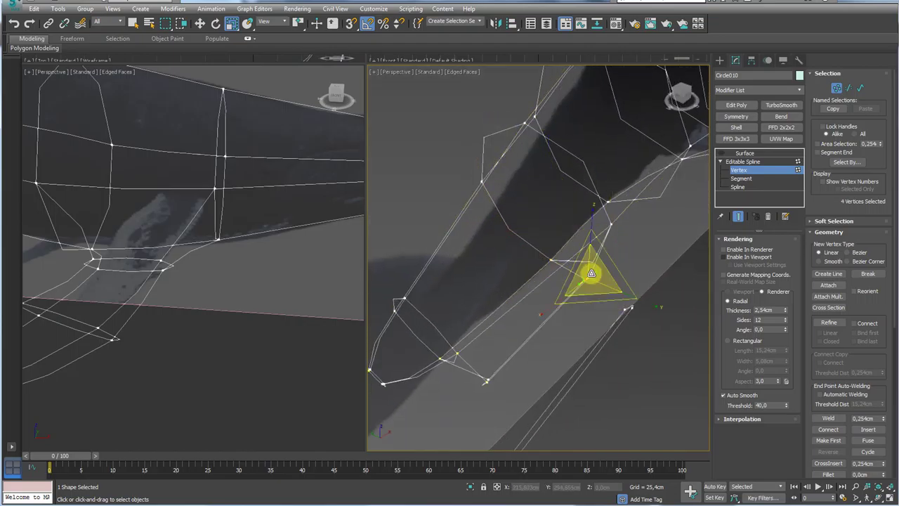
Select the two body-side vertices of the duplicated fluke spline and reposition them beside the moved ring.
{"action": "key", "text": "w"}
{"action": "left_click_drag", "start_coordinate": [578, 257], "coordinate": [667, 352]}
{"action": "scroll", "coordinate": [667, 352], "scroll_direction": "down", "scroll_amount": 5}
{"action": "middle_click_drag", "start_coordinate": [666, 351], "coordinate": [674, 378], "text": "alt"}
{"action": "scroll", "coordinate": [673, 380], "scroll_direction": "up", "scroll_amount": 5}
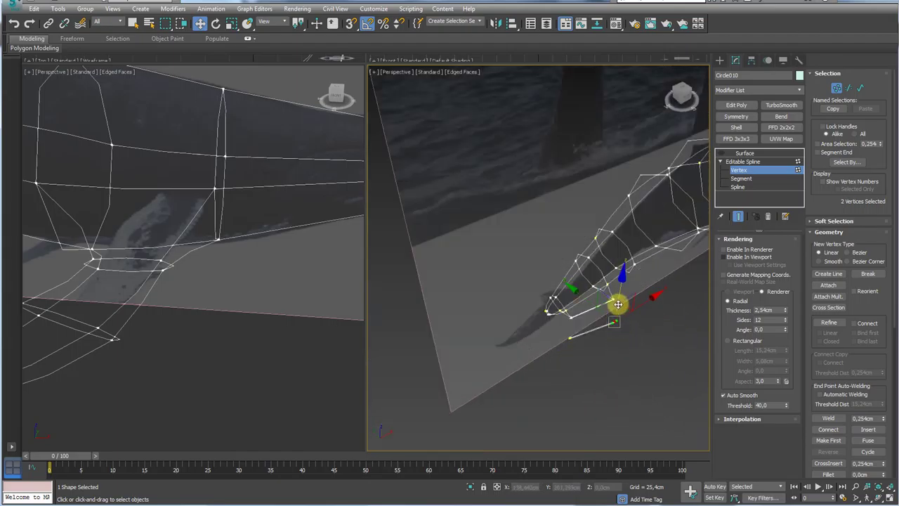
Reposition the tail's rear ring together with the connected end of the side spline.
{"action": "mouse_move", "coordinate": [624, 336]}
{"action": "left_mouse_down"}
{"action": "mouse_move", "coordinate": [590, 426]}
{"action": "mouse_move", "coordinate": [560, 306]}
{"action": "left_mouse_up"}
{"action": "mouse_move", "coordinate": [582, 337]}
{"action": "middle_mouse_down", "text": "alt"}
{"action": "mouse_move", "coordinate": [567, 307]}
{"action": "mouse_move", "coordinate": [594, 318]}
{"action": "middle_mouse_up", "text": "alt"}
{"action": "left_click_drag", "start_coordinate": [573, 301], "coordinate": [556, 278]}
{"action": "middle_click_drag", "start_coordinate": [599, 278], "coordinate": [597, 272], "text": "alt"}
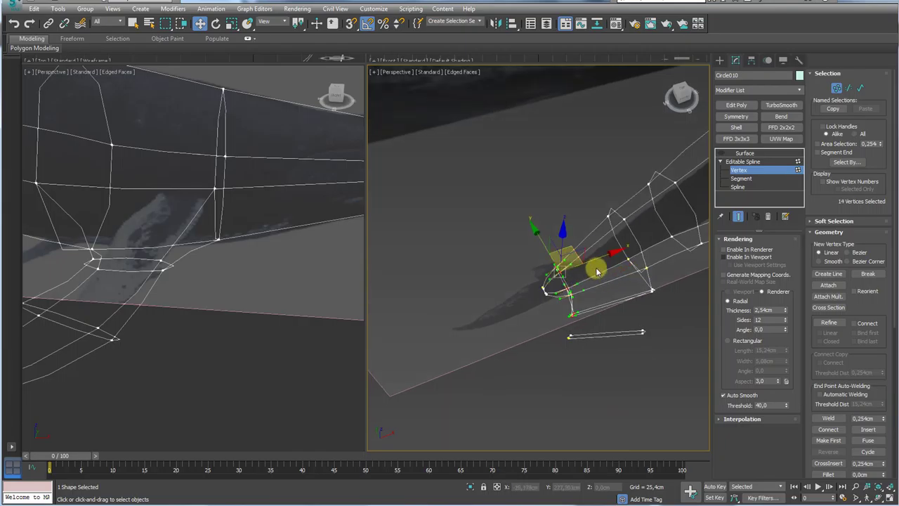
{"action": "left_click", "coordinate": [658, 324]}
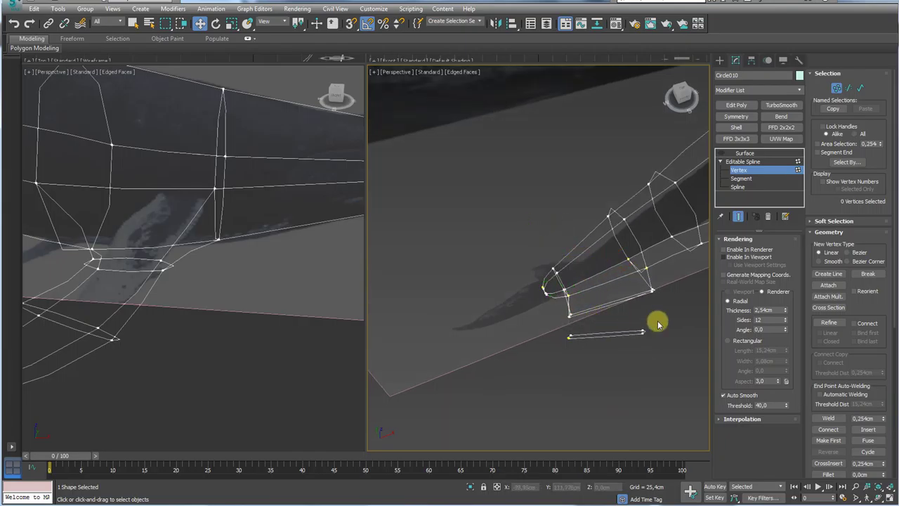
Lengthen the duplicated fluke spline toward the body, then move all four of its vertices farther outward.
{"action": "left_click_drag", "start_coordinate": [619, 351], "coordinate": [619, 350]}
{"action": "left_click_drag", "start_coordinate": [652, 303], "coordinate": [659, 307]}
{"action": "left_click_drag", "start_coordinate": [552, 346], "coordinate": [552, 333], "text": "ctrl"}
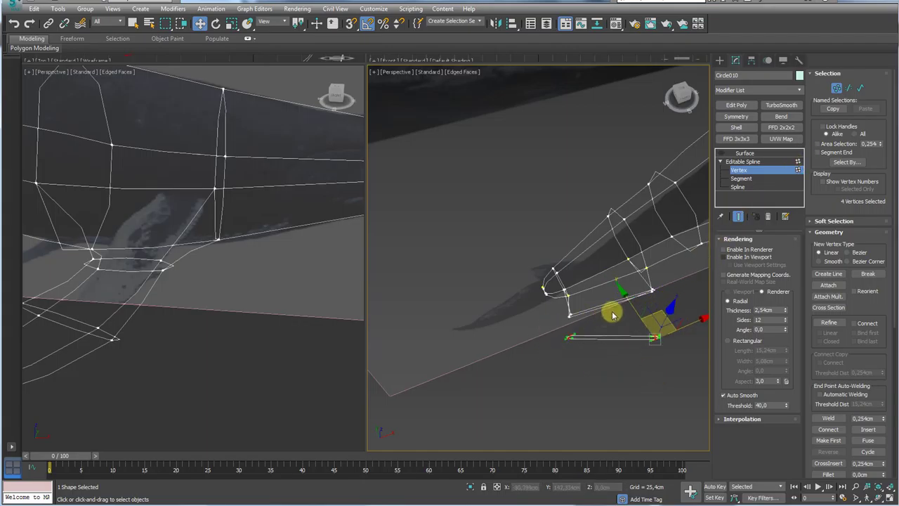
{"action": "left_click_drag", "start_coordinate": [661, 314], "coordinate": [658, 366]}
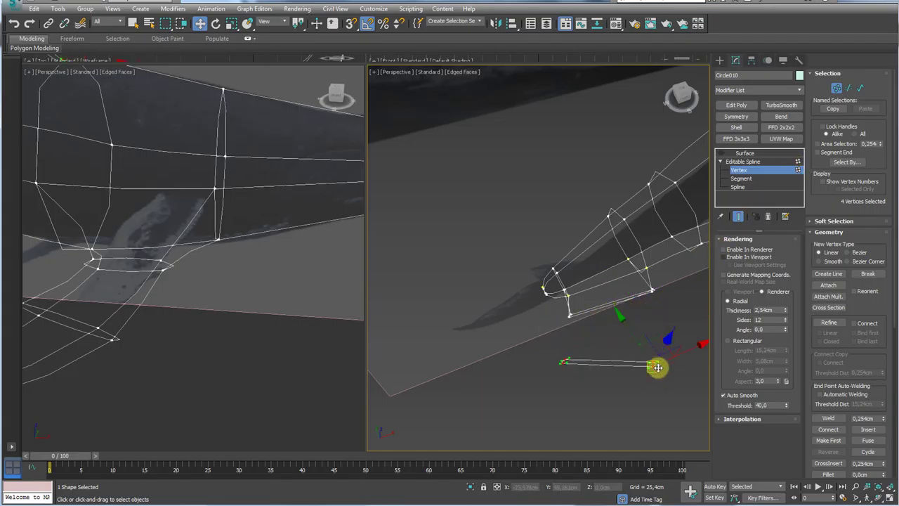
Duplicate the outer fluke spline farther out, rotate the copy toward the fluke tip and scale it down.
{"action": "middle_click_drag", "start_coordinate": [658, 366], "coordinate": [651, 203]}
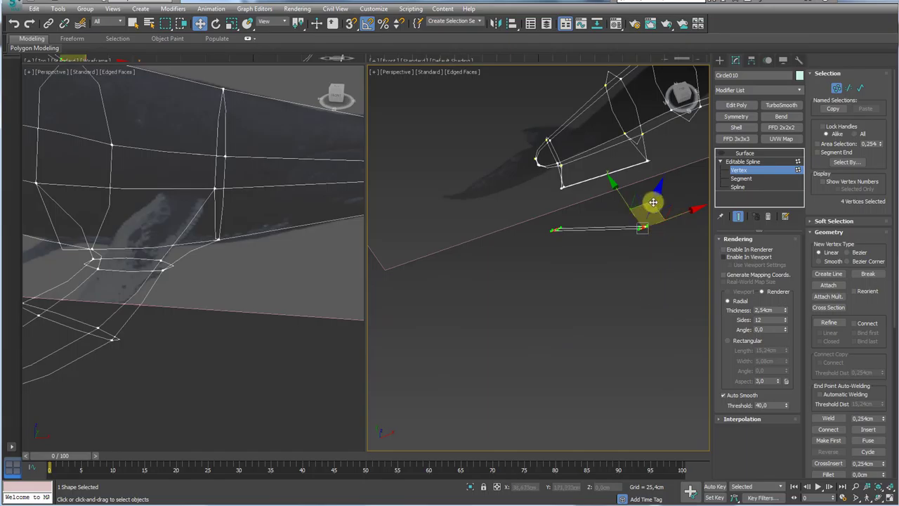
{"action": "left_click", "coordinate": [860, 88]}
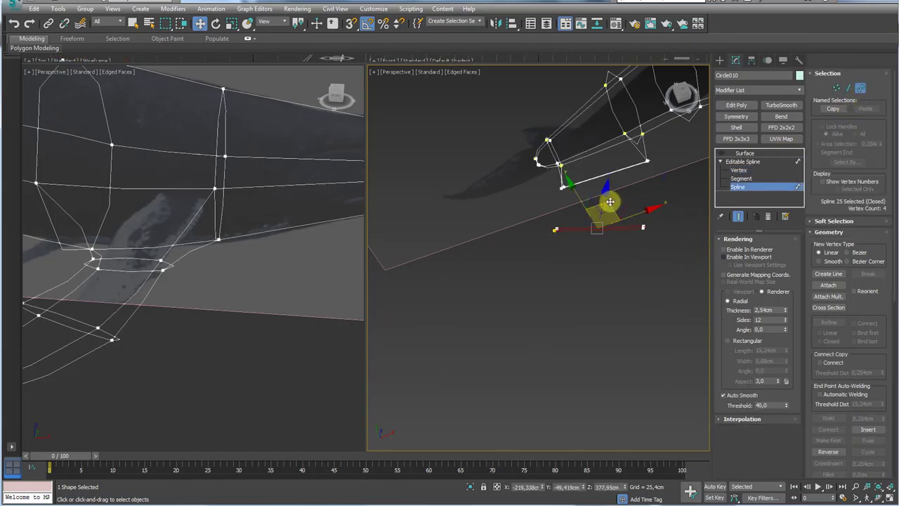
{"action": "left_click_drag", "start_coordinate": [609, 202], "coordinate": [573, 284], "text": "shift"}
{"action": "key", "text": "e"}
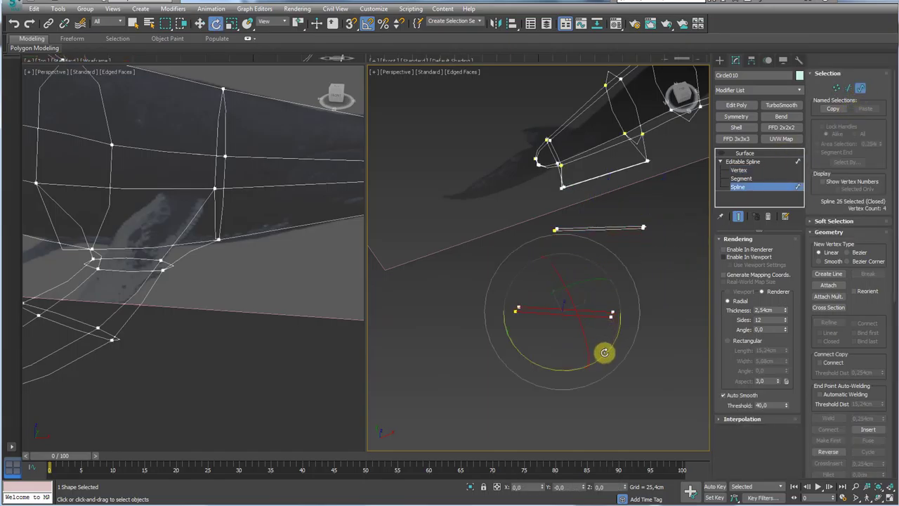
{"action": "key", "text": "r"}
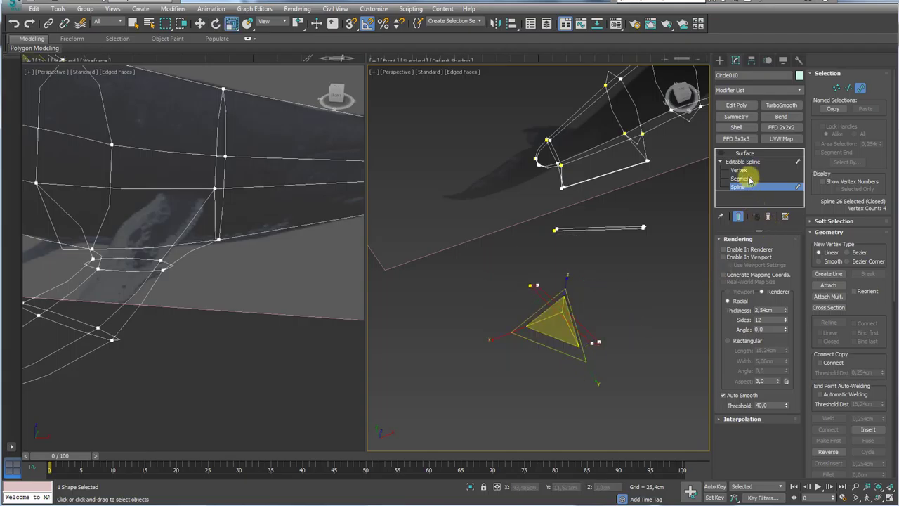
Move the two front vertices of the outermost fluke spline closer to its rear ones to narrow it.
{"action": "left_click", "coordinate": [739, 170]}
{"action": "left_click", "coordinate": [594, 344]}
{"action": "key", "text": "w"}
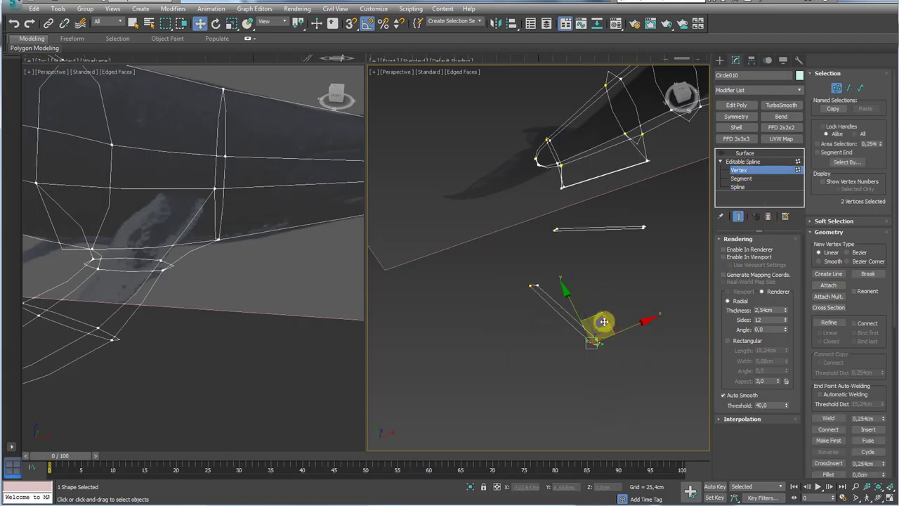
{"action": "left_click_drag", "start_coordinate": [602, 315], "coordinate": [564, 275]}
{"action": "middle_click_drag", "start_coordinate": [589, 306], "coordinate": [628, 265], "text": "alt"}
Reposition all four vertices of the outermost spline to line up with the swept-back end of the fluke.
{"action": "left_click_drag", "start_coordinate": [554, 266], "coordinate": [560, 304]}
{"action": "middle_click_drag", "start_coordinate": [561, 305], "coordinate": [590, 372], "text": "alt"}
{"action": "left_click_drag", "start_coordinate": [502, 325], "coordinate": [512, 301]}
{"action": "middle_click_drag", "start_coordinate": [640, 337], "coordinate": [577, 335], "text": "alt"}
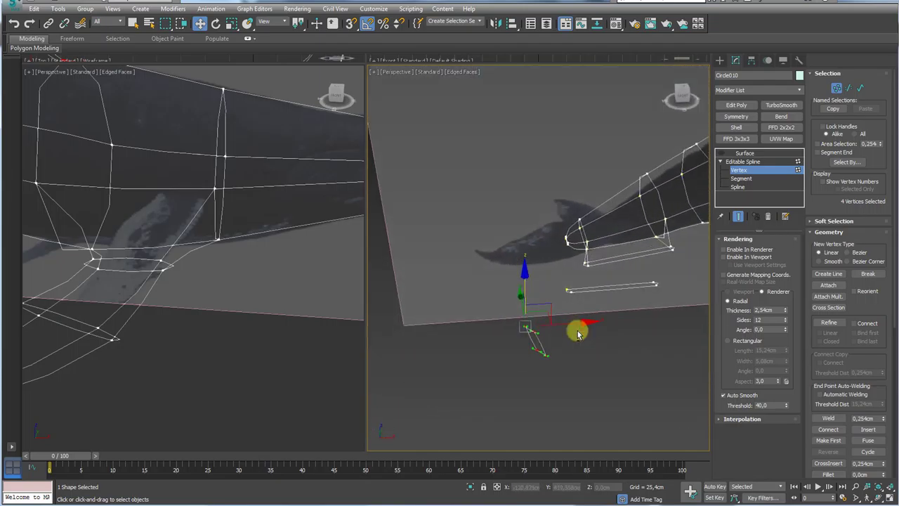
{"action": "middle_click_drag", "start_coordinate": [642, 304], "coordinate": [604, 303], "text": "alt"}
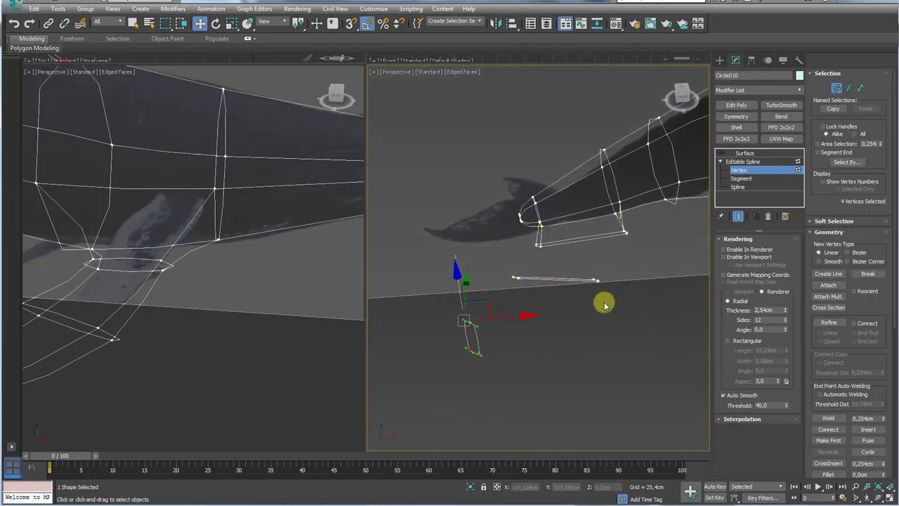
Connect the side spline and both duplicated fluke splines in order using Cross Section.
{"action": "left_click", "coordinate": [829, 307]}
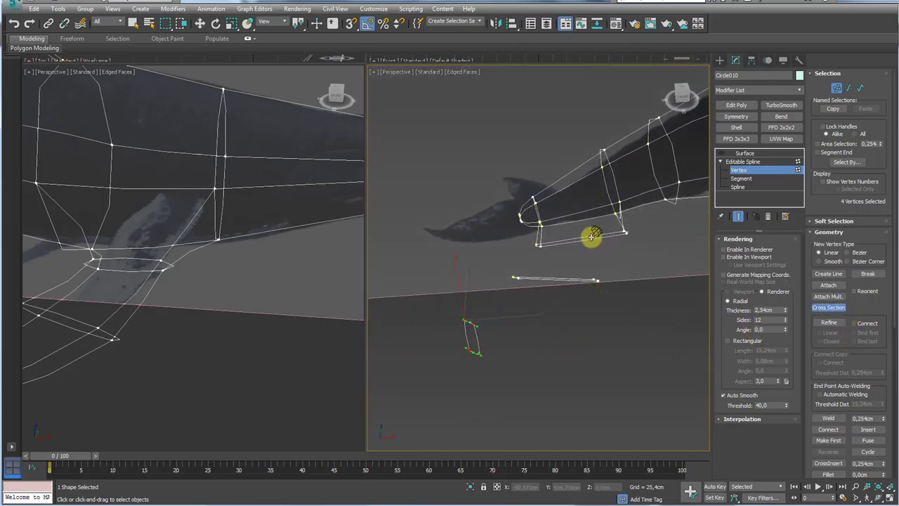
{"action": "left_click", "coordinate": [581, 280]}
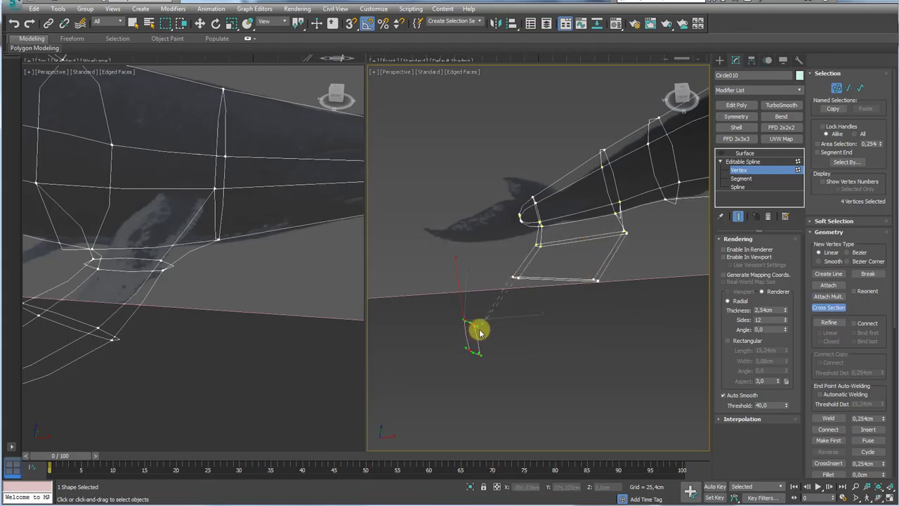
{"action": "left_click", "coordinate": [481, 333]}
Turn the Surface modifier's display back on to check the surfaced fluke.
{"action": "middle_click_drag", "start_coordinate": [534, 336], "coordinate": [554, 333], "text": "alt"}
{"action": "left_click", "coordinate": [745, 154]}
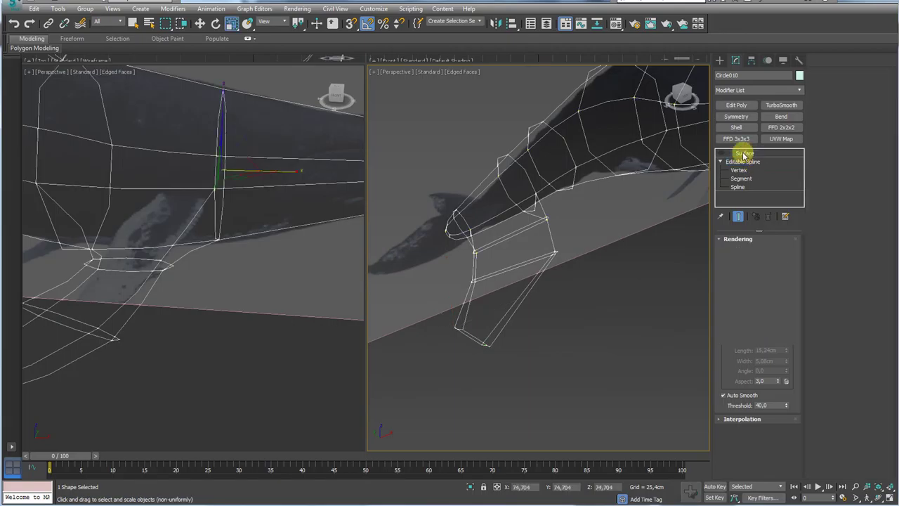
{"action": "left_click", "coordinate": [721, 153]}
{"action": "middle_click_drag", "start_coordinate": [608, 261], "coordinate": [702, 218], "text": "alt"}
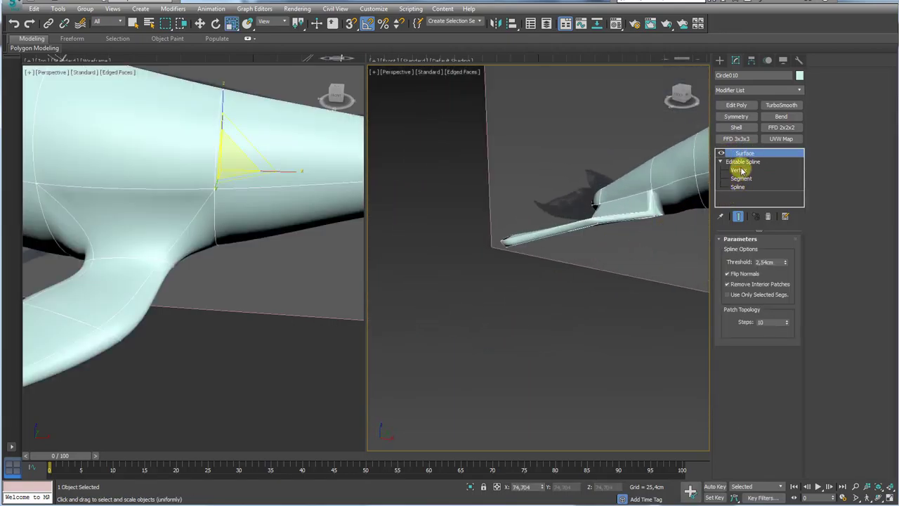
Lower the four selected vertices of the fluke's cross-section spline slightly.
{"action": "left_click", "coordinate": [739, 170]}
{"action": "left_click", "coordinate": [737, 216]}
{"action": "left_click", "coordinate": [737, 215]}
{"action": "middle_click_drag", "start_coordinate": [612, 245], "coordinate": [601, 215], "text": "alt"}
{"action": "key", "text": "w"}
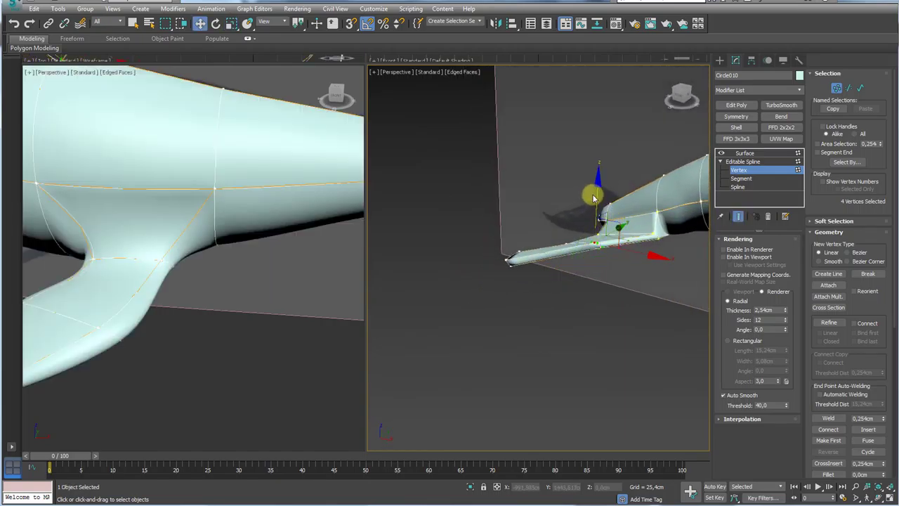
{"action": "left_click_drag", "start_coordinate": [599, 200], "coordinate": [598, 207]}
{"action": "left_click", "coordinate": [532, 274]}
{"action": "middle_click_drag", "start_coordinate": [531, 274], "coordinate": [676, 252], "text": "alt"}
Hide the Surface result, select the fluke's lengthwise connecting splines and move them clear of the body, about 80 cm in X and -79 cm in Y.
{"action": "left_click", "coordinate": [737, 188]}
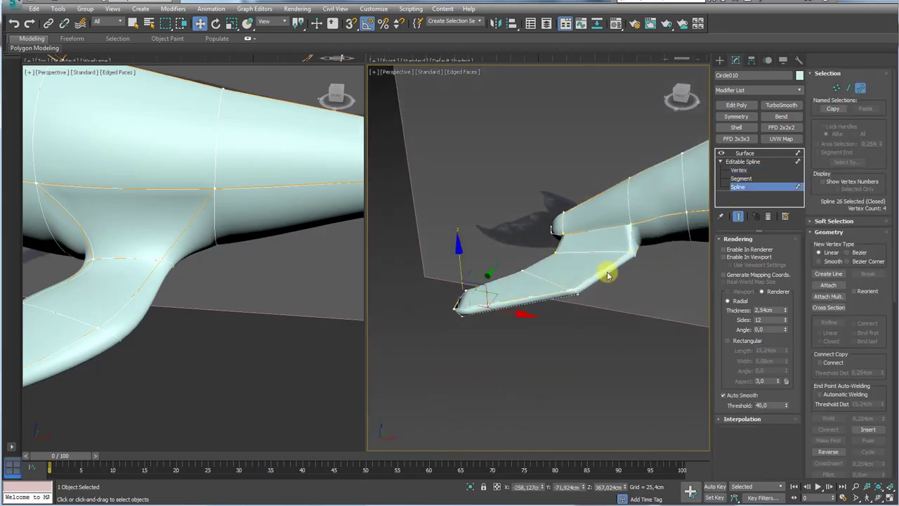
{"action": "scroll", "coordinate": [609, 275], "scroll_direction": "down", "scroll_amount": 3}
{"action": "middle_click_drag", "start_coordinate": [621, 295], "coordinate": [591, 290], "text": "alt"}
{"action": "left_click_drag", "start_coordinate": [585, 287], "coordinate": [486, 287]}
{"action": "left_click", "coordinate": [721, 154]}
{"action": "scroll", "coordinate": [557, 250], "scroll_direction": "up", "scroll_amount": 4}
{"action": "middle_click_drag", "start_coordinate": [556, 250], "coordinate": [587, 286]}
{"action": "middle_click_drag", "start_coordinate": [638, 255], "coordinate": [570, 244], "text": "alt"}
{"action": "middle_click_drag", "start_coordinate": [570, 245], "coordinate": [488, 237]}
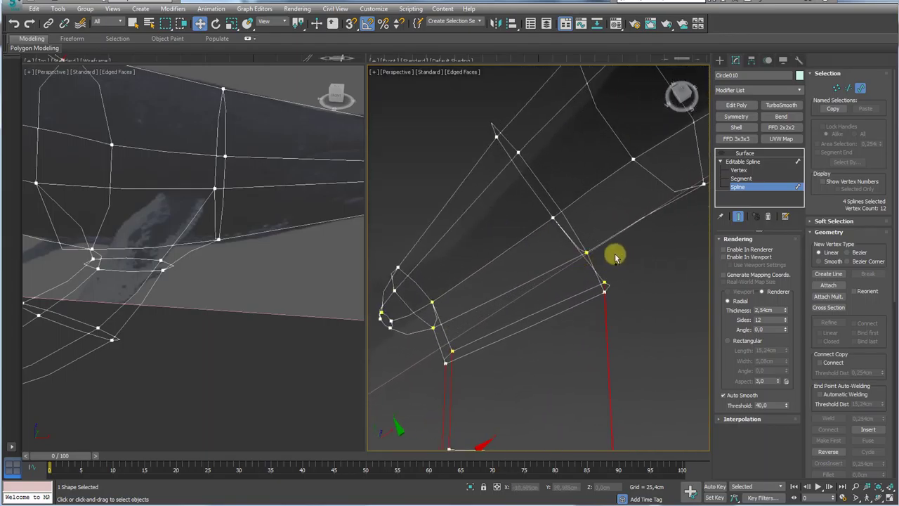
{"action": "left_click_drag", "start_coordinate": [616, 257], "coordinate": [591, 273], "text": "ctrl"}
{"action": "left_click_drag", "start_coordinate": [442, 345], "coordinate": [437, 342], "text": "ctrl"}
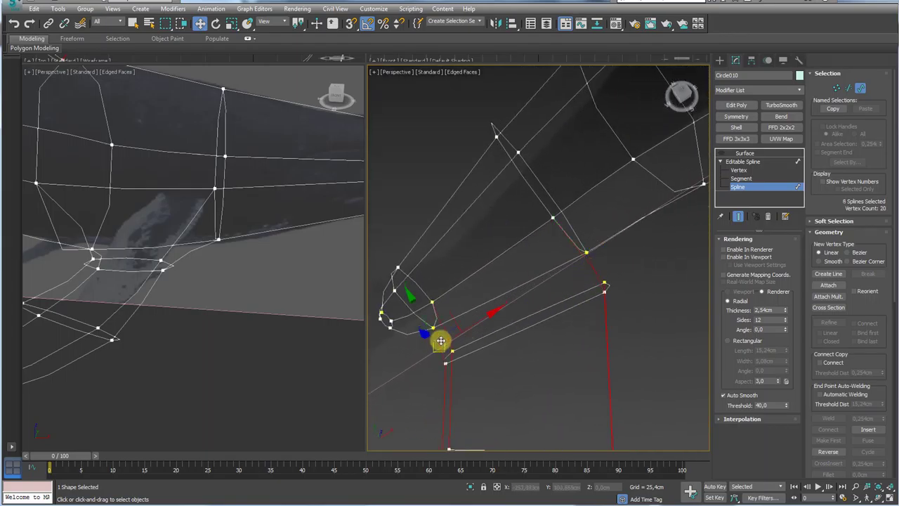
{"action": "scroll", "coordinate": [452, 342], "scroll_direction": "down", "scroll_amount": 5}
{"action": "left_click_drag", "start_coordinate": [452, 308], "coordinate": [548, 339]}
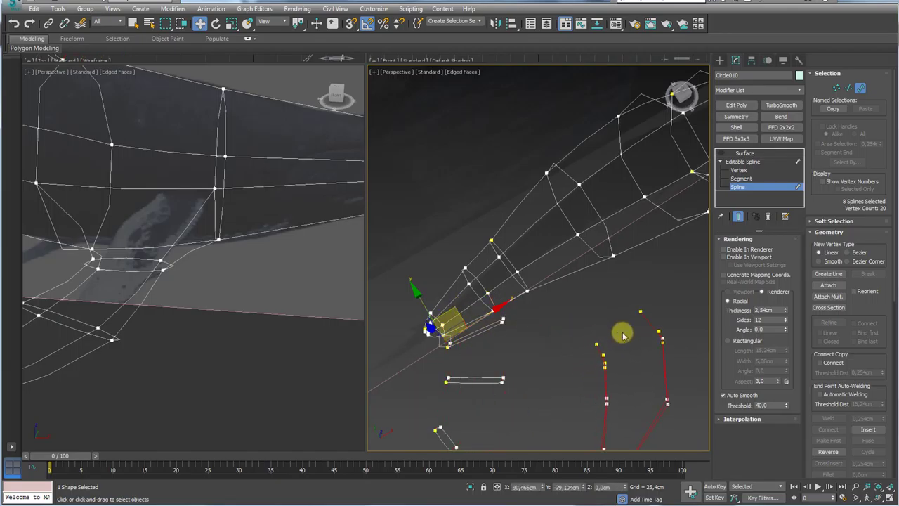
Weld the coincident vertices of the displaced fluke splines with a 0,254 cm threshold.
{"action": "middle_click_drag", "start_coordinate": [620, 331], "coordinate": [603, 224], "text": "alt"}
{"action": "left_click", "coordinate": [738, 170]}
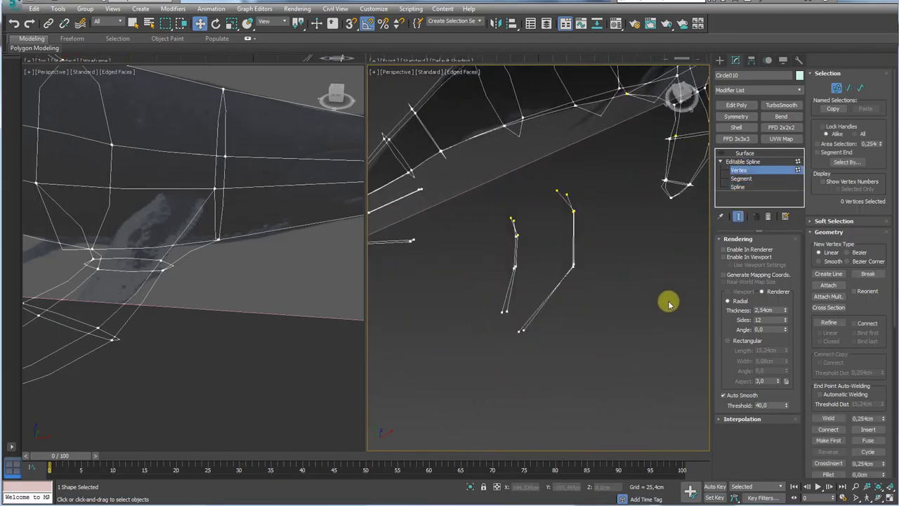
{"action": "left_click_drag", "start_coordinate": [665, 301], "coordinate": [494, 185]}
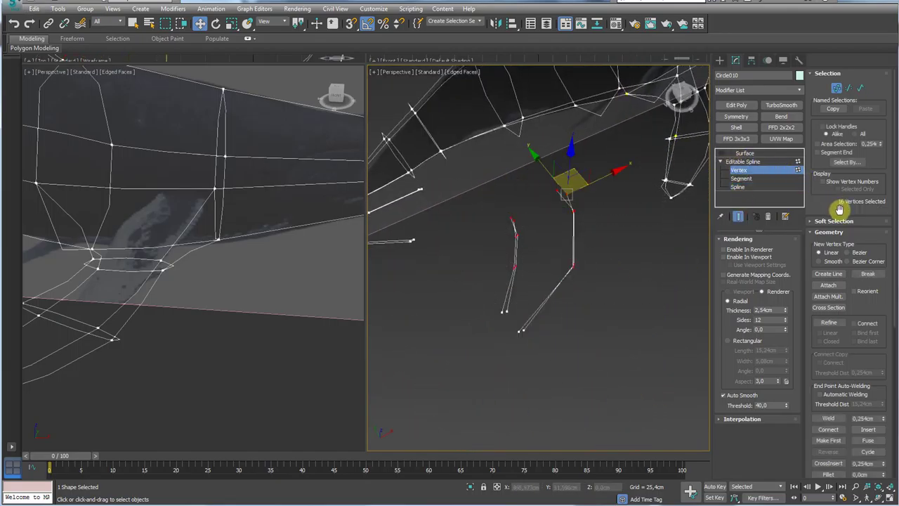
{"action": "scroll", "coordinate": [838, 303], "scroll_direction": "down", "scroll_amount": 3}
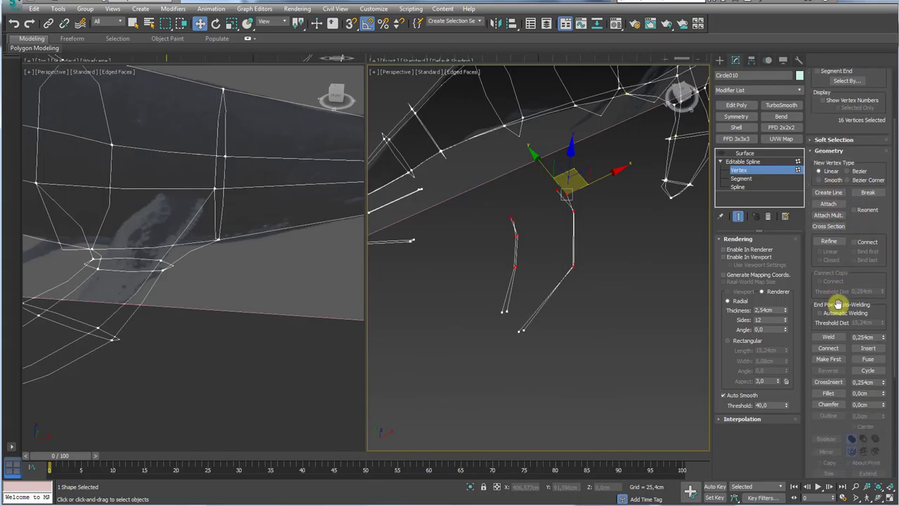
{"action": "left_click", "coordinate": [830, 337]}
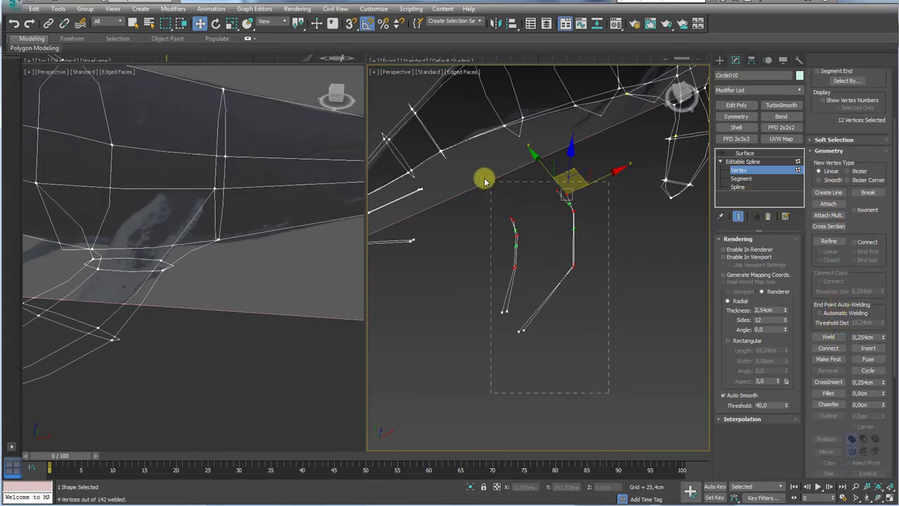
Convert all vertices of the displaced fluke splines to Smooth and then to Bezier so their curves round out.
{"action": "key", "text": "ctrl+z"}
{"action": "right_click", "coordinate": [555, 188]}
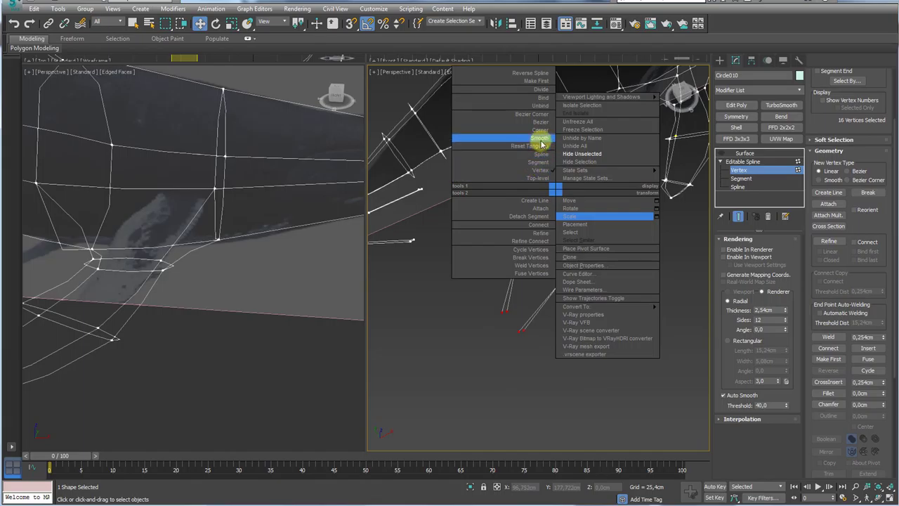
{"action": "left_click", "coordinate": [541, 144]}
{"action": "right_click", "coordinate": [571, 207]}
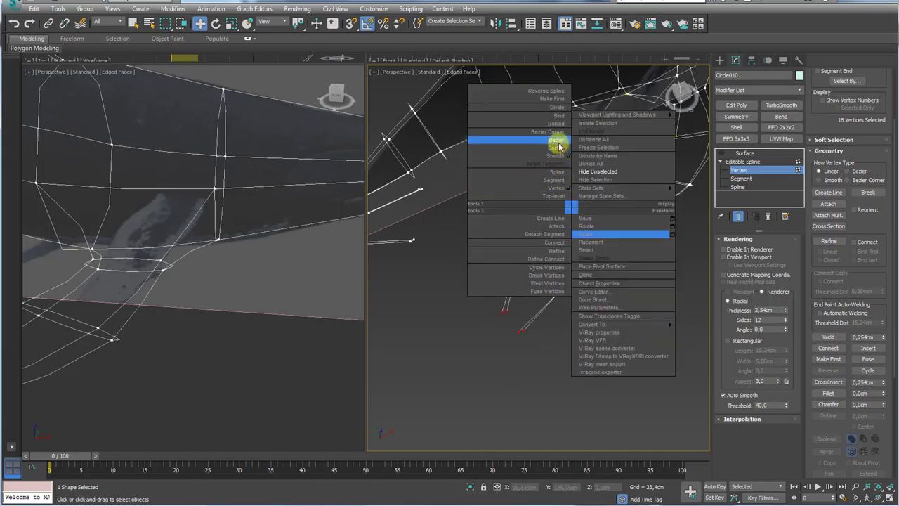
{"action": "left_click", "coordinate": [558, 141]}
Move the four welded splines back to the fluke, aligning them with its cross-section corners using vertex snap.
{"action": "left_click", "coordinate": [748, 188]}
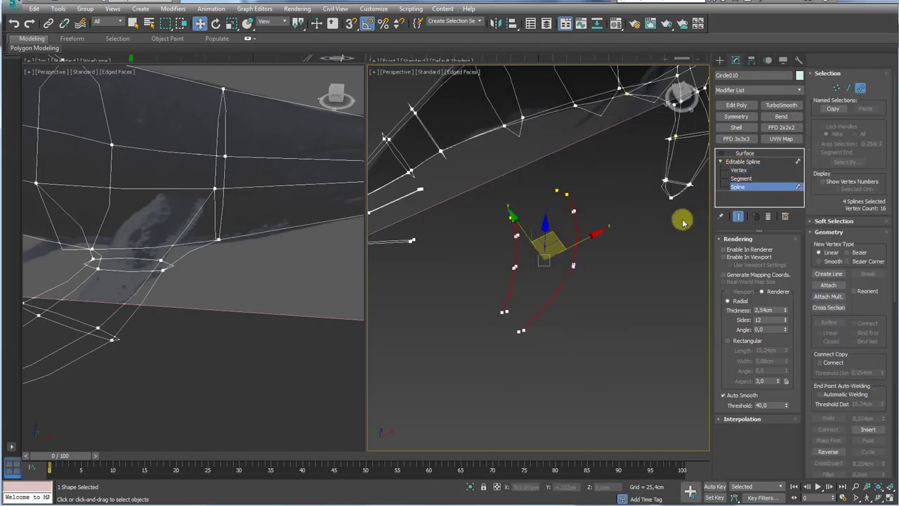
{"action": "middle_click_drag", "start_coordinate": [477, 281], "coordinate": [632, 269], "text": "alt"}
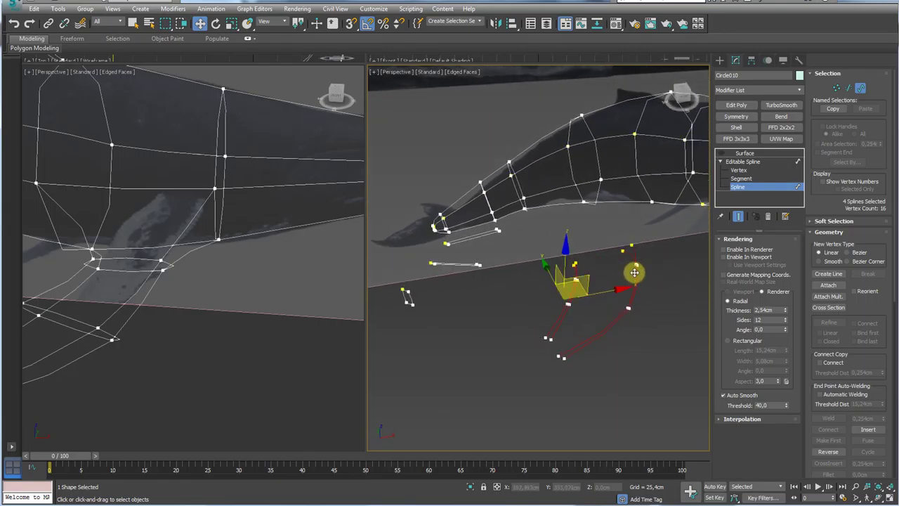
{"action": "left_click_drag", "start_coordinate": [632, 265], "coordinate": [499, 229]}
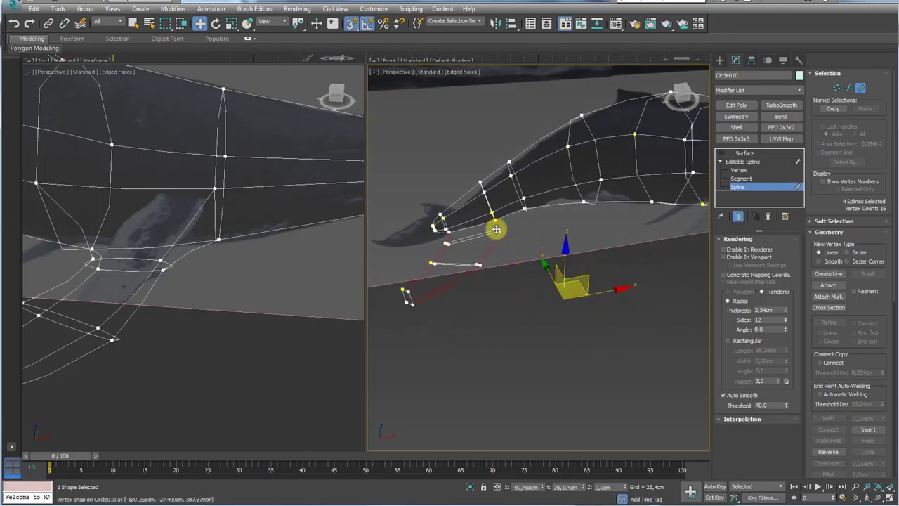
Turn the Surface modifier's display back on and inspect the smoothed fluke.
{"action": "middle_click_drag", "start_coordinate": [496, 229], "coordinate": [660, 319], "text": "alt"}
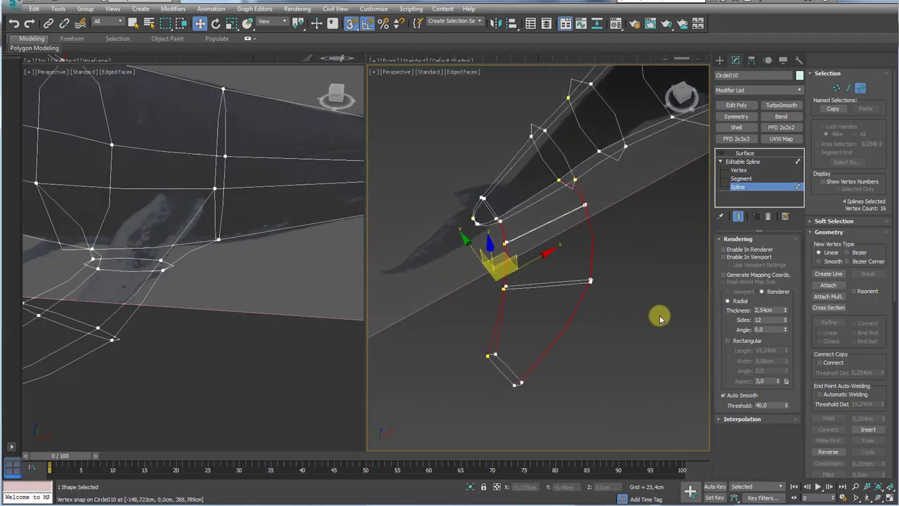
{"action": "left_click", "coordinate": [739, 154]}
{"action": "left_click", "coordinate": [721, 153]}
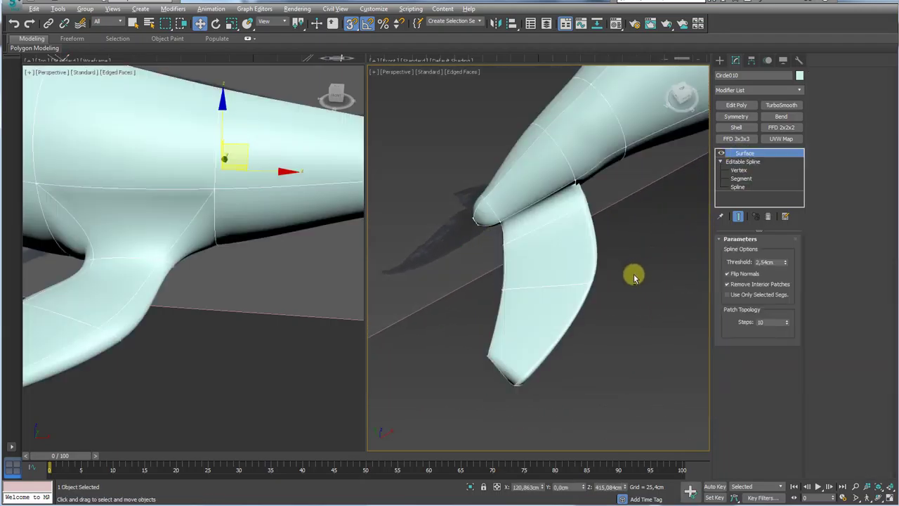
{"action": "middle_click_drag", "start_coordinate": [634, 278], "coordinate": [648, 264], "text": "alt"}
{"action": "scroll", "coordinate": [642, 235], "scroll_direction": "up", "scroll_amount": 5}
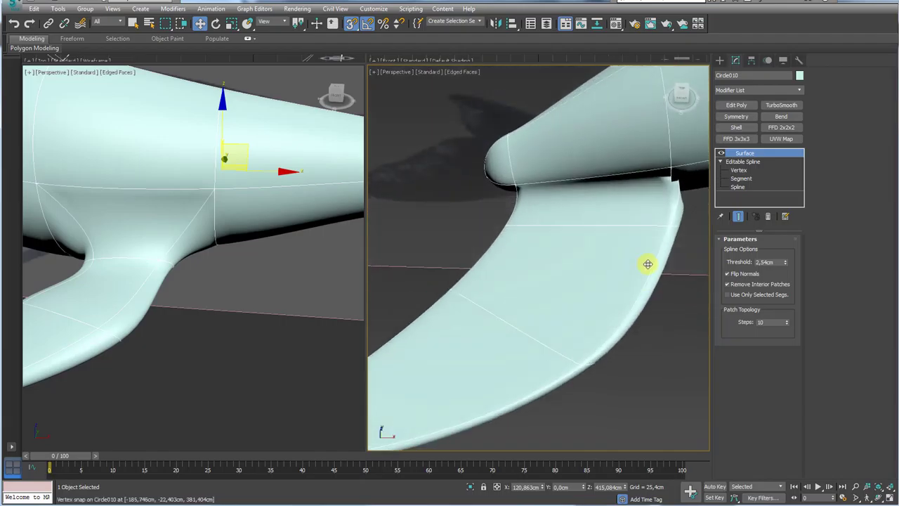
Turn snapping off and move the four front-edge vertices of the innermost fluke spline outward and slightly down.
{"action": "left_click", "coordinate": [738, 170]}
{"action": "middle_click_drag", "start_coordinate": [698, 222], "coordinate": [676, 305], "text": "alt"}
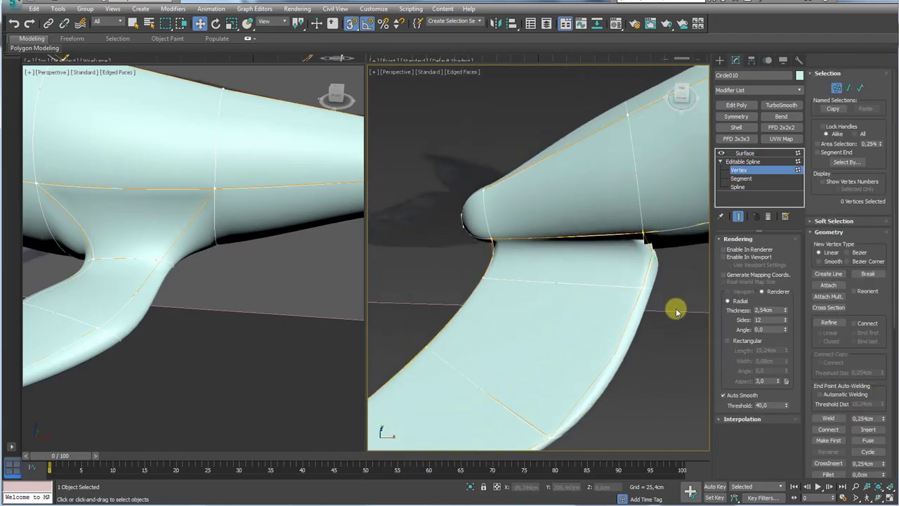
{"action": "middle_click_drag", "start_coordinate": [634, 282], "coordinate": [656, 301], "text": "alt"}
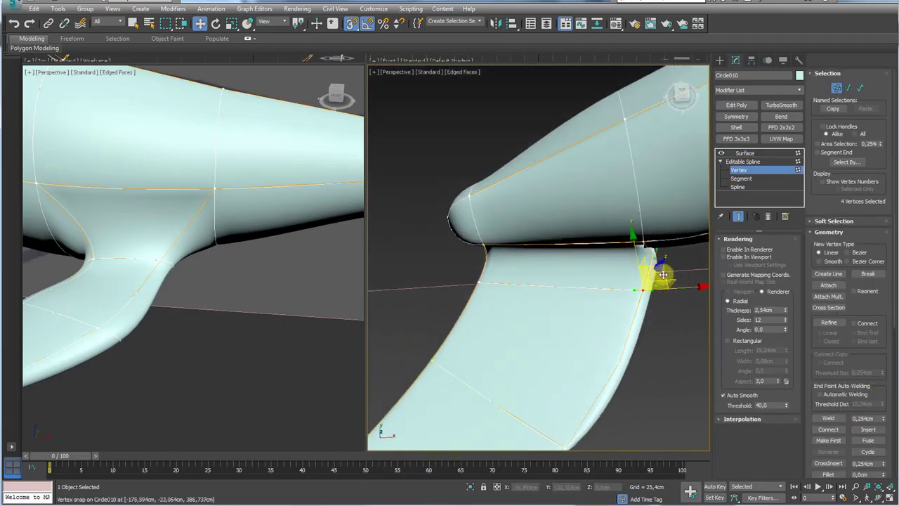
{"action": "middle_click_drag", "start_coordinate": [654, 329], "coordinate": [645, 263], "text": "alt"}
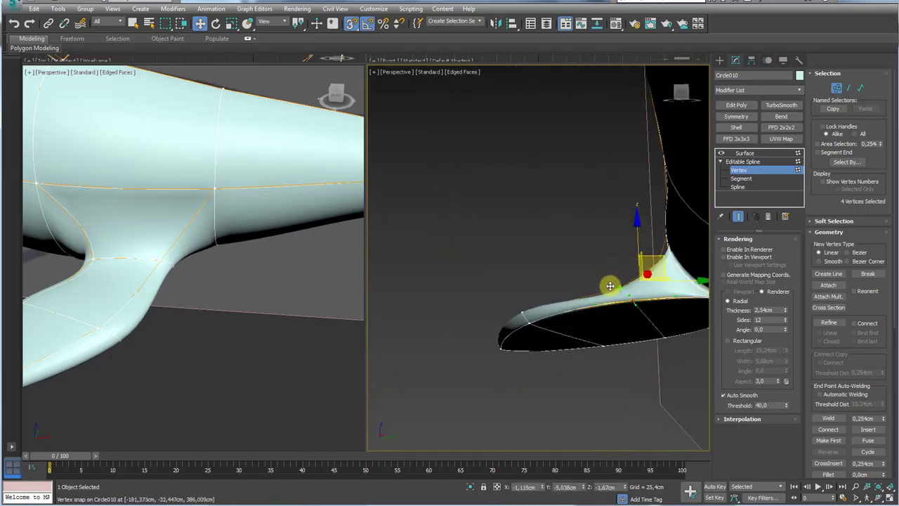
{"action": "left_click_drag", "start_coordinate": [610, 286], "coordinate": [628, 268]}
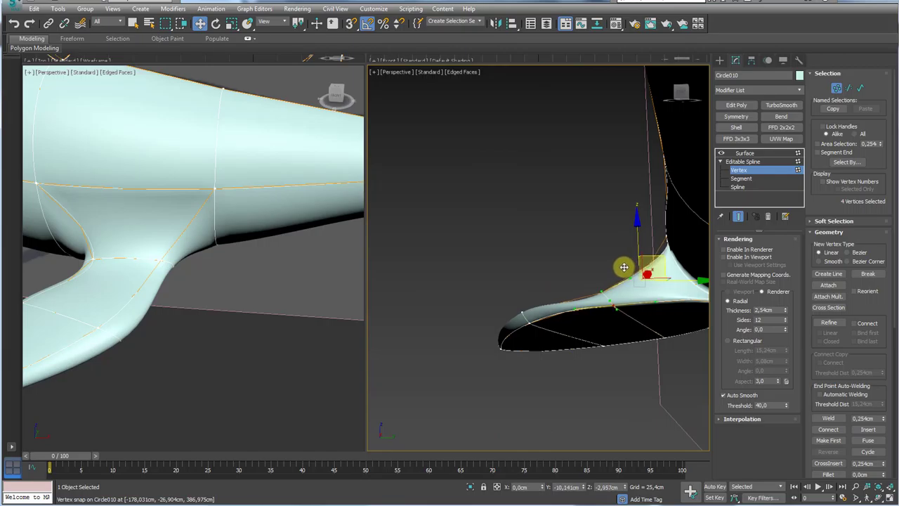
Scale the four front-edge vertices of the innermost fluke spline to about 196% along Z.
{"action": "key", "text": "e"}
{"action": "key", "text": "r"}
{"action": "middle_click_drag", "start_coordinate": [609, 273], "coordinate": [641, 287], "text": "alt"}
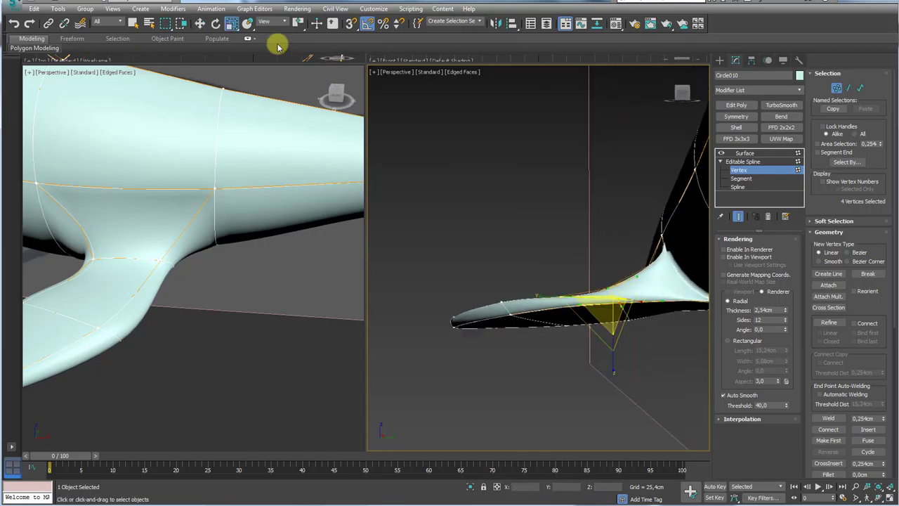
{"action": "left_click_drag", "start_coordinate": [614, 367], "coordinate": [614, 403]}
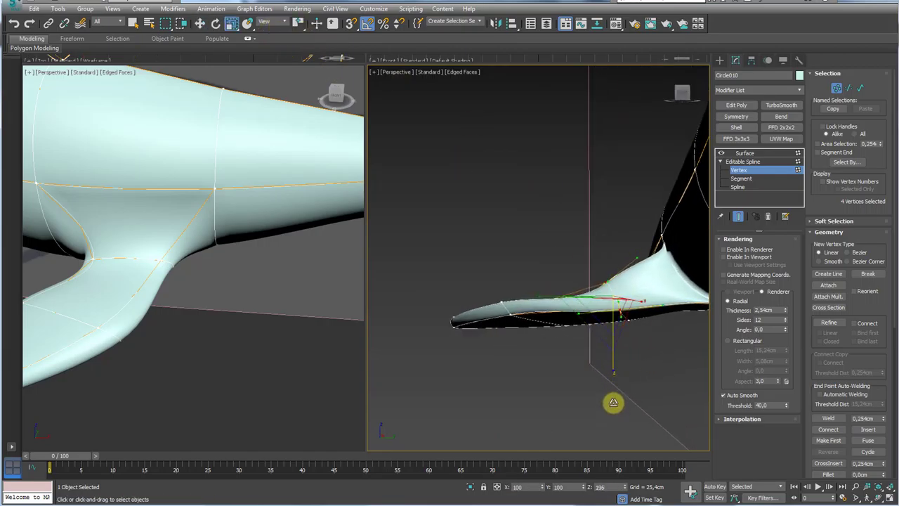
Adjust the two upper front-edge vertices to smooth the fluke's rise toward the body.
{"action": "middle_click_drag", "start_coordinate": [607, 350], "coordinate": [610, 344], "text": "alt"}
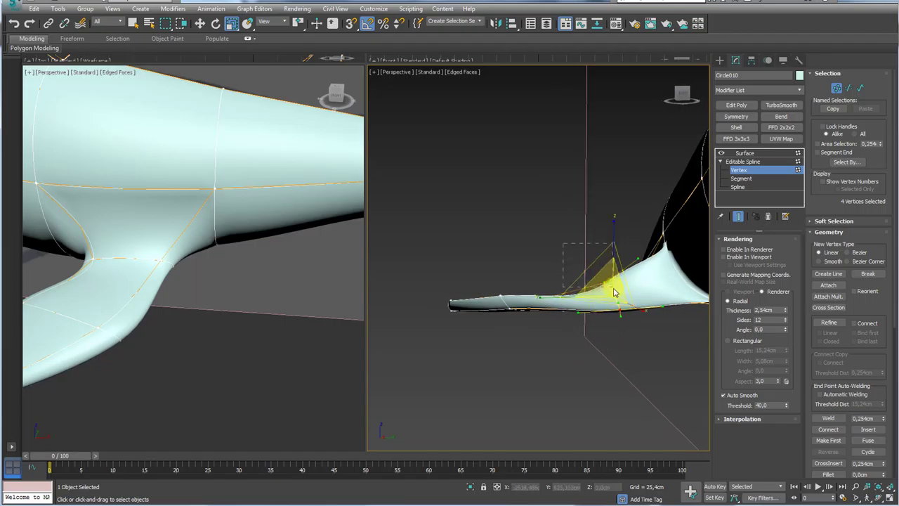
{"action": "key", "text": "e"}
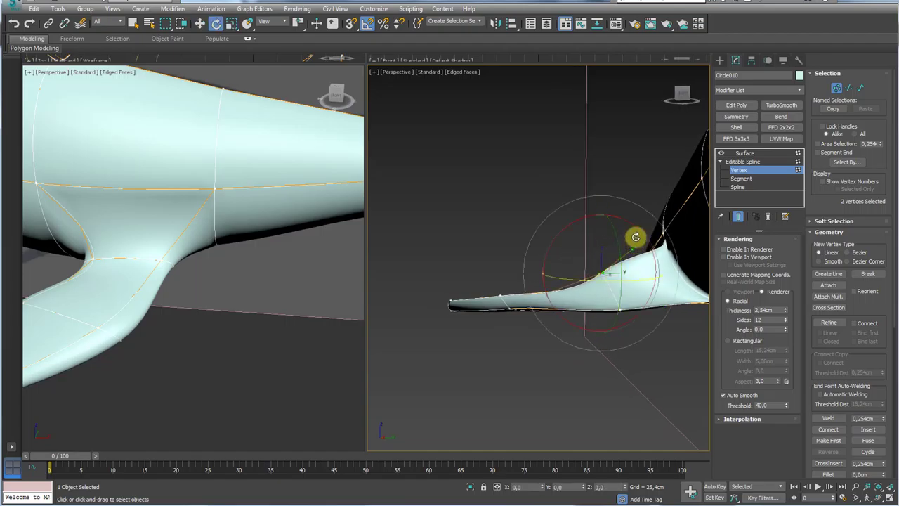
{"action": "middle_click_drag", "start_coordinate": [651, 243], "coordinate": [682, 361], "text": "alt"}
Reselect the four front-edge vertices near the fluke's root and shift them slightly to refine the outline.
{"action": "left_click", "coordinate": [682, 305]}
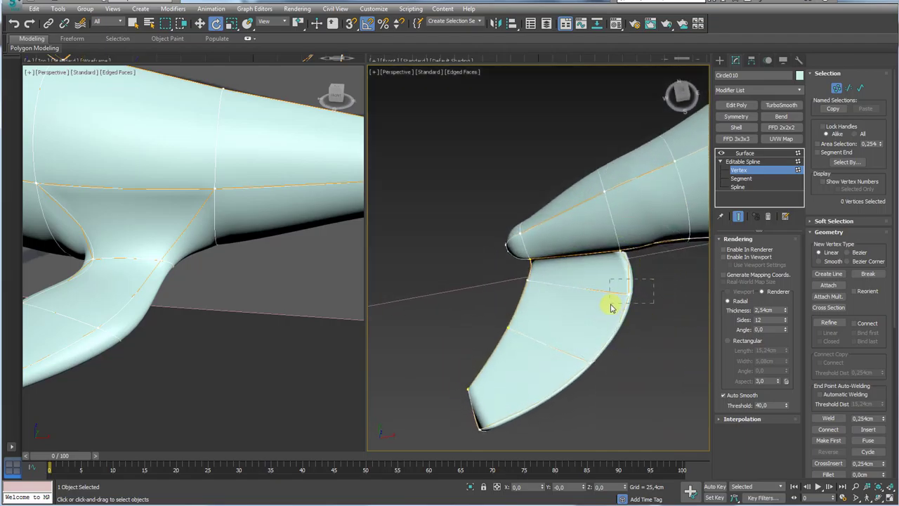
{"action": "left_click_drag", "start_coordinate": [611, 307], "coordinate": [611, 308]}
{"action": "key", "text": "w"}
{"action": "mouse_move", "coordinate": [642, 271]}
{"action": "left_mouse_down"}
{"action": "mouse_move", "coordinate": [630, 263]}
{"action": "mouse_move", "coordinate": [649, 267]}
{"action": "mouse_move", "coordinate": [644, 282]}
{"action": "left_mouse_up"}
Scale down the vertices at the outer tip of the fluke to narrow it.
{"action": "middle_click_drag", "start_coordinate": [512, 430], "coordinate": [559, 388]}
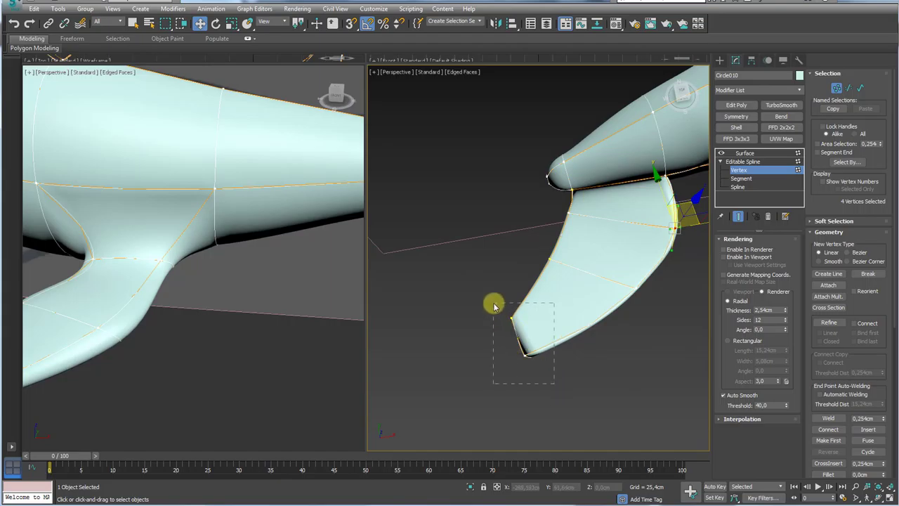
{"action": "left_click_drag", "start_coordinate": [494, 303], "coordinate": [493, 303]}
{"action": "key", "text": "e"}
{"action": "key", "text": "r"}
{"action": "left_click_drag", "start_coordinate": [512, 350], "coordinate": [522, 401]}
{"action": "middle_click_drag", "start_coordinate": [601, 338], "coordinate": [535, 391]}
{"action": "scroll", "coordinate": [536, 390], "scroll_direction": "down", "scroll_amount": 3}
Return to the Surface modifier level and add an Edit Poly modifier above it.
{"action": "left_click", "coordinate": [748, 161]}
{"action": "left_click", "coordinate": [747, 154]}
{"action": "middle_click_drag", "start_coordinate": [597, 243], "coordinate": [477, 248]}
{"action": "scroll", "coordinate": [552, 259], "scroll_direction": "down", "scroll_amount": 3}
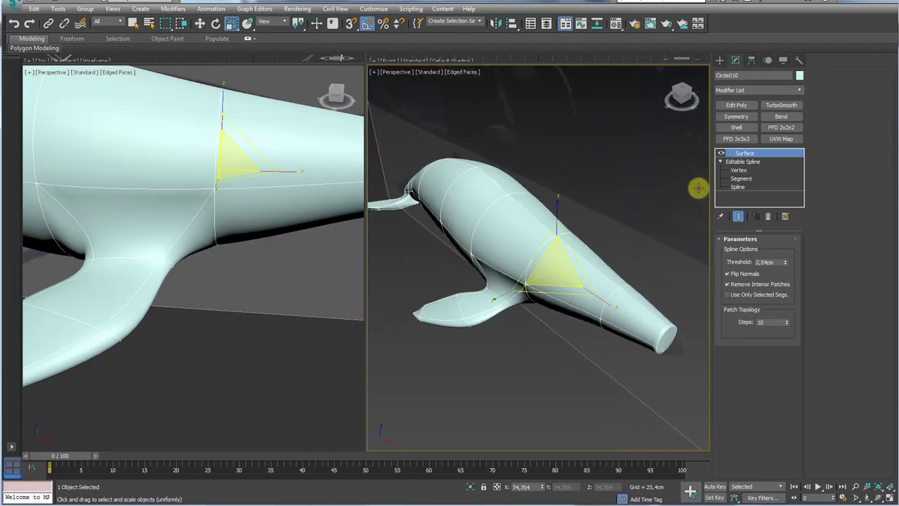
{"action": "left_click", "coordinate": [737, 105]}
{"action": "middle_click_drag", "start_coordinate": [622, 302], "coordinate": [619, 281], "text": "alt"}
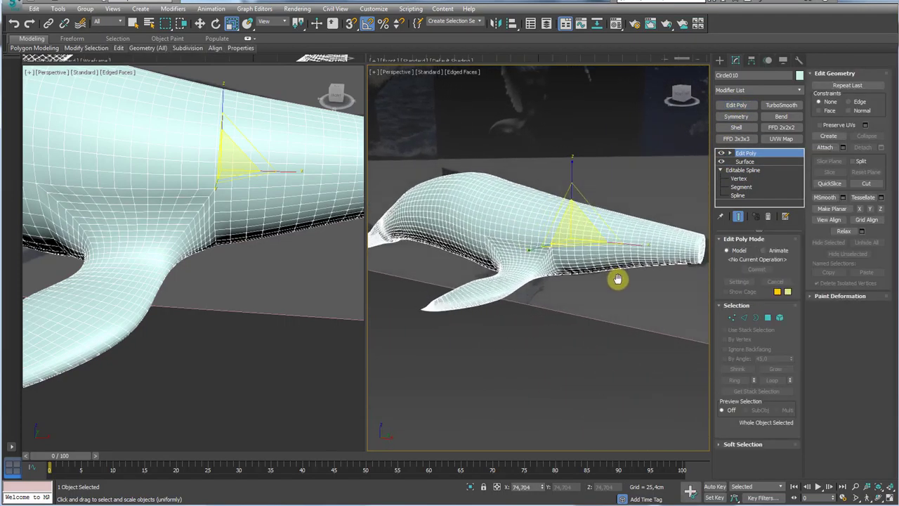
{"action": "middle_click_drag", "start_coordinate": [677, 239], "coordinate": [612, 255]}
{"action": "scroll", "coordinate": [614, 256], "scroll_direction": "up", "scroll_amount": 3}
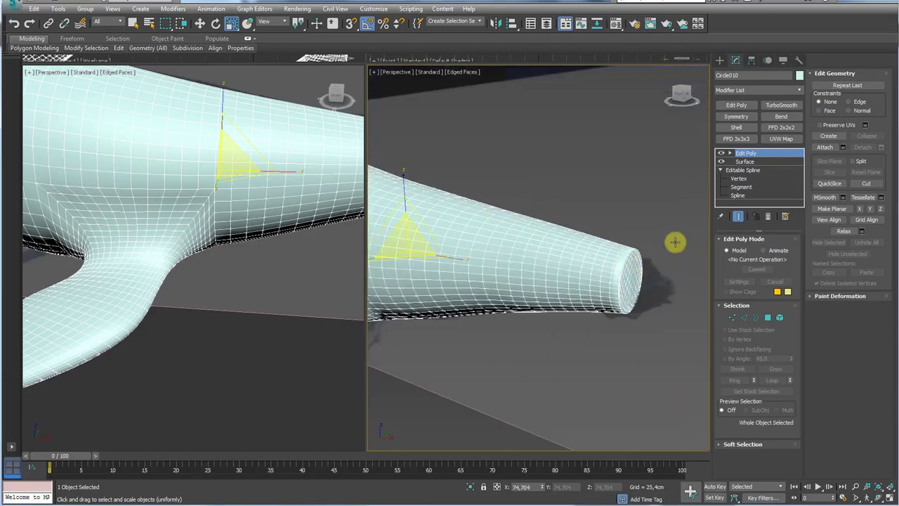
Hide the Edit Poly result and duplicate the closed spline at the body's blunt end, placing the copy farther out along X.
{"action": "left_click", "coordinate": [740, 194]}
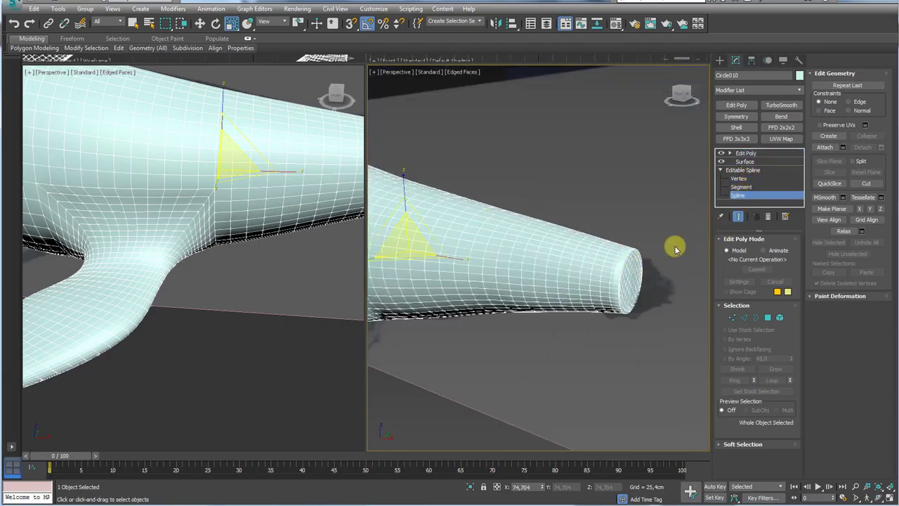
{"action": "left_click", "coordinate": [626, 262]}
{"action": "key", "text": "w"}
{"action": "left_click", "coordinate": [720, 152]}
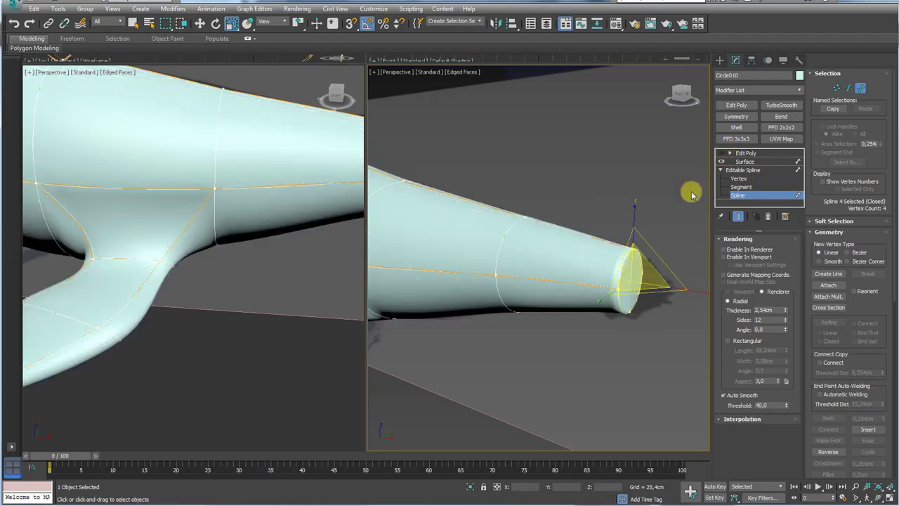
{"action": "mouse_move", "coordinate": [622, 295]}
{"action": "left_mouse_down", "text": "shift"}
{"action": "mouse_move", "coordinate": [635, 286]}
{"action": "mouse_move", "coordinate": [675, 291]}
{"action": "left_mouse_up", "text": "shift"}
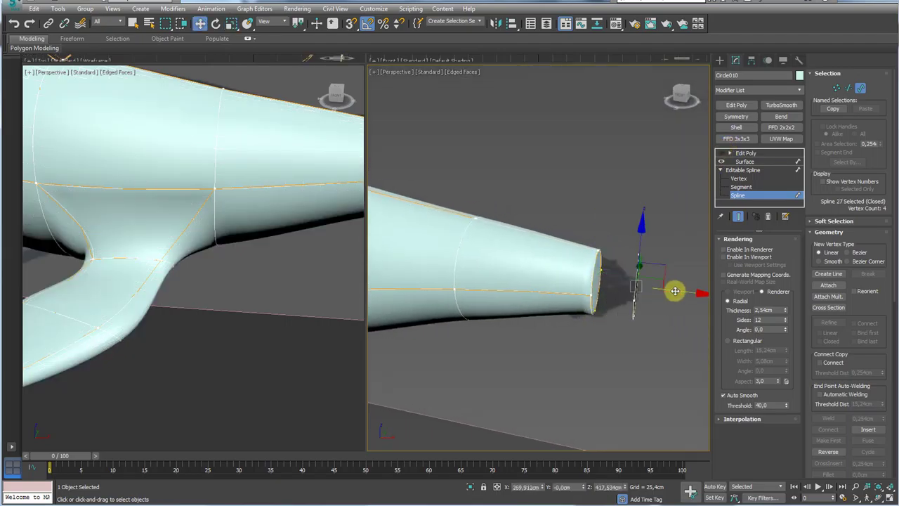
Connect the blunt end's spline to its outer copy with Cross Section and switch to vertex editing.
{"action": "left_click", "coordinate": [831, 308]}
{"action": "left_click", "coordinate": [636, 281]}
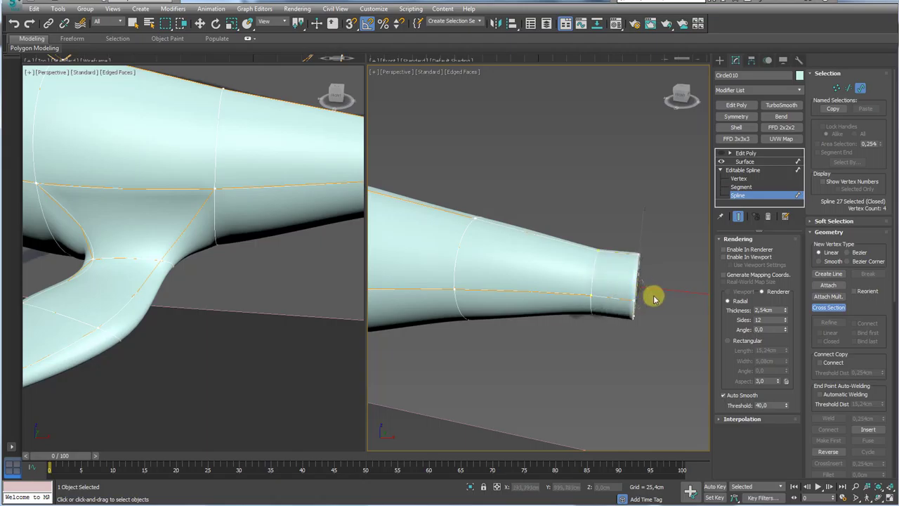
{"action": "left_click", "coordinate": [739, 179]}
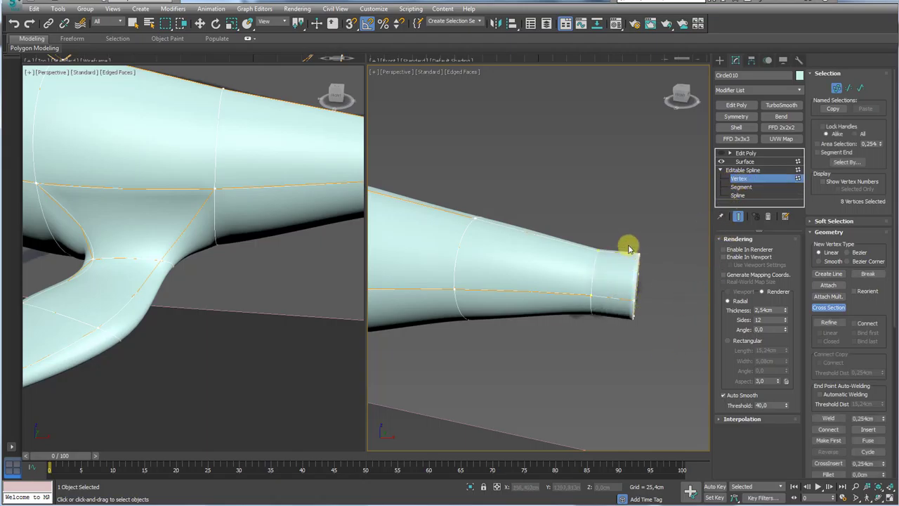
Convert the eight vertices of the body's outer end ring to Bezier.
{"action": "key", "text": "w"}
{"action": "left_click_drag", "start_coordinate": [622, 246], "coordinate": [622, 240]}
{"action": "middle_click_drag", "start_coordinate": [650, 269], "coordinate": [636, 262], "text": "alt"}
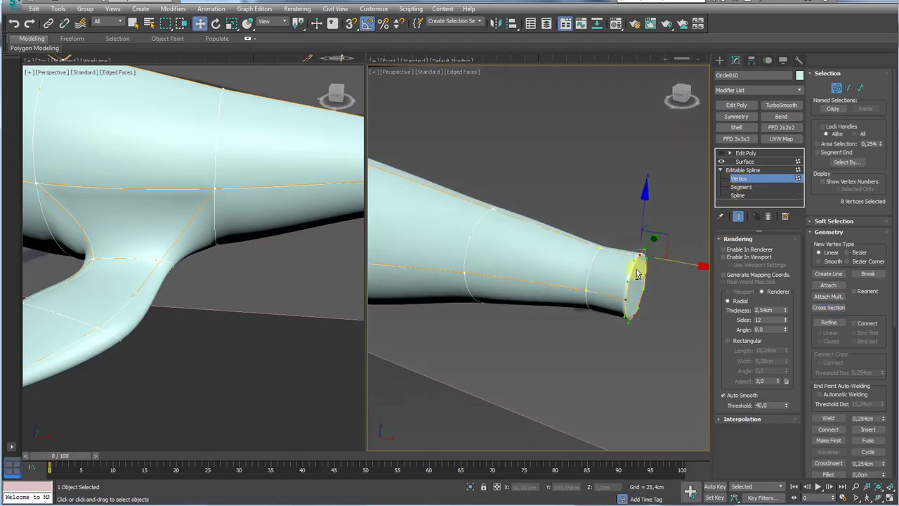
{"action": "right_click", "coordinate": [630, 256]}
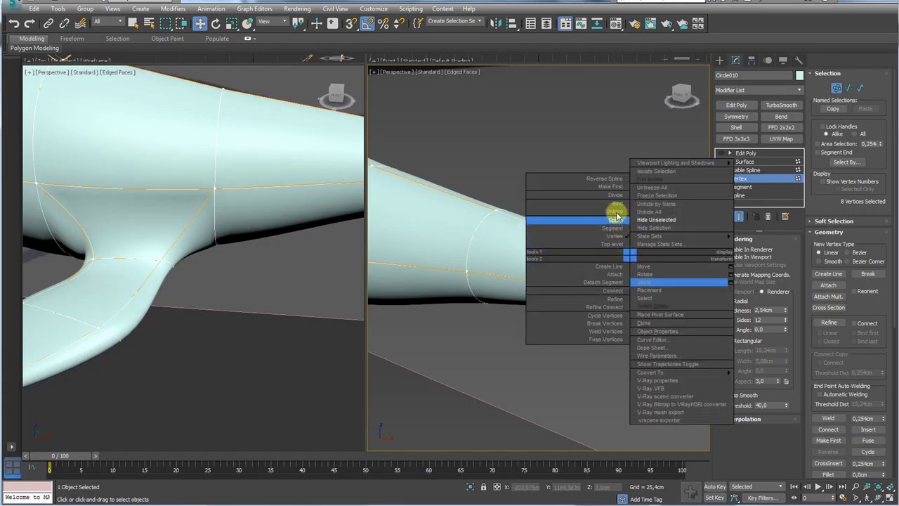
{"action": "key", "text": "Escape"}
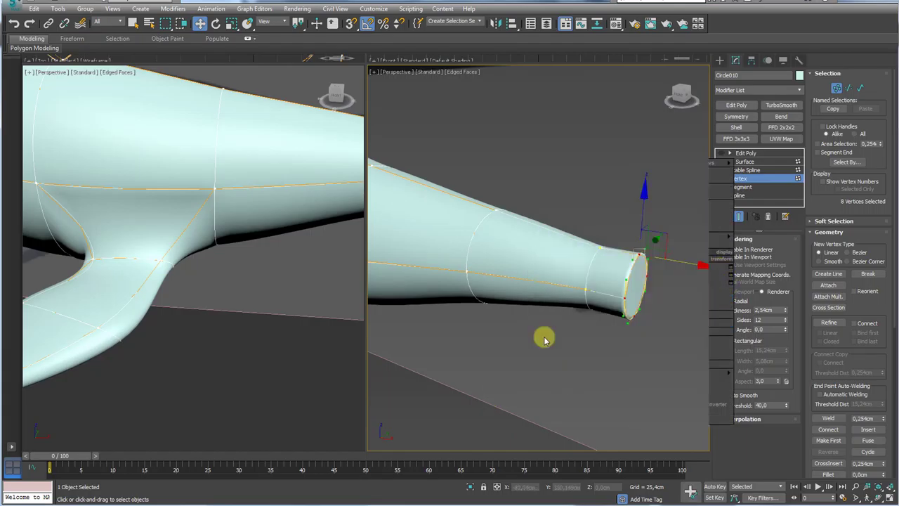
{"action": "right_click", "coordinate": [624, 294]}
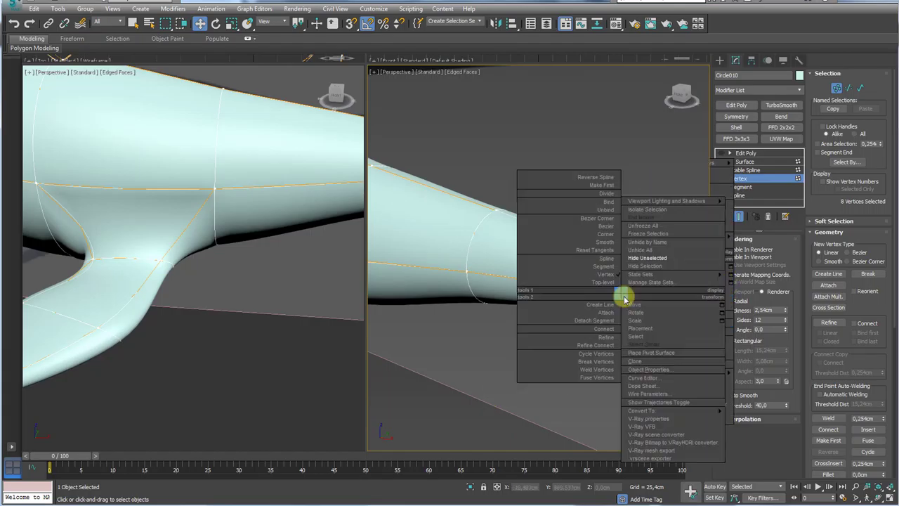
{"action": "left_click", "coordinate": [602, 226]}
{"action": "middle_click_drag", "start_coordinate": [634, 284], "coordinate": [645, 290], "text": "alt"}
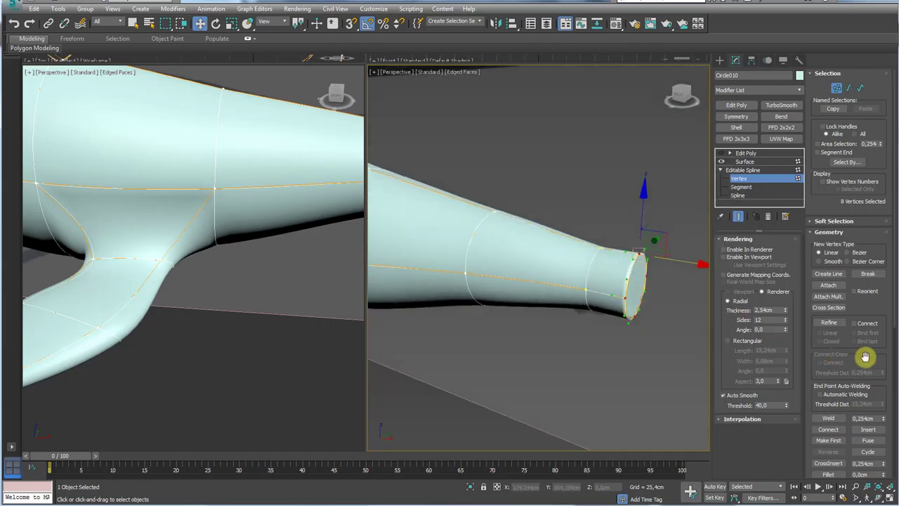
Collapse the outer end ring's eight vertices to a single tip point and weld them.
{"action": "left_click_drag", "start_coordinate": [865, 357], "coordinate": [867, 227]}
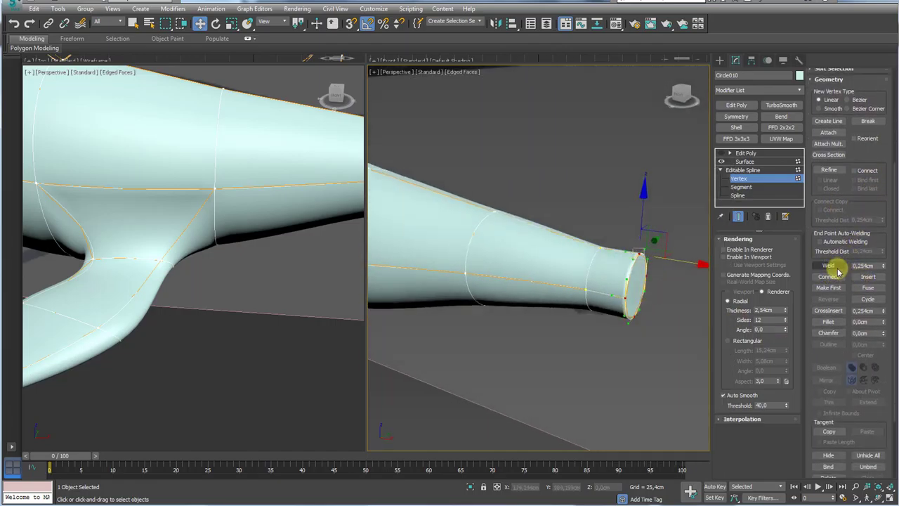
{"action": "left_click", "coordinate": [830, 266]}
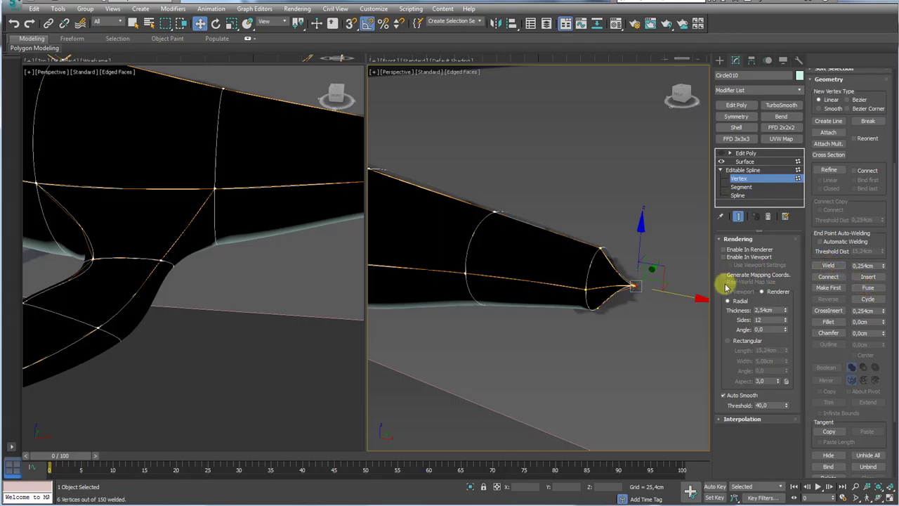
{"action": "middle_click_drag", "start_coordinate": [706, 301], "coordinate": [634, 281], "text": "alt"}
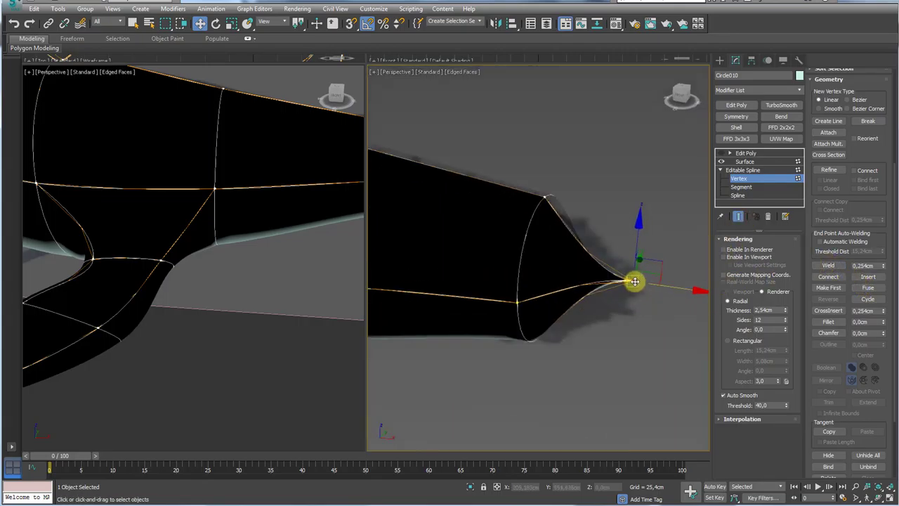
{"action": "scroll", "coordinate": [634, 280], "scroll_direction": "up", "scroll_amount": 2}
Try scaling the welded tip to straighten the curves running into it, and undo the attempt.
{"action": "key", "text": "r"}
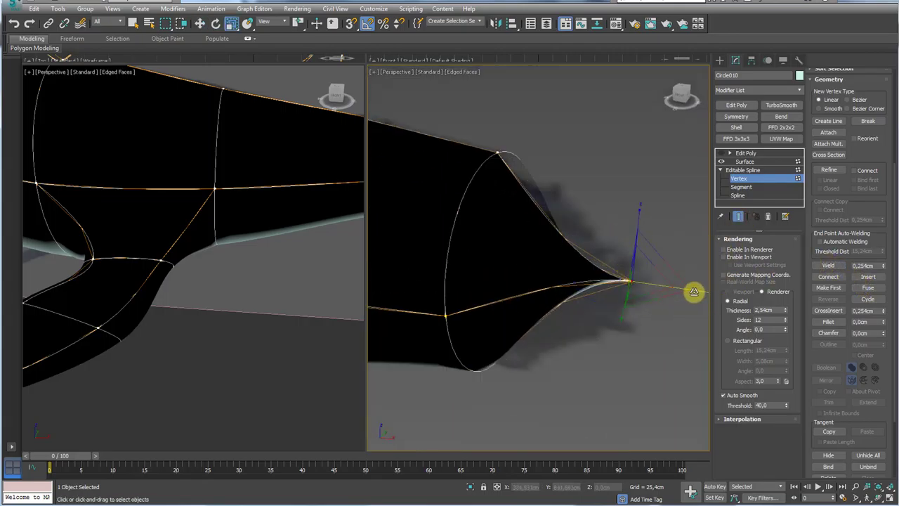
{"action": "left_click_drag", "start_coordinate": [634, 293], "coordinate": [417, 232]}
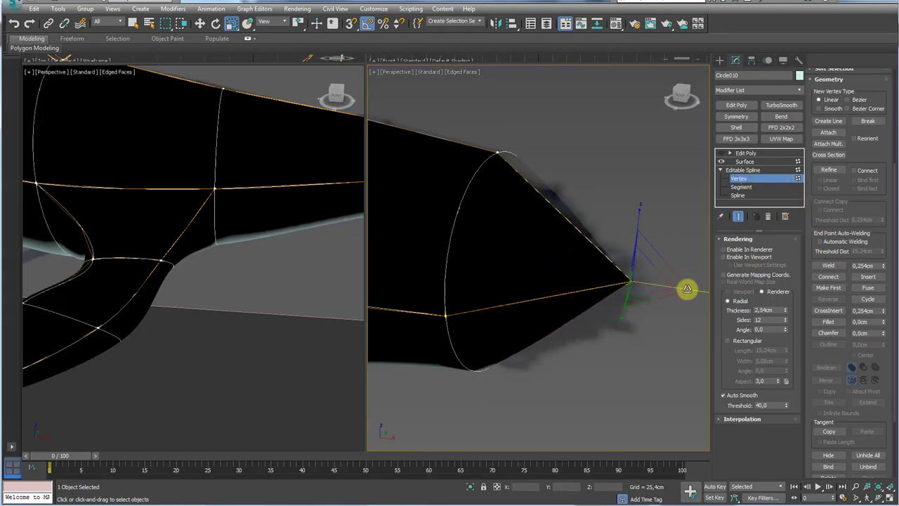
{"action": "middle_click_drag", "start_coordinate": [631, 318], "coordinate": [607, 261], "text": "alt"}
{"action": "left_click_drag", "start_coordinate": [602, 229], "coordinate": [602, 122]}
{"action": "key", "text": "ctrl+z"}
{"action": "key", "text": "ctrl+z"}
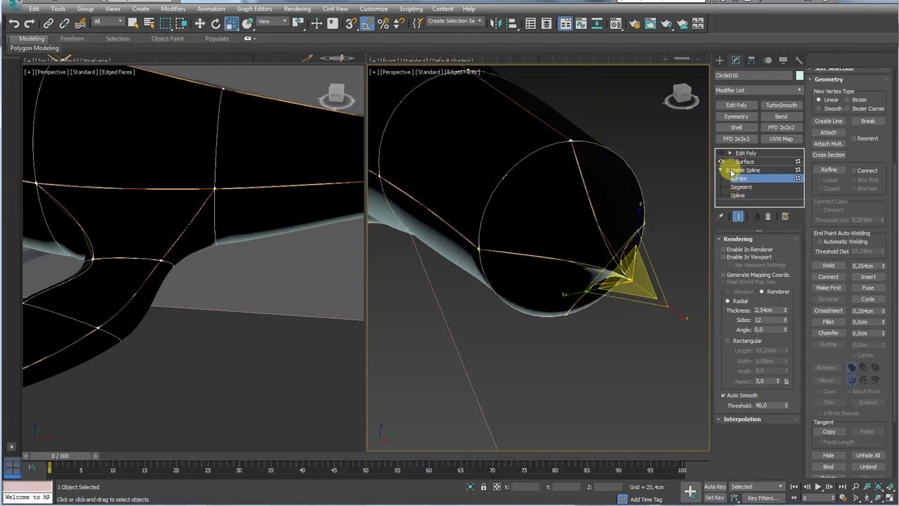
Turn off Flip Normals in the Surface modifier and return to the spline's vertex editing.
{"action": "left_click", "coordinate": [746, 161]}
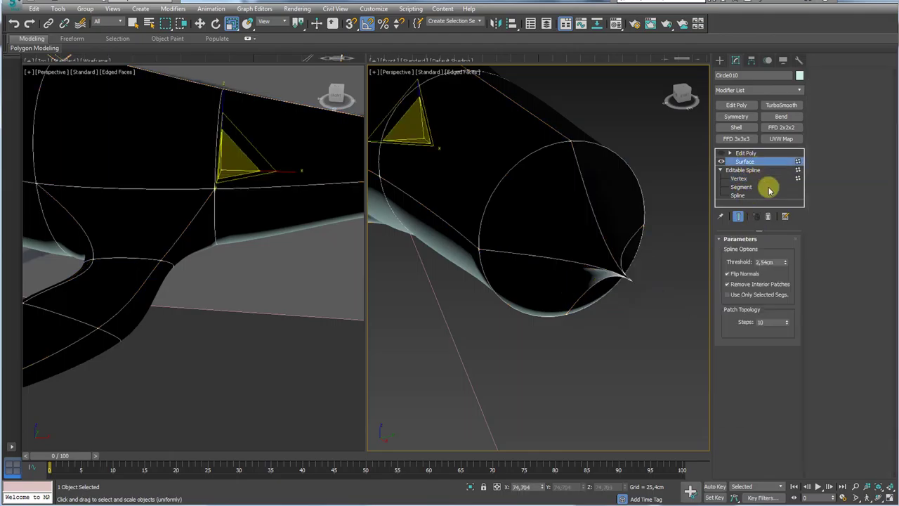
{"action": "left_click", "coordinate": [733, 278]}
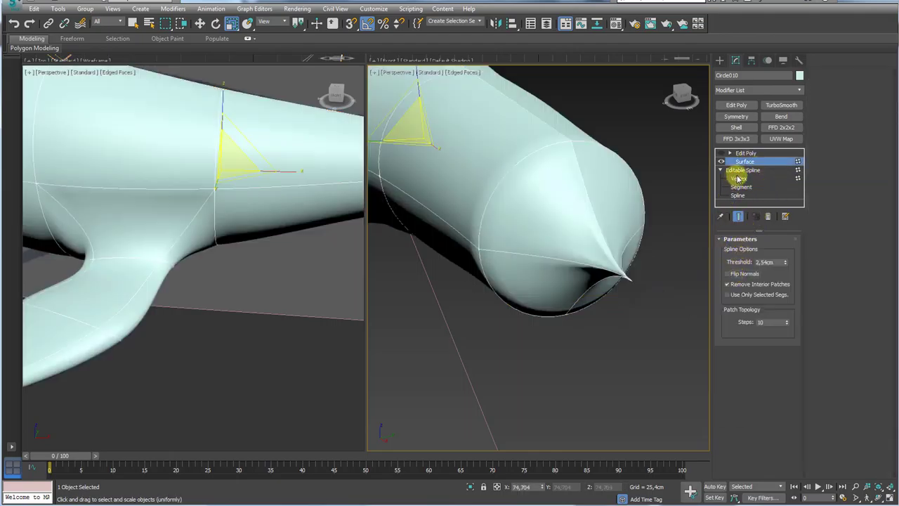
{"action": "left_click", "coordinate": [739, 179]}
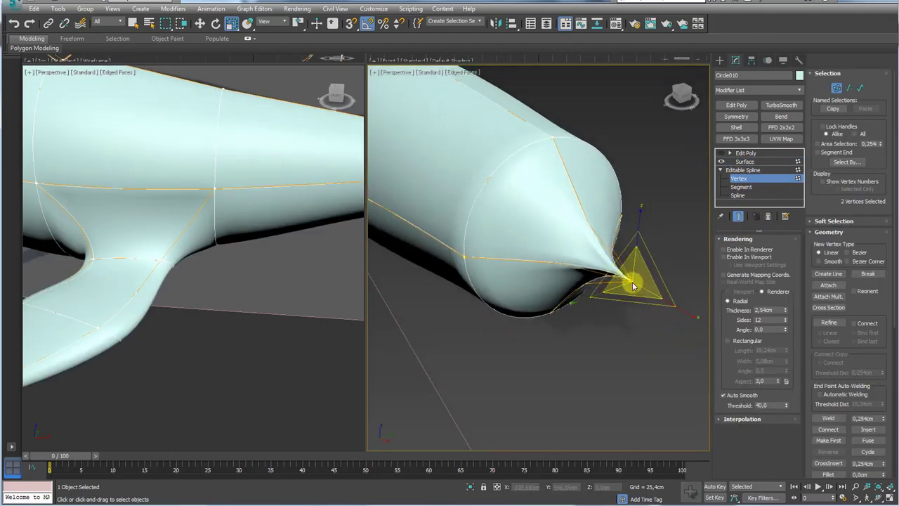
Show the view as wireframe and scale one tip vertex slightly along X to adjust its curves.
{"action": "right_click", "coordinate": [632, 284]}
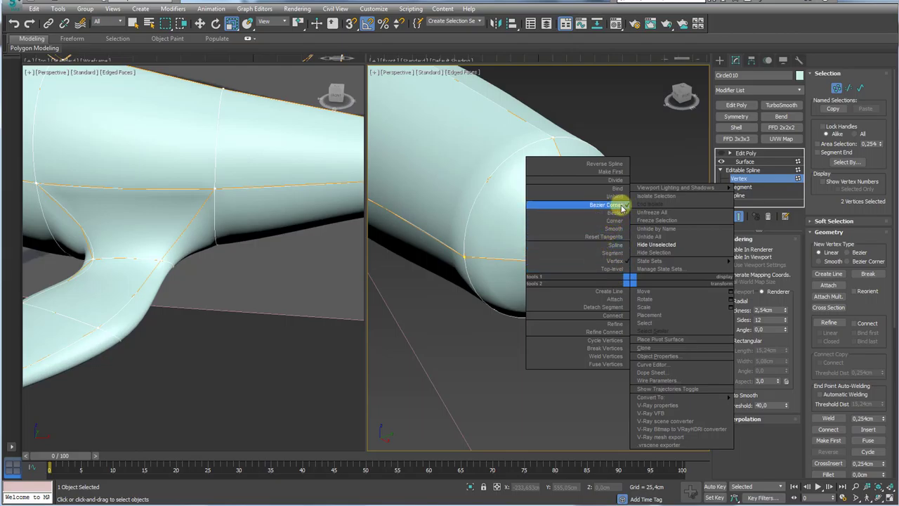
{"action": "left_click", "coordinate": [437, 375]}
{"action": "key", "text": "F3"}
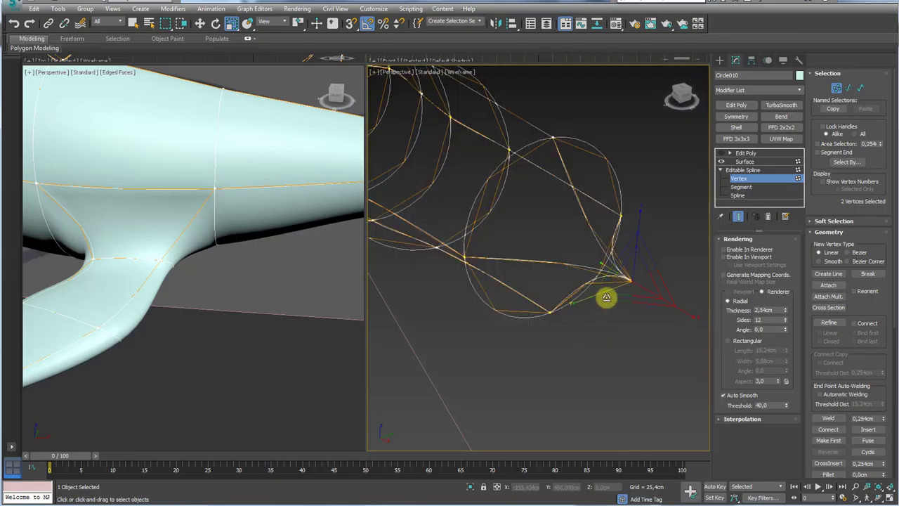
{"action": "middle_click_drag", "start_coordinate": [606, 297], "coordinate": [653, 314], "text": "alt"}
{"action": "left_click", "coordinate": [684, 354]}
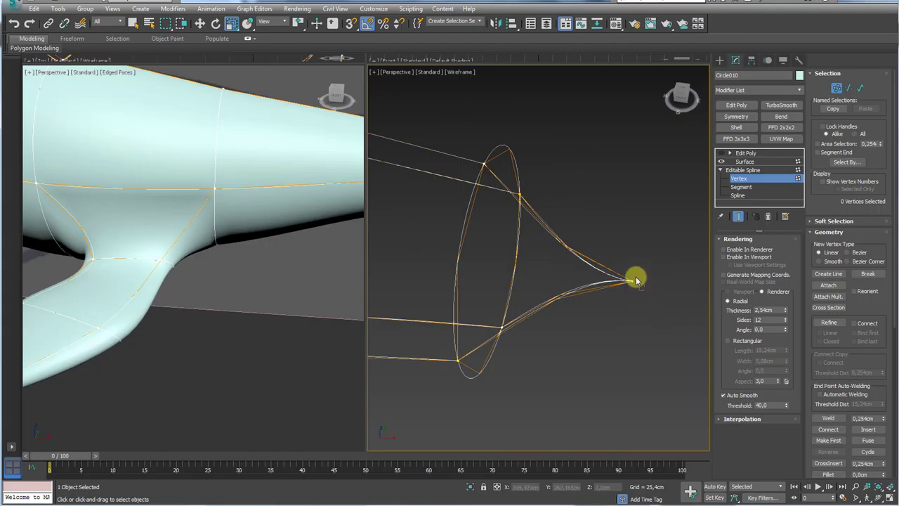
{"action": "left_click", "coordinate": [634, 280]}
{"action": "left_click_drag", "start_coordinate": [693, 294], "coordinate": [680, 292]}
{"action": "left_click", "coordinate": [687, 326]}
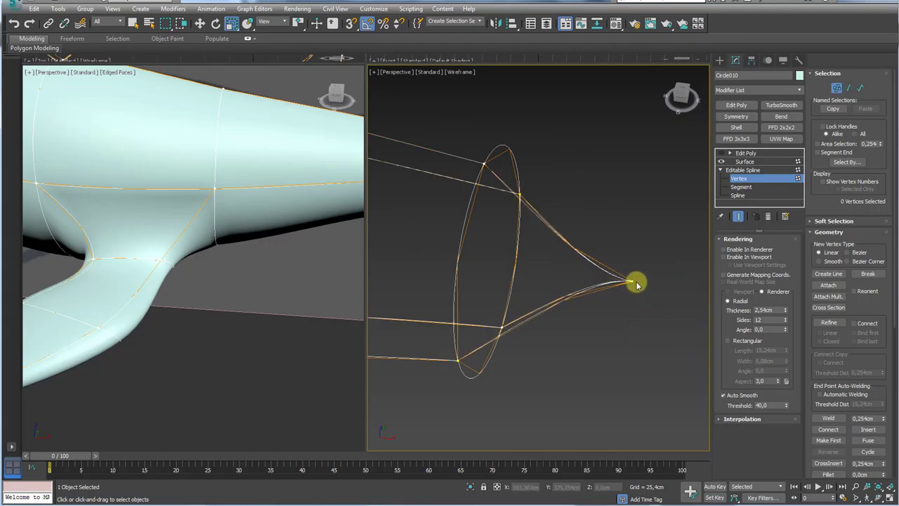
Rotate the tangents of the first spline vertex at the body's pointed tip.
{"action": "left_click", "coordinate": [636, 282]}
{"action": "mouse_move", "coordinate": [644, 300]}
{"action": "middle_mouse_down", "text": "alt"}
{"action": "mouse_move", "coordinate": [650, 292]}
{"action": "mouse_move", "coordinate": [641, 287]}
{"action": "mouse_move", "coordinate": [644, 294]}
{"action": "middle_mouse_up", "text": "alt"}
{"action": "key", "text": "e"}
{"action": "left_click_drag", "start_coordinate": [642, 302], "coordinate": [697, 298]}
{"action": "middle_click_drag", "start_coordinate": [660, 260], "coordinate": [658, 286], "text": "alt"}
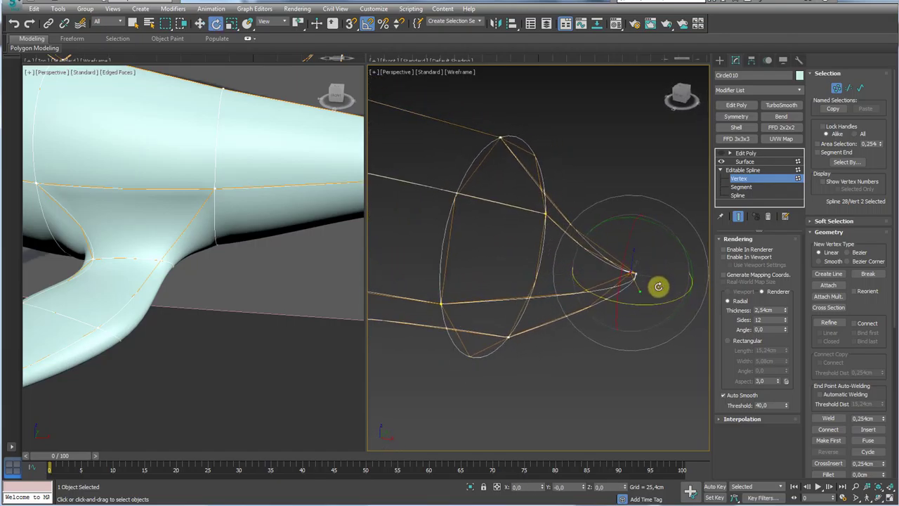
{"action": "left_click", "coordinate": [648, 342]}
{"action": "left_click", "coordinate": [630, 272]}
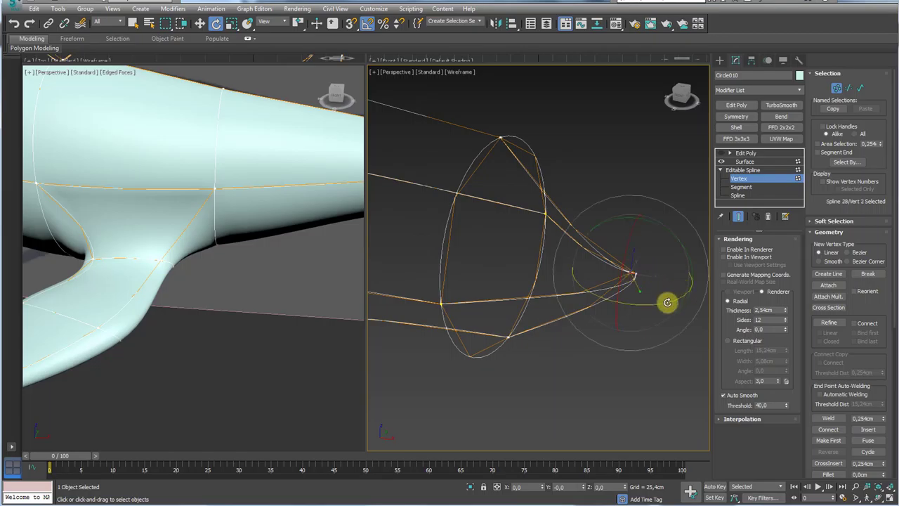
{"action": "left_click_drag", "start_coordinate": [666, 302], "coordinate": [660, 304]}
{"action": "left_click", "coordinate": [649, 376]}
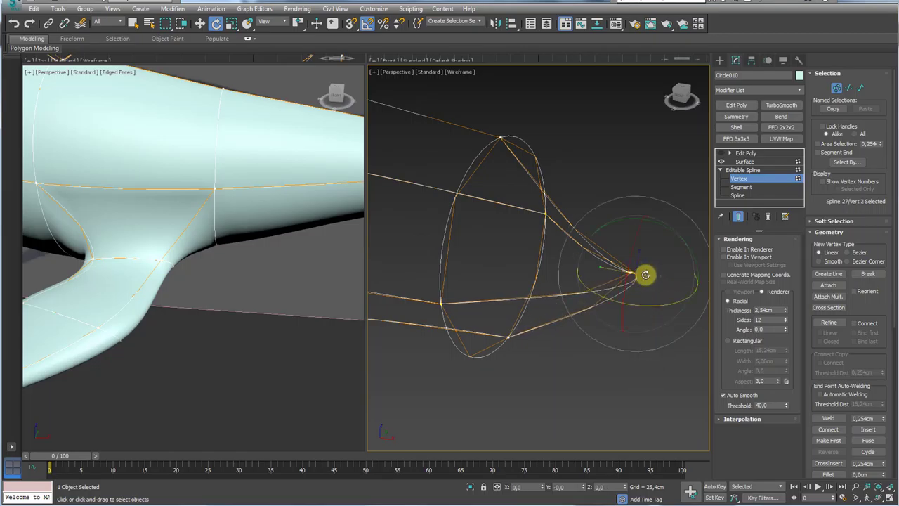
Rotate the other tip vertex's tangents by -120 degrees about Z to round its curve.
{"action": "left_click_drag", "start_coordinate": [645, 275], "coordinate": [605, 331]}
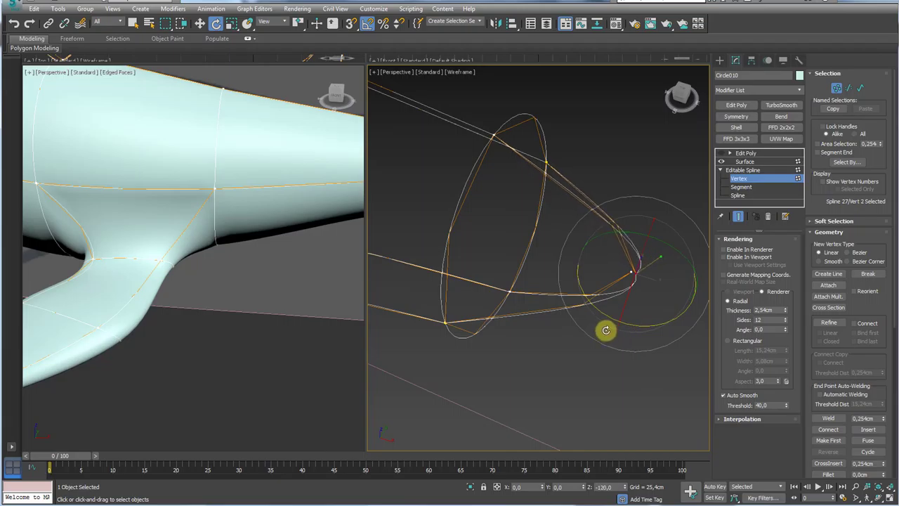
{"action": "left_click_drag", "start_coordinate": [657, 341], "coordinate": [634, 317]}
{"action": "middle_click_drag", "start_coordinate": [635, 318], "coordinate": [669, 303], "text": "alt"}
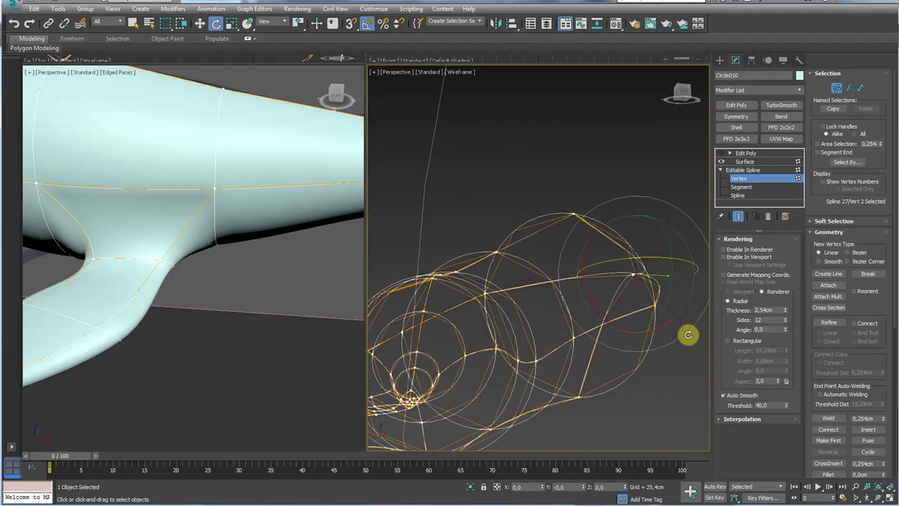
Select both vertices at the body's tip and break their splines there.
{"action": "left_click", "coordinate": [670, 194]}
{"action": "middle_click_drag", "start_coordinate": [632, 266], "coordinate": [598, 251], "text": "alt"}
{"action": "left_click_drag", "start_coordinate": [603, 288], "coordinate": [596, 280]}
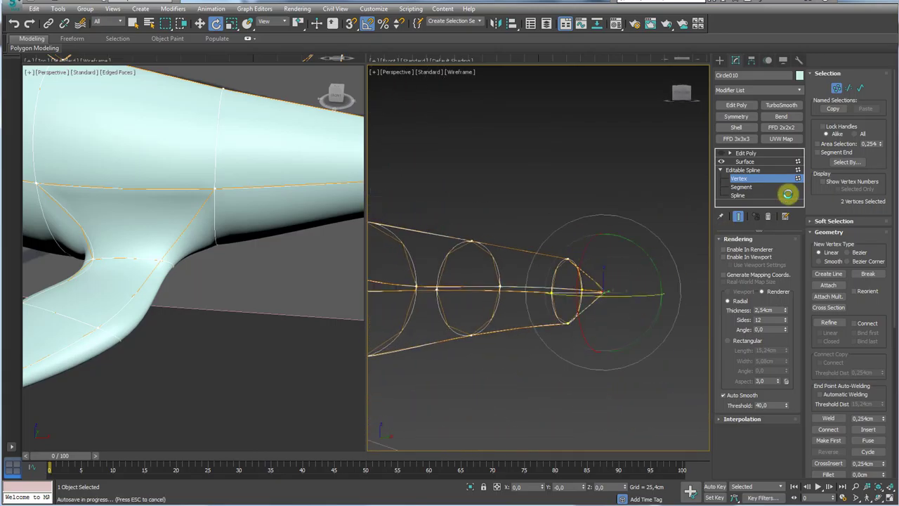
{"action": "left_click", "coordinate": [868, 275]}
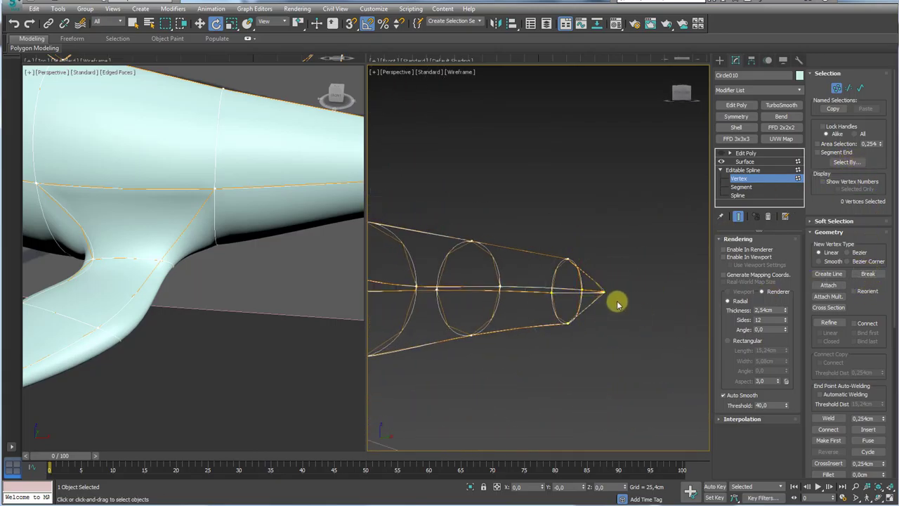
Frame the broken tip and rotate one of its end vertices about X to align its tangent.
{"action": "middle_click_drag", "start_coordinate": [605, 292], "coordinate": [643, 226], "text": "alt"}
{"action": "middle_click_drag", "start_coordinate": [679, 201], "coordinate": [648, 222]}
{"action": "middle_click_drag", "start_coordinate": [641, 282], "coordinate": [679, 328], "text": "alt"}
{"action": "left_click", "coordinate": [678, 329]}
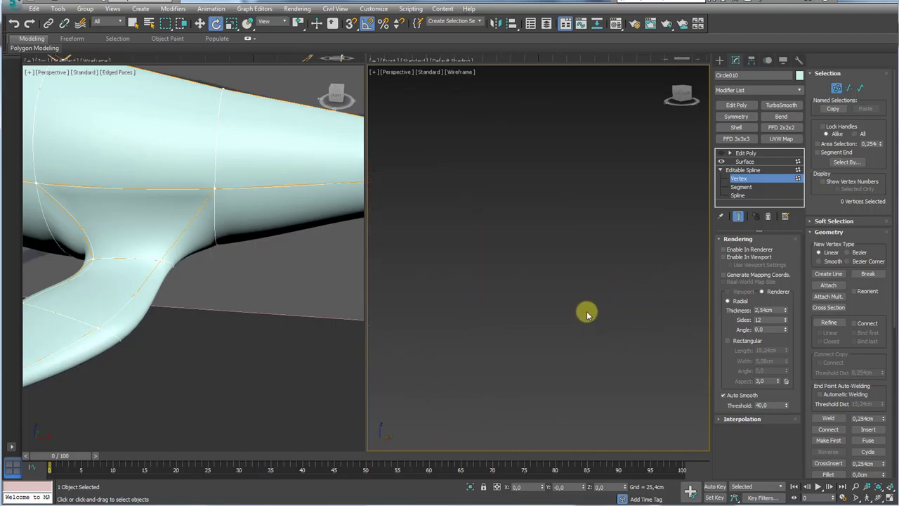
{"action": "key", "text": "z"}
{"action": "scroll", "coordinate": [627, 269], "scroll_direction": "up", "scroll_amount": 7}
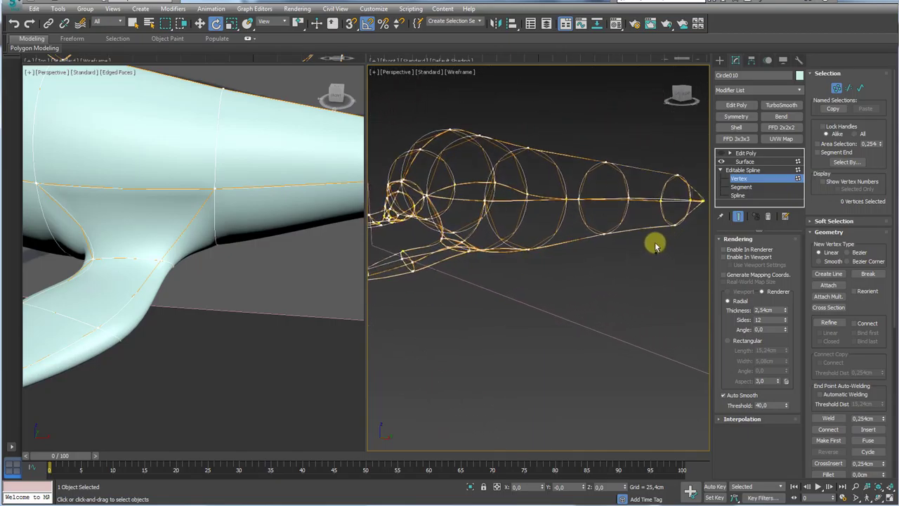
{"action": "middle_click_drag", "start_coordinate": [655, 246], "coordinate": [627, 245], "text": "alt"}
{"action": "left_click", "coordinate": [642, 251]}
{"action": "key", "text": "z"}
{"action": "scroll", "coordinate": [630, 256], "scroll_direction": "up", "scroll_amount": 3}
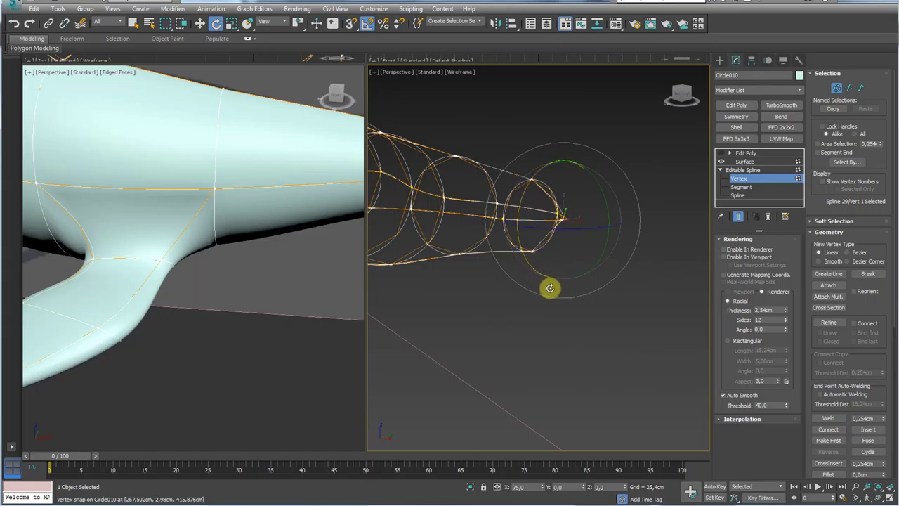
Select the other broken end vertex at the body's tip and rotate its tangents to round the curve.
{"action": "key", "text": "r"}
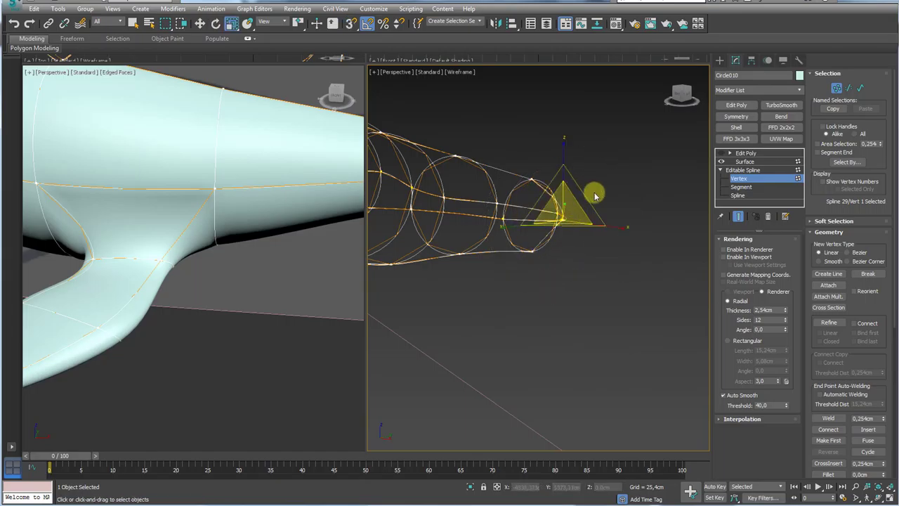
{"action": "middle_click_drag", "start_coordinate": [595, 196], "coordinate": [644, 245], "text": "alt"}
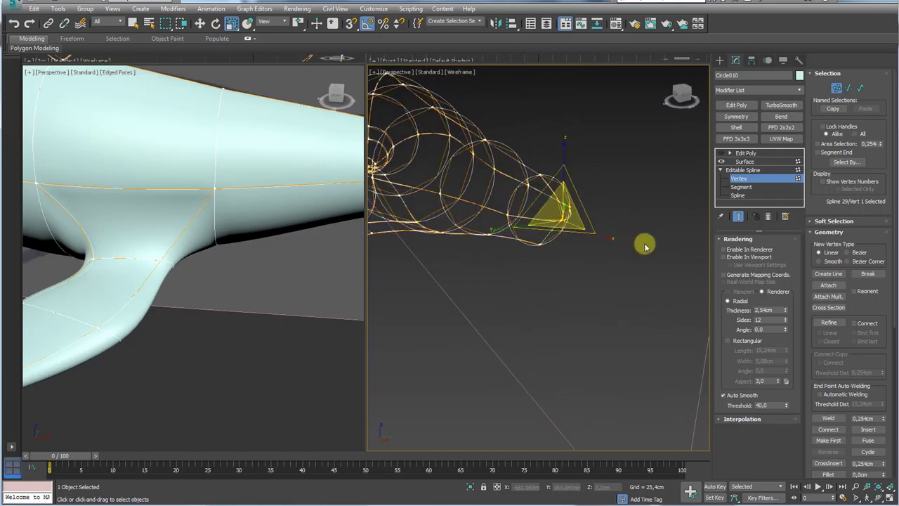
{"action": "middle_click_drag", "start_coordinate": [575, 225], "coordinate": [573, 225]}
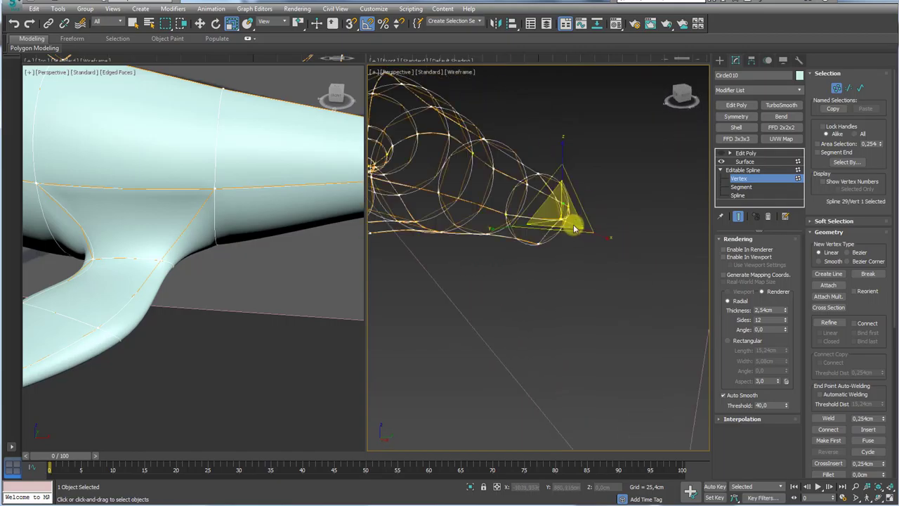
{"action": "middle_click_drag", "start_coordinate": [583, 270], "coordinate": [572, 223], "text": "alt"}
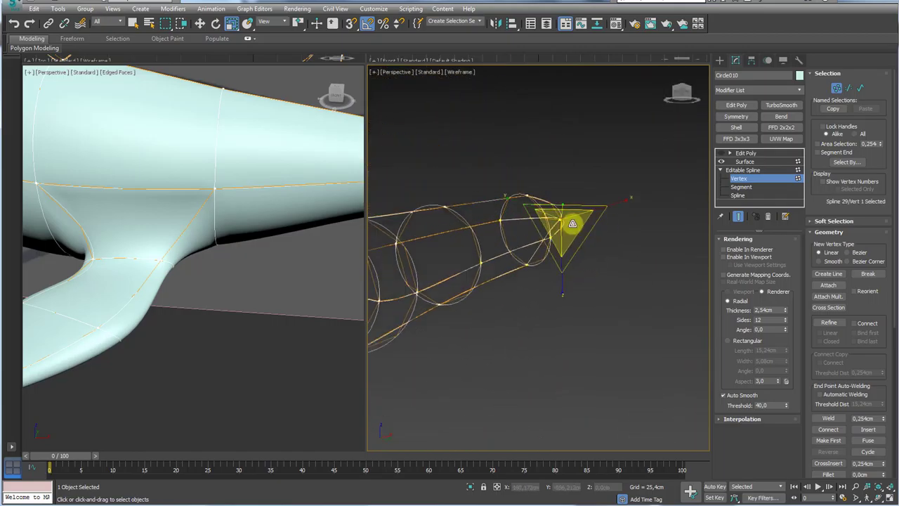
{"action": "left_click", "coordinate": [558, 222]}
{"action": "key", "text": "e"}
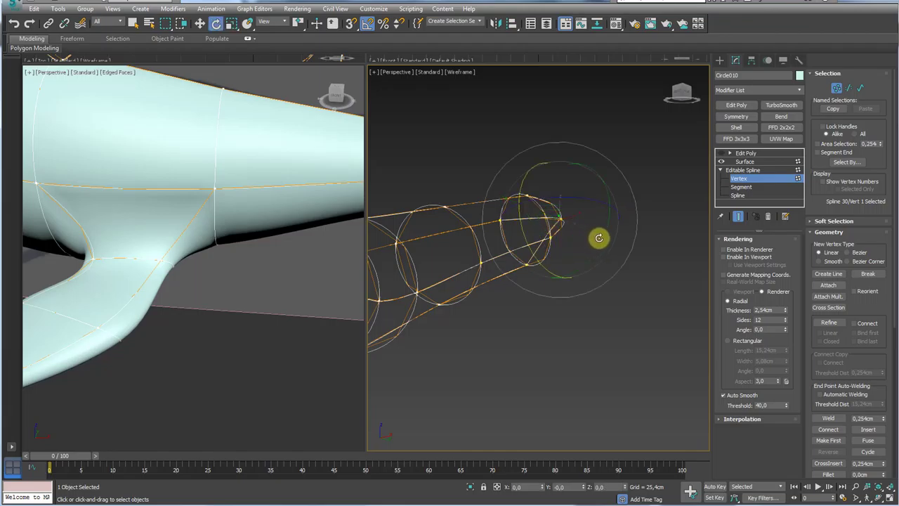
{"action": "left_click_drag", "start_coordinate": [598, 238], "coordinate": [520, 281]}
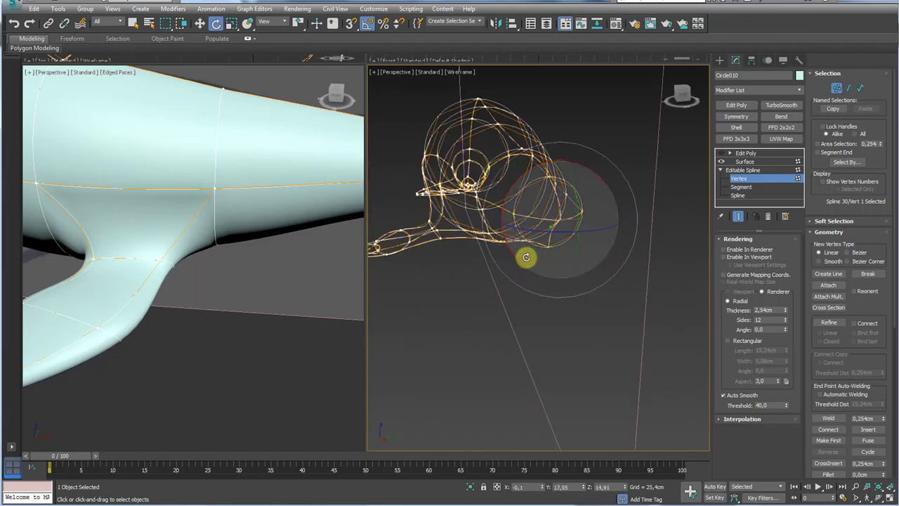
{"action": "left_click_drag", "start_coordinate": [508, 203], "coordinate": [506, 211]}
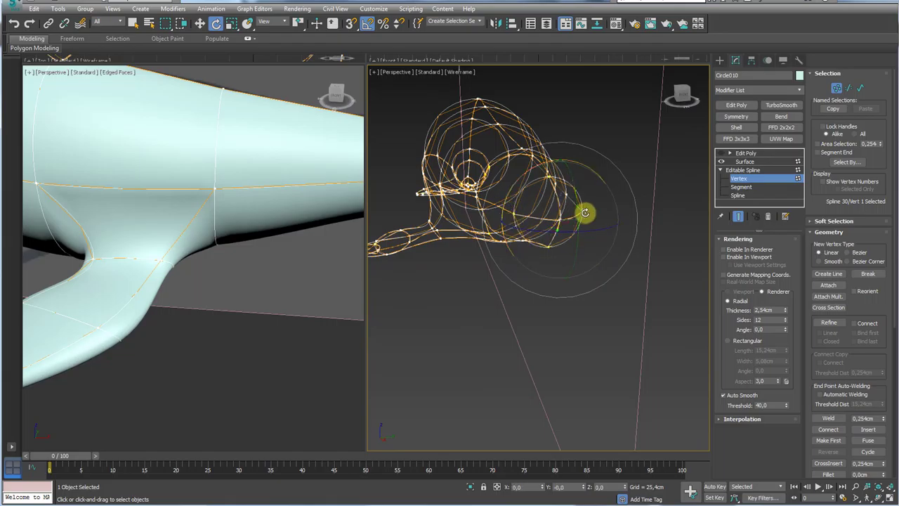
Select the four vertices at the body's tip and scale them to 33% along X.
{"action": "key", "text": "r"}
{"action": "middle_click_drag", "start_coordinate": [568, 239], "coordinate": [631, 252], "text": "alt"}
{"action": "left_click_drag", "start_coordinate": [609, 261], "coordinate": [557, 201]}
{"action": "left_click_drag", "start_coordinate": [610, 227], "coordinate": [563, 222]}
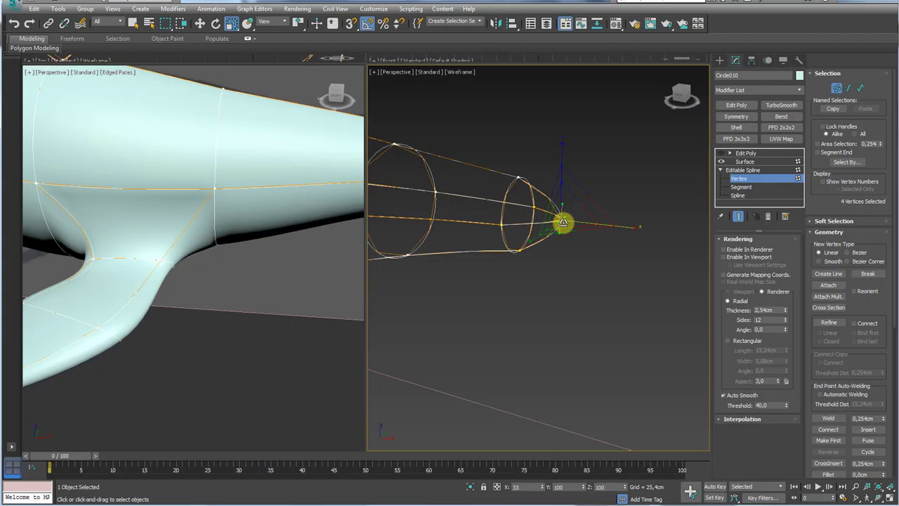
Leave vertex editing for the Surface level and switch the perspective view to shaded display to inspect the whale from several sides.
{"action": "left_click", "coordinate": [743, 161]}
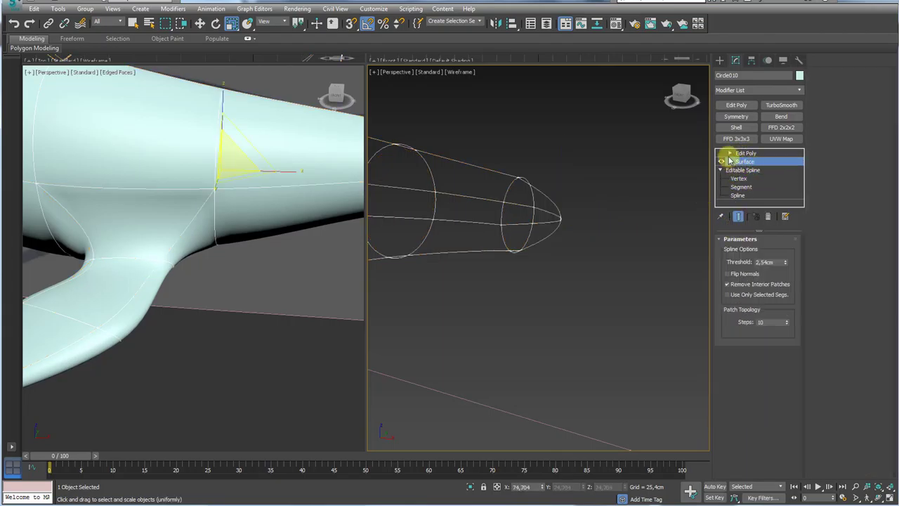
{"action": "left_click", "coordinate": [722, 153]}
{"action": "scroll", "coordinate": [607, 250], "scroll_direction": "down", "scroll_amount": 4}
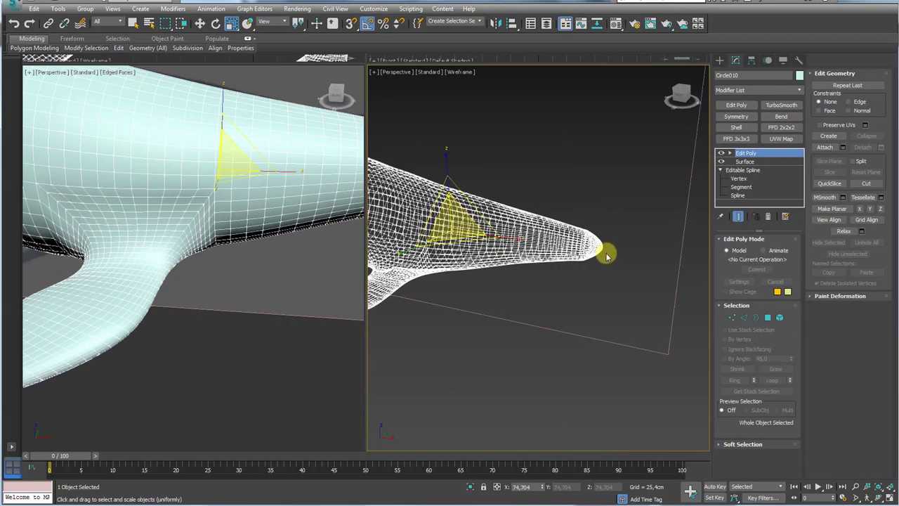
{"action": "key", "text": "F3"}
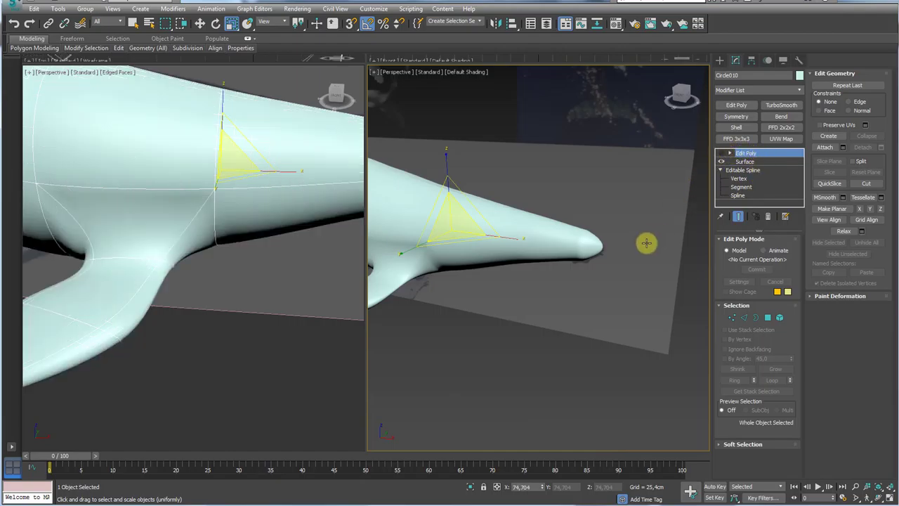
{"action": "middle_click_drag", "start_coordinate": [646, 243], "coordinate": [546, 270], "text": "alt"}
{"action": "left_click", "coordinate": [613, 243]}
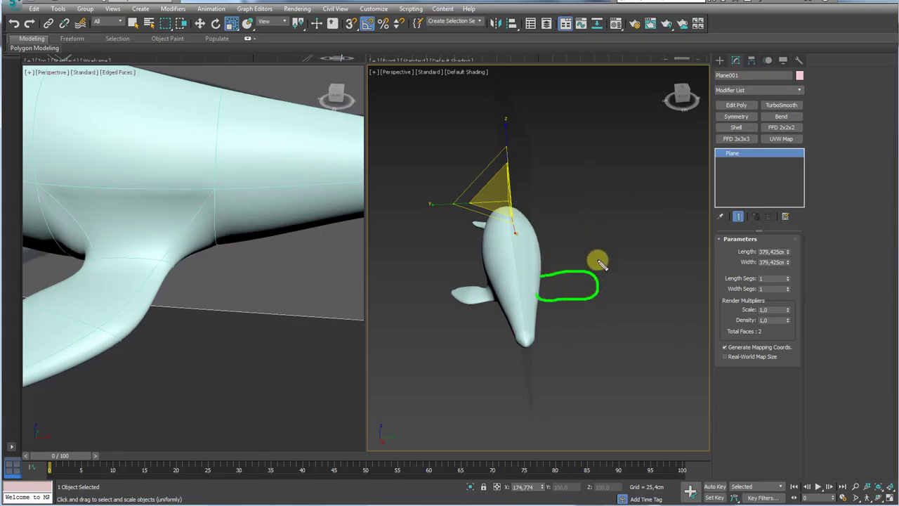
{"action": "middle_click_drag", "start_coordinate": [608, 251], "coordinate": [590, 215], "text": "alt"}
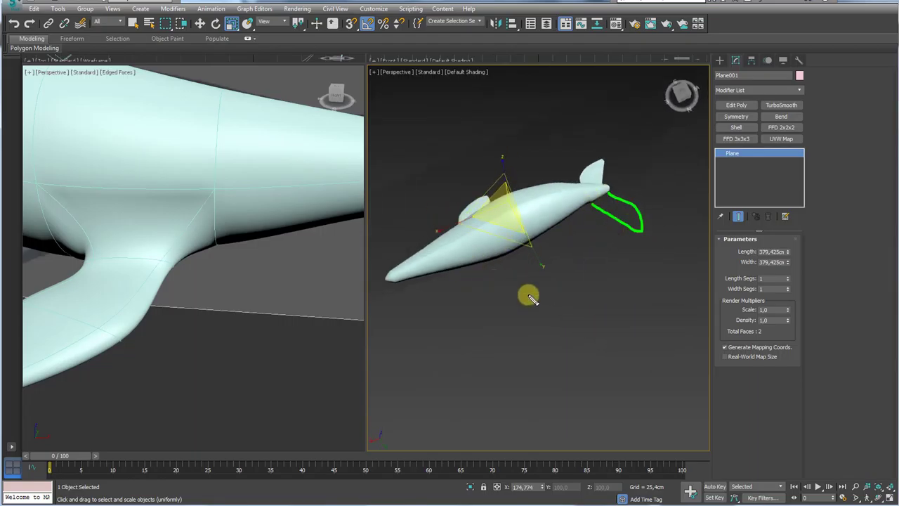
{"action": "middle_click_drag", "start_coordinate": [473, 306], "coordinate": [632, 267], "text": "alt"}
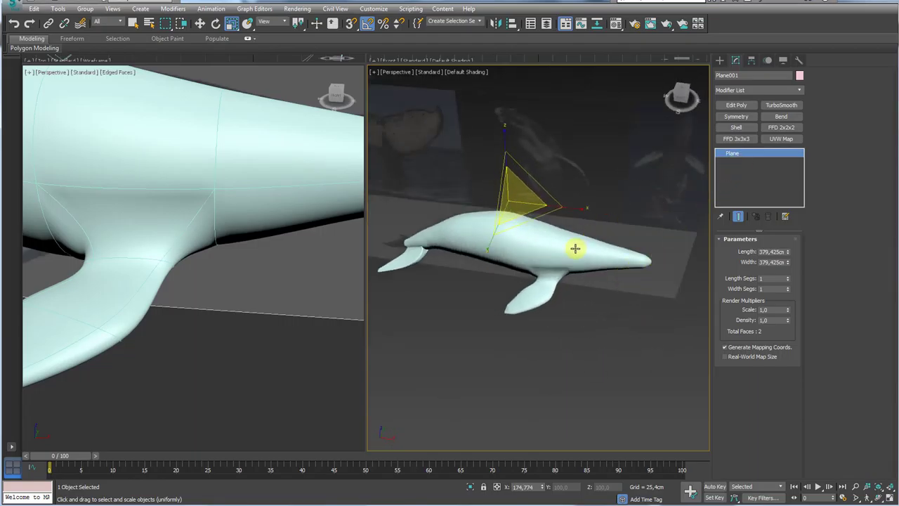
Add a Symmetry modifier above the whale's Surface modifier, mirroring on the X axis with Flip enabled.
{"action": "left_click", "coordinate": [574, 248]}
{"action": "left_click", "coordinate": [722, 153]}
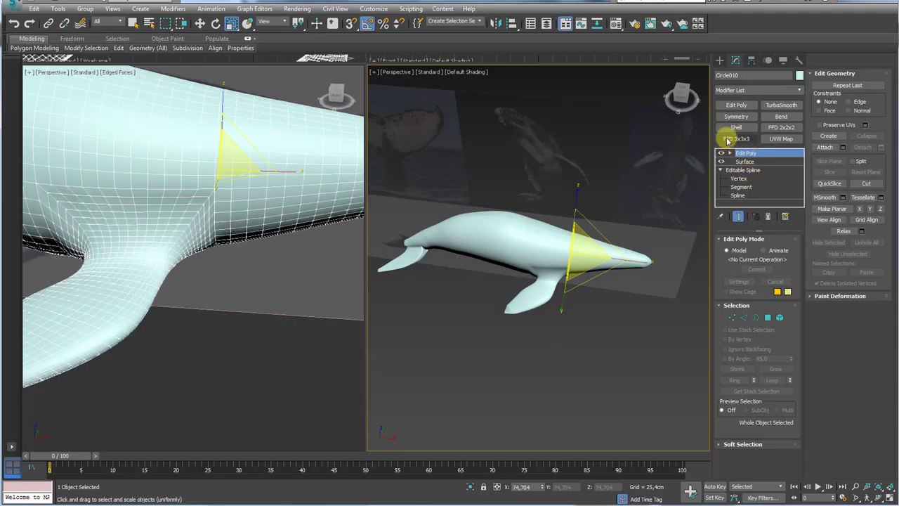
{"action": "left_click", "coordinate": [722, 153]}
{"action": "left_click", "coordinate": [743, 162]}
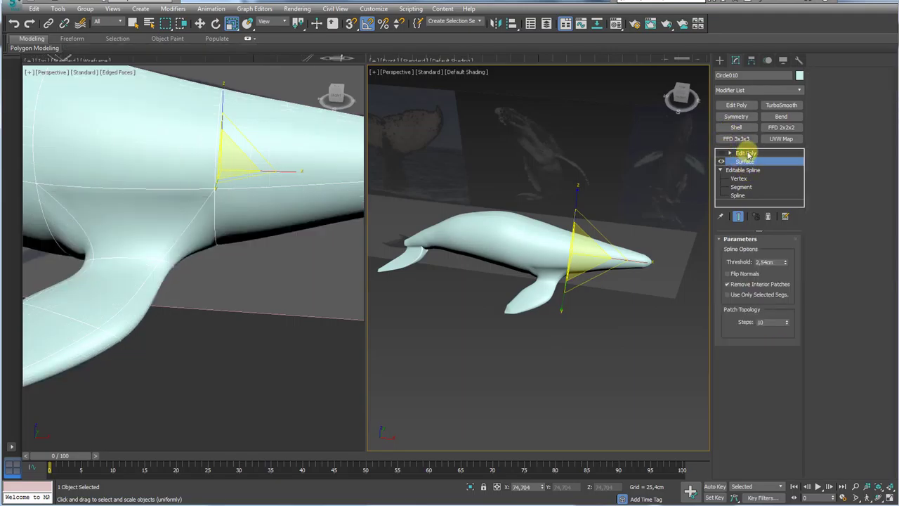
{"action": "left_click", "coordinate": [736, 116]}
{"action": "middle_click_drag", "start_coordinate": [661, 248], "coordinate": [595, 249], "text": "alt"}
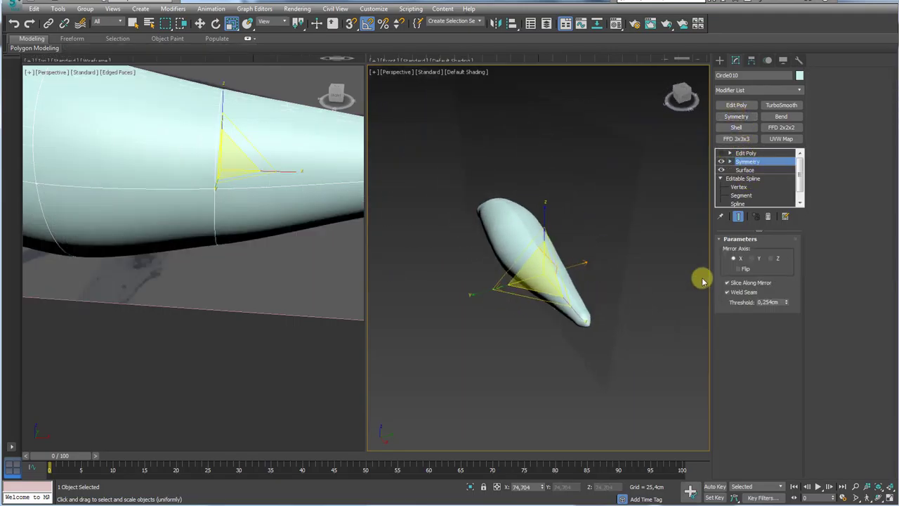
{"action": "left_click", "coordinate": [742, 269]}
Examine the mirrored whale's fins, back and tail from several angles against the reference images.
{"action": "middle_click_drag", "start_coordinate": [638, 295], "coordinate": [504, 247], "text": "alt"}
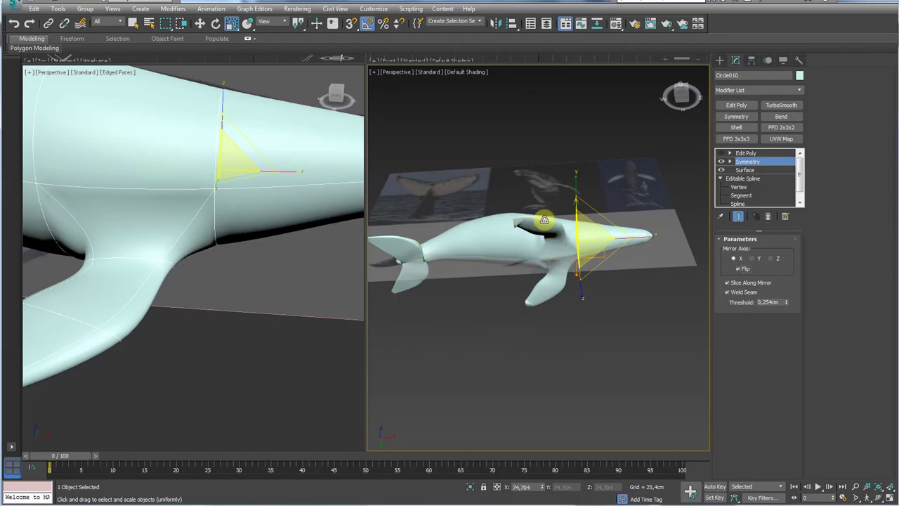
{"action": "middle_click_drag", "start_coordinate": [544, 220], "coordinate": [606, 314], "text": "alt"}
{"action": "scroll", "coordinate": [543, 281], "scroll_direction": "up", "scroll_amount": 3}
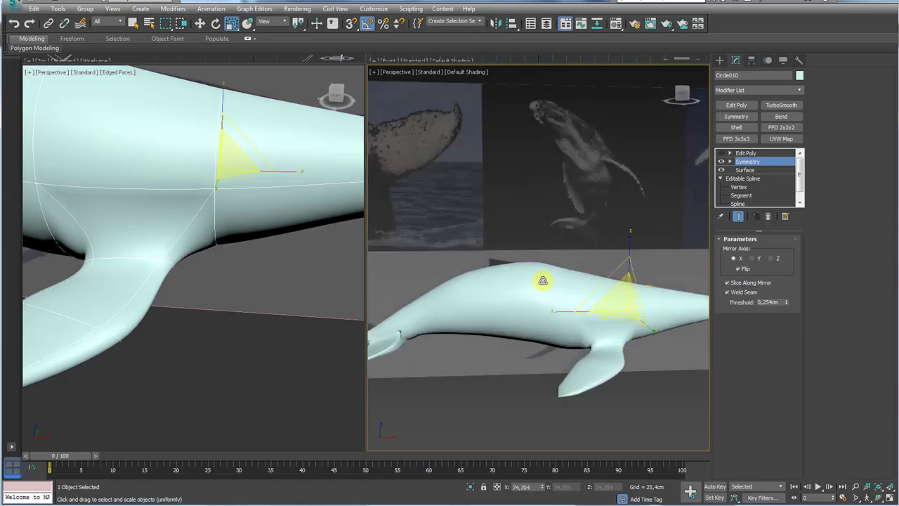
{"action": "scroll", "coordinate": [502, 267], "scroll_direction": "up", "scroll_amount": 2}
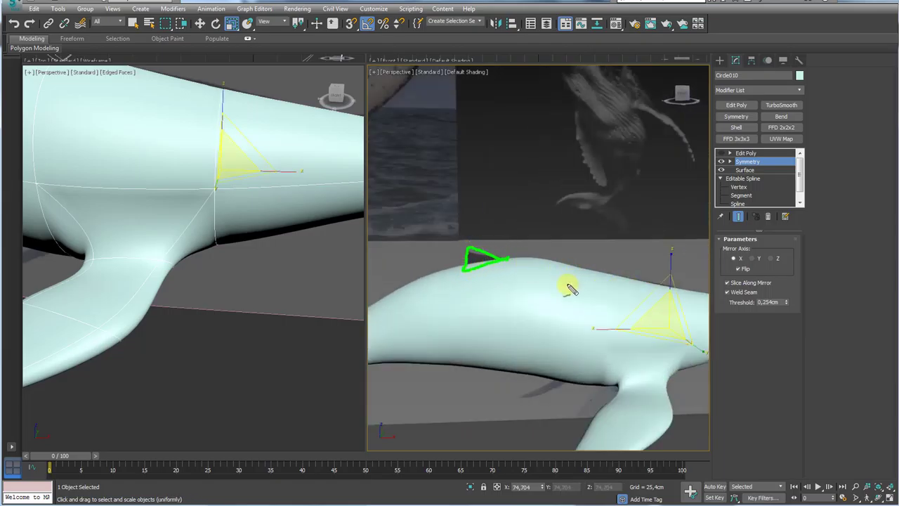
{"action": "scroll", "coordinate": [538, 285], "scroll_direction": "down", "scroll_amount": 3}
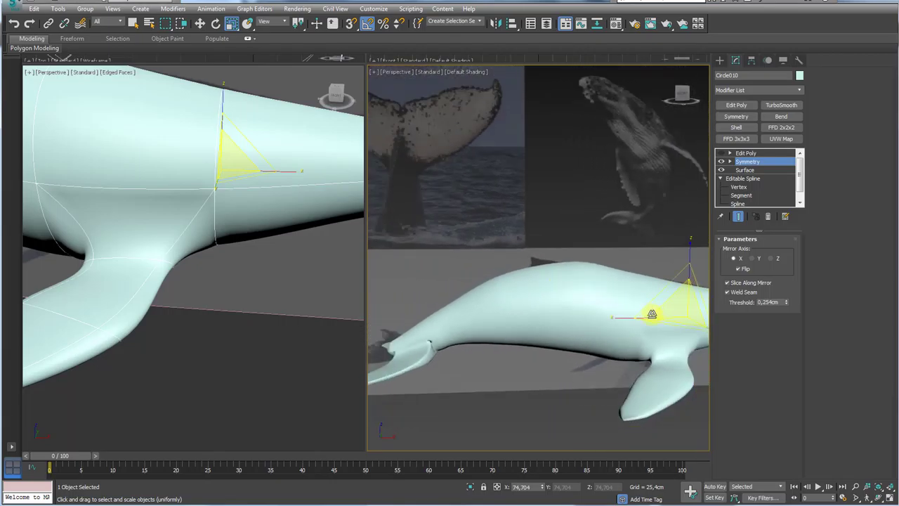
{"action": "scroll", "coordinate": [600, 317], "scroll_direction": "down", "scroll_amount": 2}
{"action": "scroll", "coordinate": [620, 318], "scroll_direction": "down", "scroll_amount": 2}
{"action": "middle_click_drag", "start_coordinate": [621, 317], "coordinate": [569, 398], "text": "alt"}
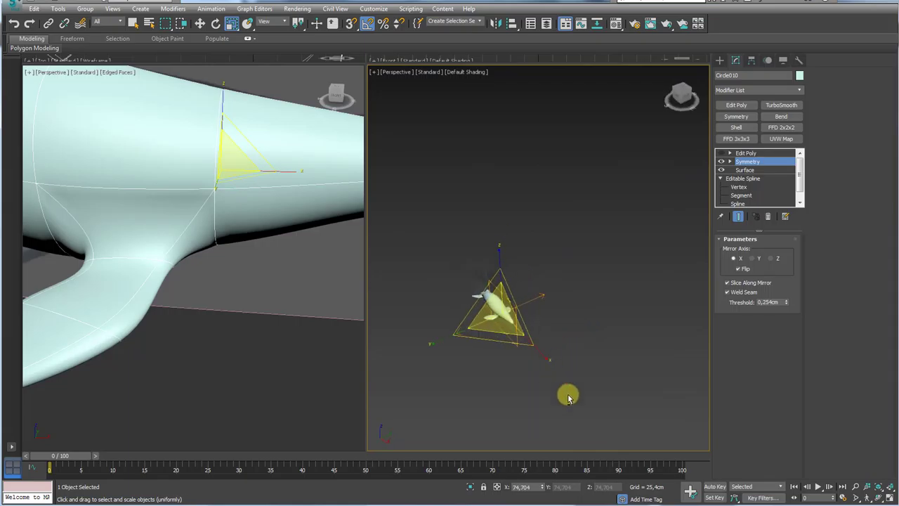
Select the whale reference image plane and move it away from the model along Y.
{"action": "left_click", "coordinate": [567, 262]}
{"action": "left_click", "coordinate": [517, 293]}
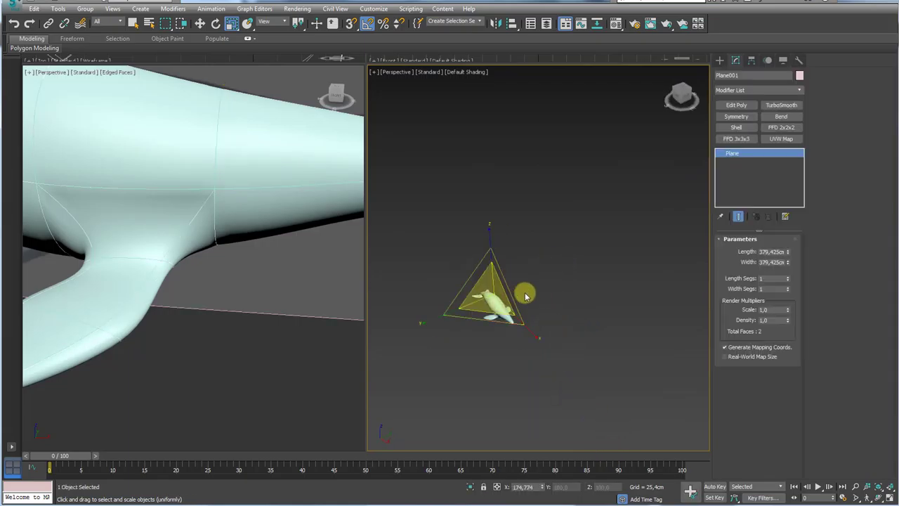
{"action": "key", "text": "w"}
{"action": "left_click_drag", "start_coordinate": [532, 277], "coordinate": [576, 258]}
{"action": "middle_click_drag", "start_coordinate": [540, 309], "coordinate": [598, 298]}
{"action": "scroll", "coordinate": [599, 299], "scroll_direction": "up", "scroll_amount": 6}
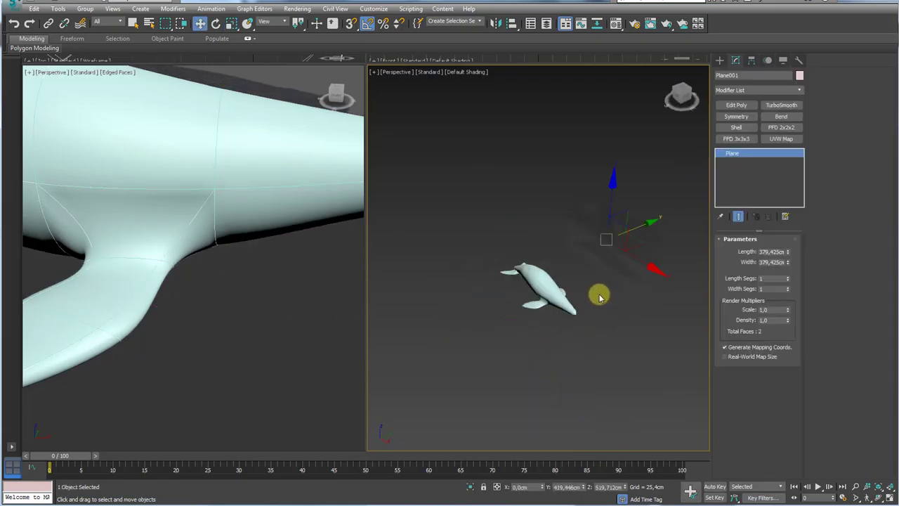
{"action": "mouse_move", "coordinate": [586, 360]}
{"action": "middle_mouse_down", "text": "alt"}
{"action": "mouse_move", "coordinate": [532, 351]}
{"action": "mouse_move", "coordinate": [545, 333]}
{"action": "mouse_move", "coordinate": [576, 349]}
{"action": "mouse_move", "coordinate": [589, 370]}
{"action": "middle_mouse_up", "text": "alt"}
{"action": "middle_click_drag", "start_coordinate": [496, 373], "coordinate": [623, 380], "text": "alt"}
{"action": "left_click", "coordinate": [531, 301], "text": "ctrl"}
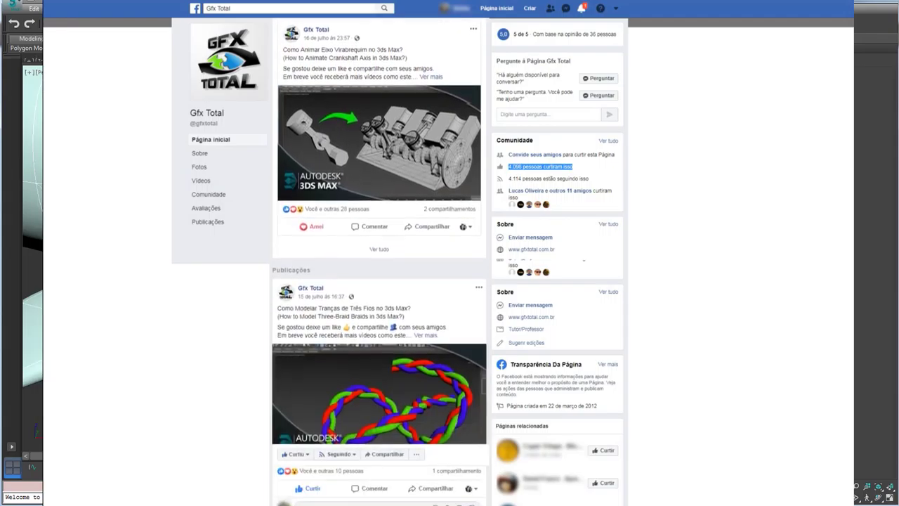
{"action": "scroll", "coordinate": [380, 281], "scroll_direction": "down", "scroll_amount": 15}
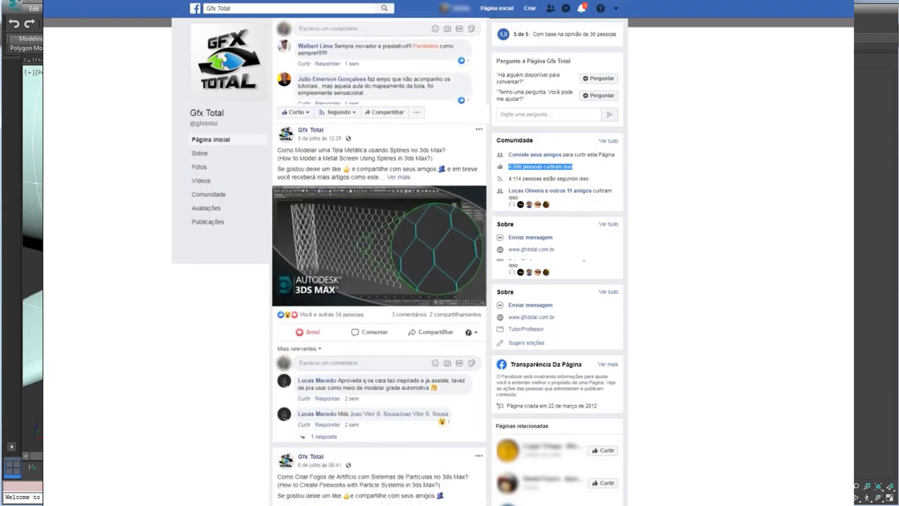
{"action": "scroll", "coordinate": [379, 281], "scroll_direction": "down", "scroll_amount": 10}
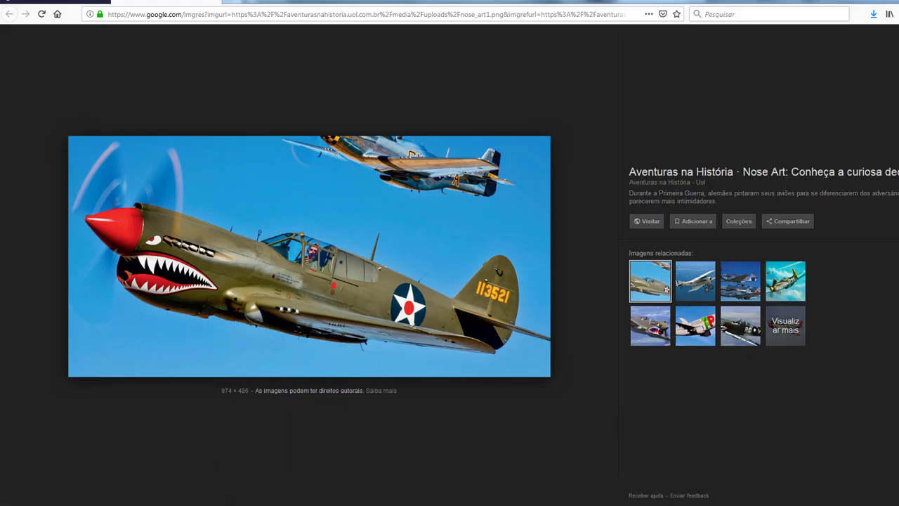
Switch from the browser back to 3ds Max and select the branching spline cage near the whale.
{"action": "mouse_move", "coordinate": [290, 505]}
{"action": "mouse_move", "coordinate": [198, 505]}
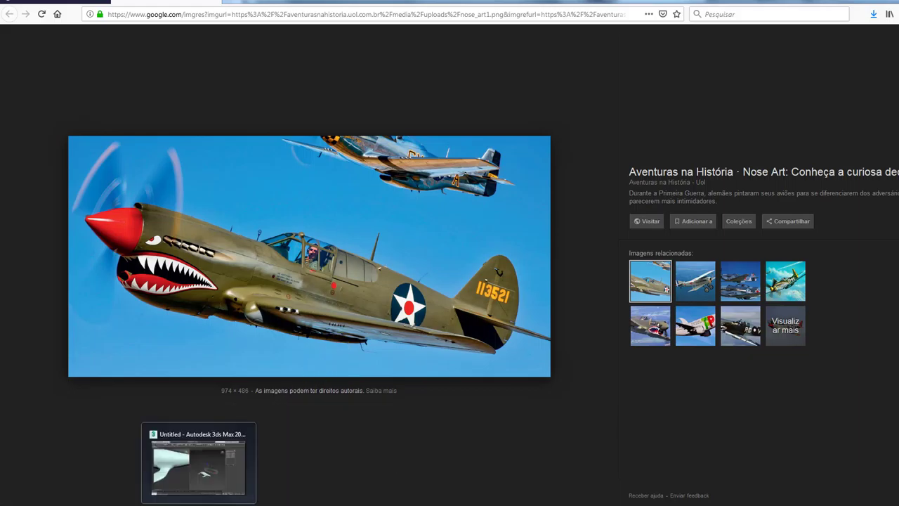
{"action": "left_click", "coordinate": [228, 468]}
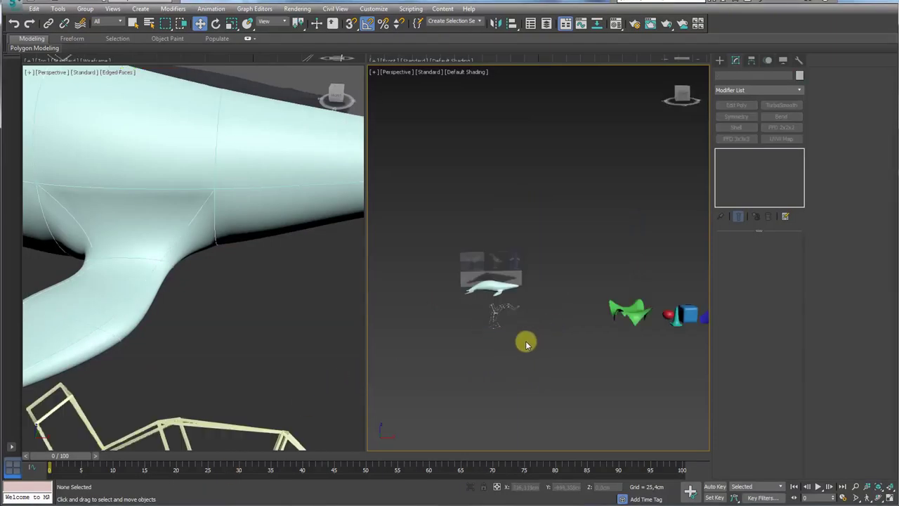
{"action": "scroll", "coordinate": [526, 343], "scroll_direction": "up", "scroll_amount": 3}
{"action": "left_click_drag", "start_coordinate": [538, 393], "coordinate": [430, 302]}
{"action": "scroll", "coordinate": [539, 324], "scroll_direction": "up", "scroll_amount": 3}
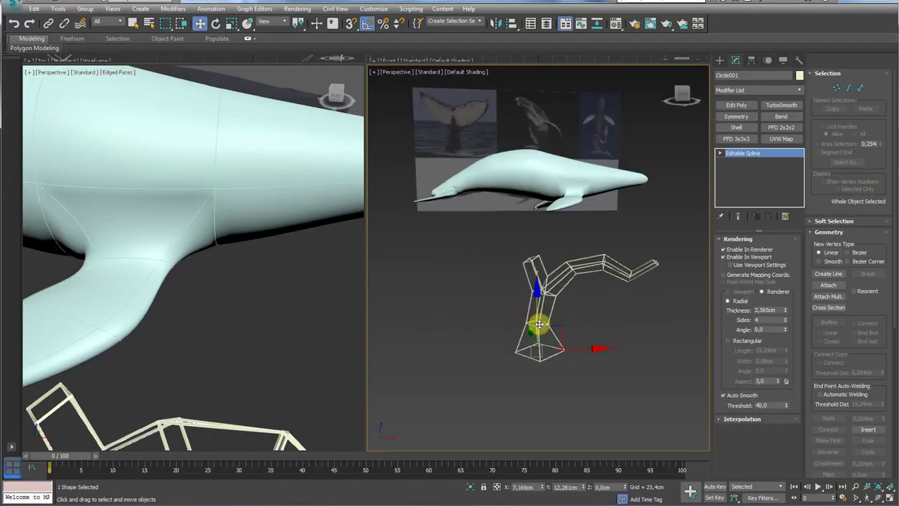
{"action": "middle_click_drag", "start_coordinate": [538, 325], "coordinate": [497, 327], "text": "alt"}
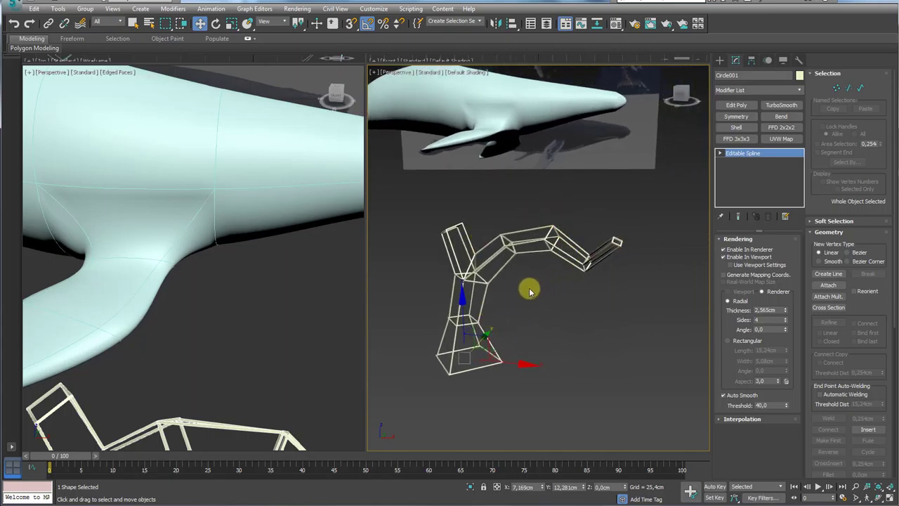
Examine the other sample models in the scene, then return the view to the whale and the spline cage.
{"action": "scroll", "coordinate": [525, 291], "scroll_direction": "down", "scroll_amount": 5}
{"action": "middle_click_drag", "start_coordinate": [504, 261], "coordinate": [534, 291], "text": "alt"}
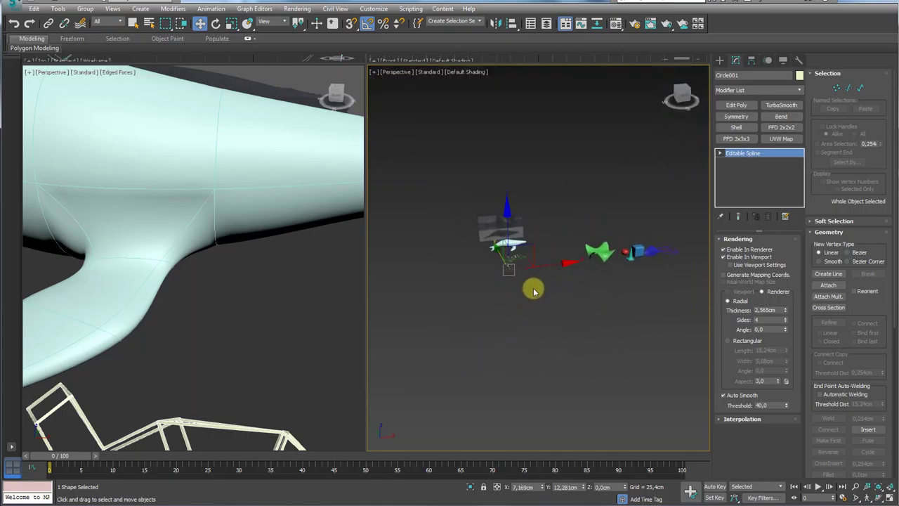
{"action": "scroll", "coordinate": [534, 291], "scroll_direction": "up", "scroll_amount": 5}
{"action": "scroll", "coordinate": [548, 304], "scroll_direction": "up", "scroll_amount": 4}
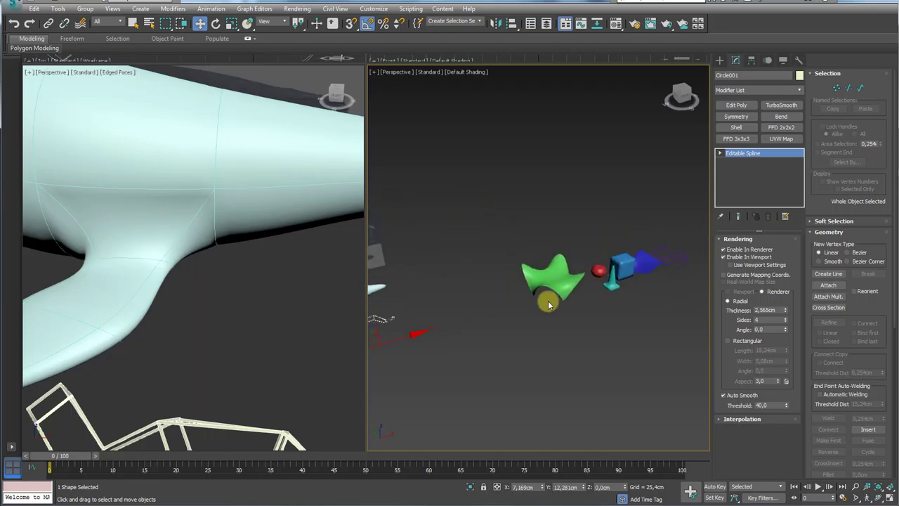
{"action": "mouse_move", "coordinate": [656, 289]}
{"action": "left_mouse_down"}
{"action": "mouse_move", "coordinate": [622, 235]}
{"action": "mouse_move", "coordinate": [568, 301]}
{"action": "mouse_move", "coordinate": [648, 276]}
{"action": "left_mouse_up"}
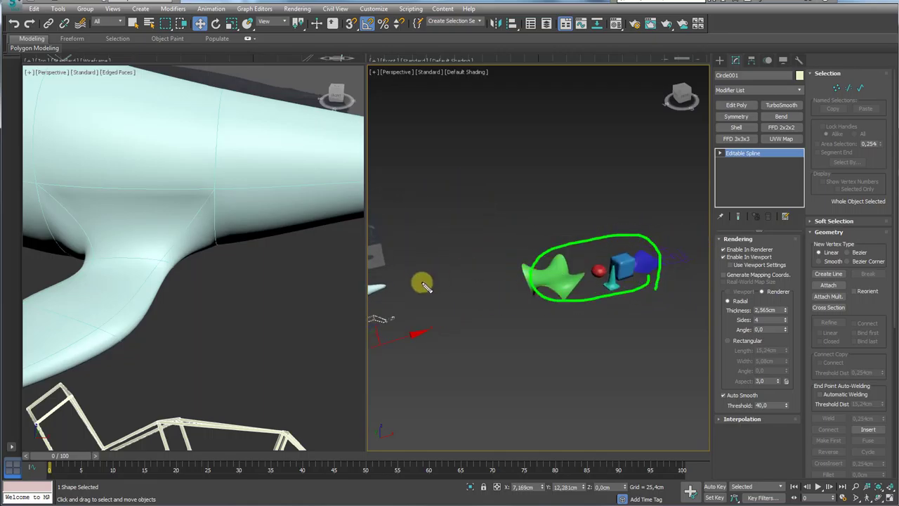
{"action": "key", "text": "Escape"}
{"action": "middle_click_drag", "start_coordinate": [446, 291], "coordinate": [646, 241]}
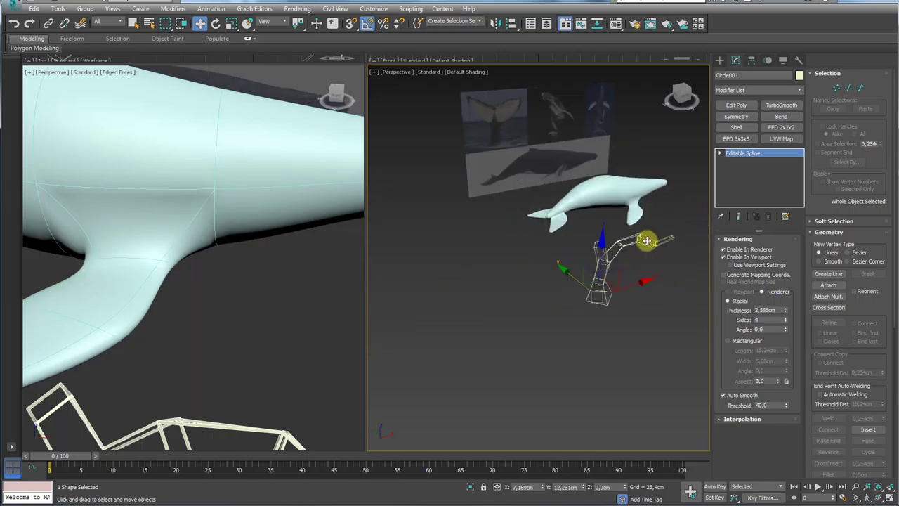
Disable rendering of the branching spline cage in both the renderer and the viewport.
{"action": "key", "text": "z"}
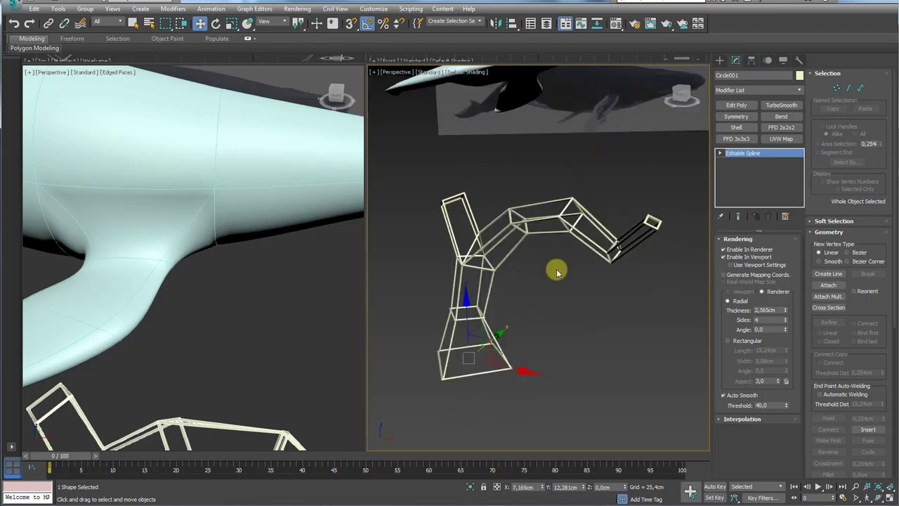
{"action": "middle_click_drag", "start_coordinate": [557, 273], "coordinate": [594, 288], "text": "alt"}
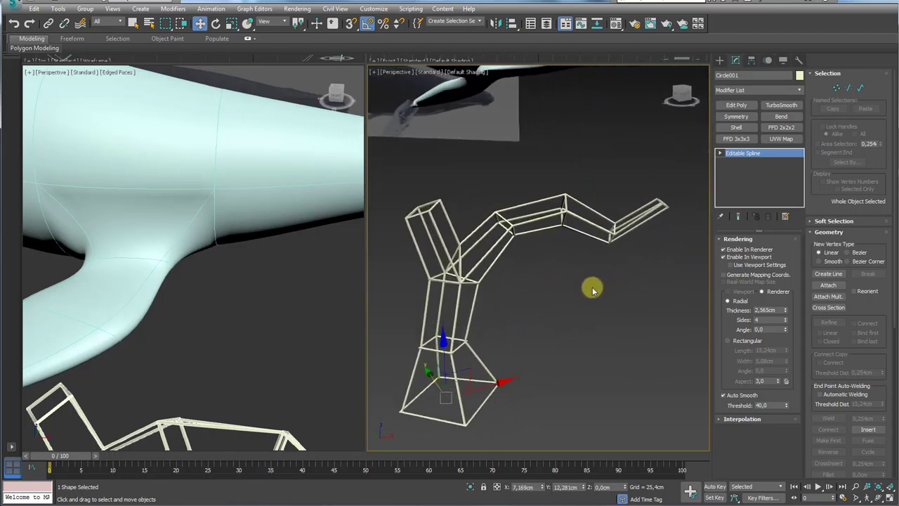
{"action": "left_click", "coordinate": [724, 257]}
{"action": "mouse_move", "coordinate": [647, 301]}
{"action": "middle_mouse_down", "text": "alt"}
{"action": "mouse_move", "coordinate": [571, 301]}
{"action": "mouse_move", "coordinate": [597, 321]}
{"action": "mouse_move", "coordinate": [628, 302]}
{"action": "middle_mouse_up", "text": "alt"}
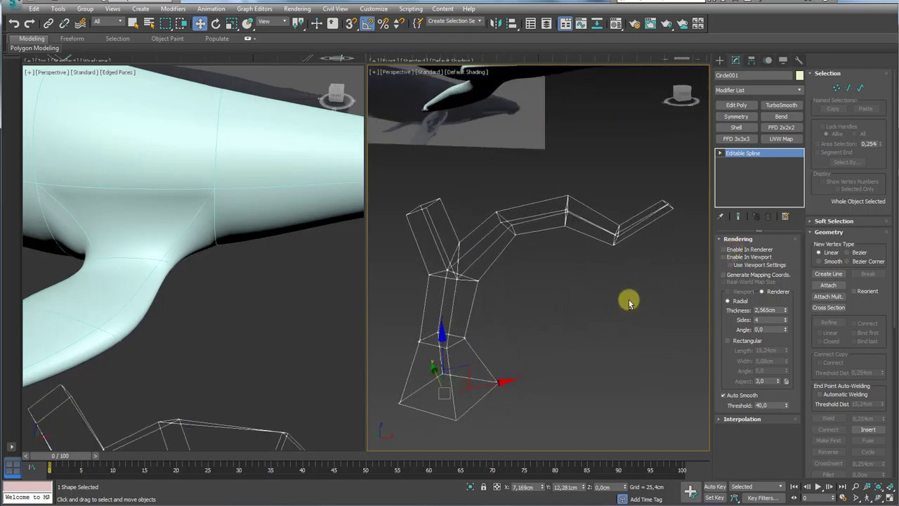
Apply a Surface modifier with flipped normals to the branching spline cage and display its edged faces.
{"action": "left_click", "coordinate": [798, 90]}
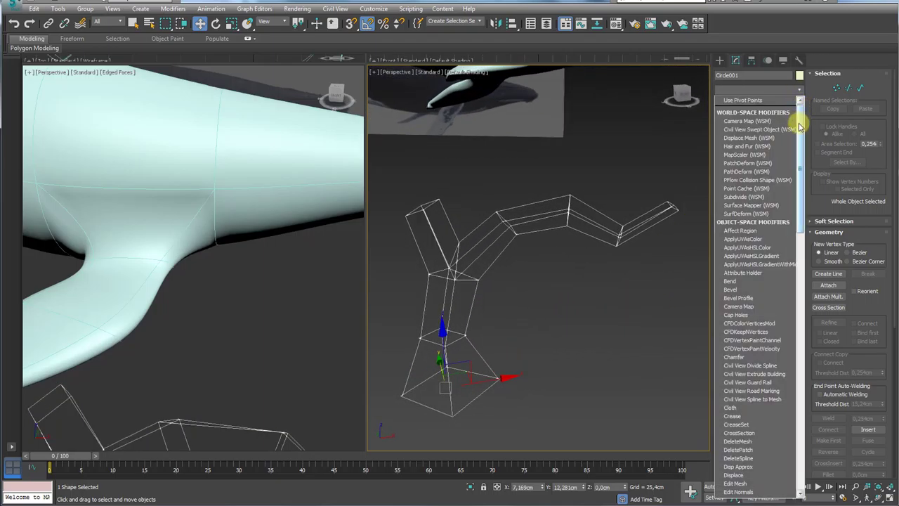
{"action": "left_click_drag", "start_coordinate": [799, 127], "coordinate": [800, 395]}
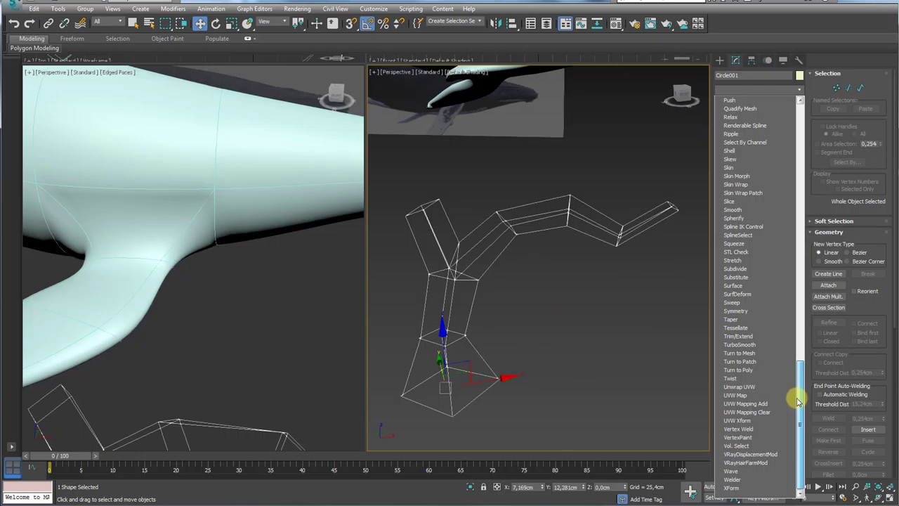
{"action": "left_click", "coordinate": [734, 285]}
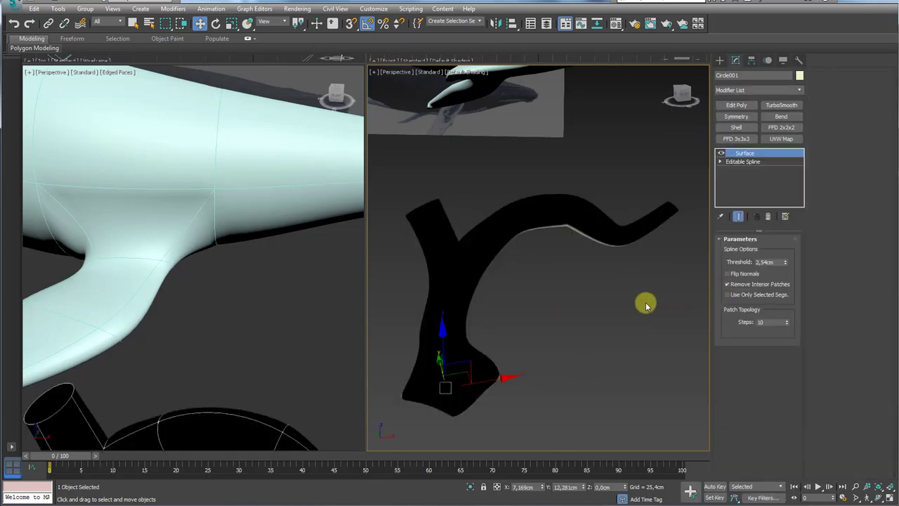
{"action": "left_click", "coordinate": [743, 275]}
{"action": "middle_click_drag", "start_coordinate": [652, 295], "coordinate": [507, 293], "text": "alt"}
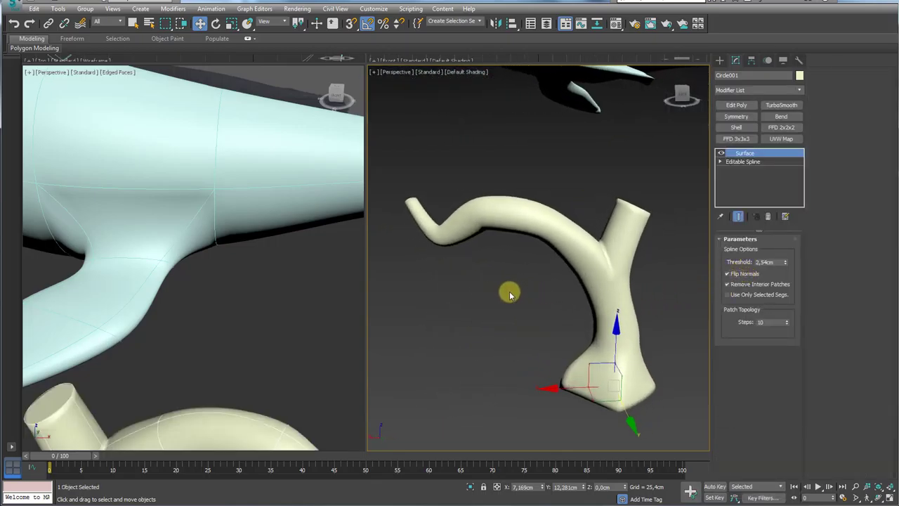
{"action": "key", "text": "F4"}
{"action": "middle_click_drag", "start_coordinate": [664, 302], "coordinate": [660, 242], "text": "alt"}
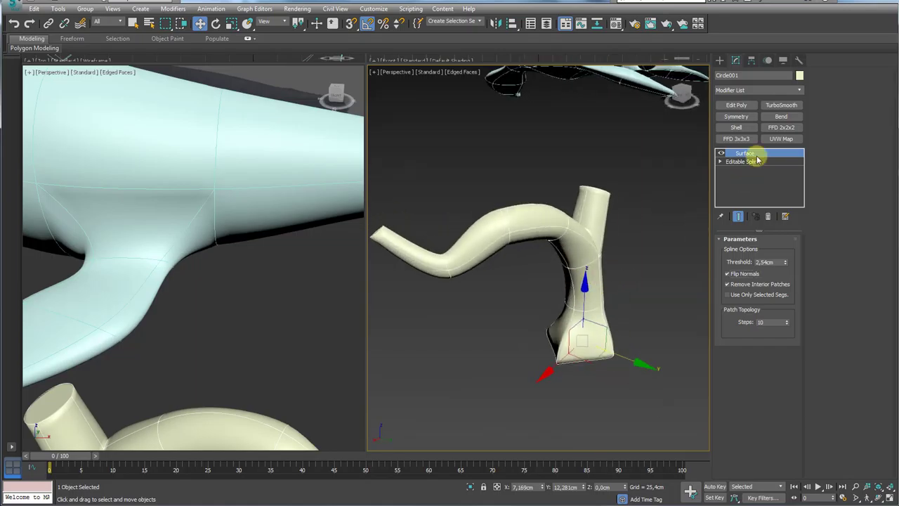
Add an Edit Poly modifier above Surface on the branching model and set the Surface patch topology steps to 1.
{"action": "left_click", "coordinate": [736, 105]}
{"action": "middle_click_drag", "start_coordinate": [558, 298], "coordinate": [682, 285], "text": "alt"}
{"action": "left_click", "coordinate": [744, 161]}
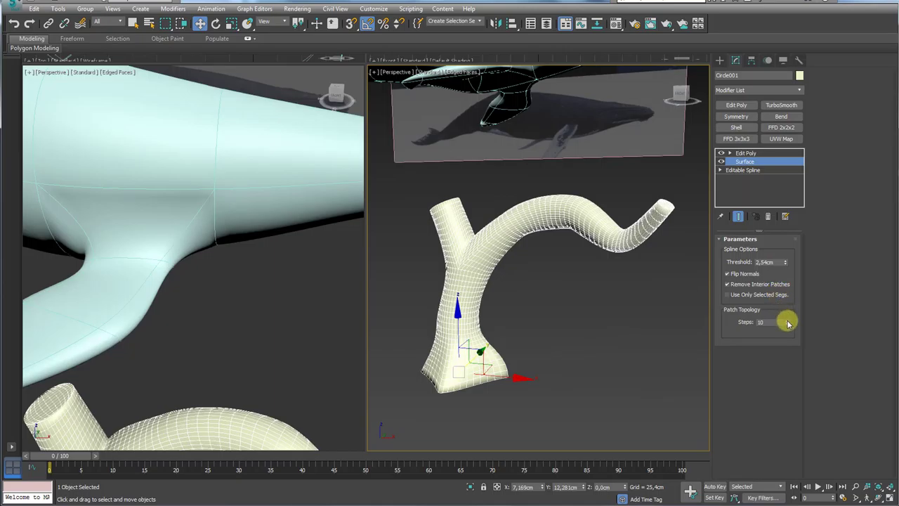
{"action": "right_click", "coordinate": [787, 323]}
{"action": "left_click", "coordinate": [788, 320]}
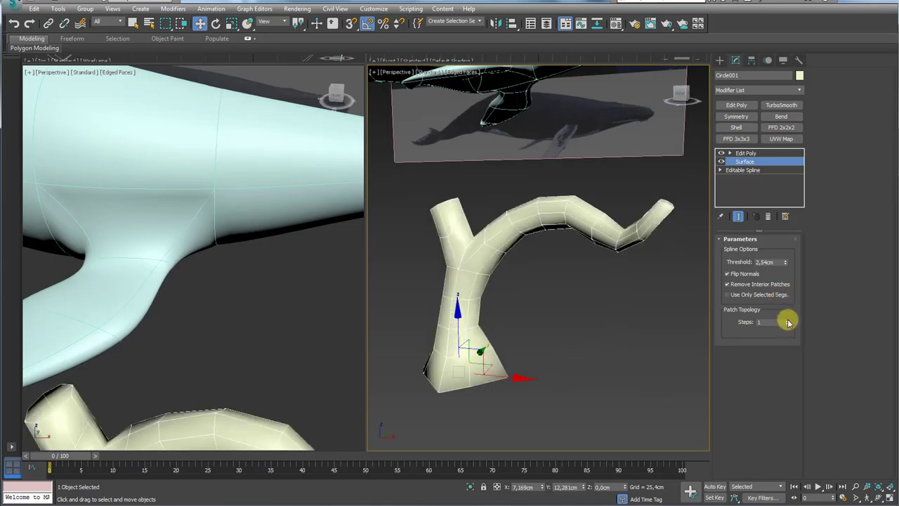
Examine the low-poly branching mesh and the whale beside it from several angles.
{"action": "middle_click_drag", "start_coordinate": [542, 297], "coordinate": [457, 249], "text": "alt"}
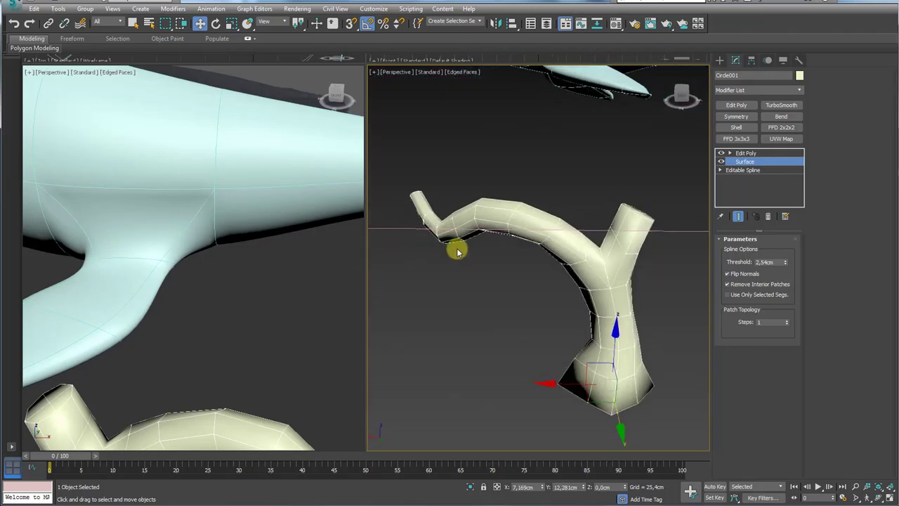
{"action": "middle_click_drag", "start_coordinate": [608, 80], "coordinate": [655, 237], "text": "alt"}
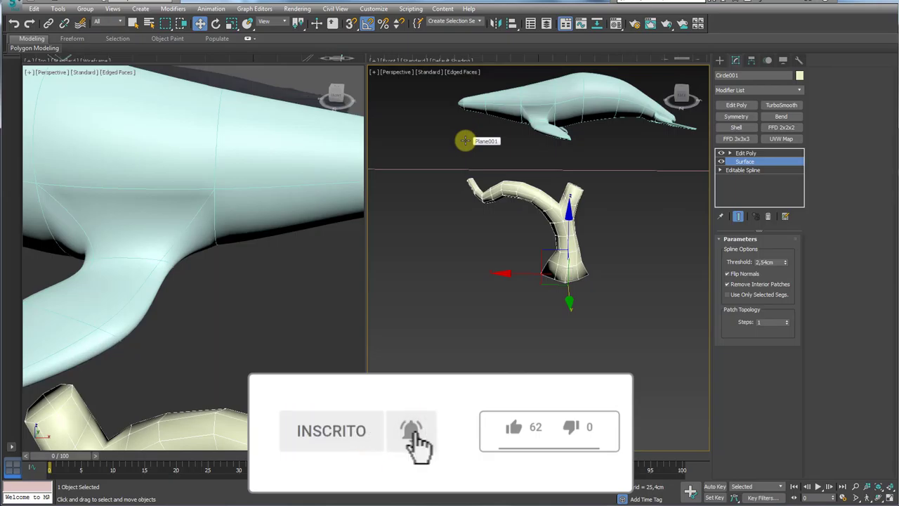
{"action": "middle_click_drag", "start_coordinate": [471, 254], "coordinate": [493, 192], "text": "alt"}
{"action": "scroll", "coordinate": [629, 231], "scroll_direction": "down", "scroll_amount": 5}
{"action": "scroll", "coordinate": [494, 191], "scroll_direction": "up", "scroll_amount": 5}
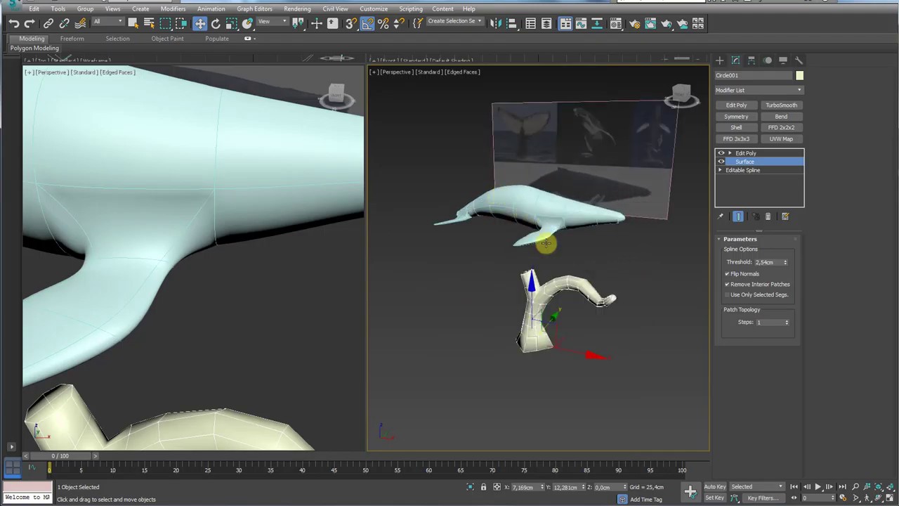